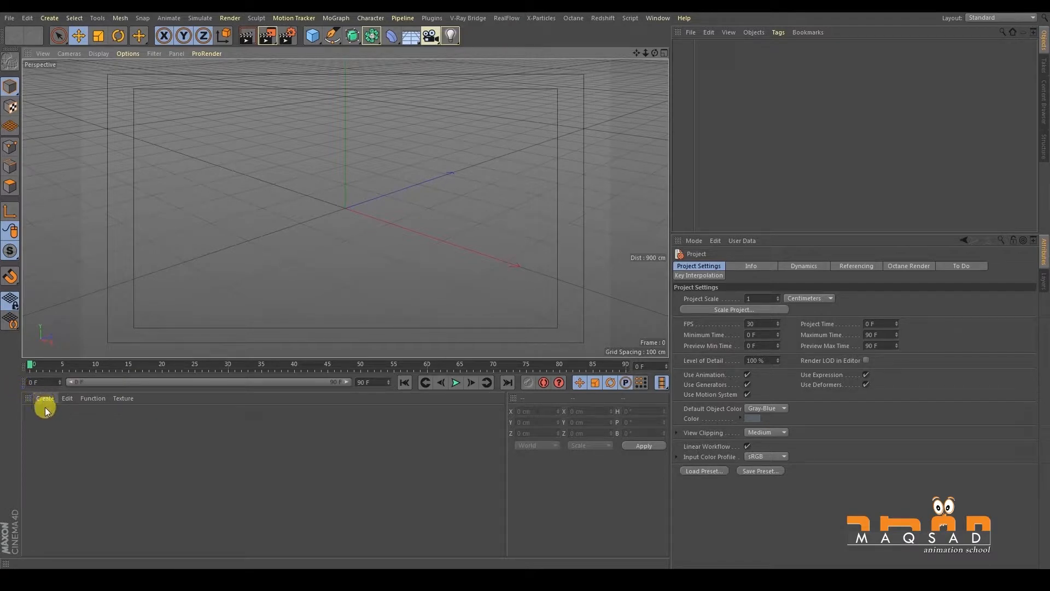
- Create a new material and open it in the Material Editor, enlarging the editor window
left_click(44, 400)
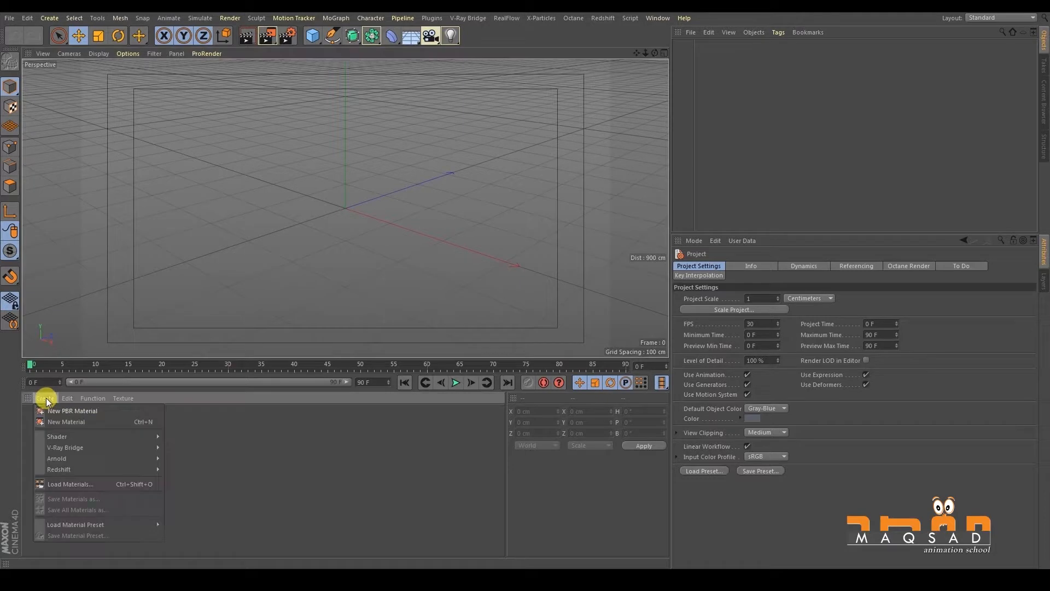
left_click(61, 424)
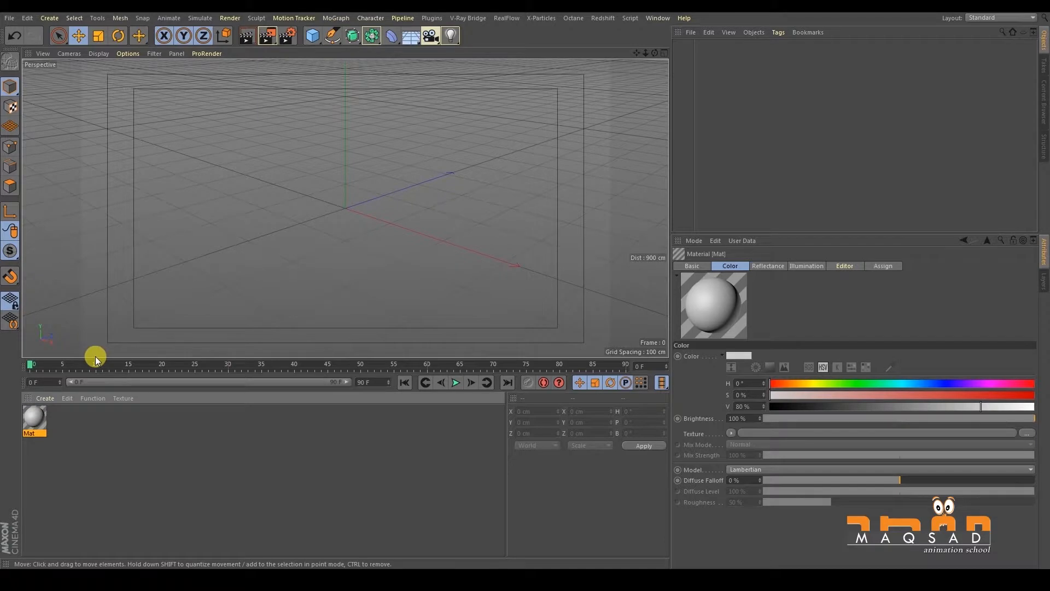
left_click_drag(94, 358, 95, 368)
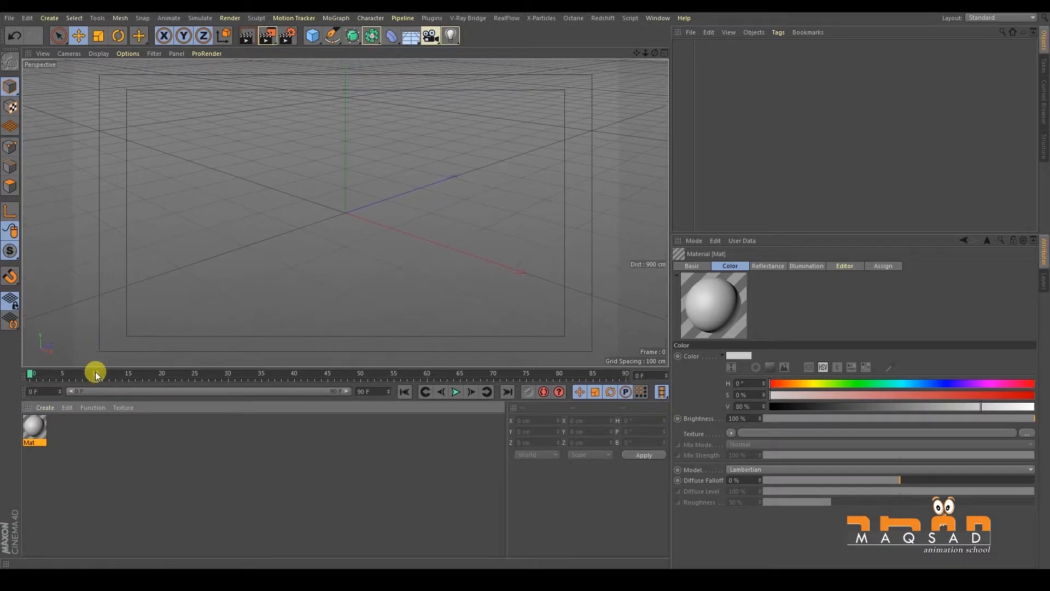
double_click(38, 424)
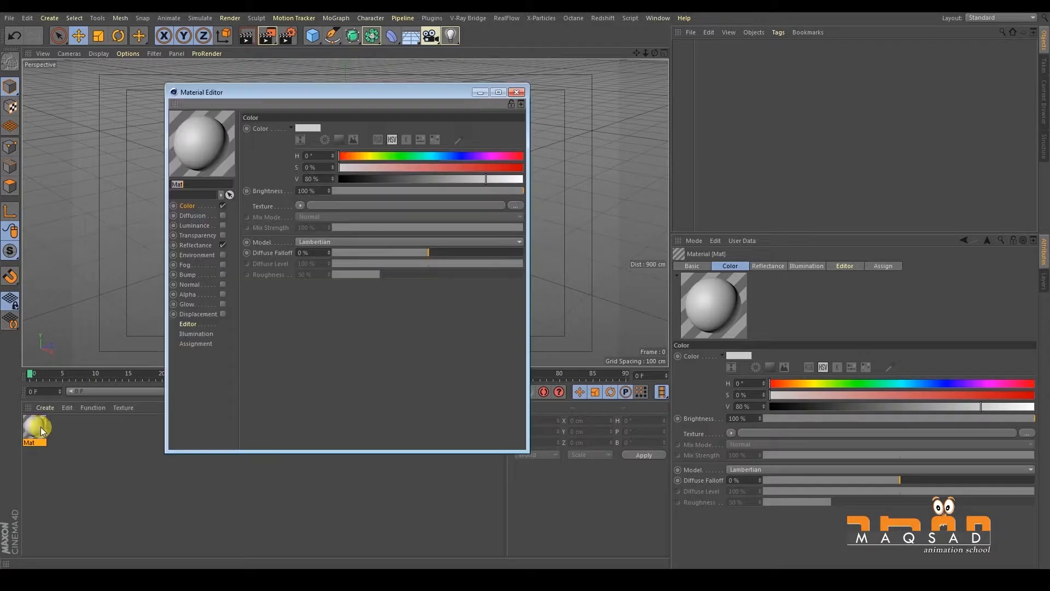
left_click_drag(244, 95, 361, 74)
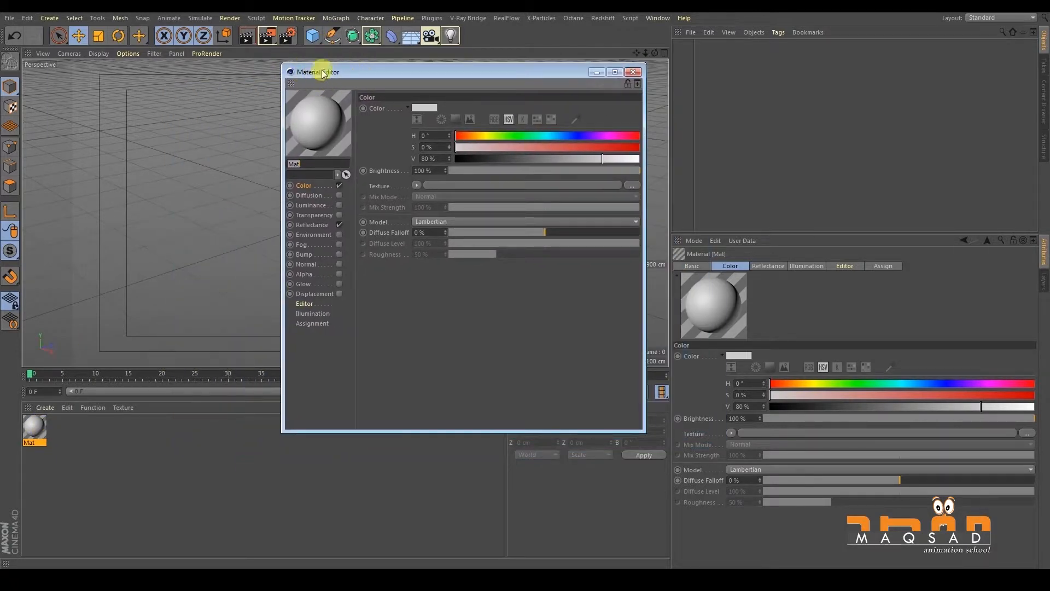
left_click_drag(635, 432, 715, 447)
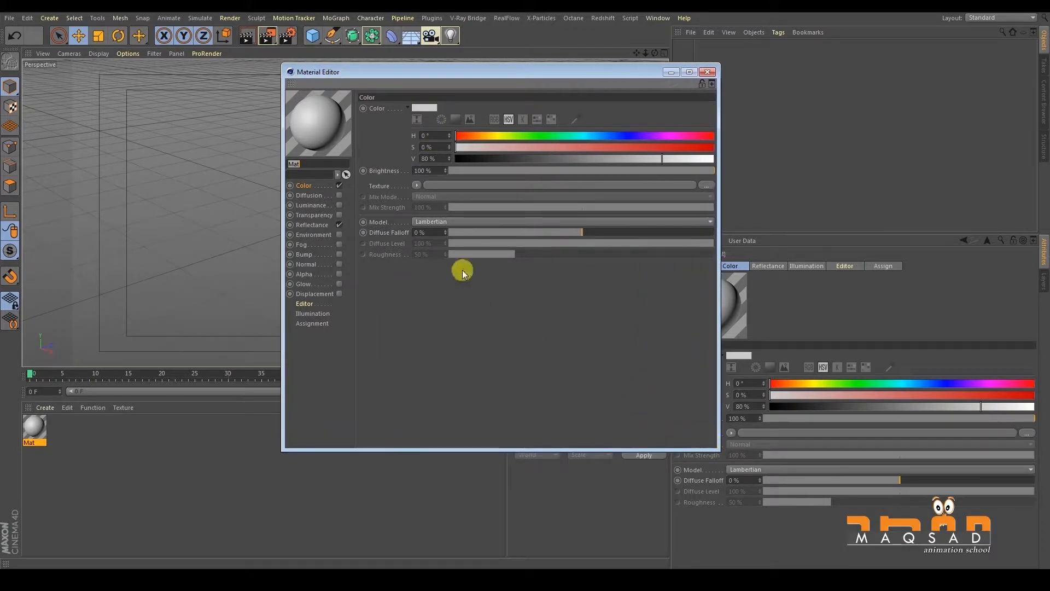
right_click(317, 111)
left_click(310, 113)
right_click(312, 104)
left_click(306, 106)
- Set the material colour to a golden tan with hue 41° and saturation 54%
left_click(484, 136)
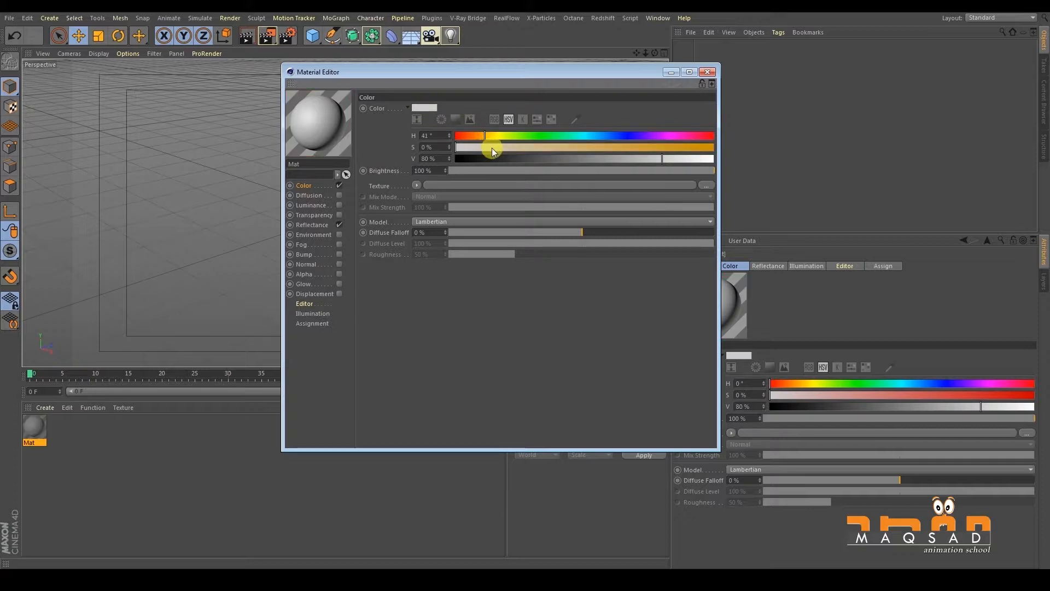
left_click(574, 148)
left_click(594, 147)
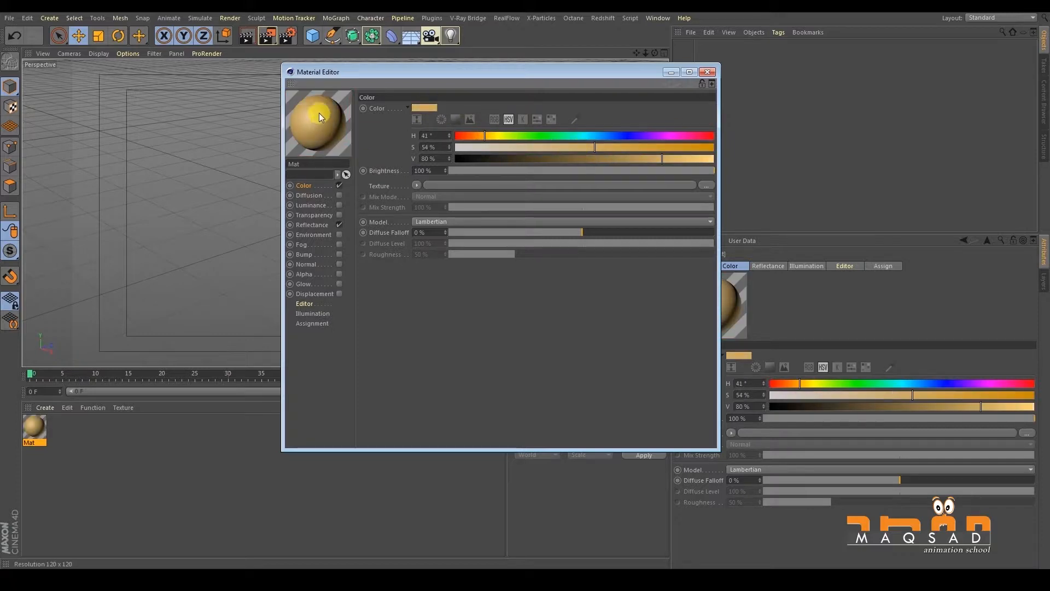
- Change the material colour to blue with hue 201°, saturation 57% and value 66%
left_click_drag(328, 71, 340, 71)
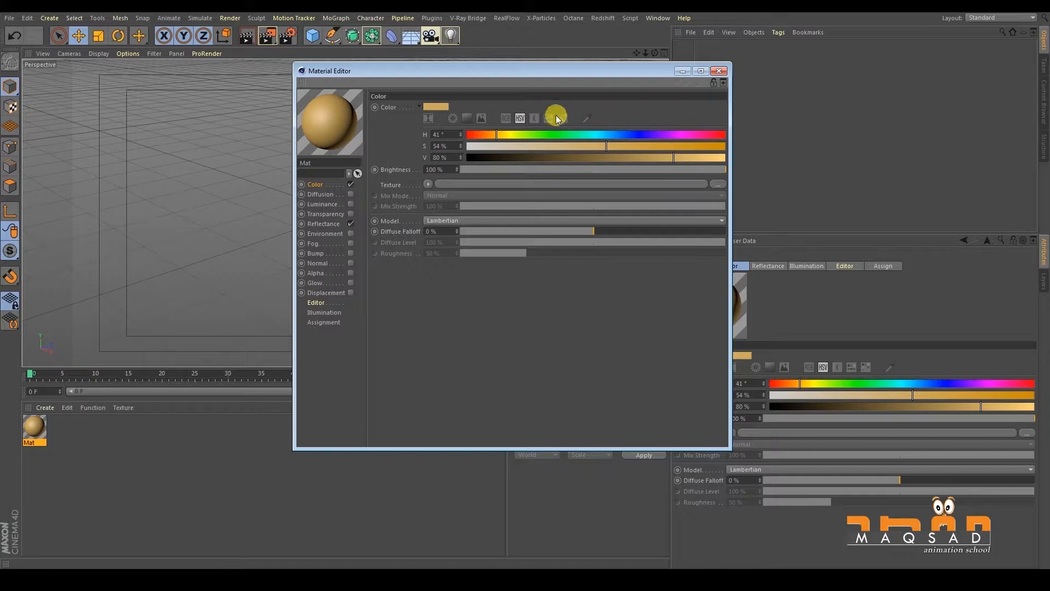
left_click(565, 134)
left_click(647, 146)
left_click_drag(643, 134, 614, 146)
left_click(607, 135)
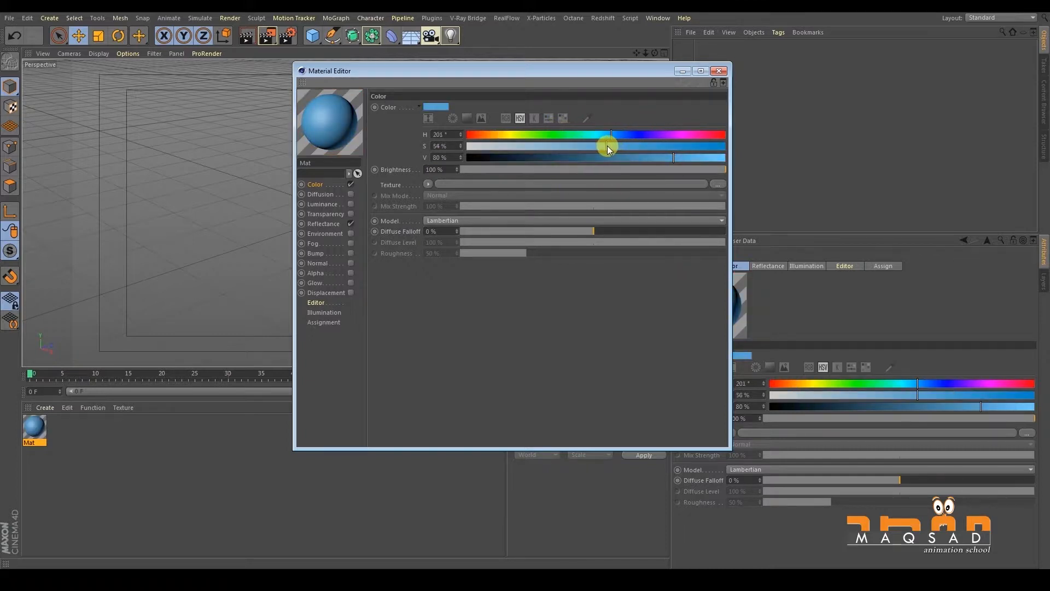
left_click(638, 158)
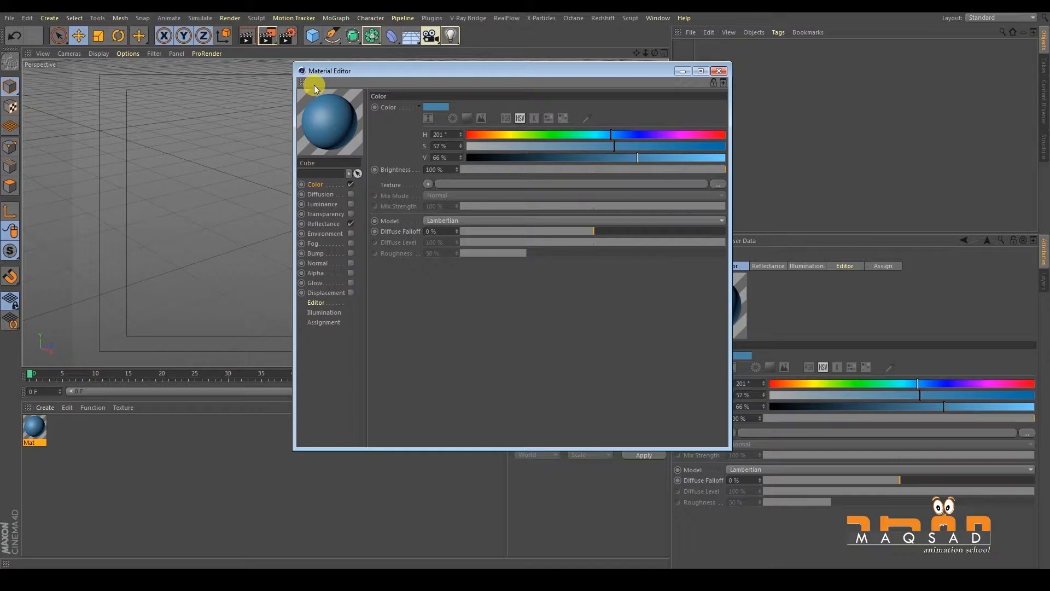
- Rename the material as Cube
left_click(331, 119)
left_click_drag(331, 117, 323, 107)
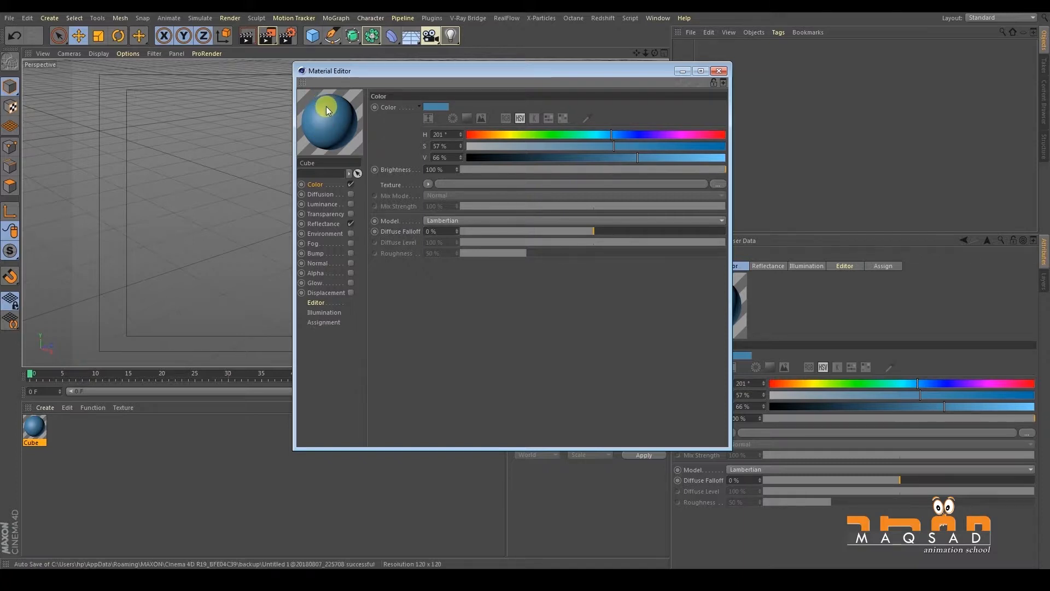
left_click_drag(329, 70, 384, 59)
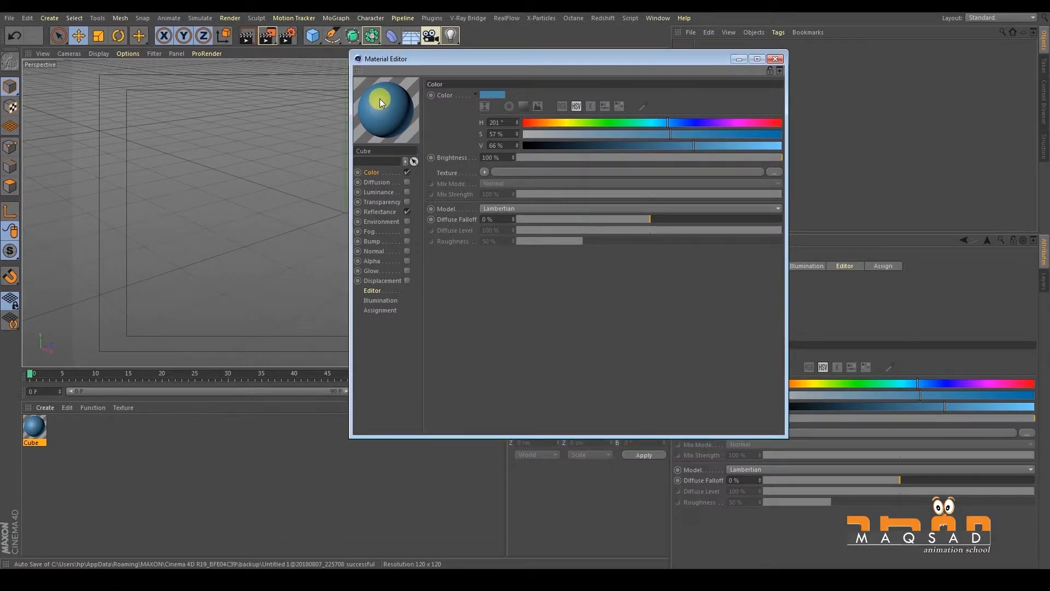
- Preview the material on the Cube shape and on the Cylinder shape
right_click(381, 102)
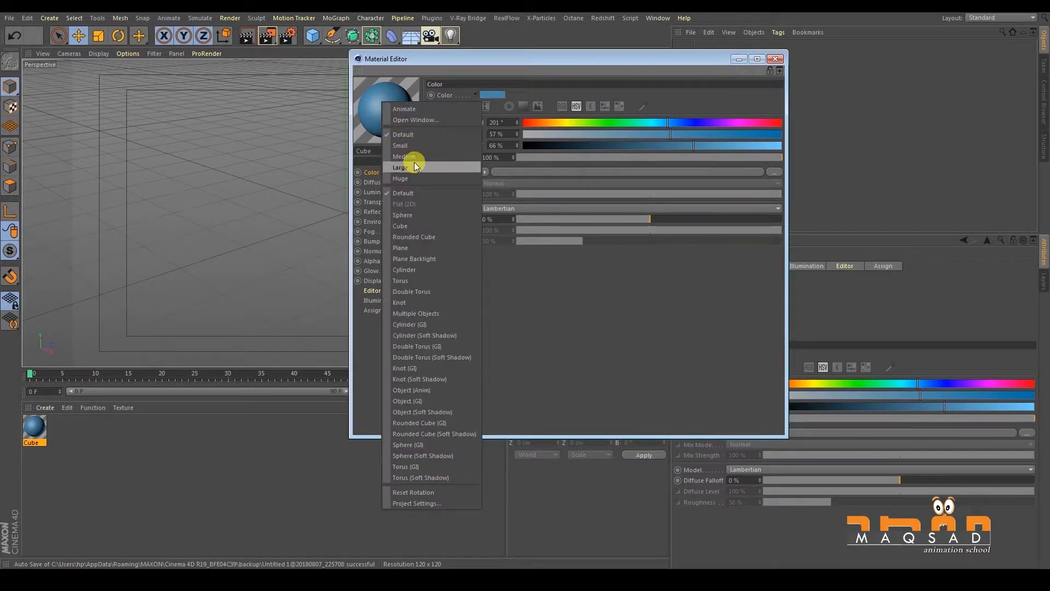
left_click(418, 225)
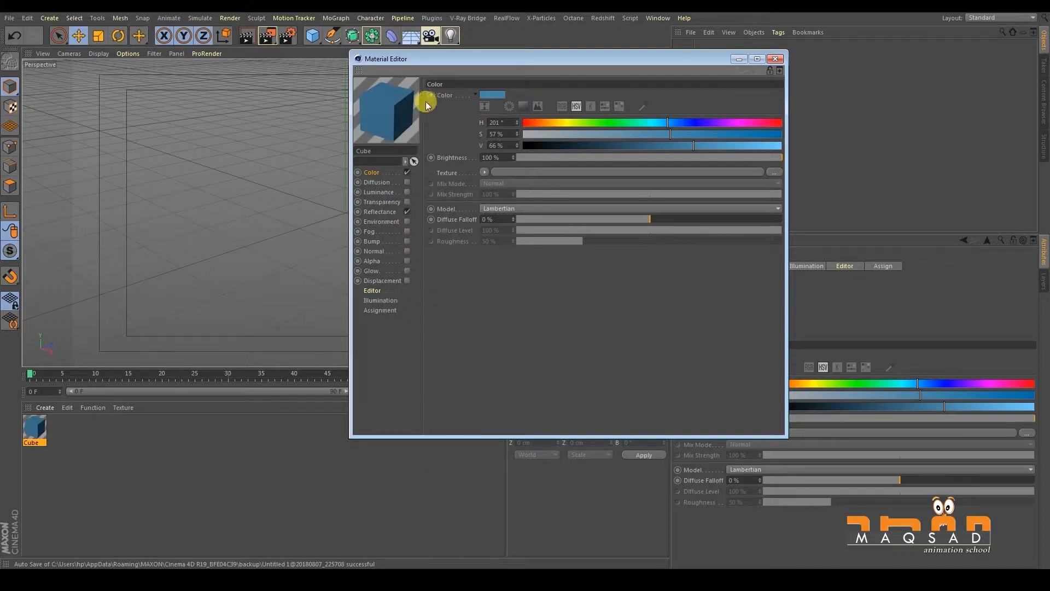
left_click_drag(395, 109, 409, 115)
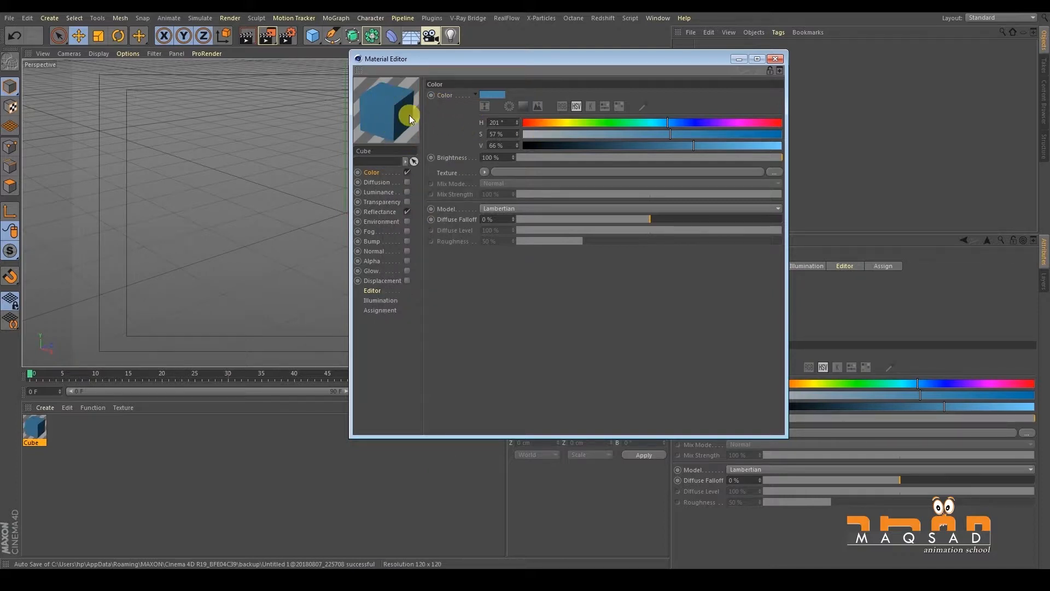
right_click(386, 94)
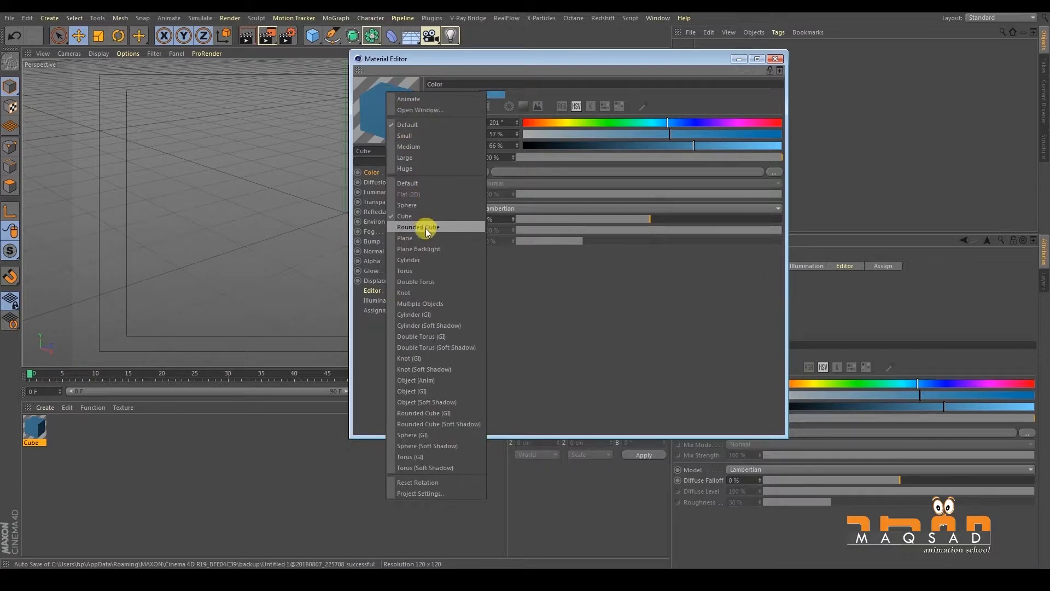
left_click(422, 259)
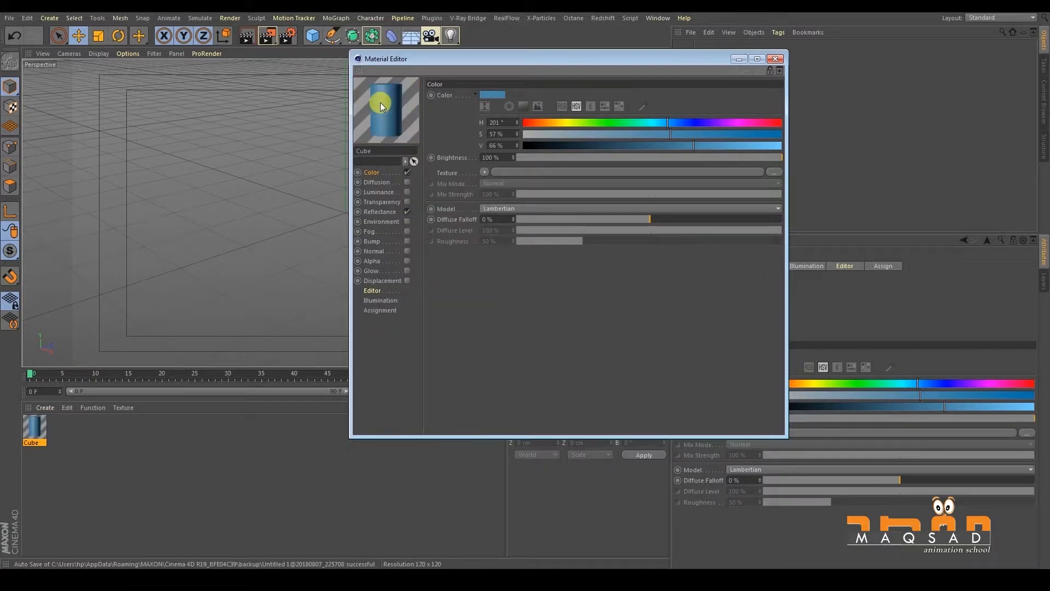
- Preview the material on the Torus shape and on the Knot shape
right_click(379, 103)
left_click(409, 279)
right_click(381, 101)
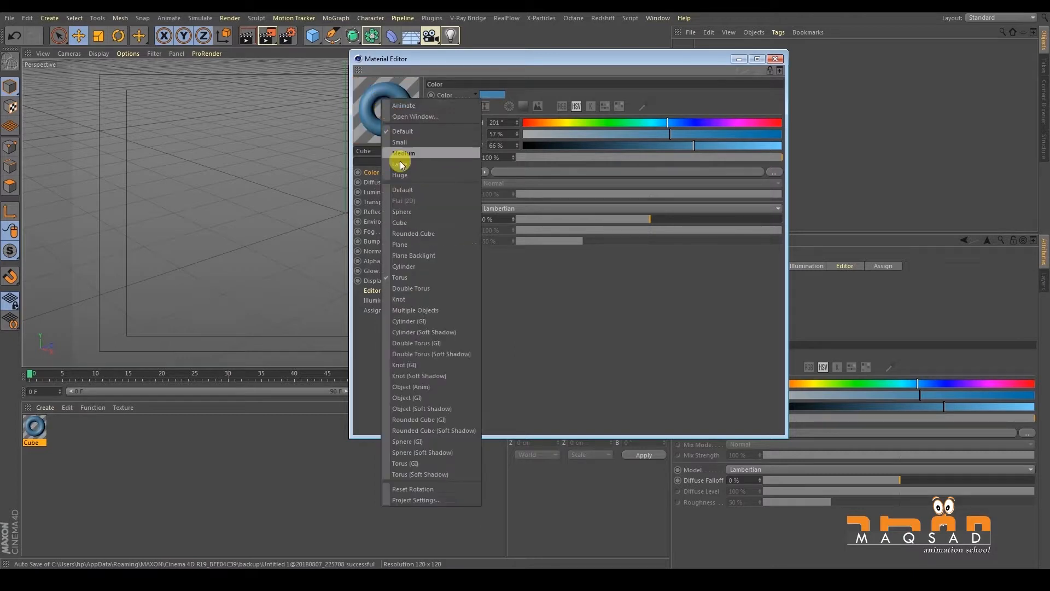
left_click(406, 300)
- Try the Knot (GI) and Sphere (GI) previews for the material and restore the Default preview shape
right_click(383, 90)
left_click(382, 90)
right_click(386, 111)
left_click(421, 374)
right_click(393, 108)
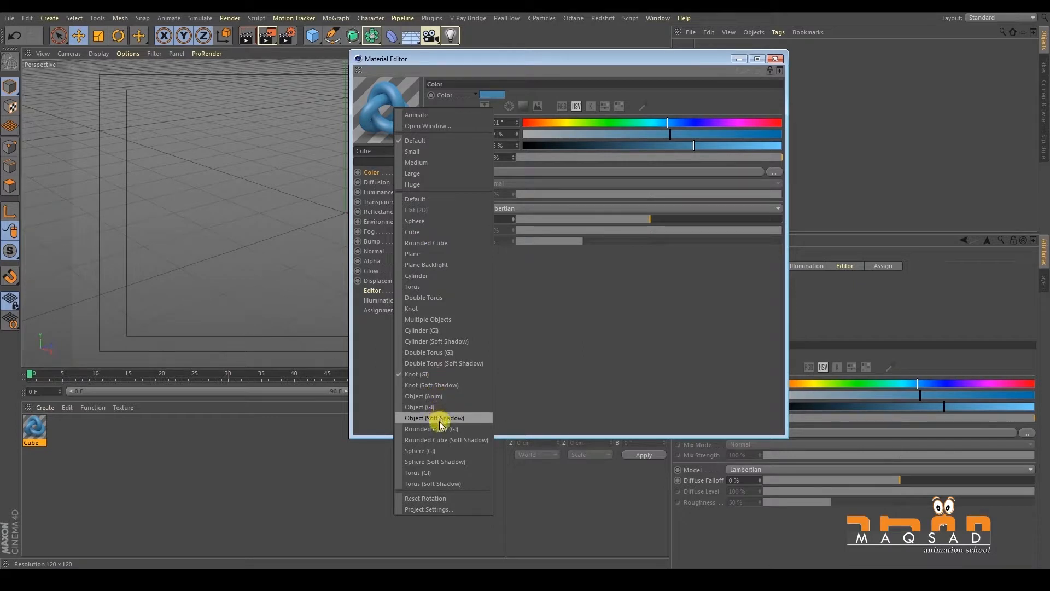
left_click(436, 451)
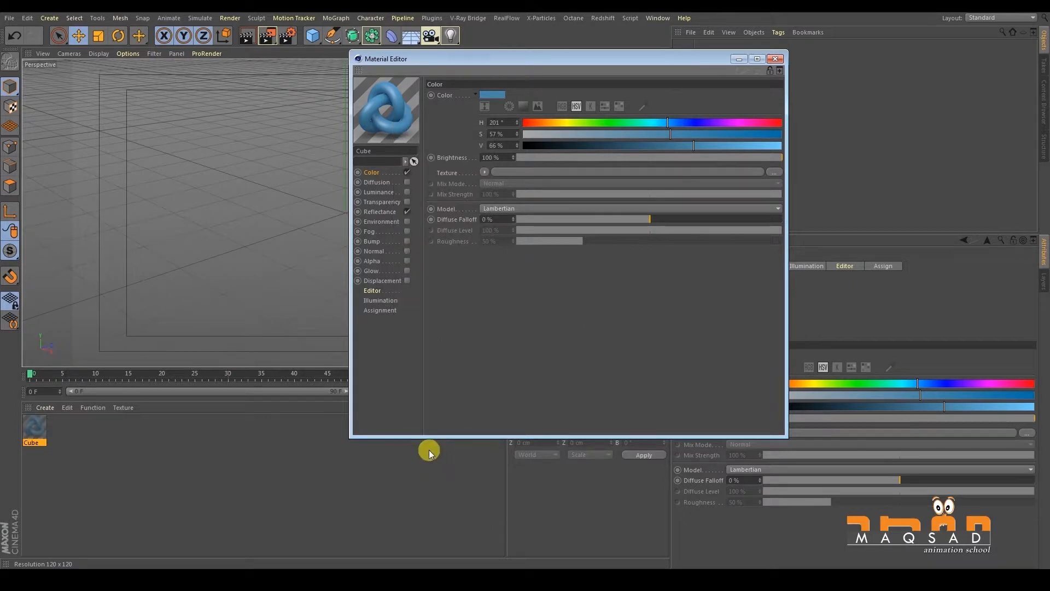
right_click(385, 110)
left_click(417, 200)
- Try the Small and Huge sizes for the material preview and bring it back to its original size
right_click(397, 112)
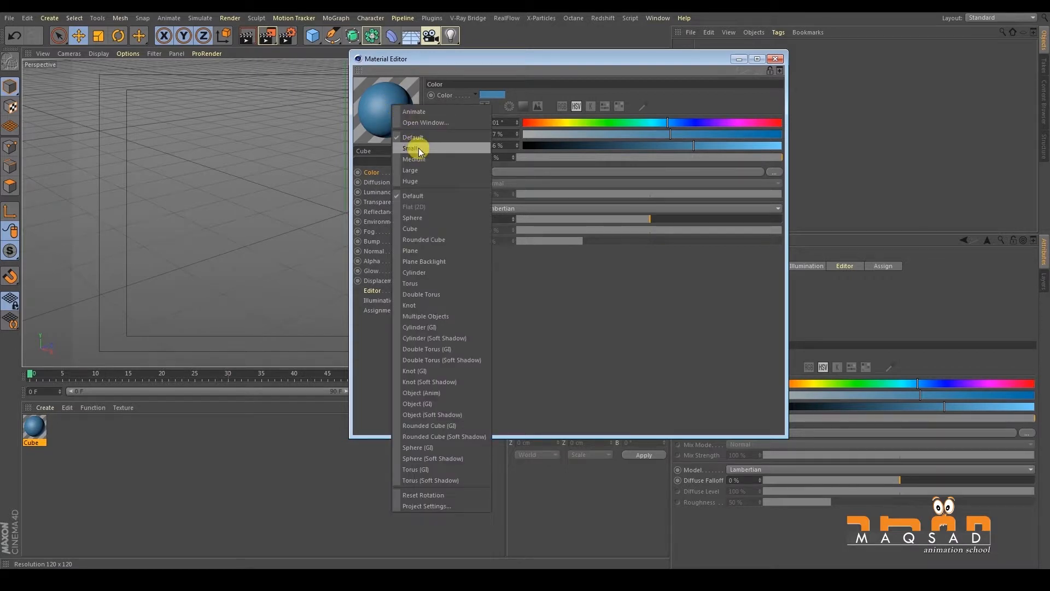
left_click(418, 149)
right_click(383, 98)
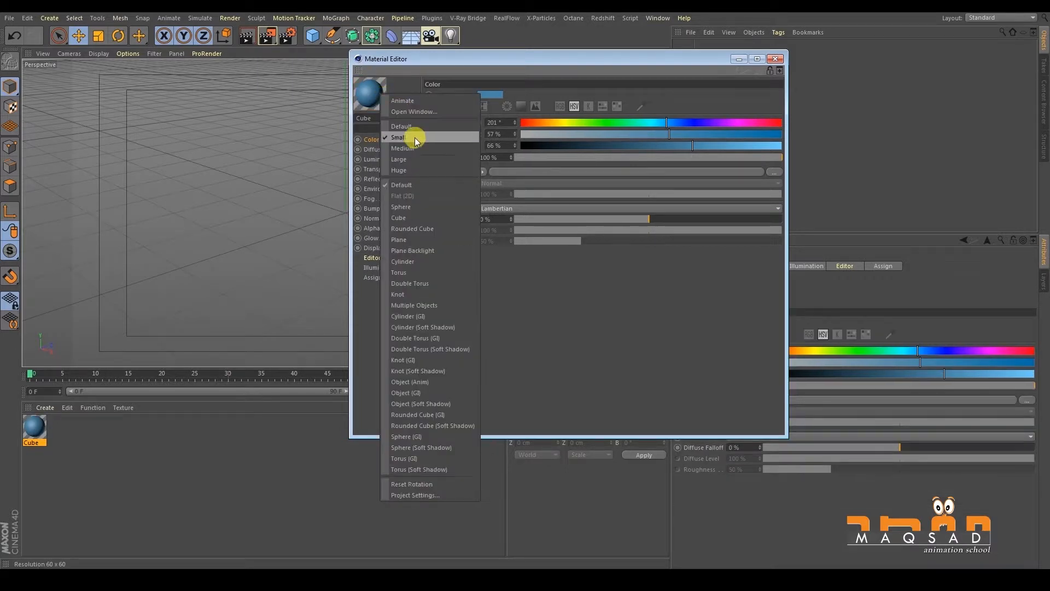
left_click(423, 168)
right_click(397, 113)
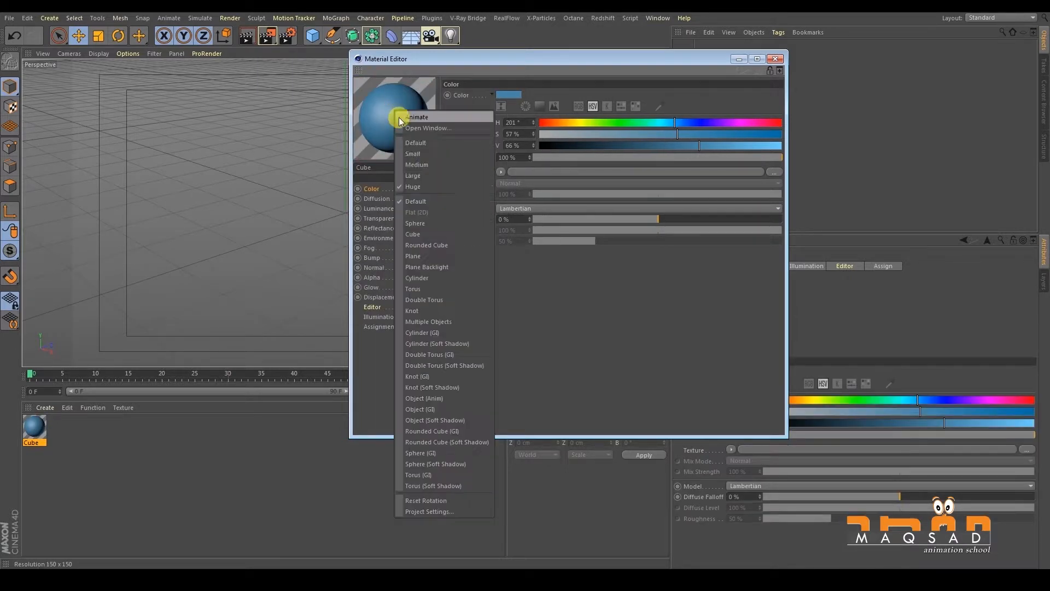
left_click(421, 164)
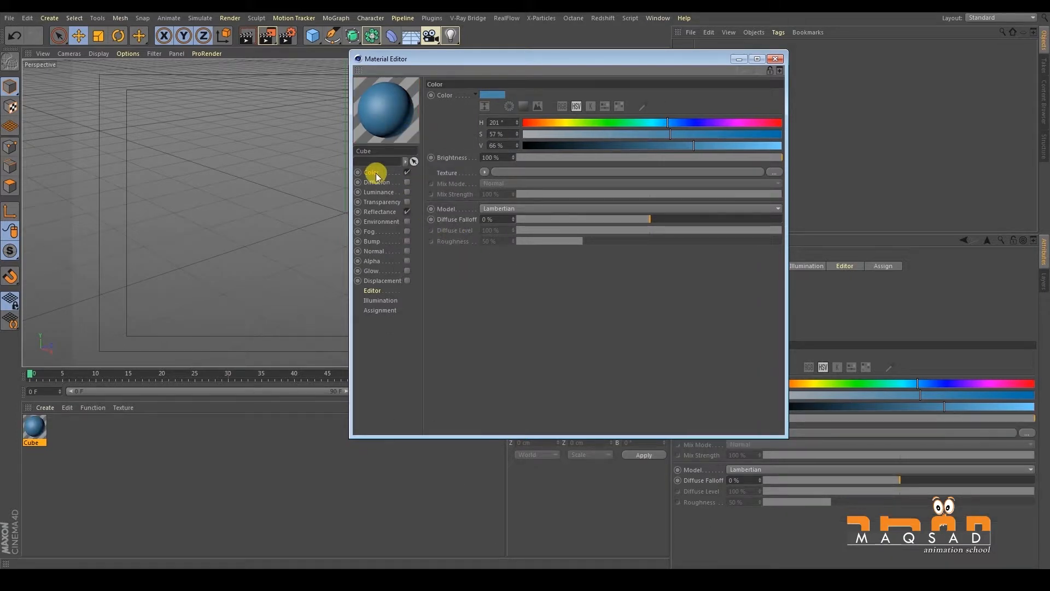
- Reposition the Material Editor and change the material colour to green with hue 155°
left_click_drag(489, 58, 610, 70)
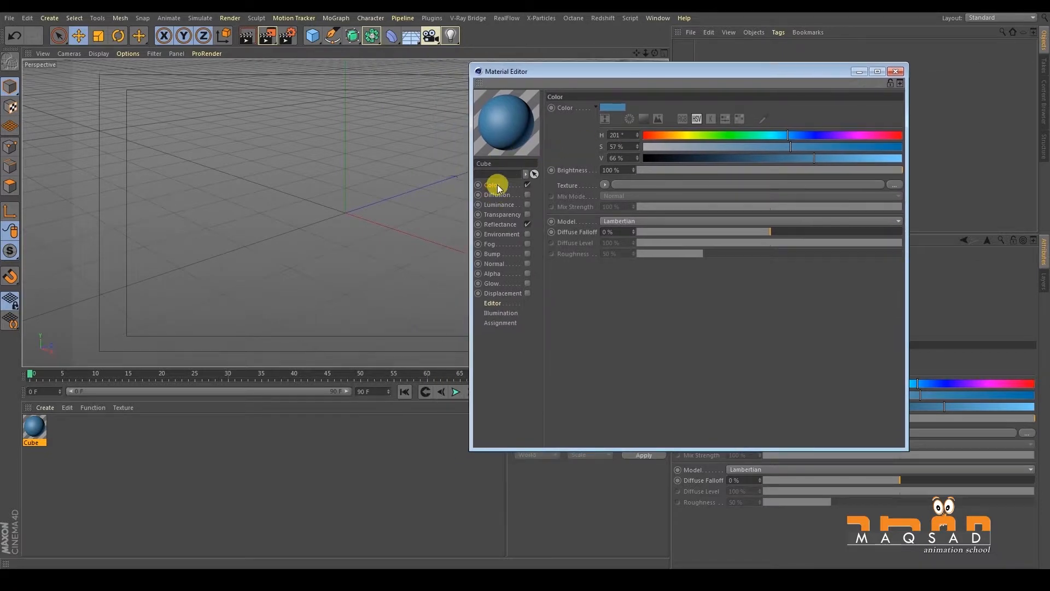
left_click_drag(618, 77, 555, 73)
left_click(691, 132)
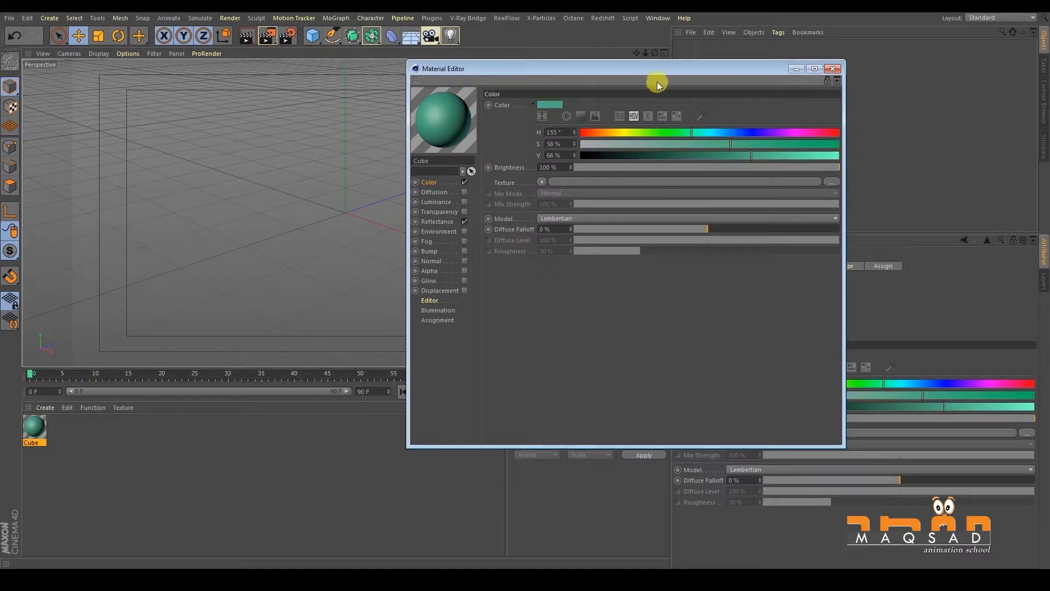
left_click_drag(656, 70, 632, 71)
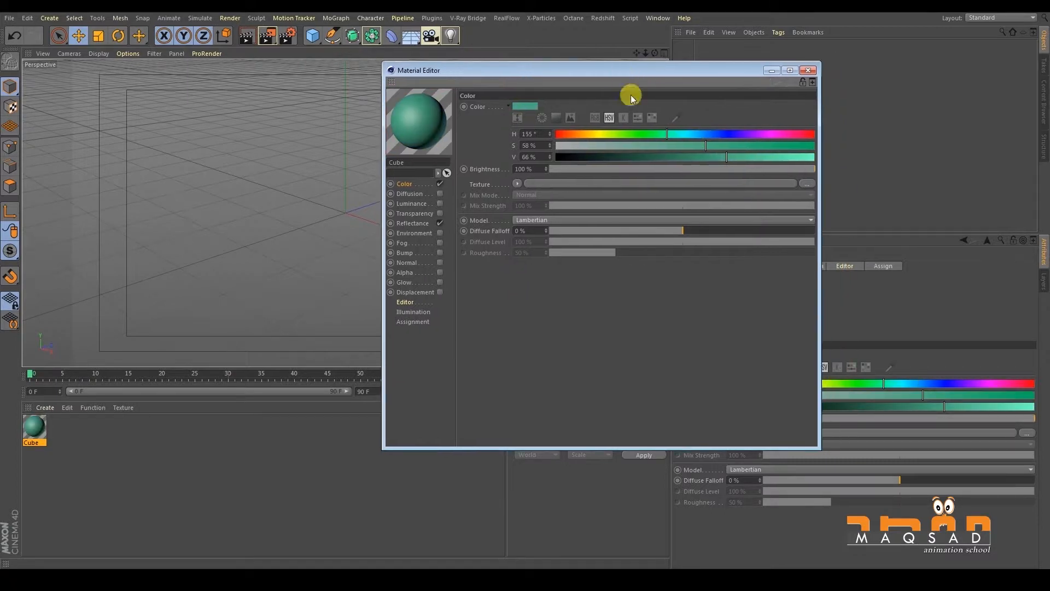
- Sample a pale yellow from the screen as the material colour, with hue 60°, saturation 17.857% and value 87.843%
left_click(677, 119)
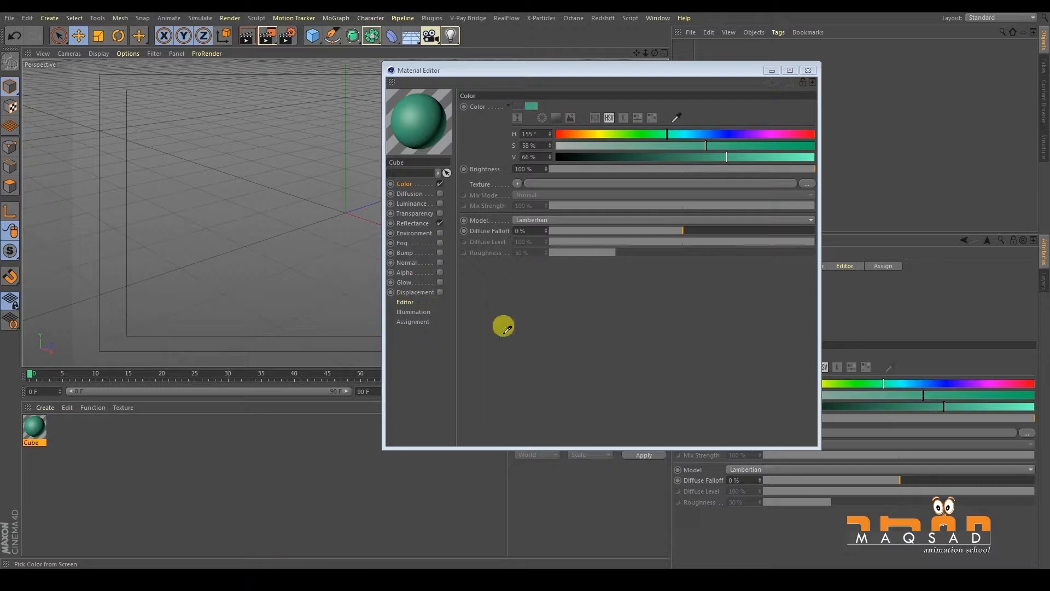
left_click(438, 23)
left_click_drag(528, 72, 541, 72)
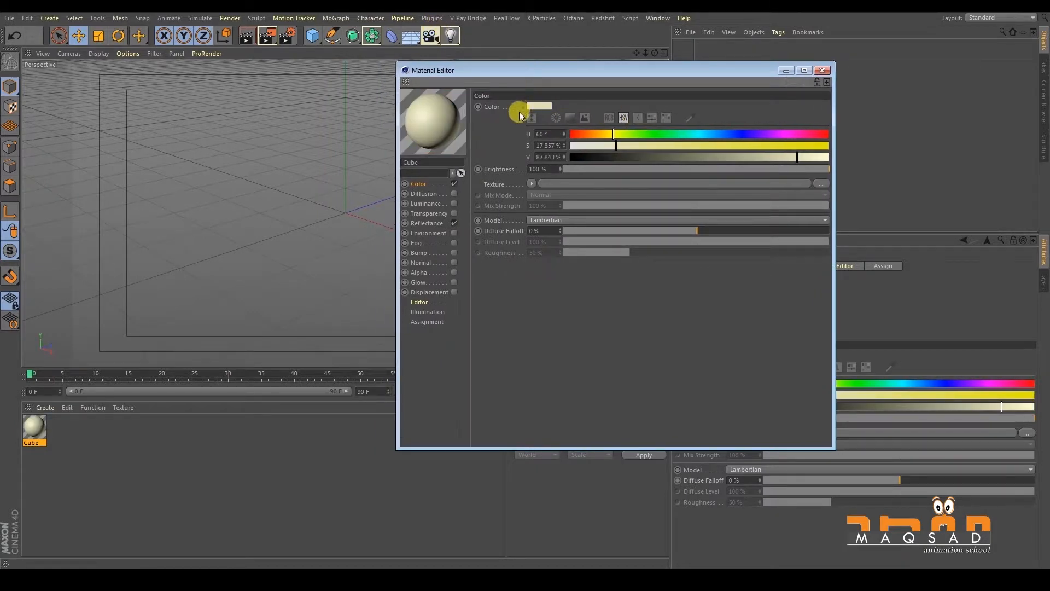
- Lower the material colour's brightness to 0% and bring it back up to 100%
left_click_drag(813, 169, 569, 168)
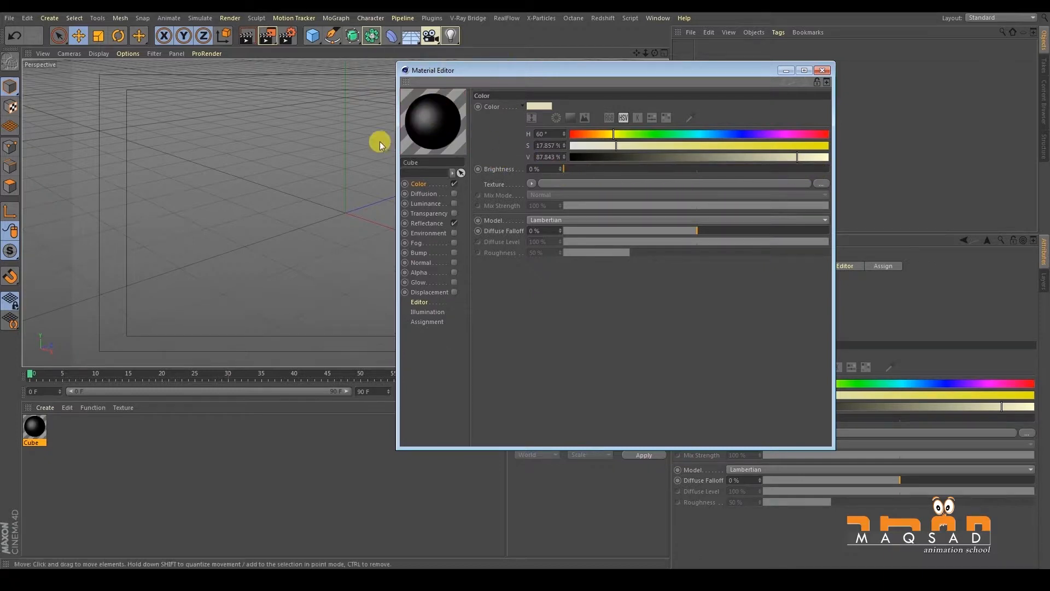
left_click_drag(566, 169, 808, 168)
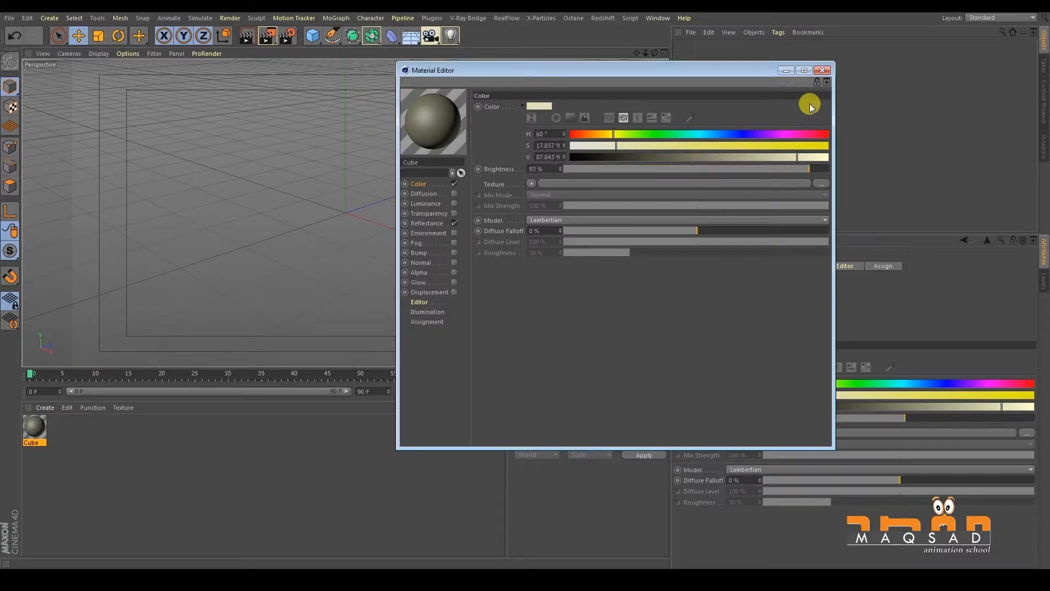
left_click_drag(810, 104, 834, 110)
left_click(539, 167)
left_click_drag(439, 74, 465, 76)
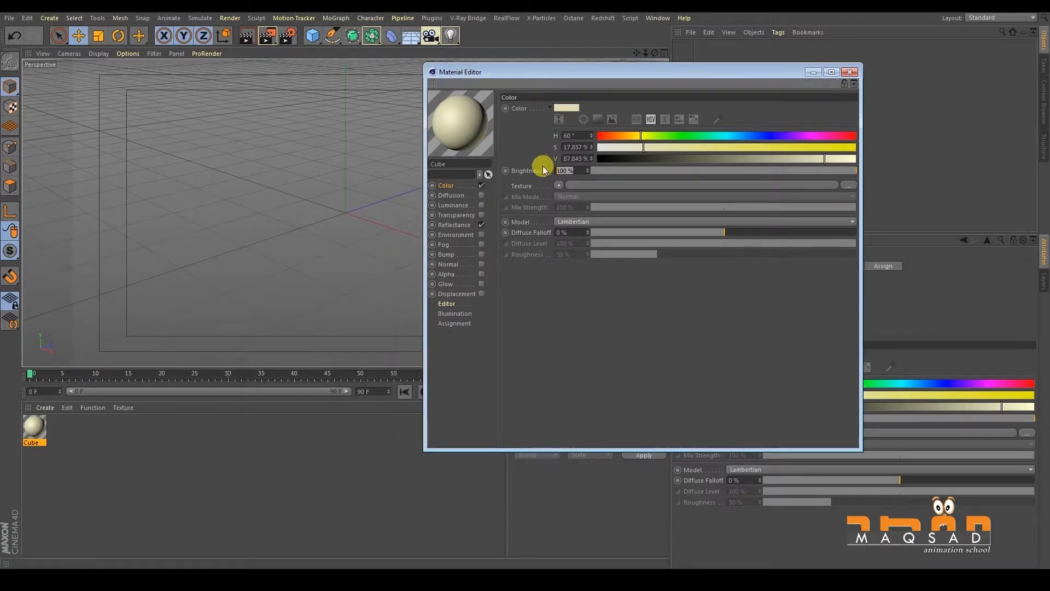
right_click(480, 132)
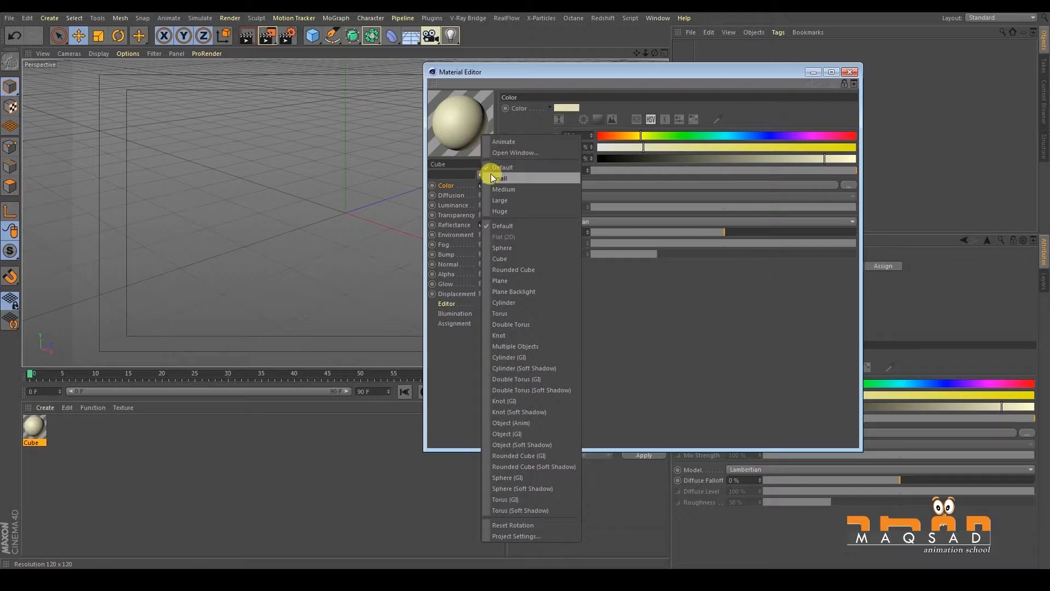
left_click(530, 70)
left_click_drag(530, 70, 549, 55)
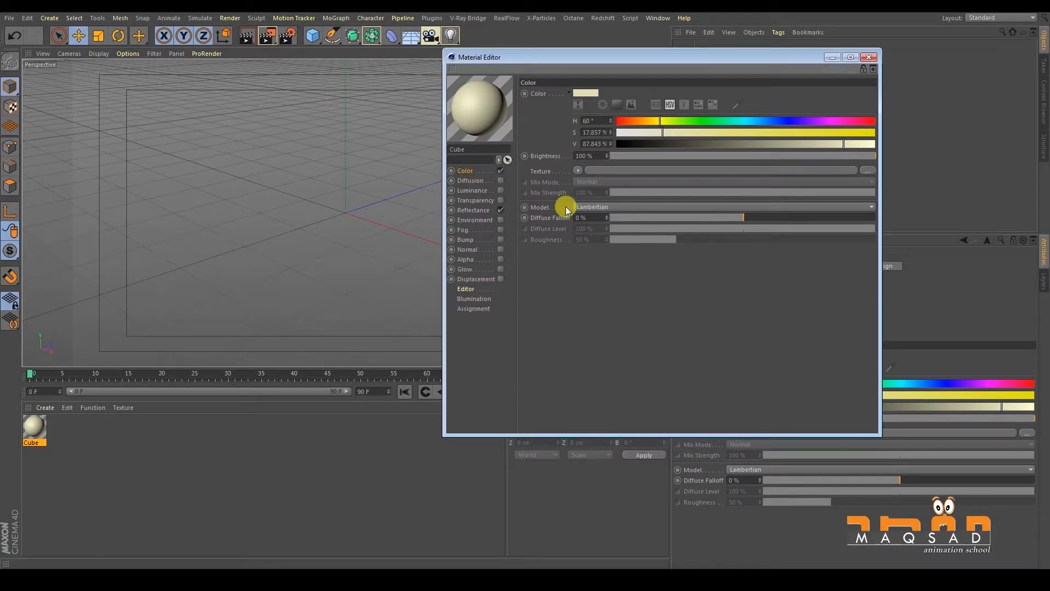
- Try the Oren-Nayar and Lambertian shading models in the Color channel and leave the material on Oren-Nayar
left_click(580, 207)
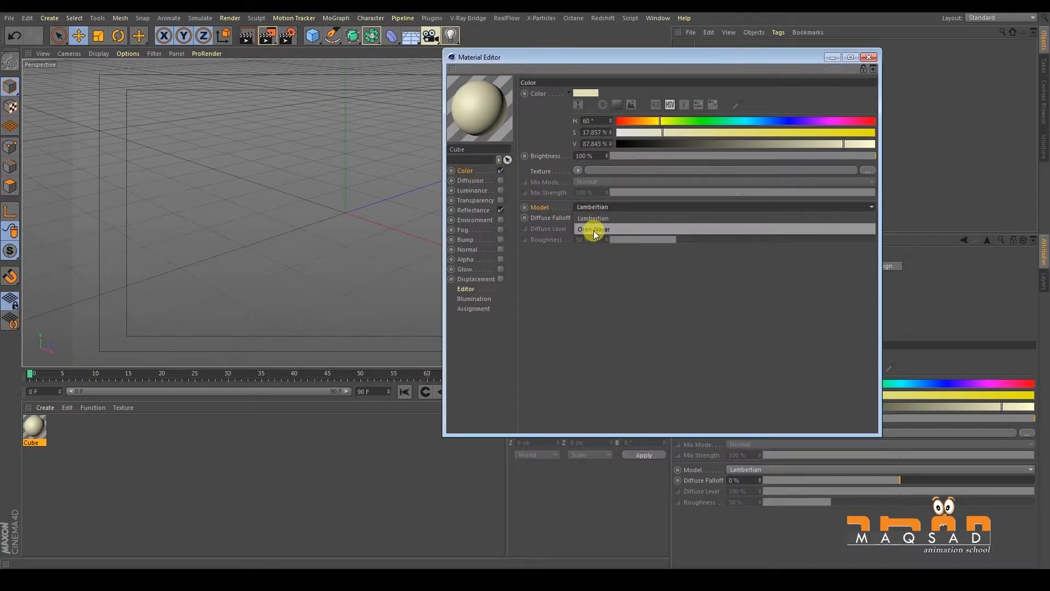
left_click(593, 230)
left_click(593, 218)
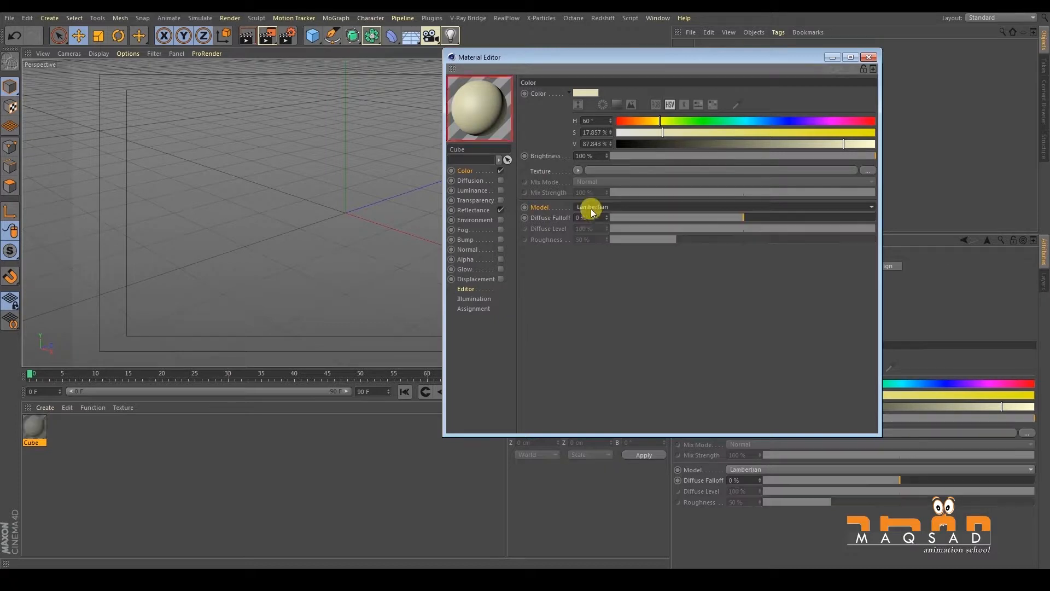
left_click(586, 206)
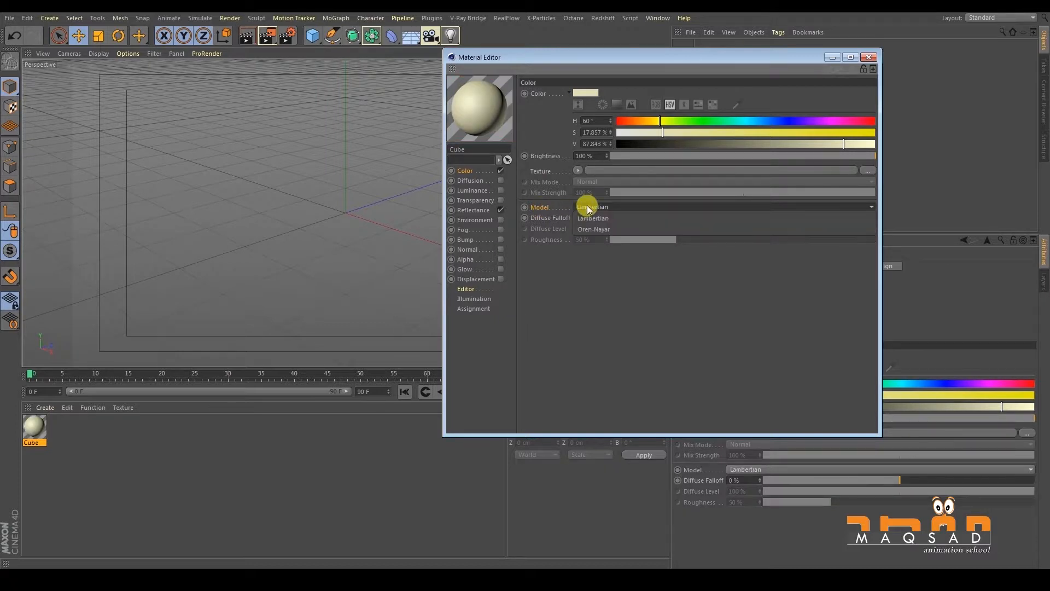
left_click(603, 231)
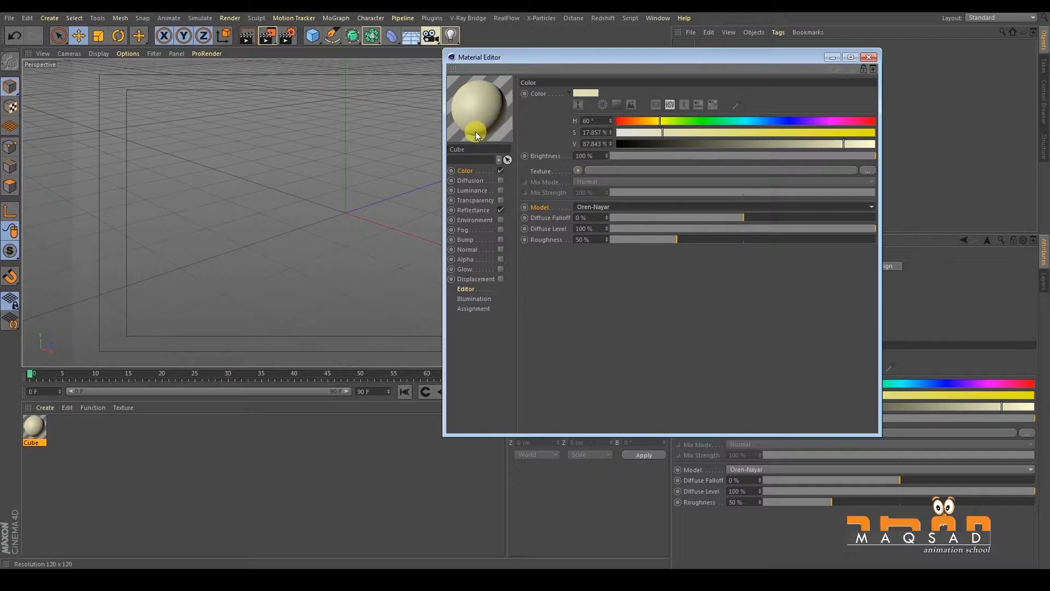
- Lower the Oren-Nayar roughness to 0% and switch the shading model back to Lambertian
left_click_drag(674, 240, 528, 160)
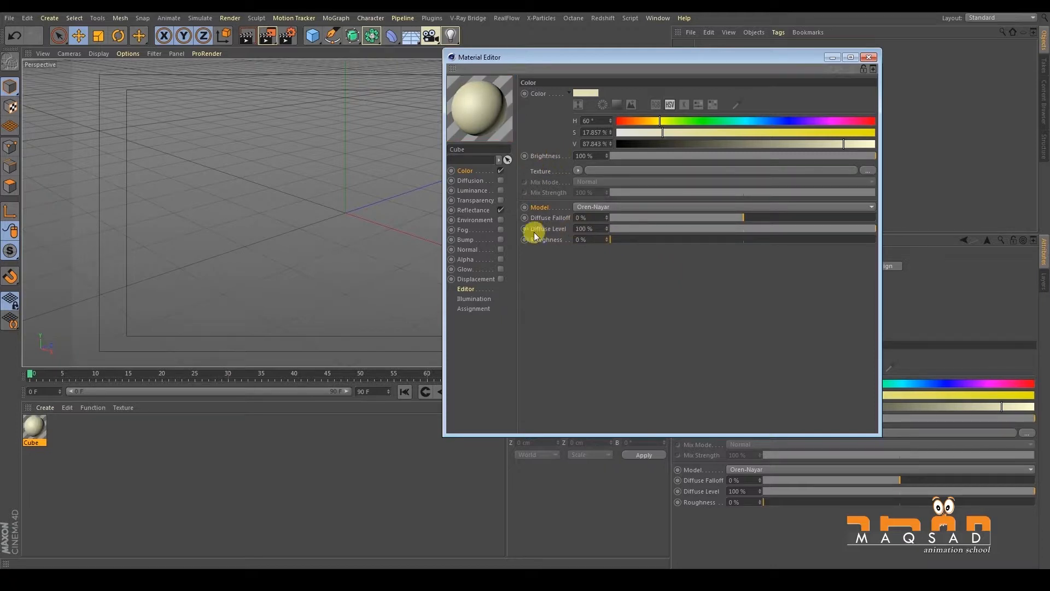
left_click(589, 207)
left_click(586, 215)
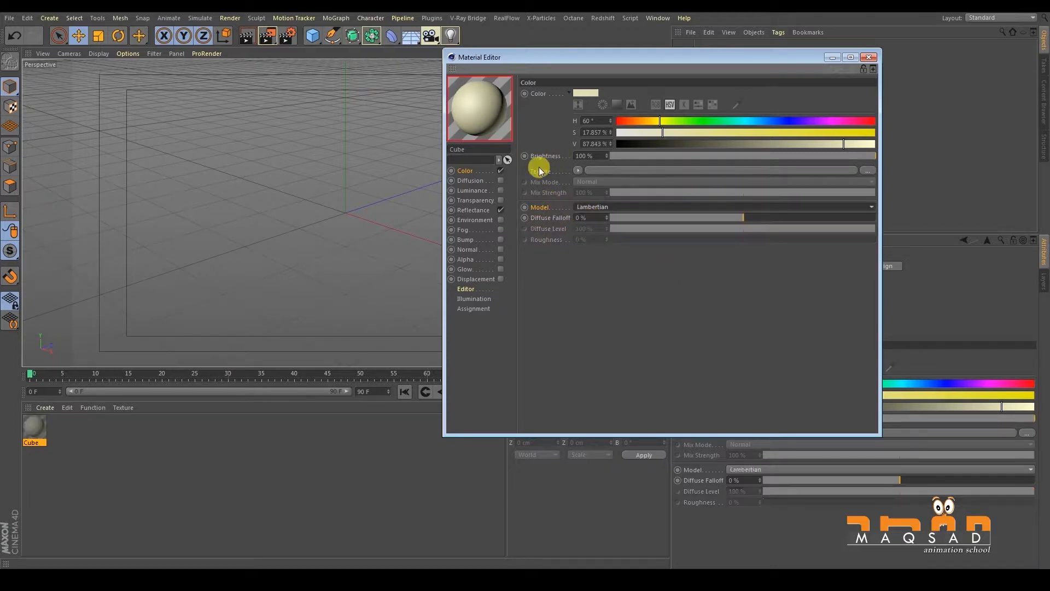
- Switch to Oren-Nayar, try a roughness of 200%, bring it back to 0%, and return the model to Lambertian
left_click(593, 206)
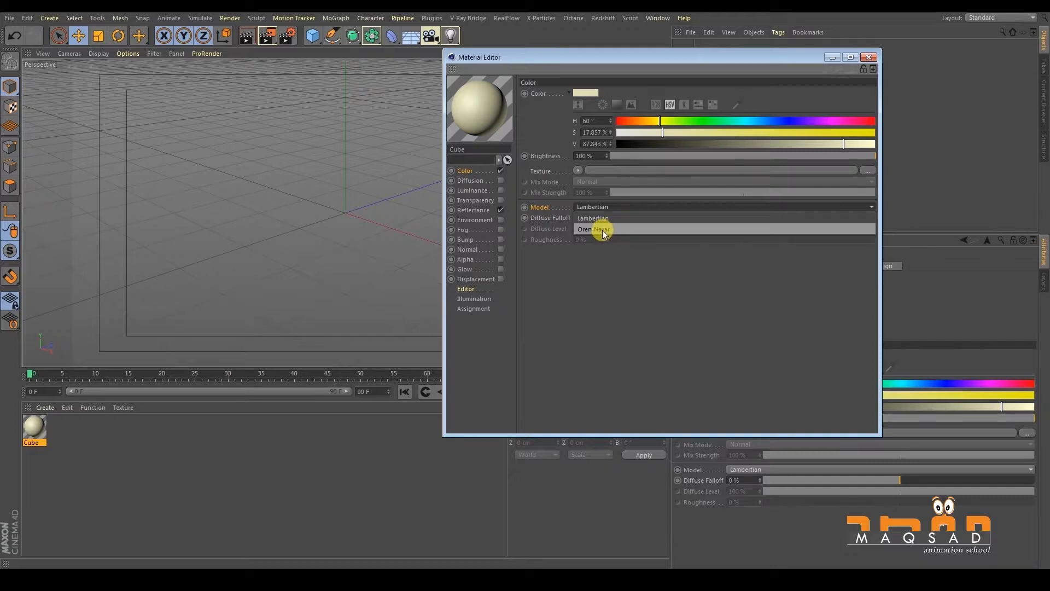
left_click(602, 229)
left_click(583, 207)
left_click(595, 229)
left_click_drag(625, 239, 878, 241)
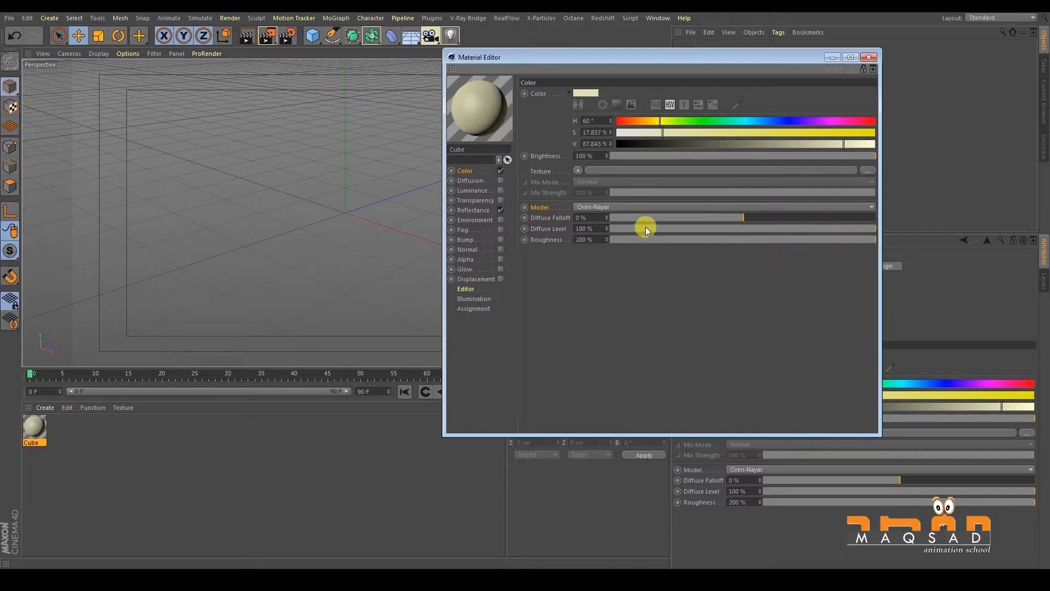
left_click_drag(632, 242, 605, 236)
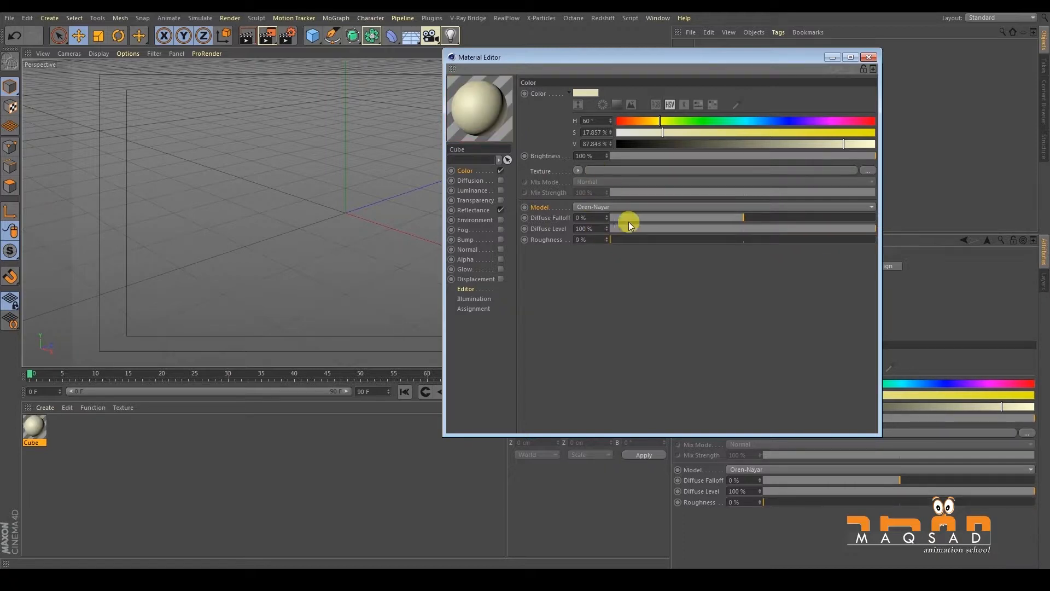
left_click(614, 207)
left_click(615, 207)
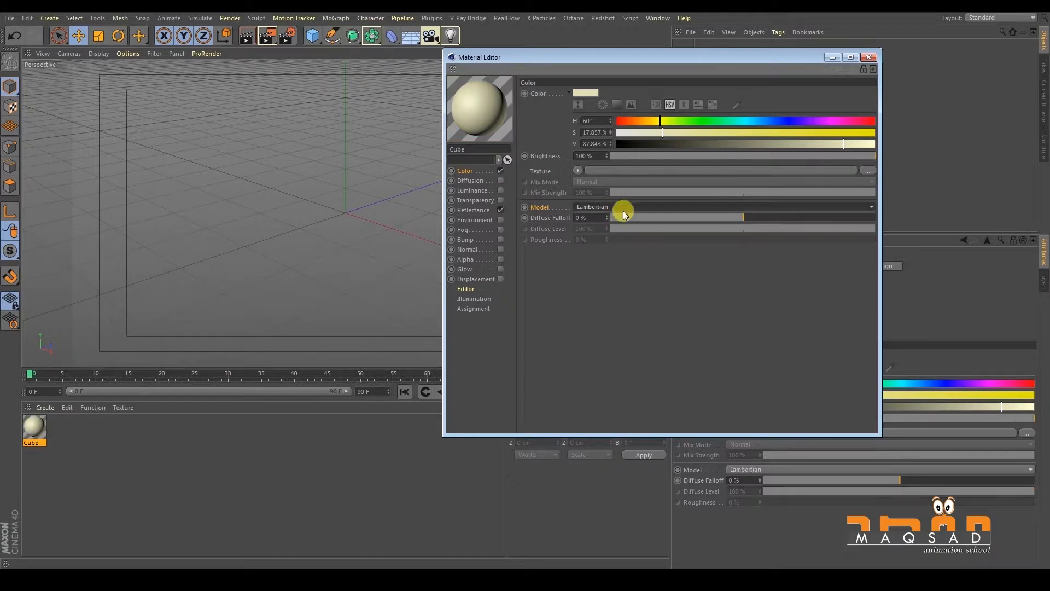
- Try Diffuse Falloff values of 97% and -100% on the Lambertian model and reset the falloff to 0%
left_click_drag(674, 217, 874, 218)
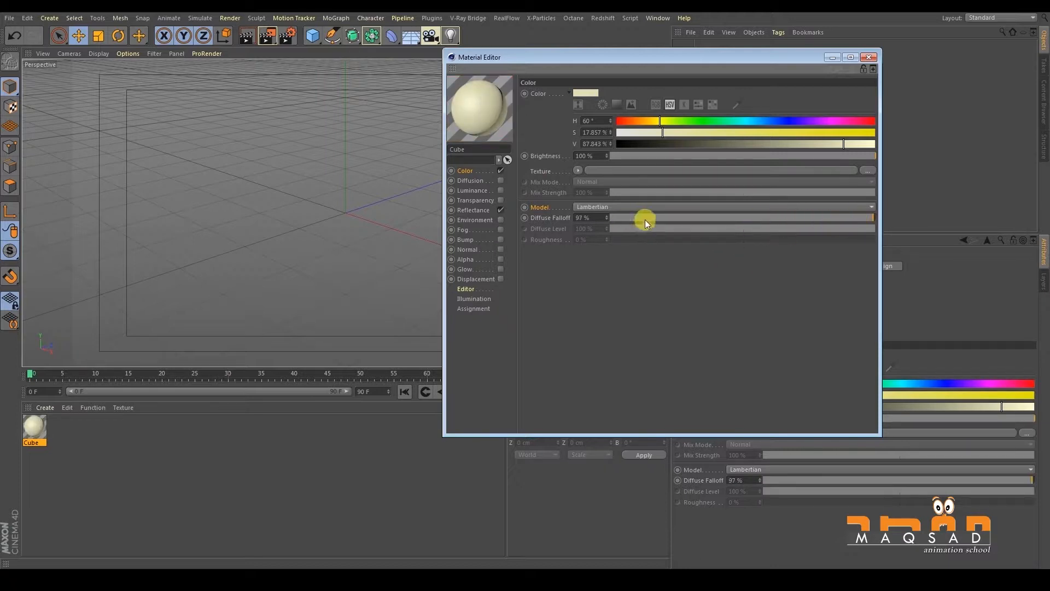
mouse_move(740, 217)
left_mouse_down()
mouse_move(766, 211)
mouse_move(729, 218)
left_mouse_up()
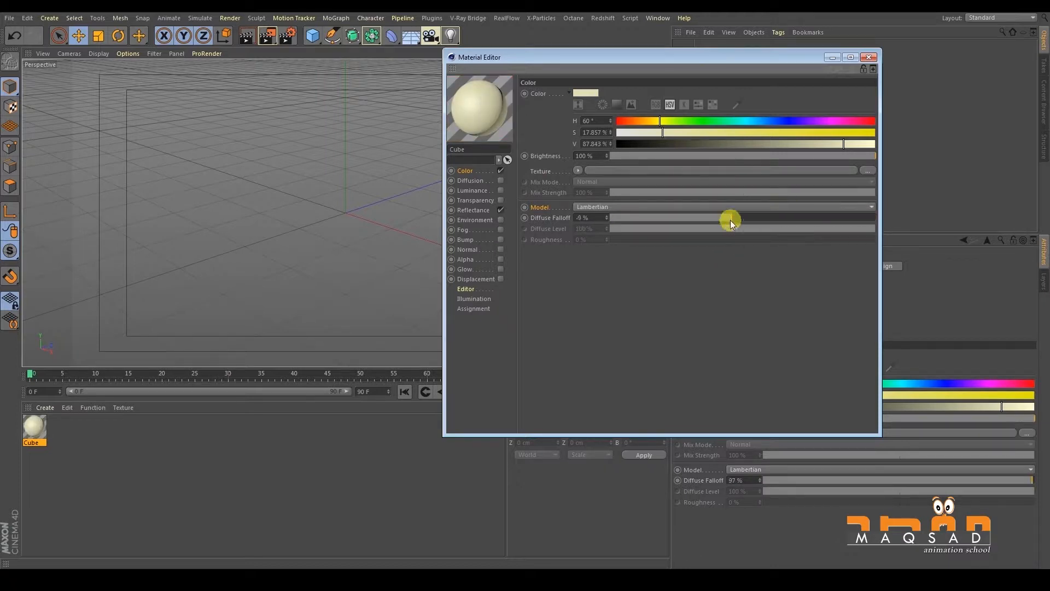
left_click_drag(620, 218, 597, 216)
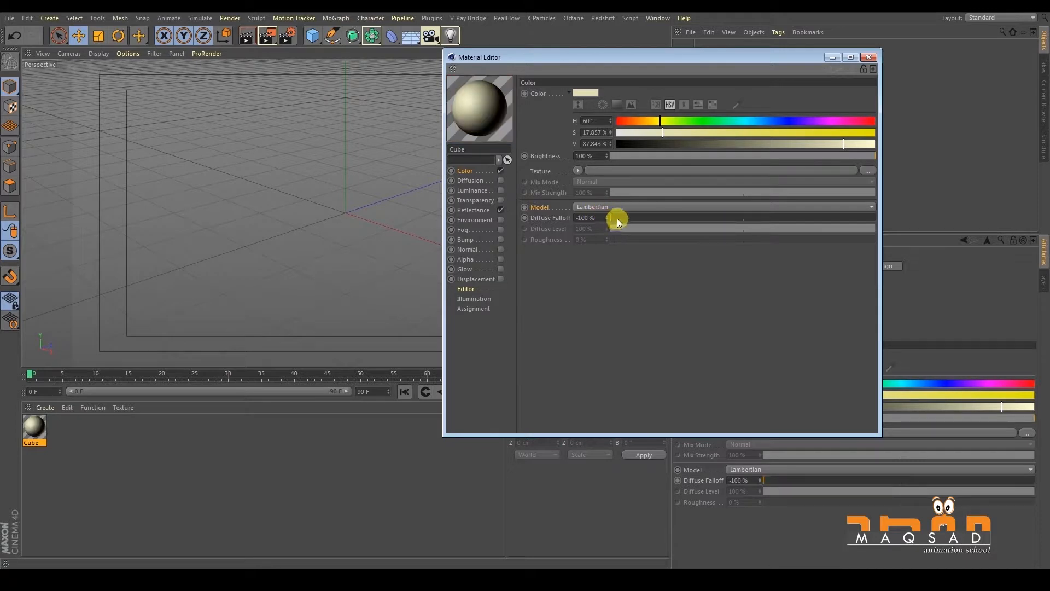
double_click(583, 217)
type("0")
key("Return")
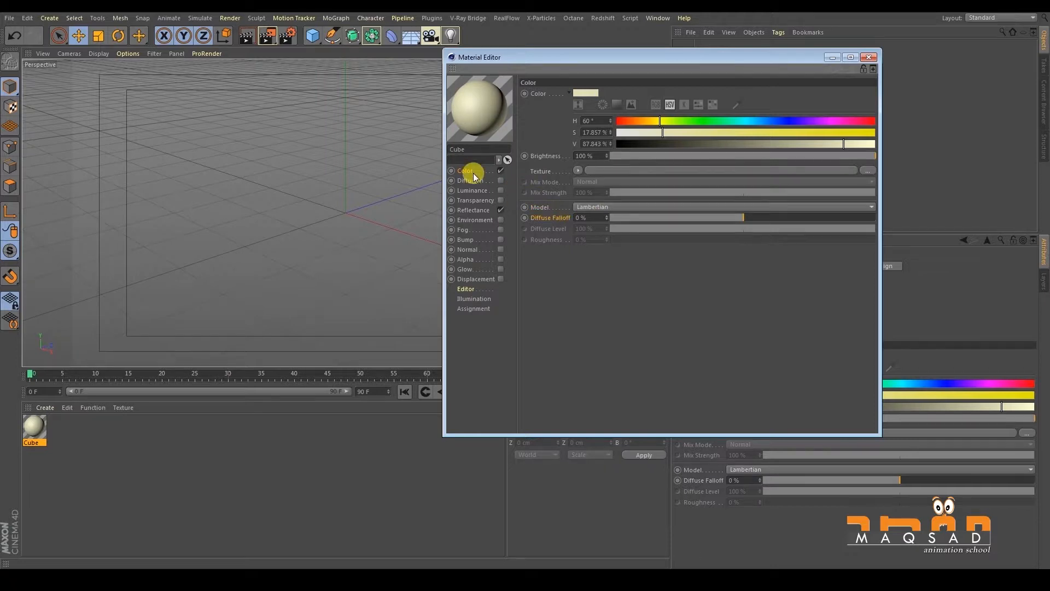
- Open the Diffusion channel settings, lower the diffusion brightness to 0%, and bring it back up to 100%
left_click(471, 180)
left_click_drag(569, 57, 576, 90)
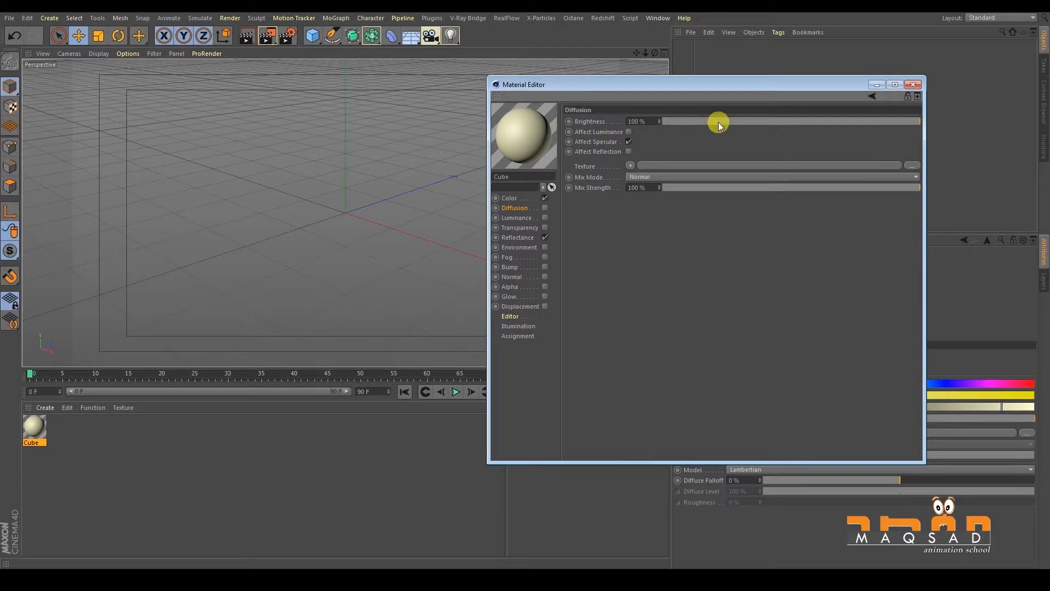
left_click_drag(718, 122, 621, 124)
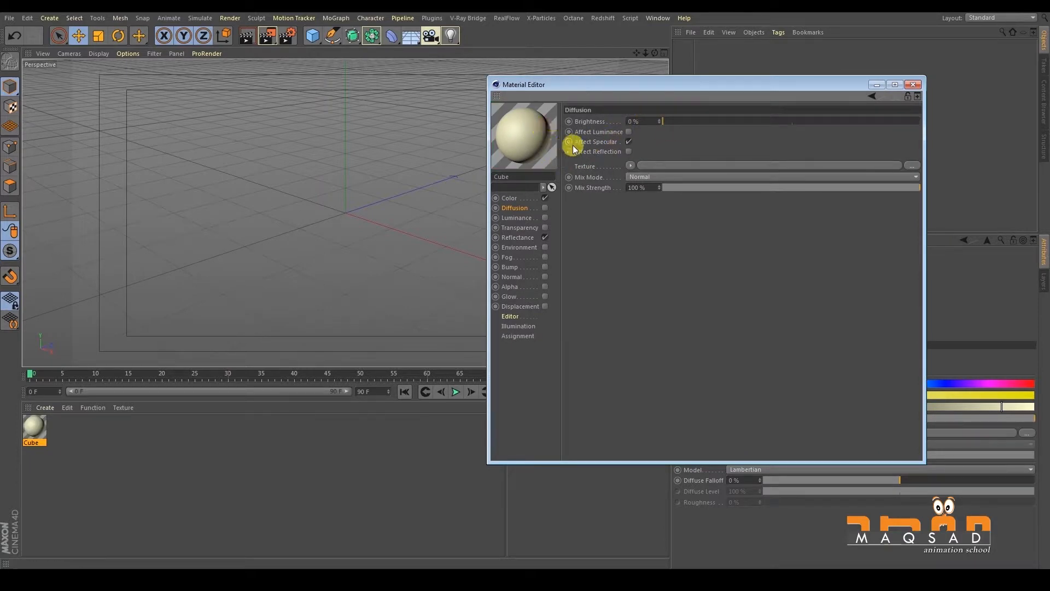
left_click_drag(720, 121, 936, 110)
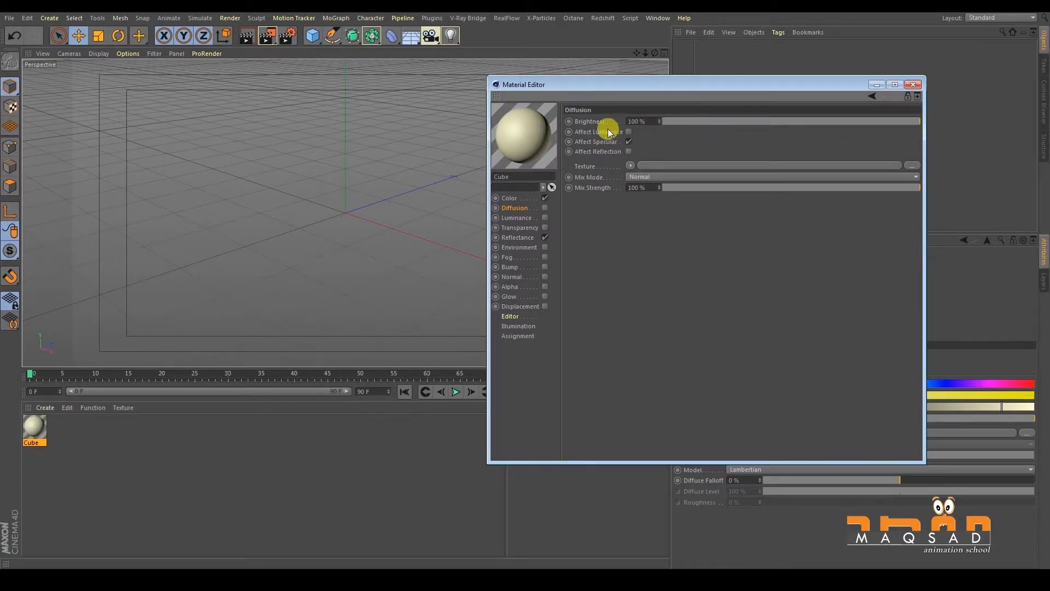
- Turn Affect Specular off and on again and enable Affect Luminance in the Diffusion channel, keeping the Normal mix mode
left_click(629, 141)
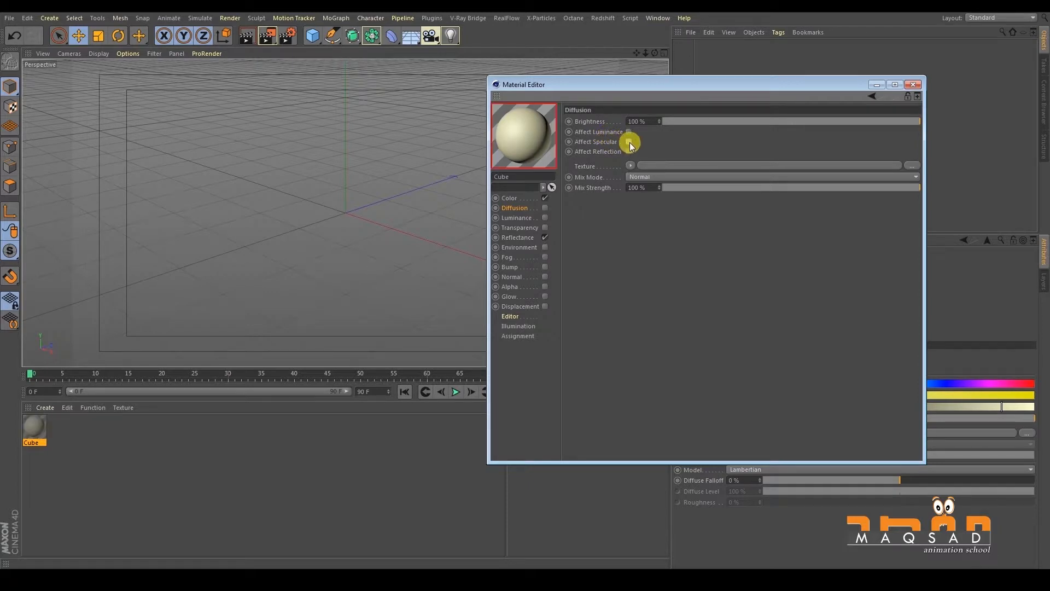
left_click(631, 133)
left_click_drag(706, 121, 993, 13)
left_click(524, 185)
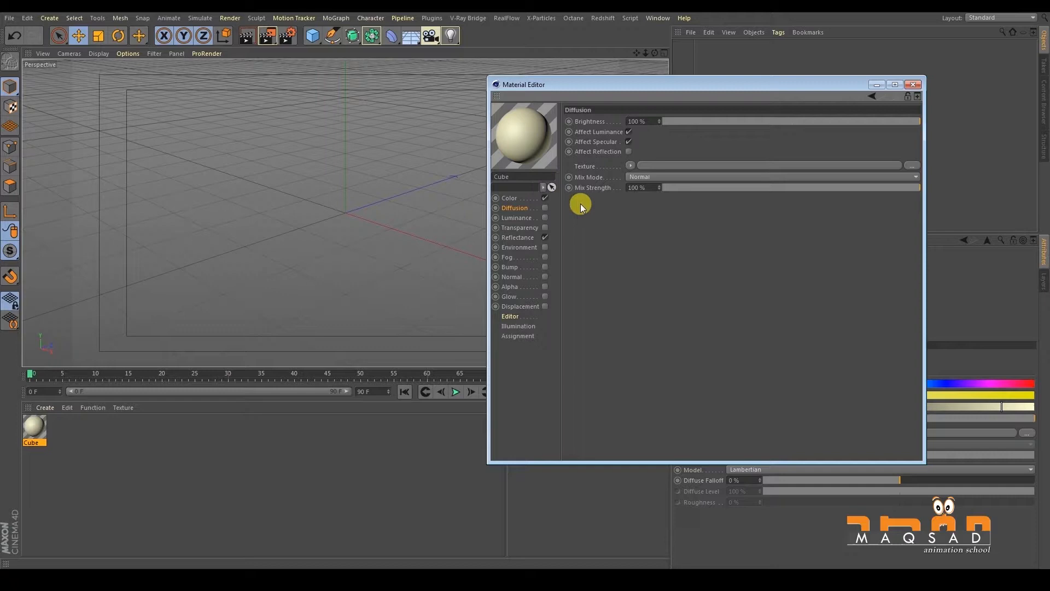
left_click(631, 177)
left_click(633, 178)
left_click(515, 213)
- Enable the material's Luminance channel and reposition the Material Editor
left_click_drag(590, 84, 618, 89)
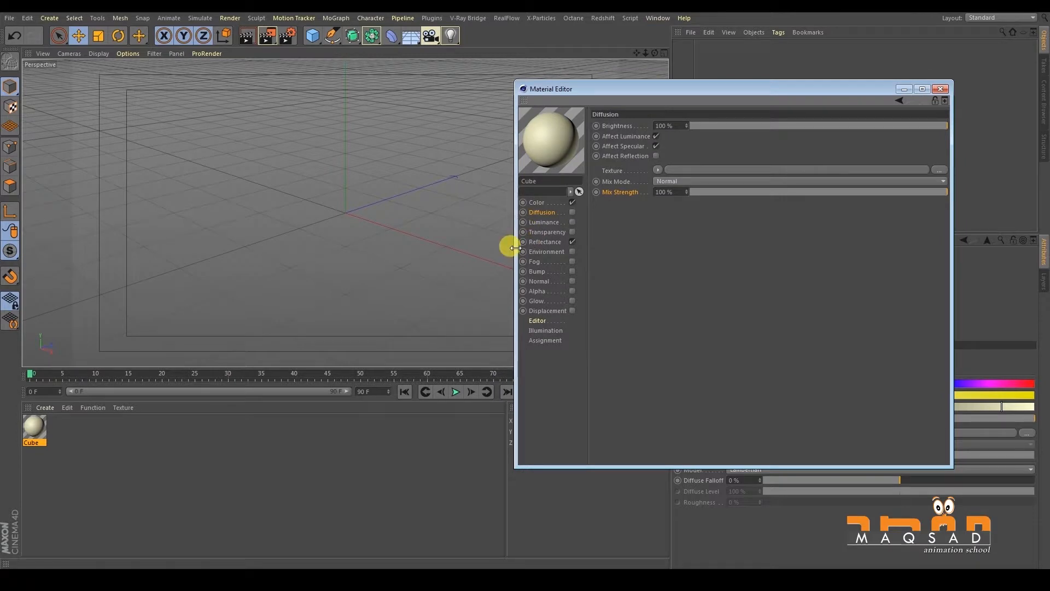
left_click(541, 223)
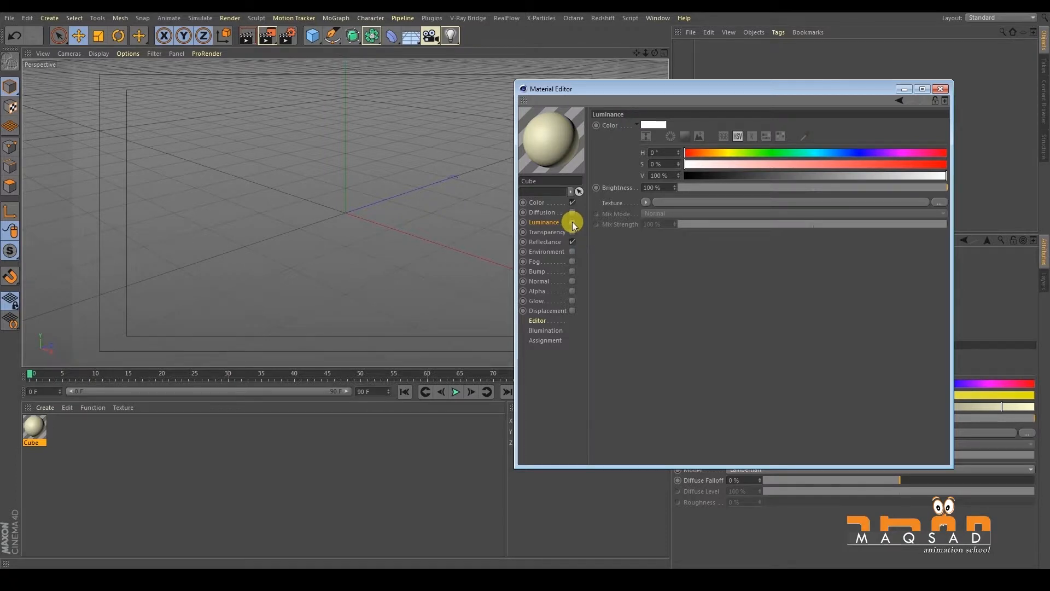
left_click(573, 223)
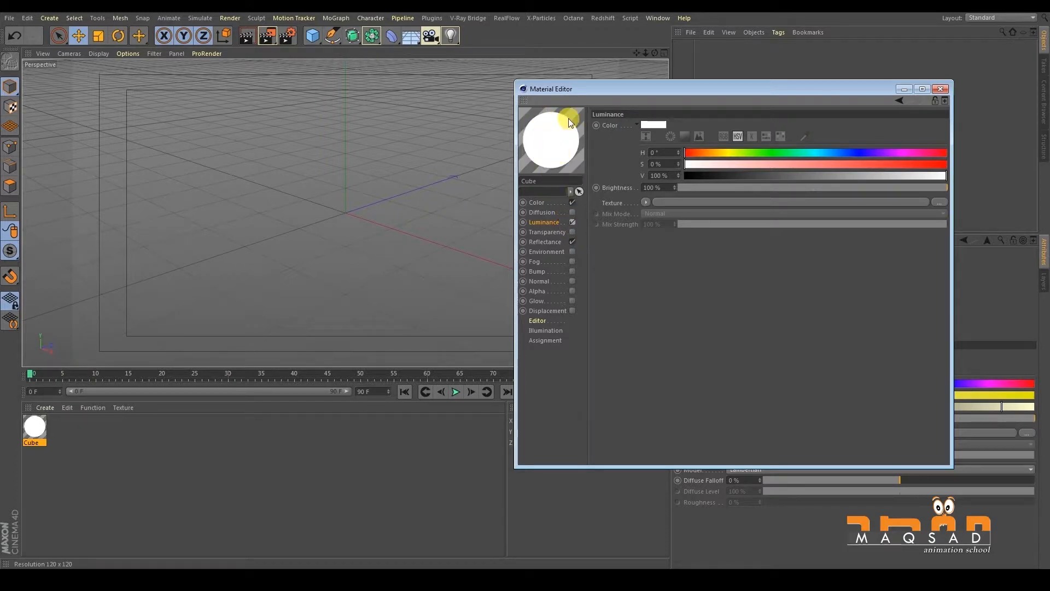
left_click_drag(535, 88, 482, 84)
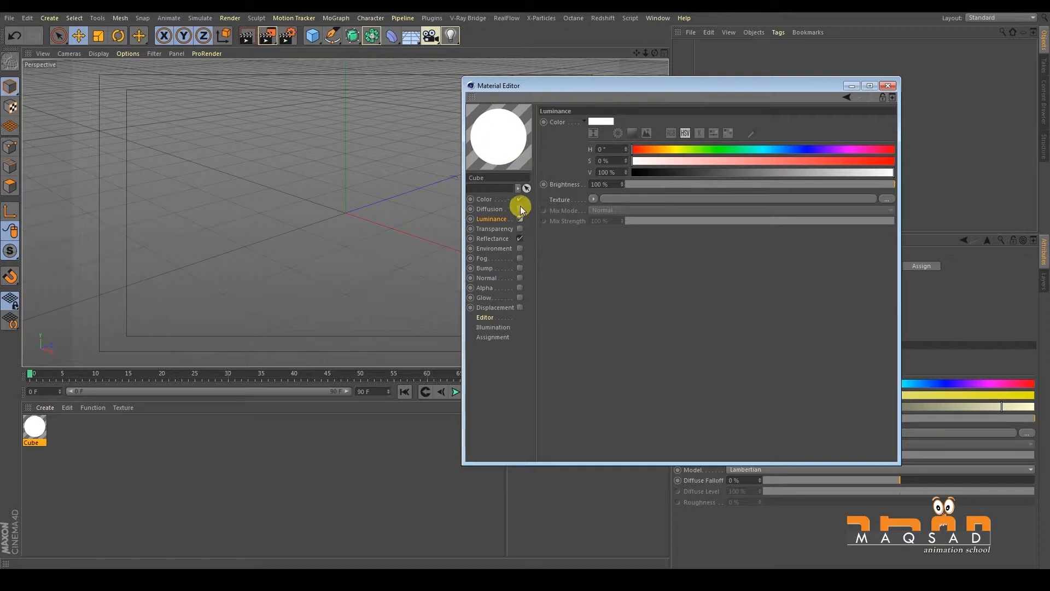
- Set the luminance colour to a warm yellow with hue 50°, saturation 47% and value 100%
left_click(604, 121)
left_click_drag(612, 84, 612, 184)
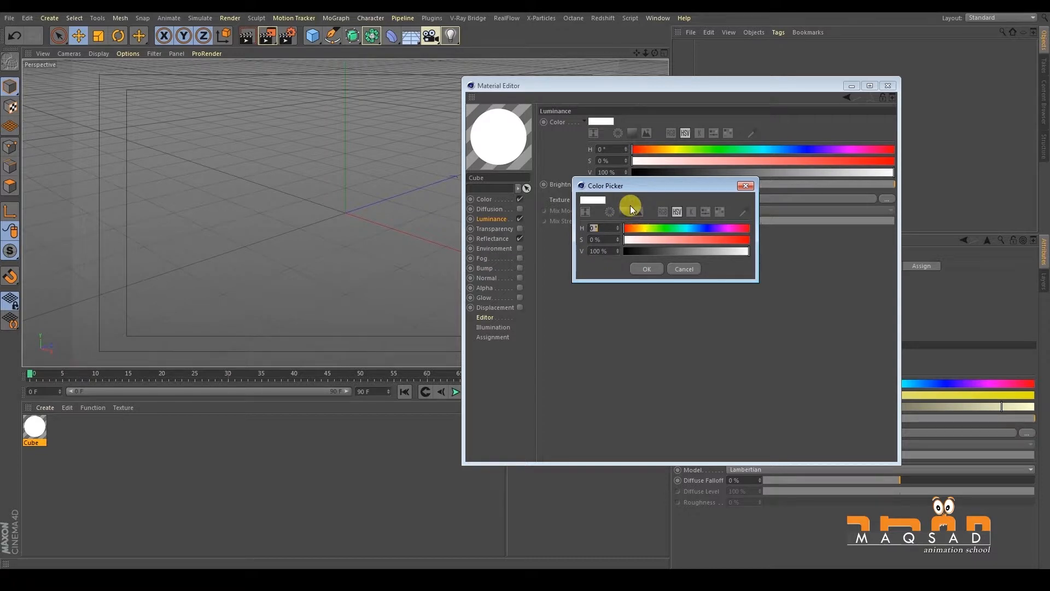
left_click(641, 227)
left_click(668, 239)
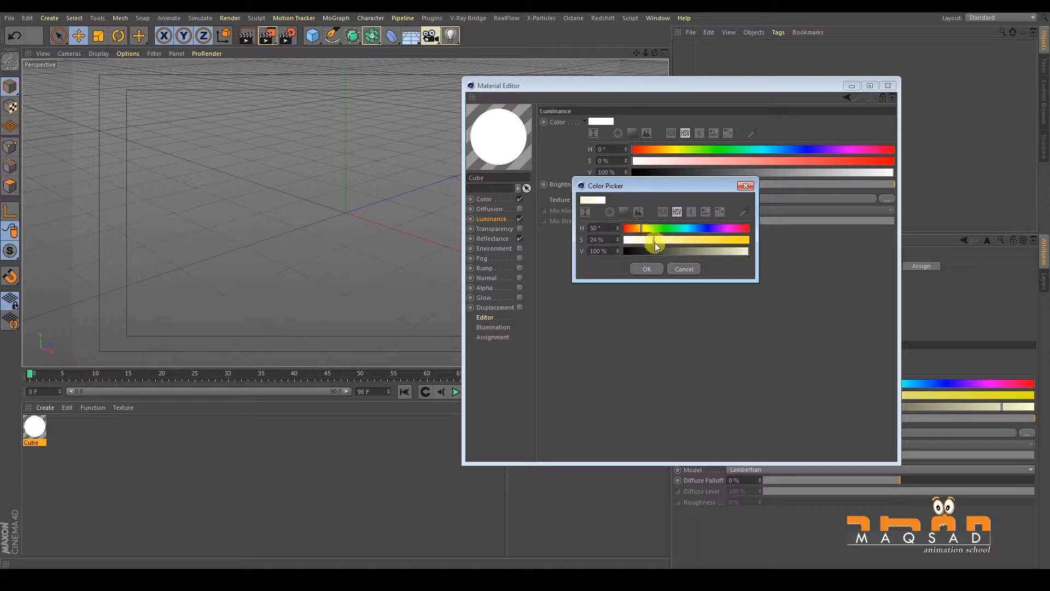
left_click_drag(653, 252, 678, 239)
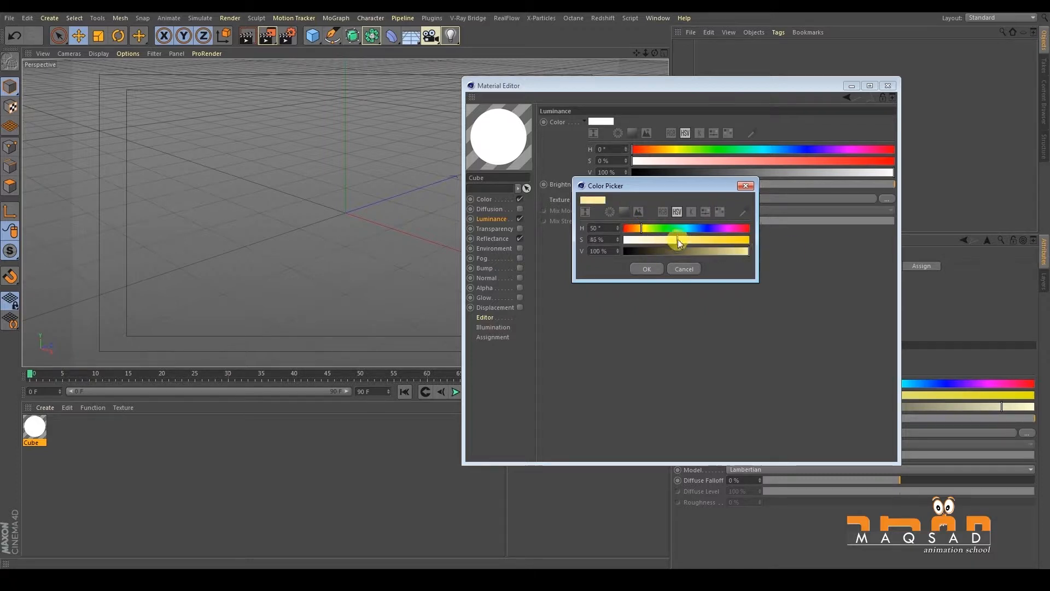
left_click(651, 271)
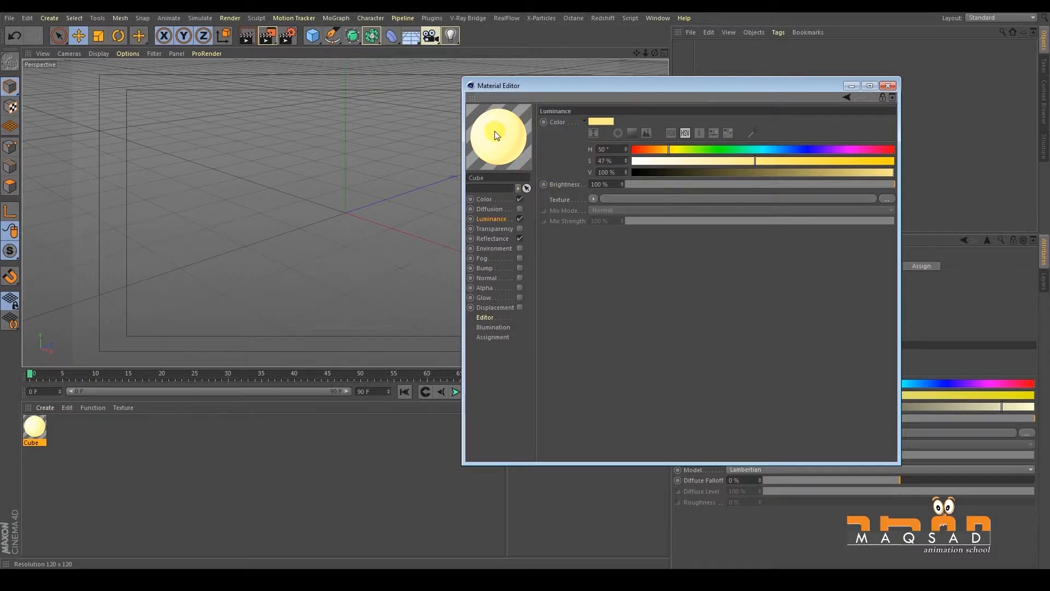
- Compare the Color and Luminance channel settings and copy the Color channel's colour
left_click(499, 202)
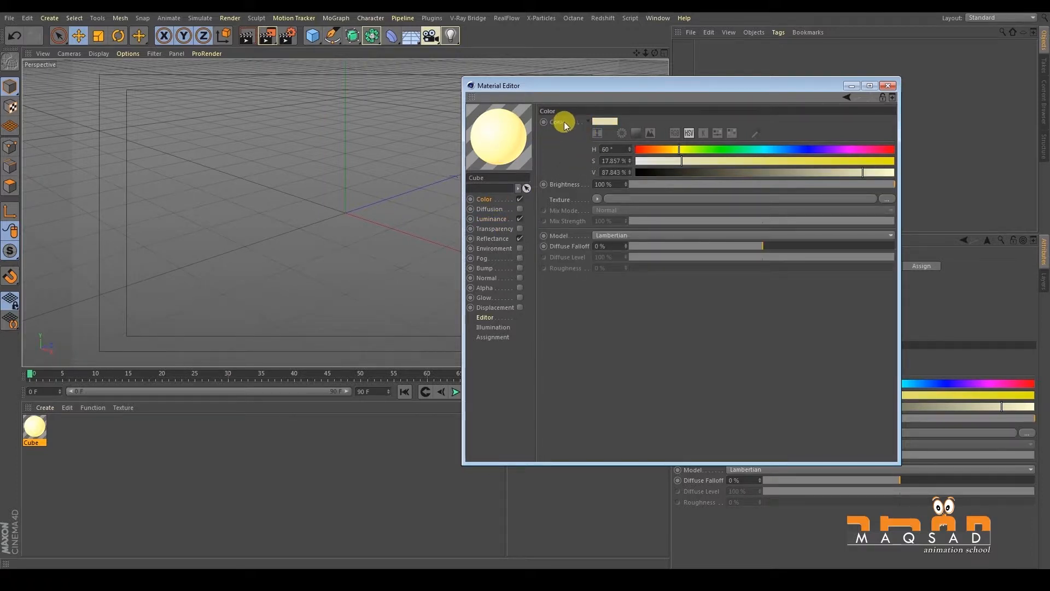
left_click(500, 218)
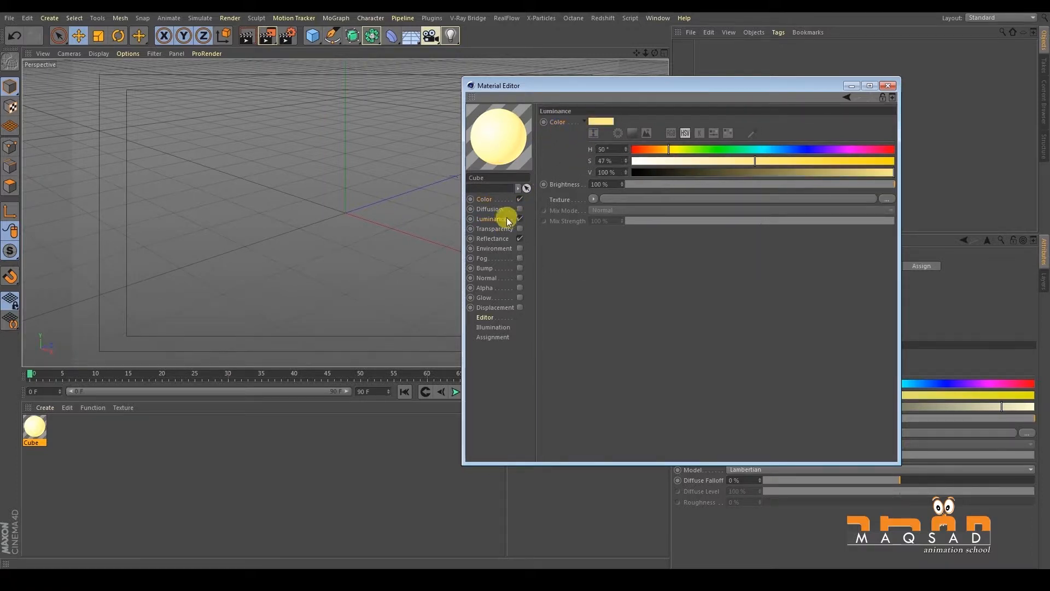
left_click(494, 199)
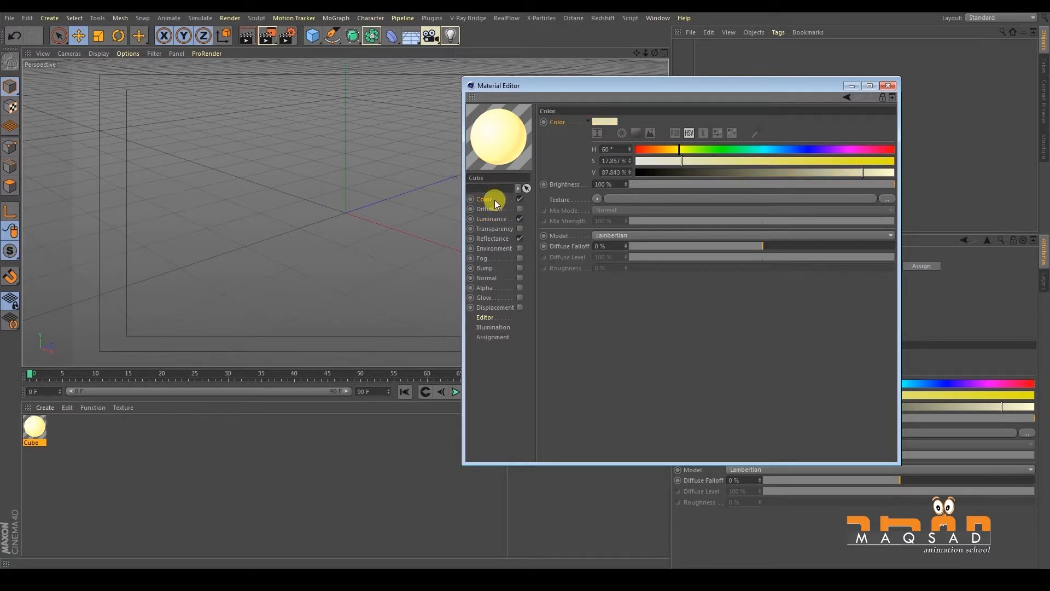
right_click(559, 121)
left_click(568, 165)
- Copy the Luminance channel's colour and paste it onto the Color channel's colour
left_click(499, 218)
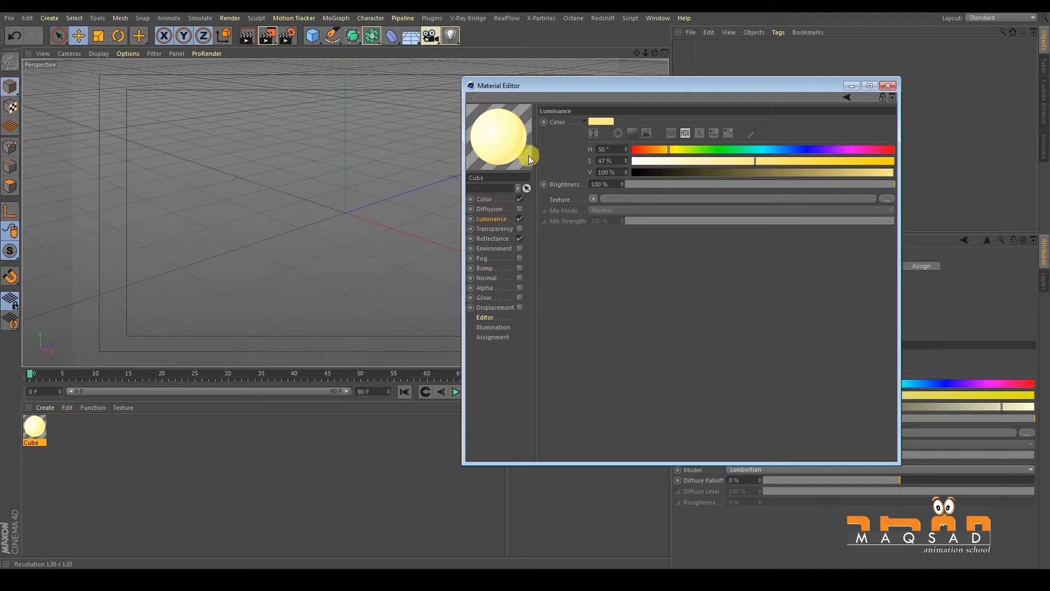
right_click(554, 122)
left_click(569, 165)
left_click(499, 201)
right_click(557, 121)
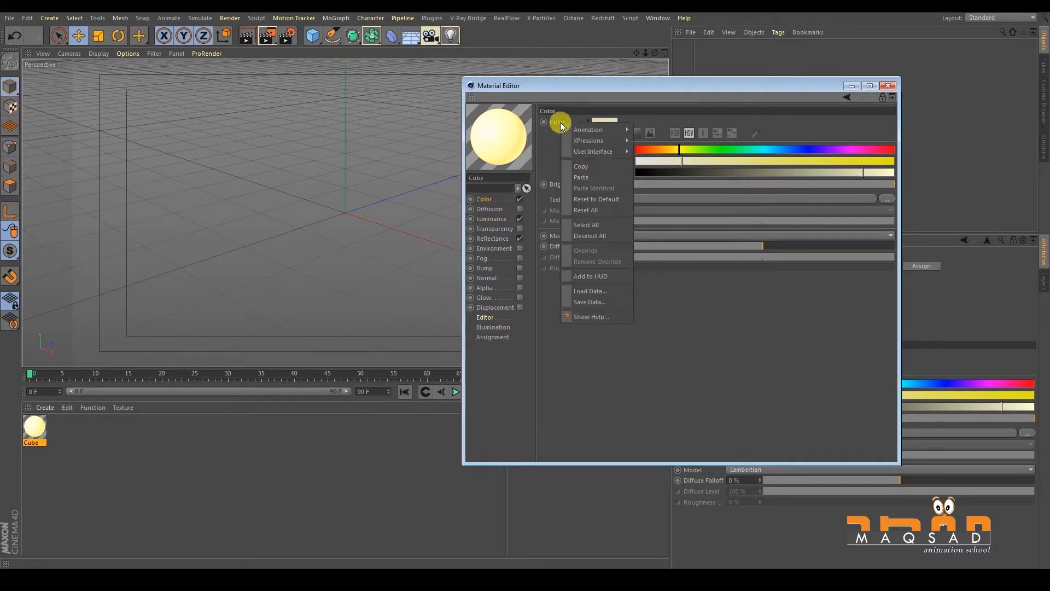
left_click(577, 185)
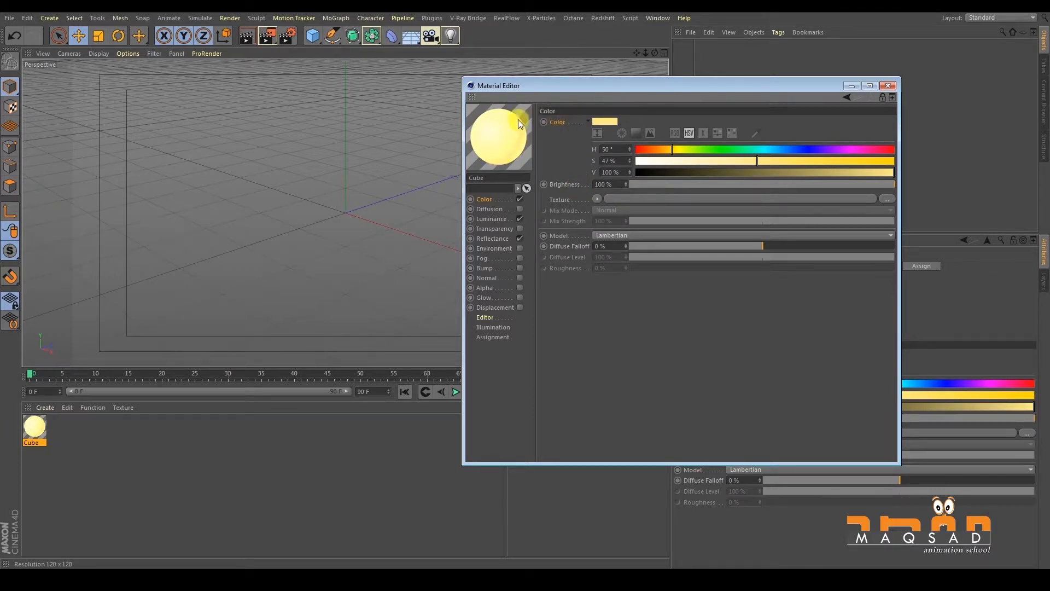
- Turn the Reflectance channel off and on again and open its settings
left_click(519, 239)
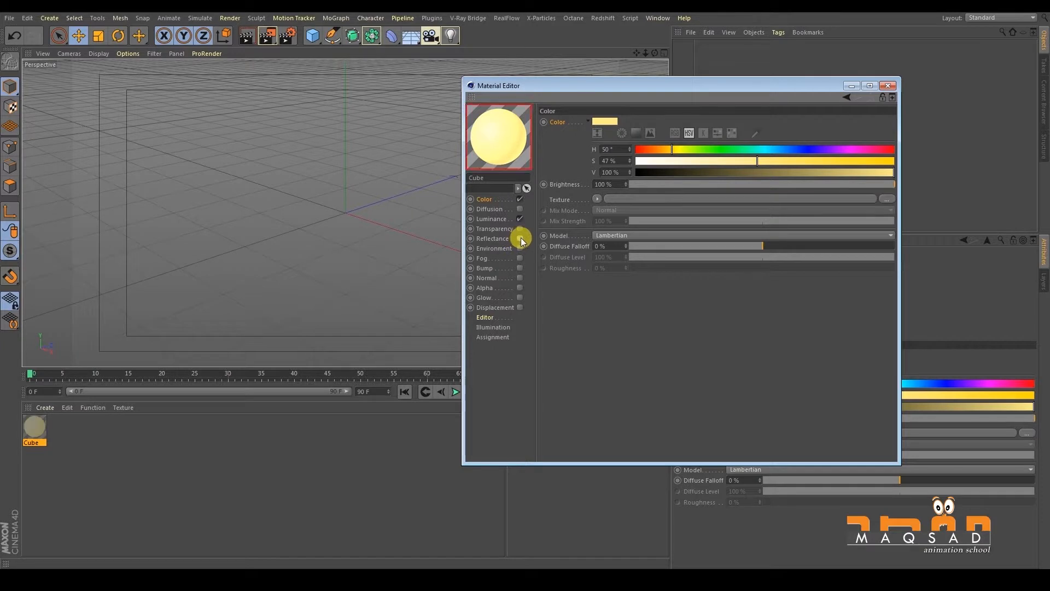
left_click(519, 238)
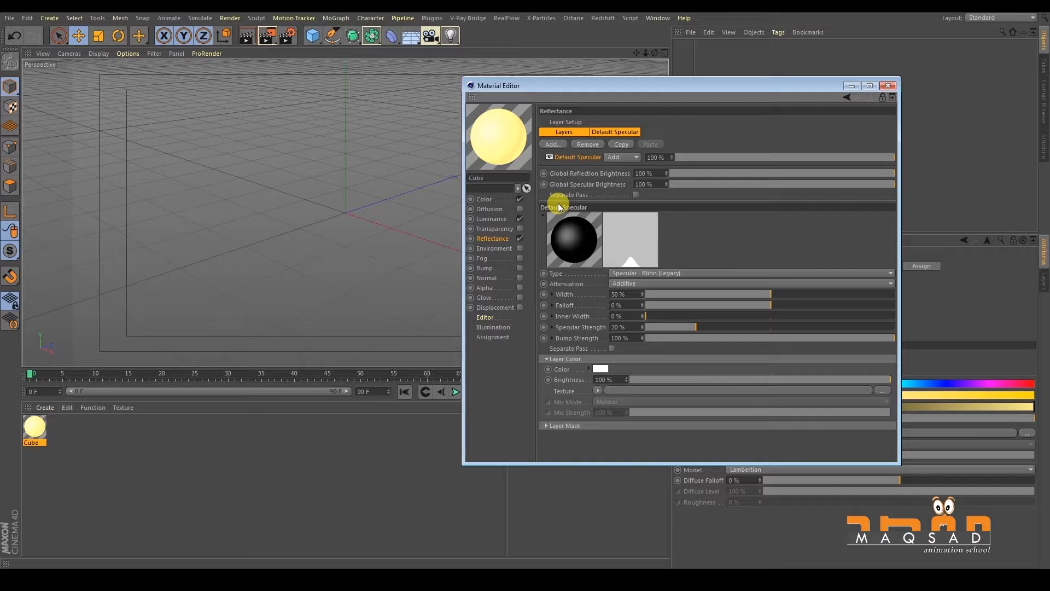
- Turn off the Luminance channel and make the Color channel grey with saturation 0% and value 57%
left_click_drag(572, 89, 562, 71)
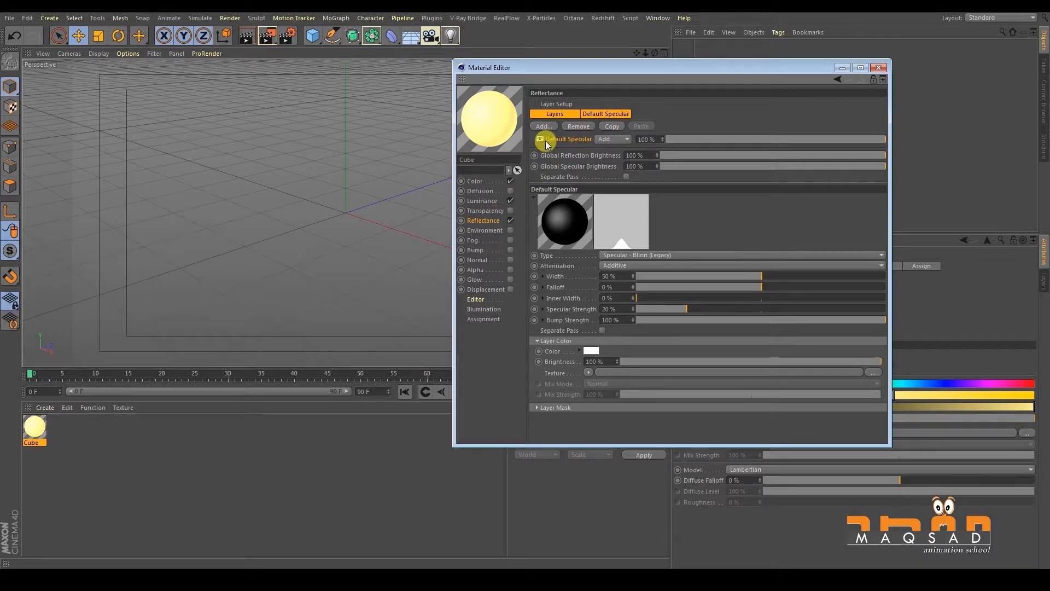
left_click(510, 202)
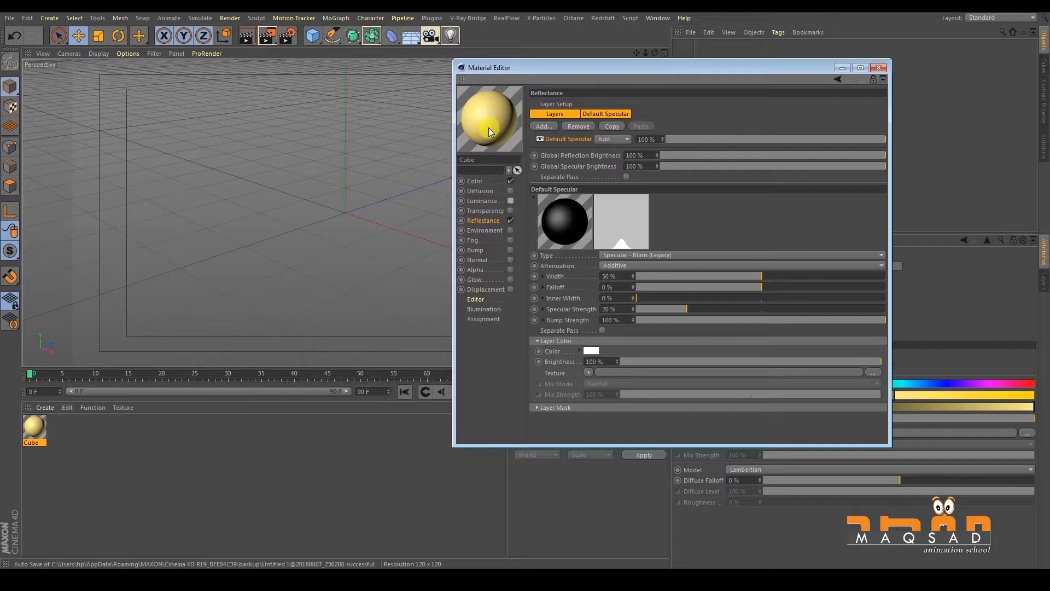
left_click(484, 181)
left_click_drag(670, 142, 625, 143)
left_click_drag(813, 155, 773, 159)
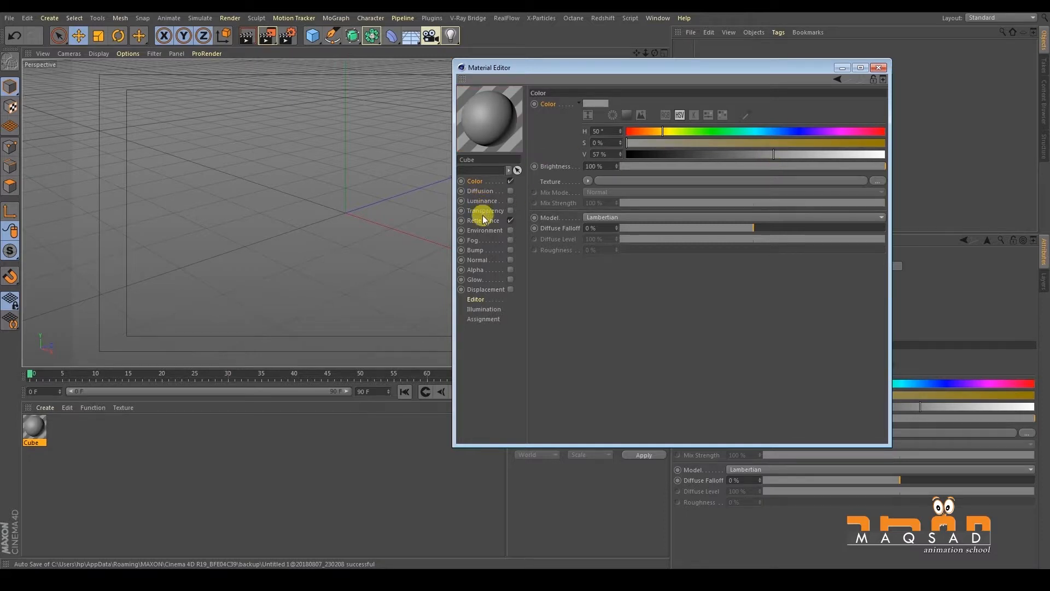
- Open the Reflectance settings and switch the Default Specular layer off and on again to compare the preview
left_click(483, 220)
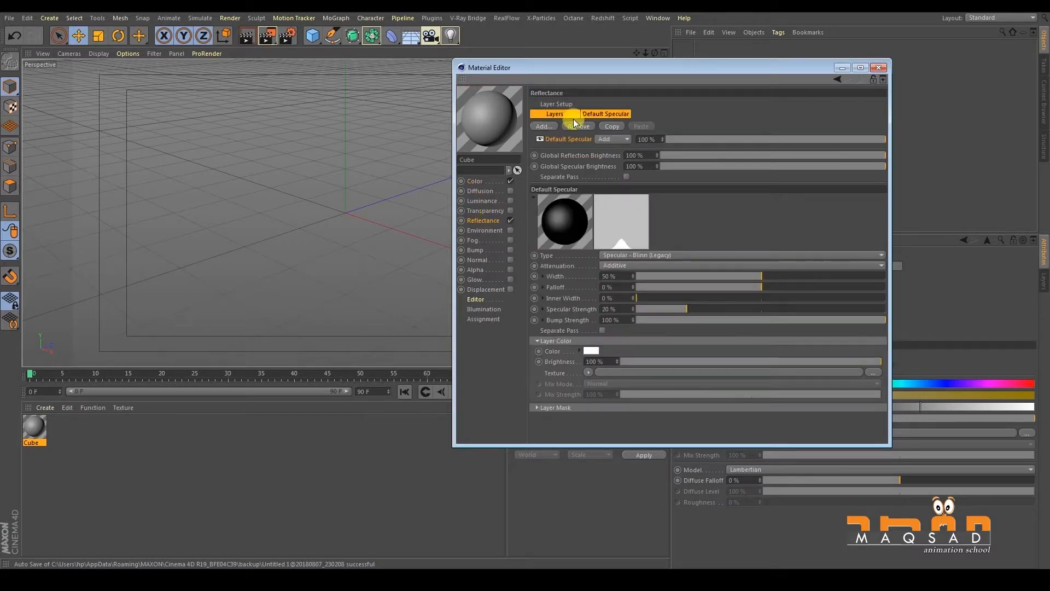
left_click(540, 138)
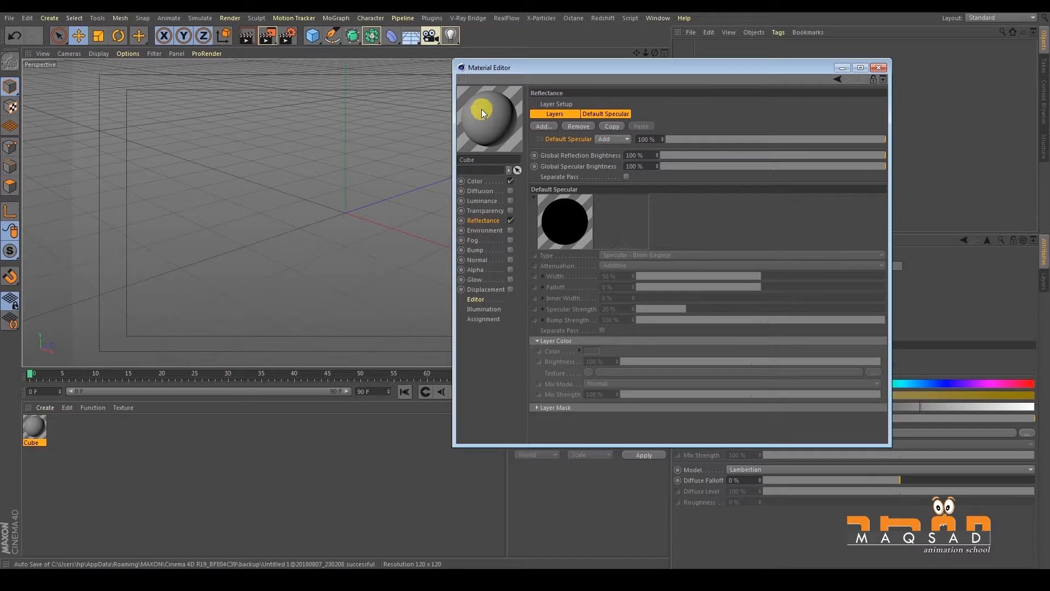
left_click(540, 139)
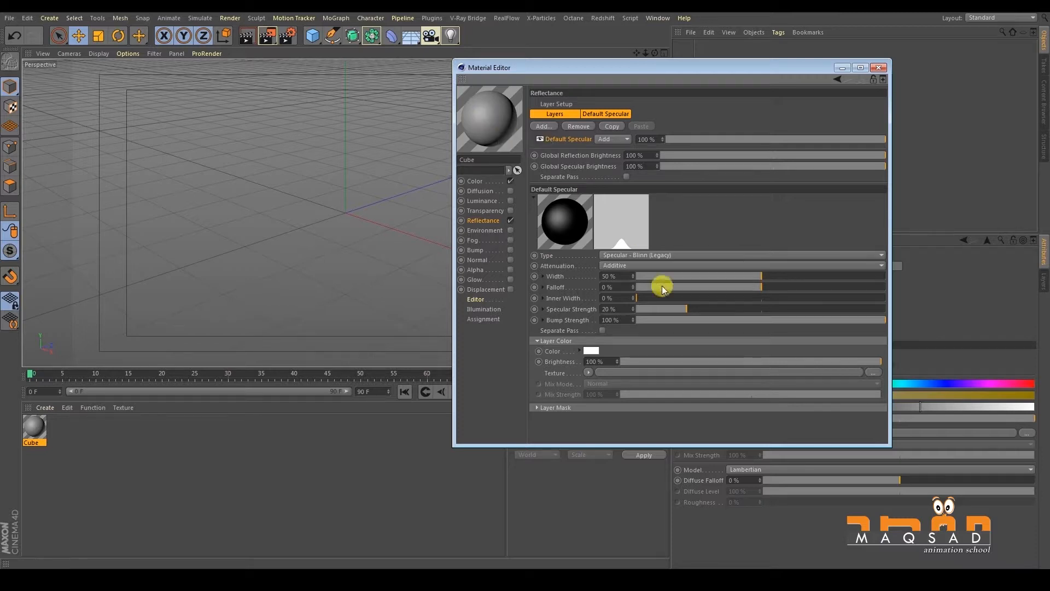
- Widen the Default Specular highlight to 78% and try the Beckmann, GGX and Phong reflectance types
left_click_drag(761, 277, 708, 282)
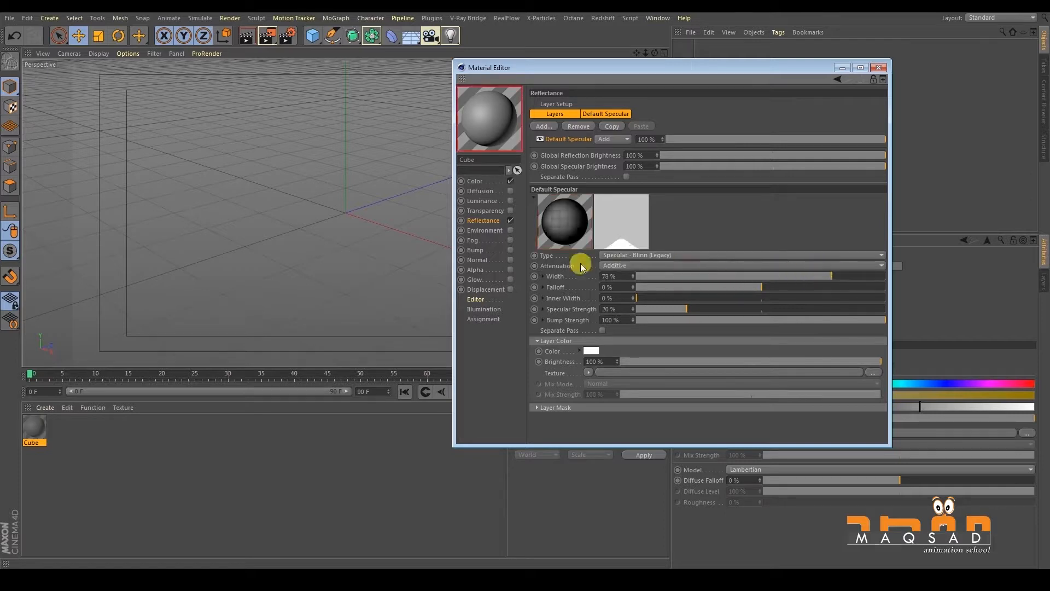
left_click(638, 255)
left_click(658, 326)
left_click(640, 255)
left_click(625, 266)
left_click(629, 256)
left_click(638, 276)
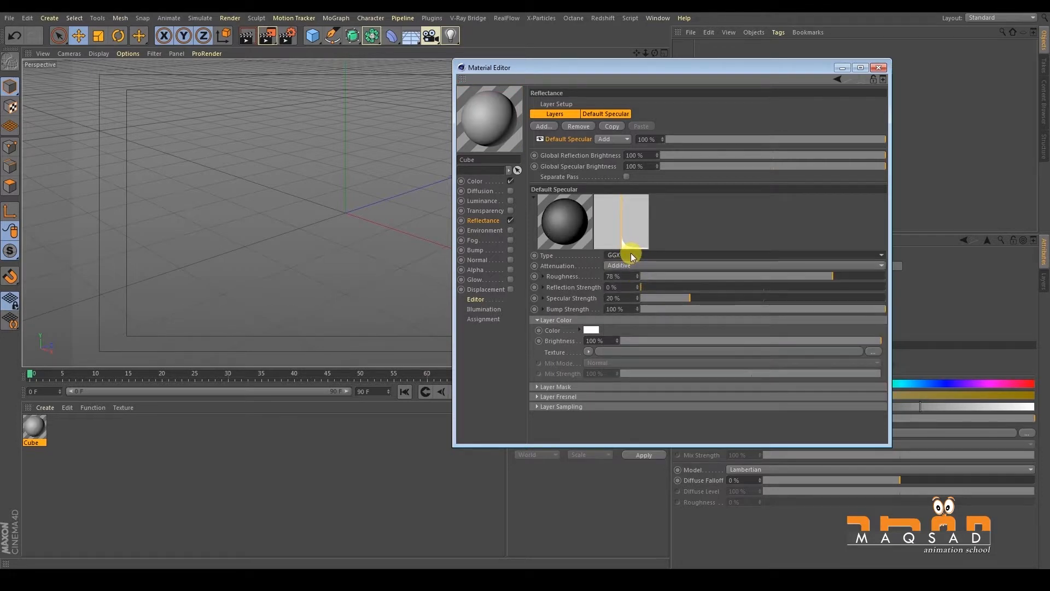
left_click(630, 253)
left_click(635, 285)
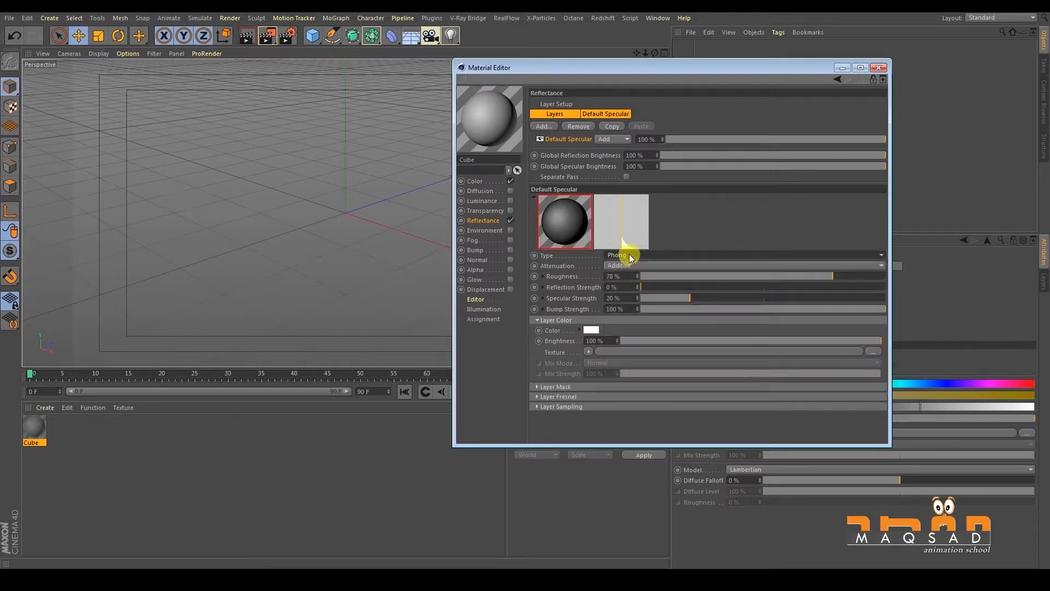
left_click(628, 255)
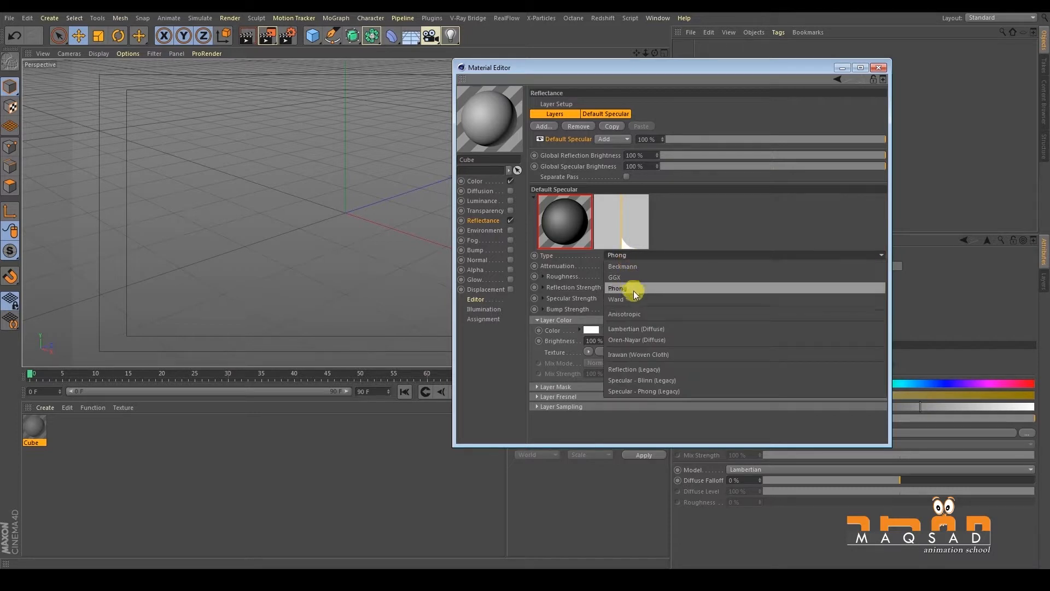
left_click(633, 291)
- Change the layer type to Anisotropic and set its roughness to 80% and specular strength to 100%
left_click(625, 255)
left_click(641, 314)
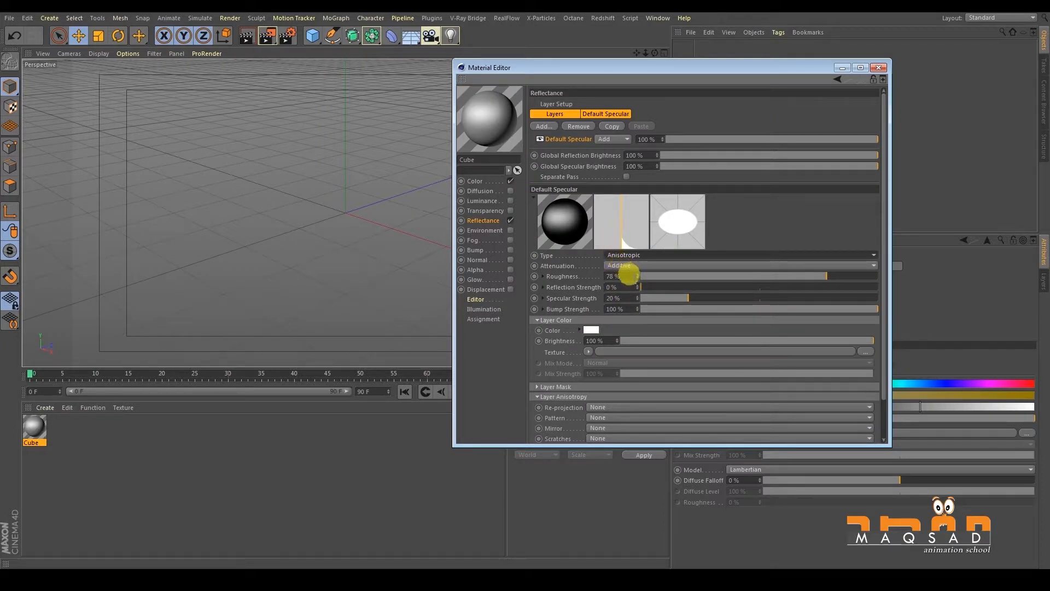
left_click_drag(789, 270, 708, 298)
left_click_drag(661, 270, 762, 277)
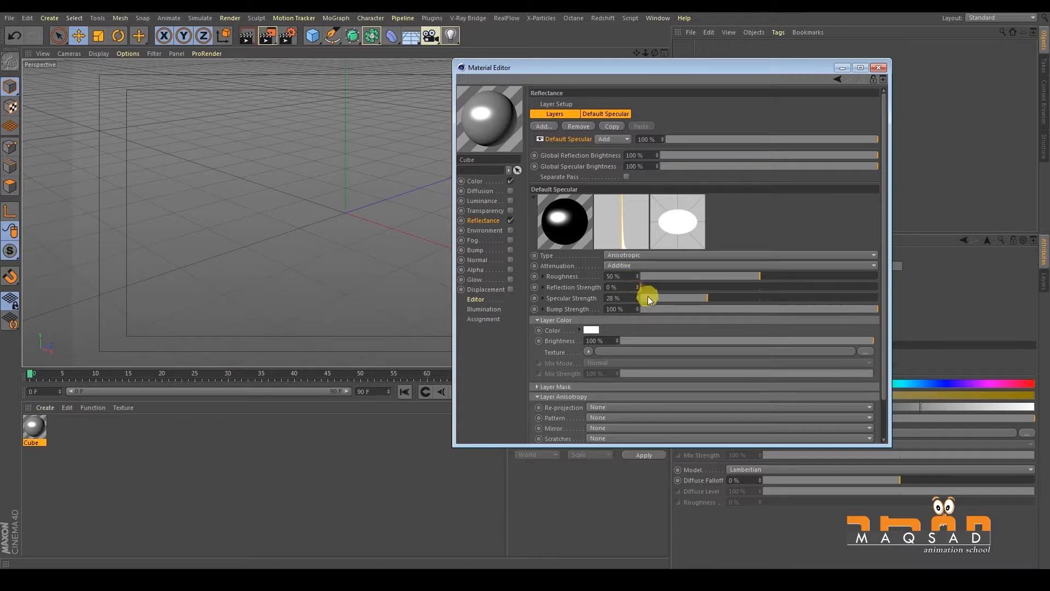
left_click_drag(698, 298, 879, 301)
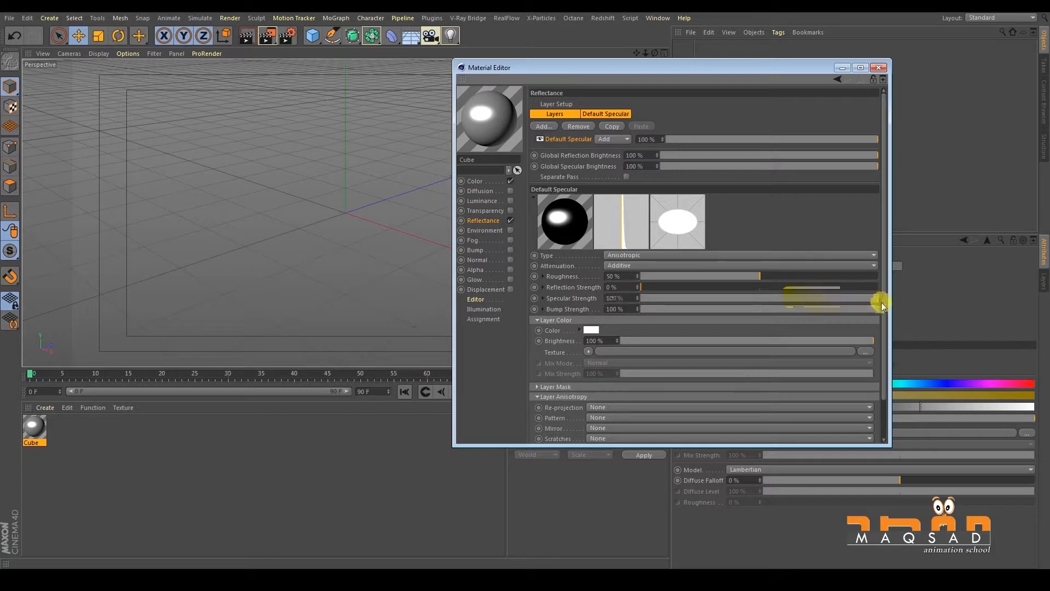
left_click_drag(764, 275, 831, 267)
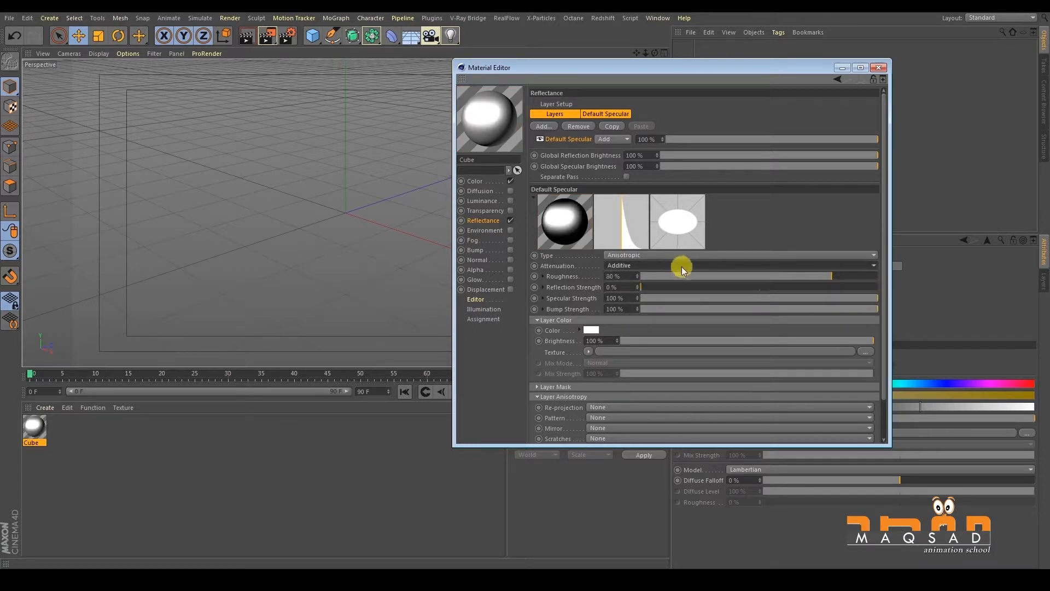
- Try the Beckmann type, restore Specular - Blinn (Legacy), and reset width to 50% and specular strength to 20%
left_click(659, 256)
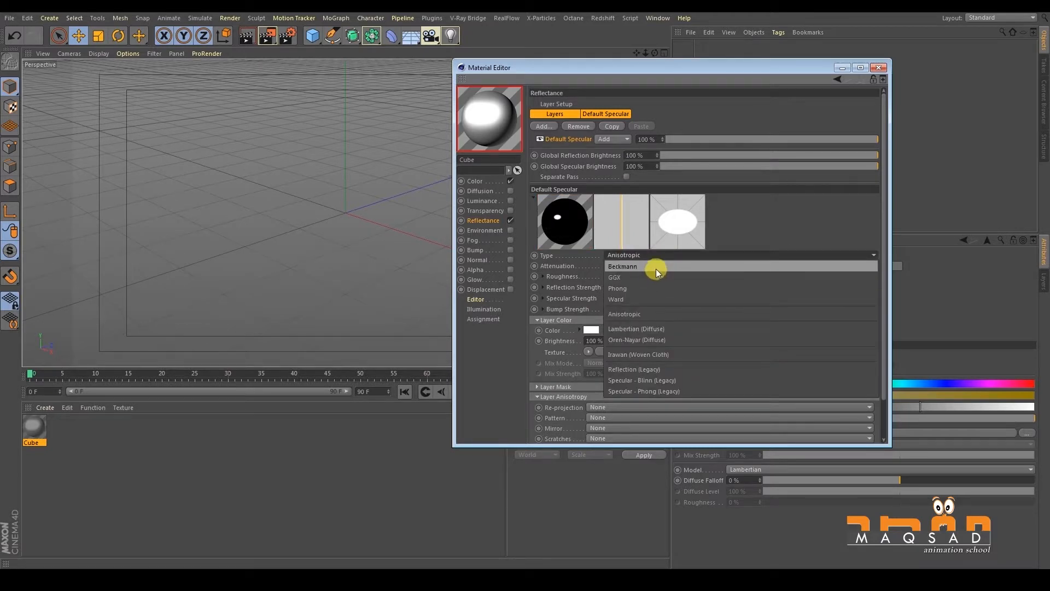
left_click(655, 267)
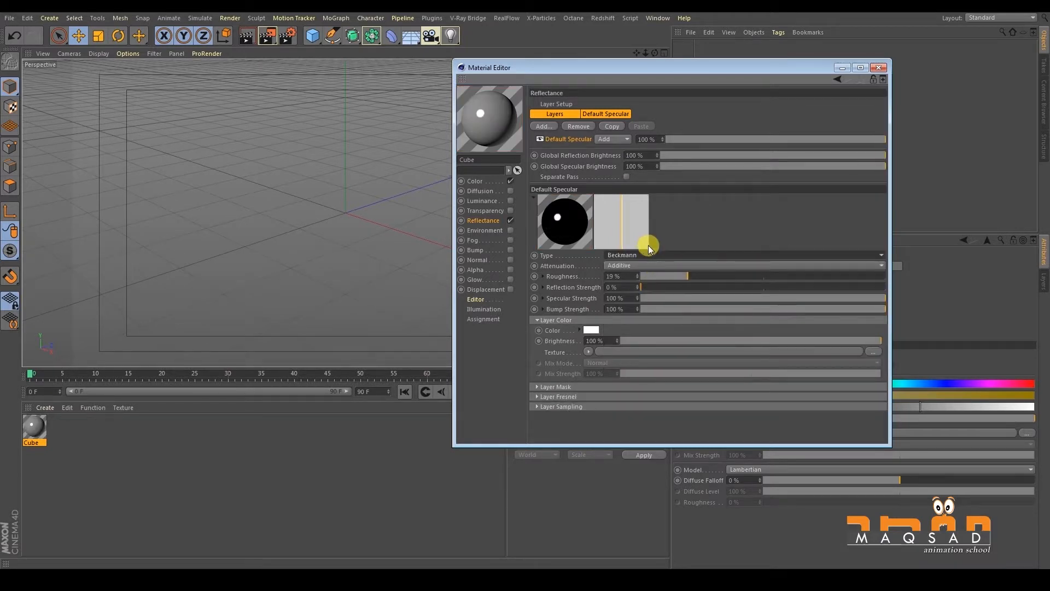
left_click(649, 254)
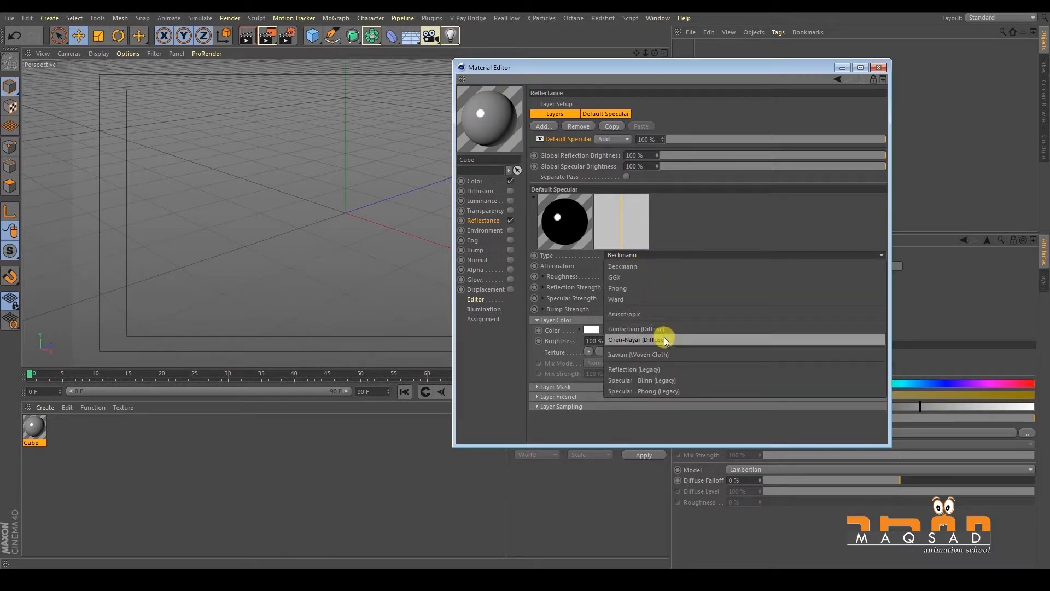
left_click(671, 379)
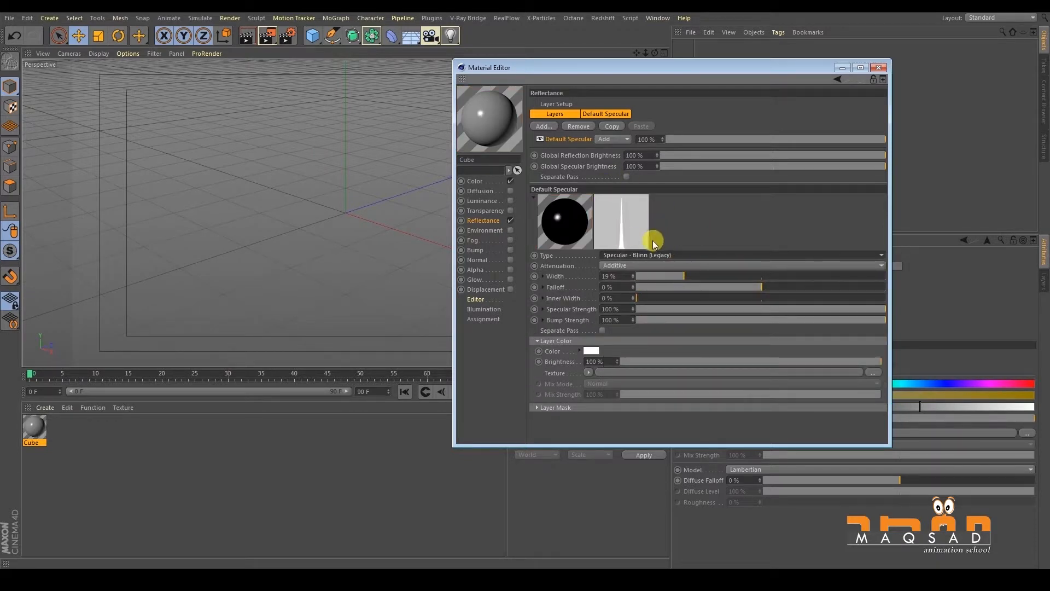
right_click(632, 277)
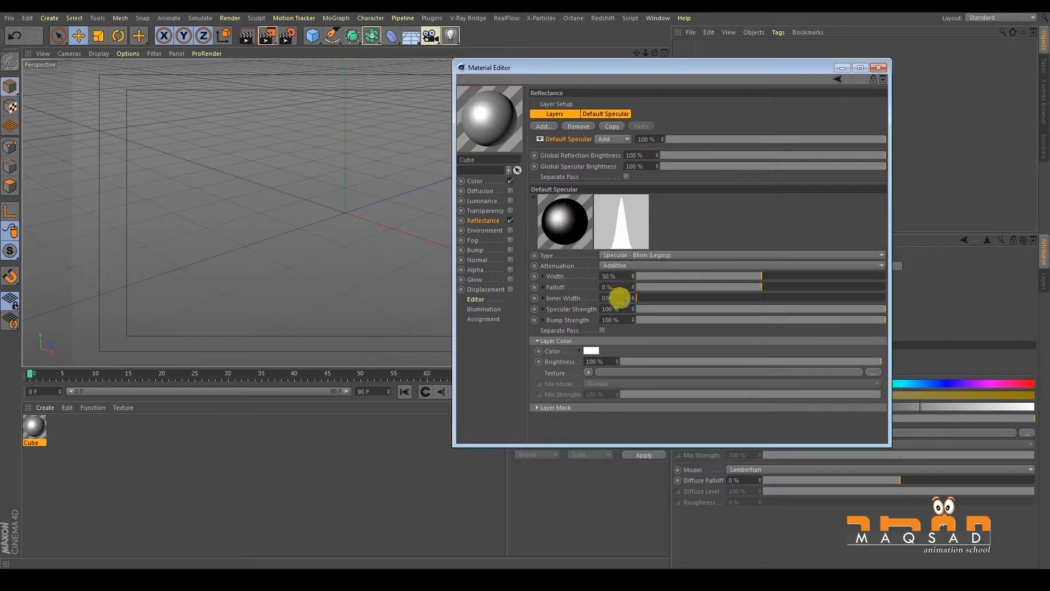
right_click(633, 308)
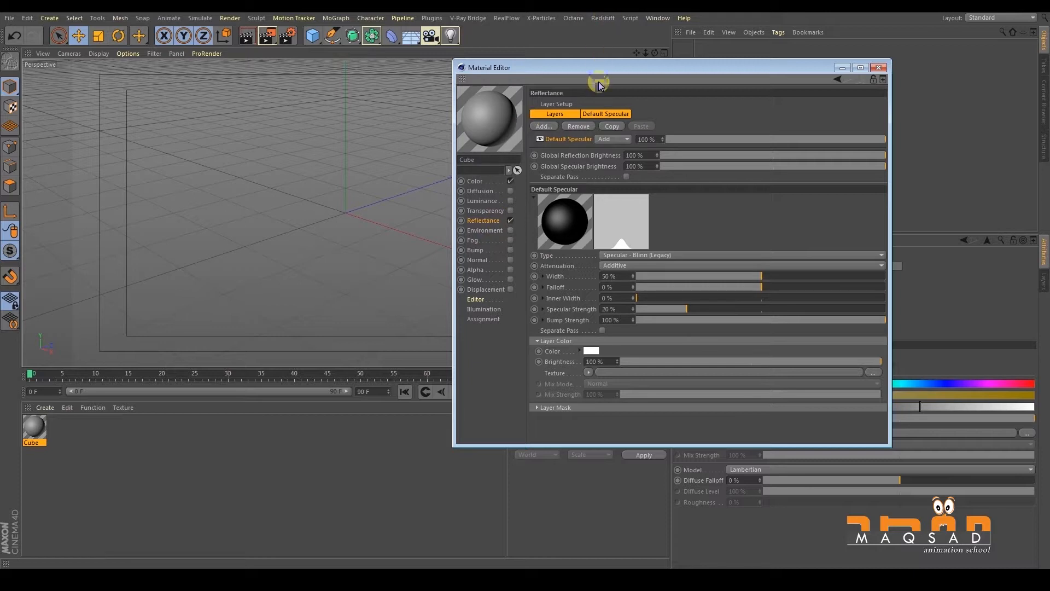
- Close the Material Editor and add a plane with 1 width segment and 1 height segment
left_click_drag(633, 74, 632, 121)
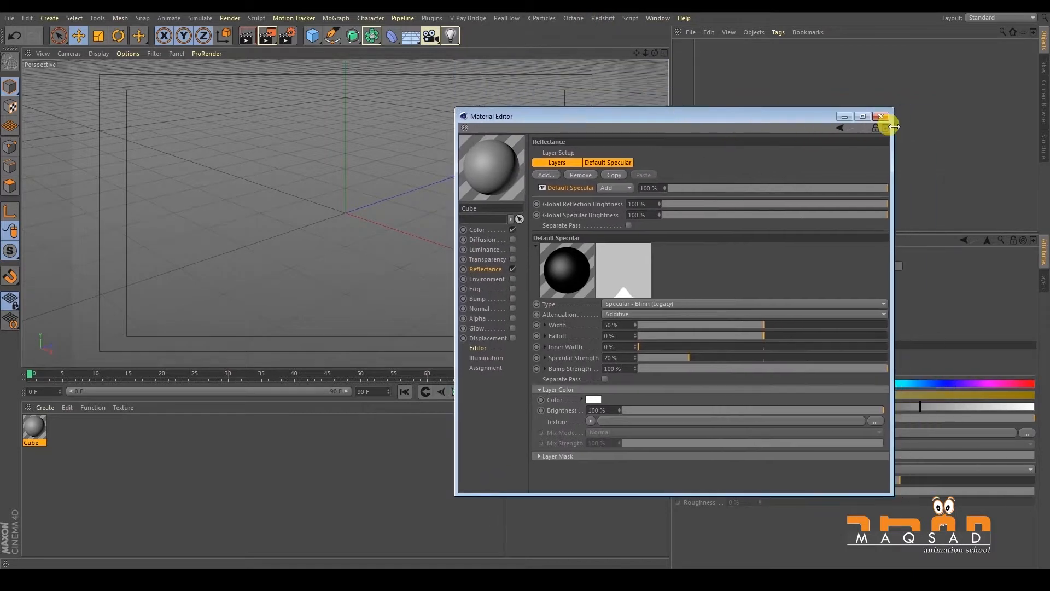
left_click(884, 116)
left_click_drag(311, 35, 516, 50)
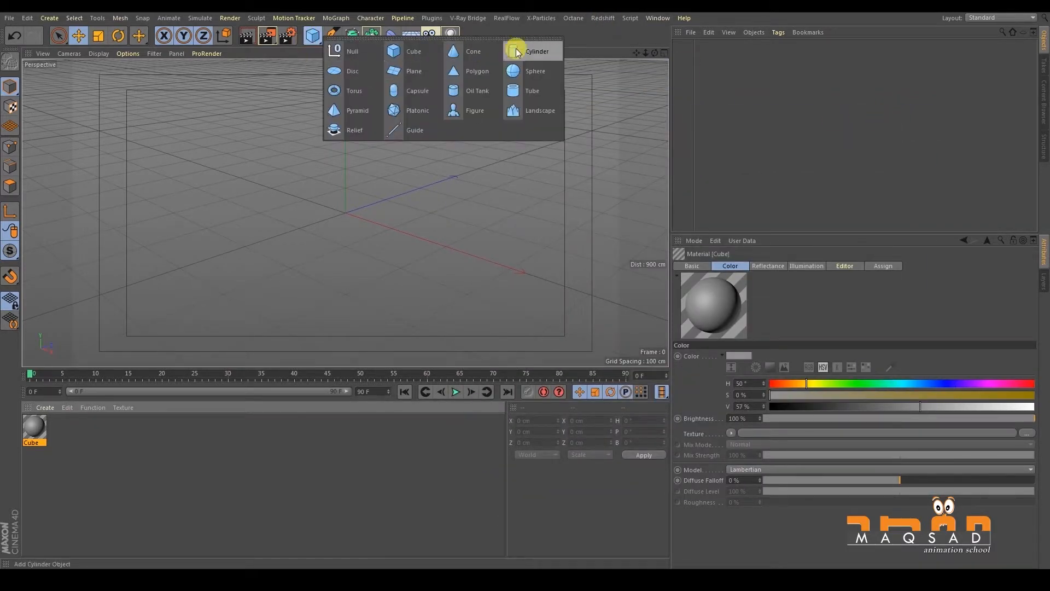
left_click(394, 71)
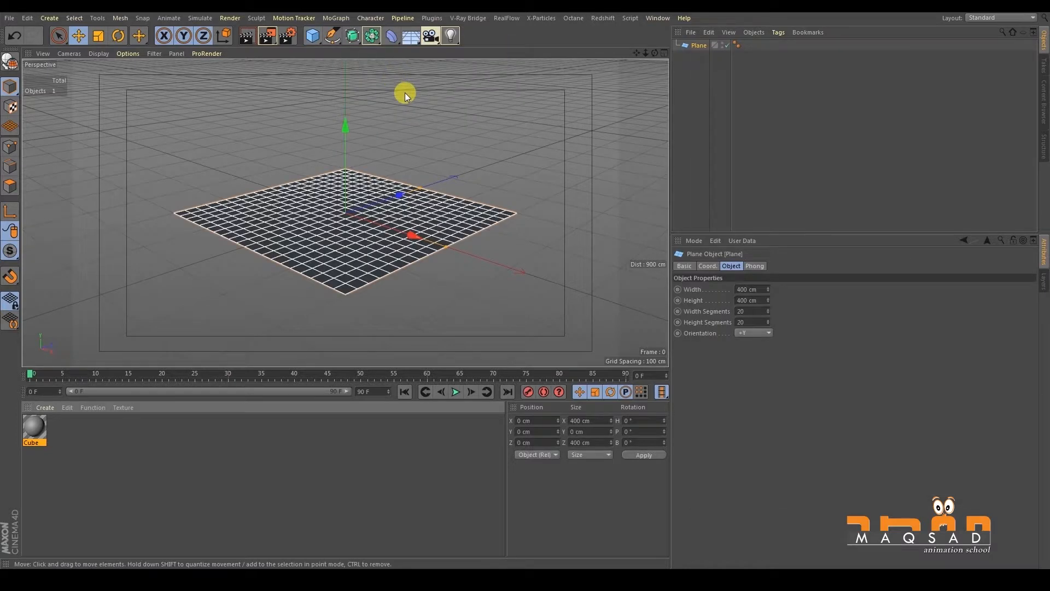
left_click_drag(334, 193, 306, 186, "alt")
left_click_drag(768, 311, 768, 386)
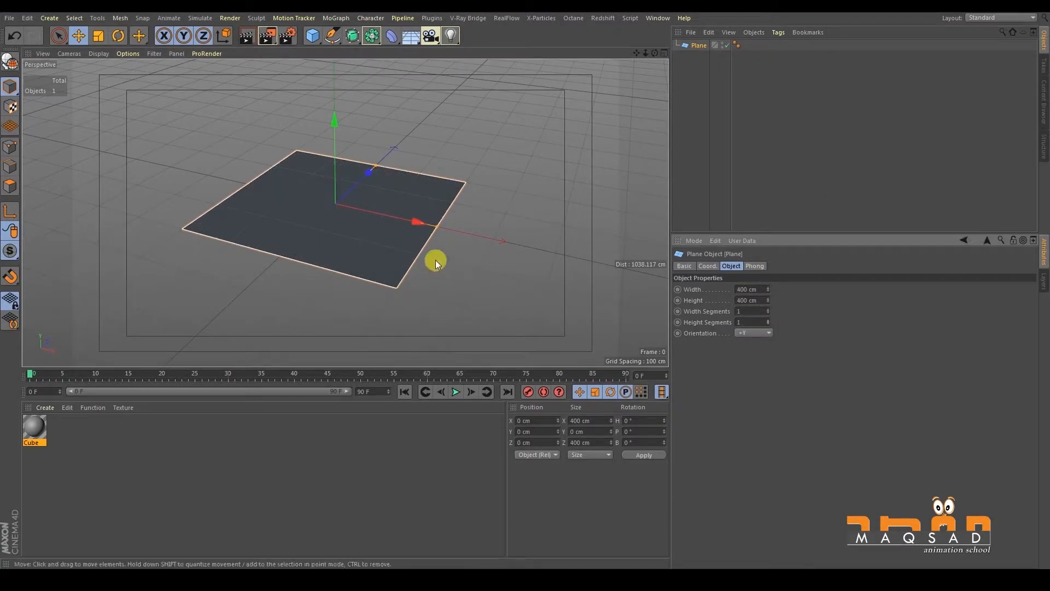
- Add a sphere, scale it to about 82 cm across, and move it to about X -123 cm, Y 32 cm
left_click_drag(312, 36, 462, 83)
left_click(515, 76)
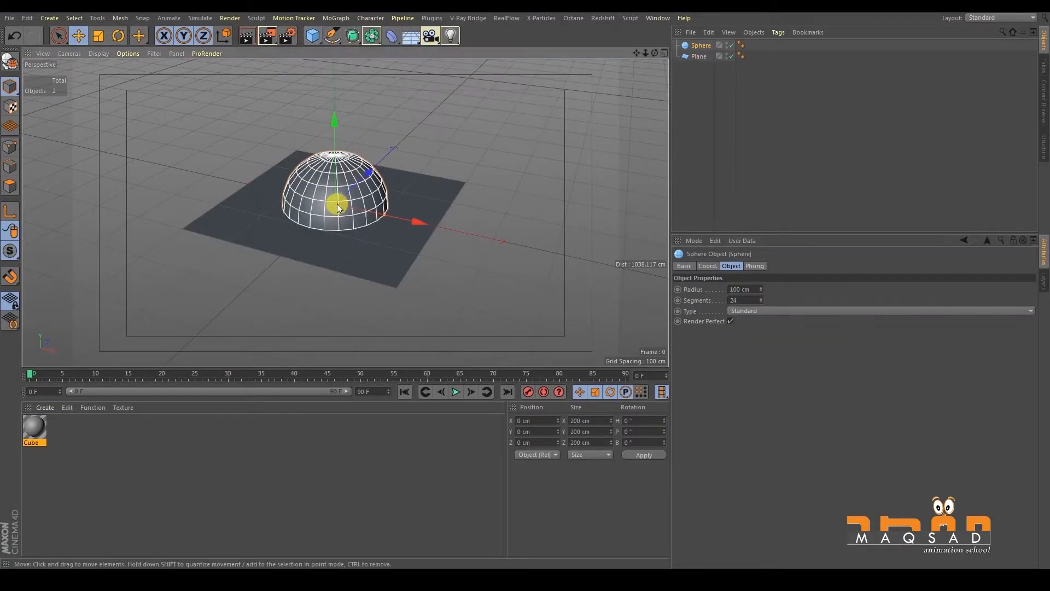
left_click_drag(337, 206, 350, 194, "alt")
key("t")
left_click_drag(382, 119, 240, 263)
key("e")
left_click_drag(355, 209, 312, 188)
mouse_move(274, 145)
left_mouse_down()
mouse_move(272, 121)
mouse_move(275, 130)
left_mouse_up()
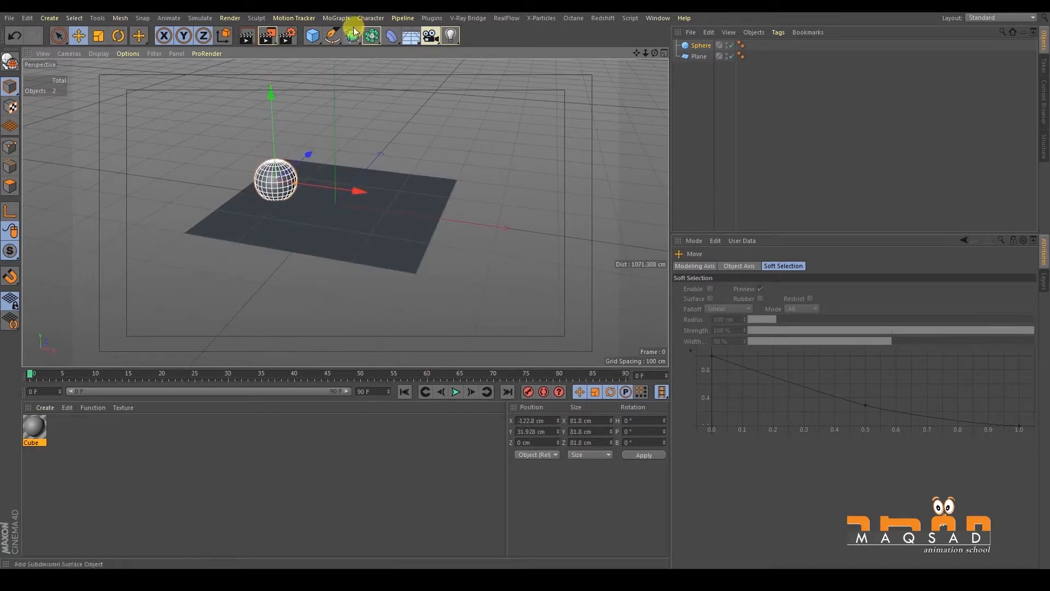
- Add a torus, scale it to about 189 cm across, and move it along X beside the sphere
left_click(312, 36)
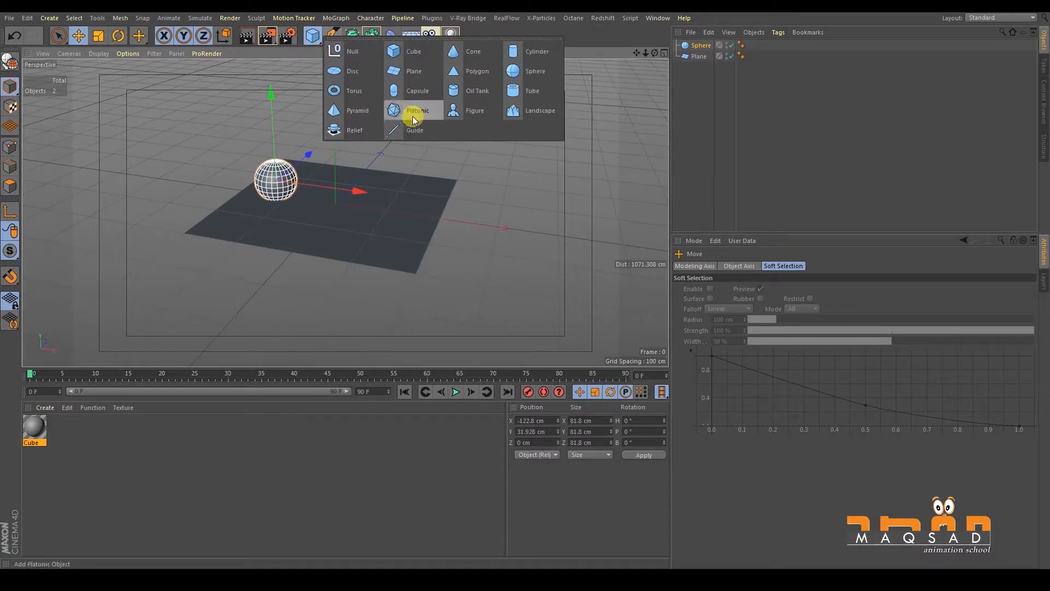
left_click(347, 91)
key("t")
left_click_drag(413, 112, 228, 261)
key("e")
left_click_drag(394, 221, 412, 224)
- Move the sphere and torus together along X, to about -88 cm for the sphere and 64 cm for the torus
left_click_drag(352, 203, 238, 173, "alt")
left_click(238, 172)
left_click(287, 226, "shift")
left_click_drag(343, 209, 372, 207)
left_click(374, 125)
- Raise the torus to about Y 15 cm so it rests on the plane, and deselect it
left_click(353, 225)
scroll(353, 225, "up", 3)
left_click_drag(387, 170, 390, 150)
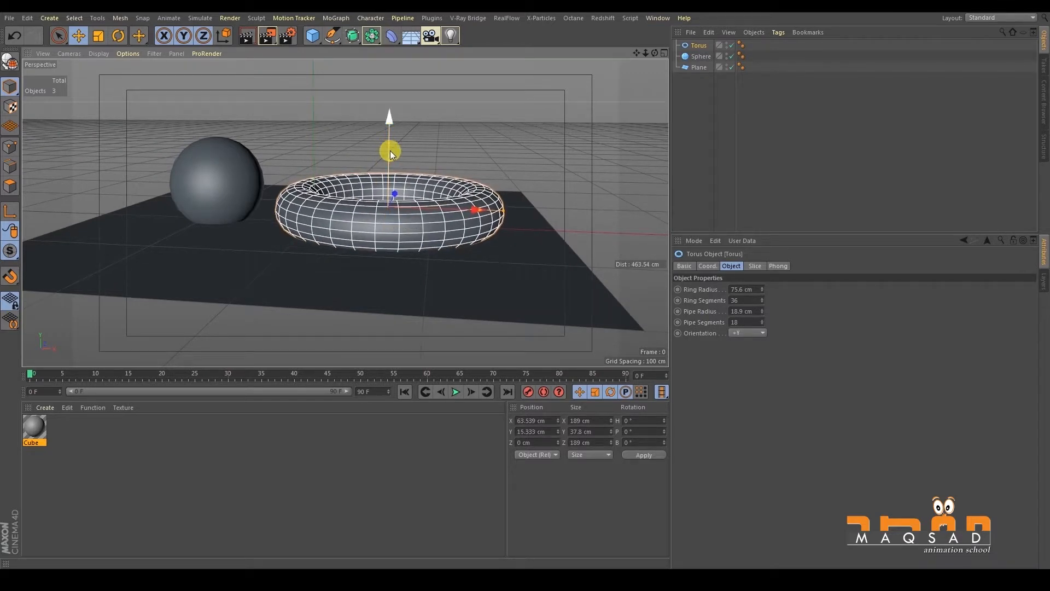
left_click(339, 141)
- Scale the plane up uniformly to about 905 cm per side as a larger floor
left_click_drag(274, 175, 212, 210, "alt")
scroll(212, 210, "down", 10)
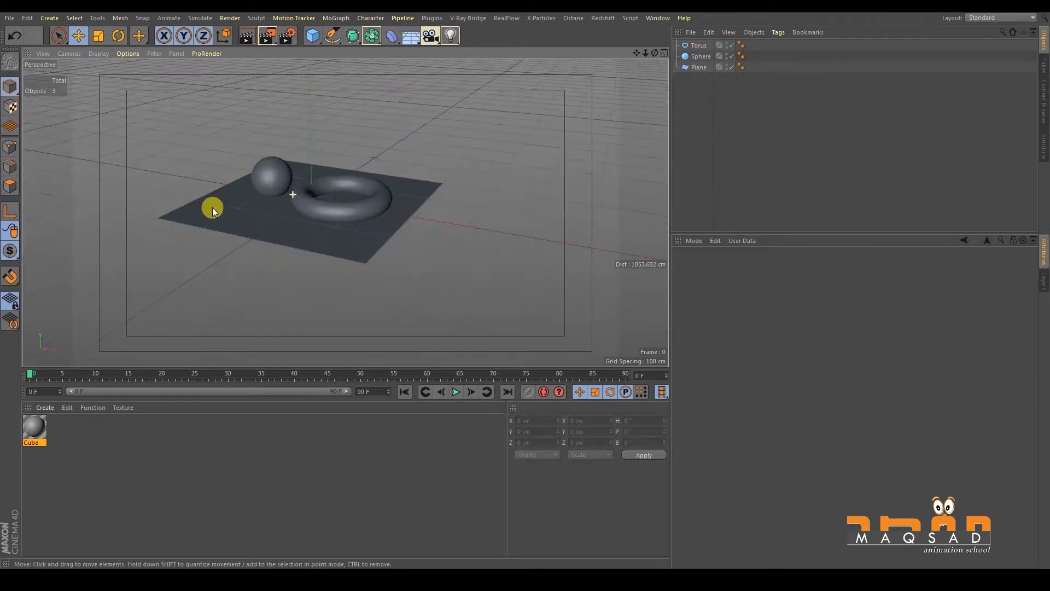
left_click(241, 225)
key("t")
left_click_drag(427, 93, 427, 124)
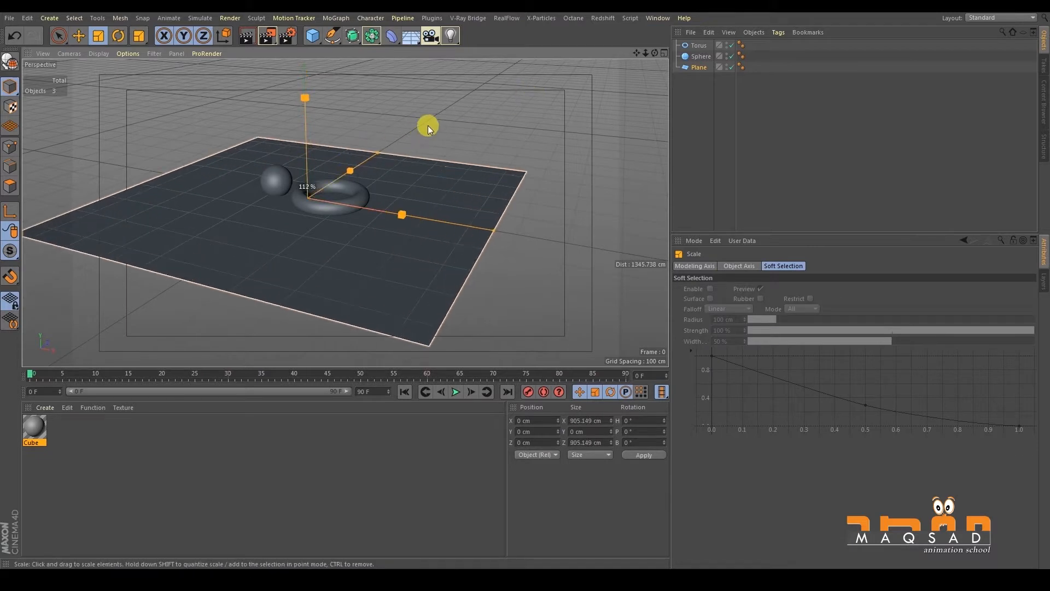
- Apply the Cube material to the sphere
scroll(352, 150, "up", 10)
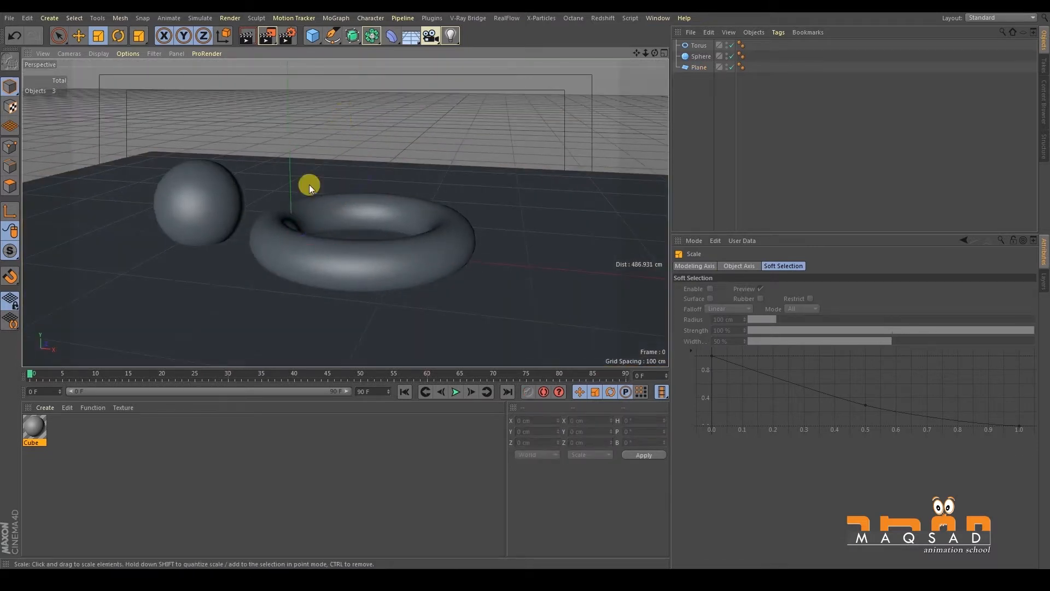
left_click(33, 430)
mouse_move(298, 143)
left_mouse_down("alt")
mouse_move(301, 117)
mouse_move(285, 157)
left_mouse_up("alt")
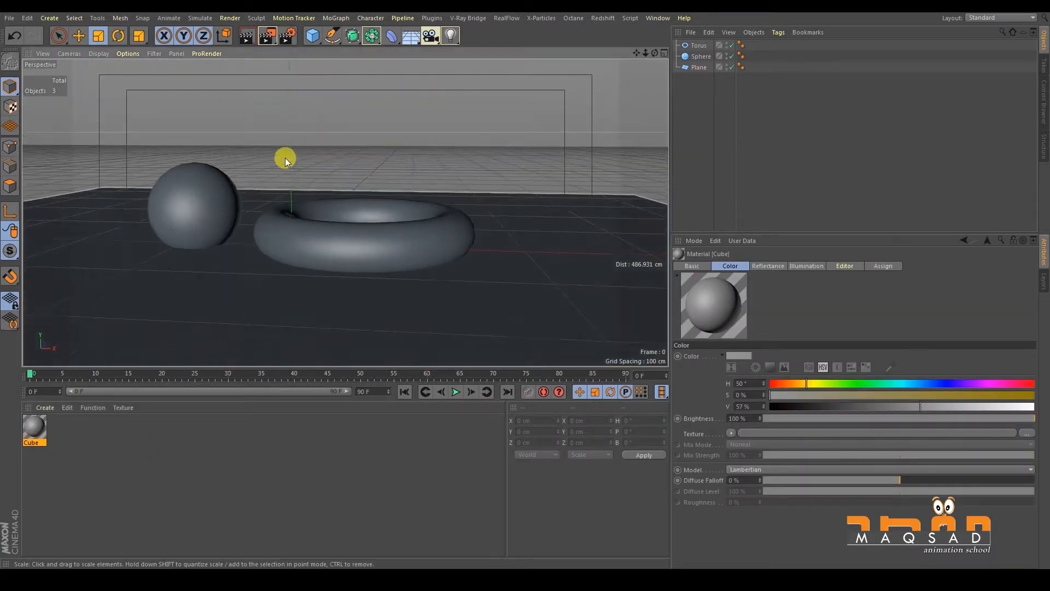
middle_click_drag(285, 157, 323, 170, "alt")
left_click_drag(42, 432, 274, 170)
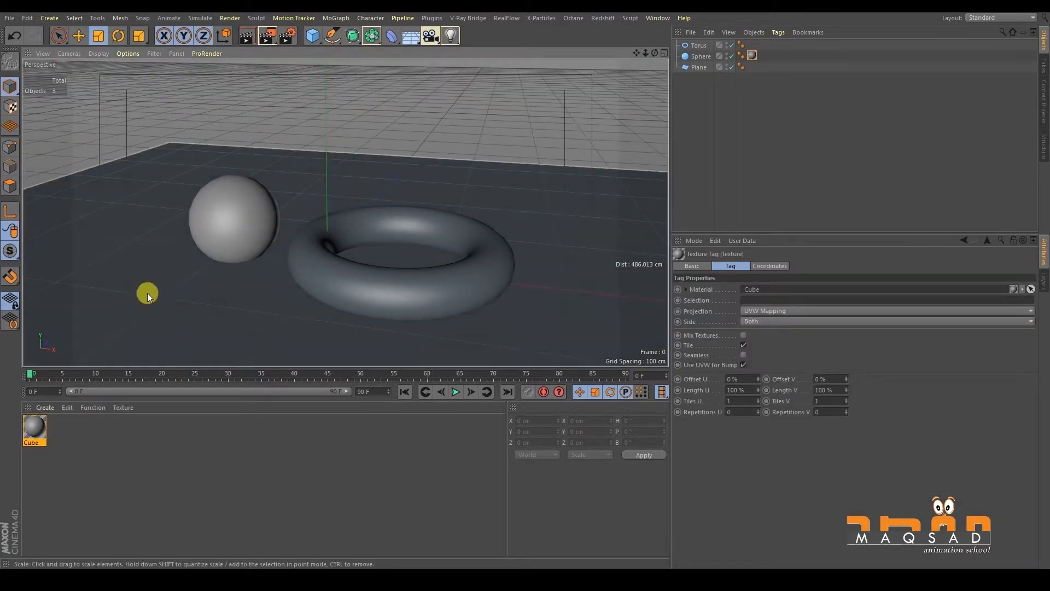
- Try applying the Cube material to the torus and take its material tag off again
left_click(232, 208)
left_click(65, 474)
left_click_drag(34, 427, 321, 273)
left_click(728, 104)
left_click(712, 58)
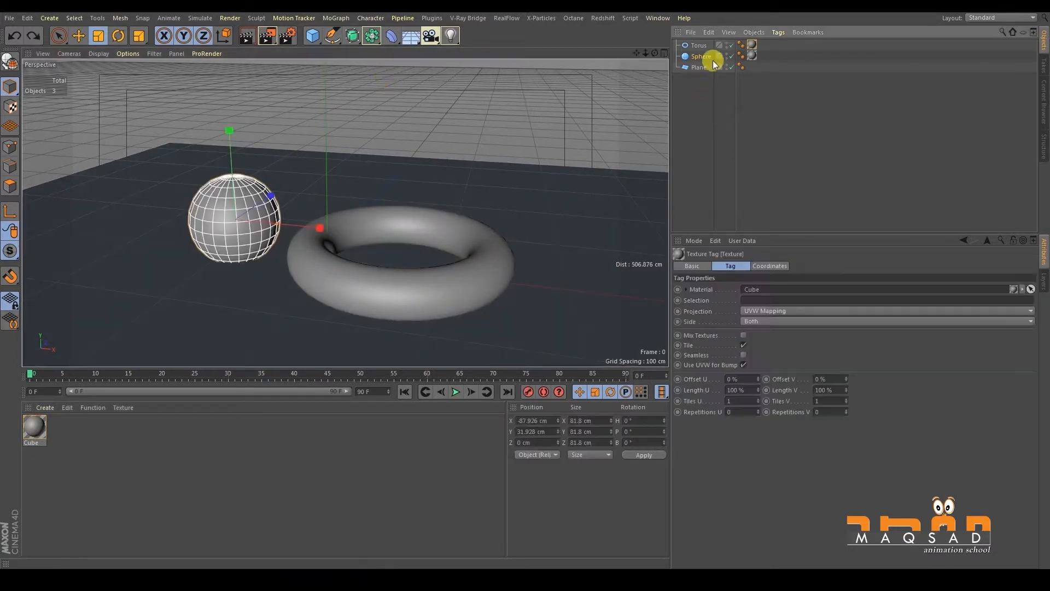
left_click_drag(756, 54, 754, 56)
left_click(715, 86)
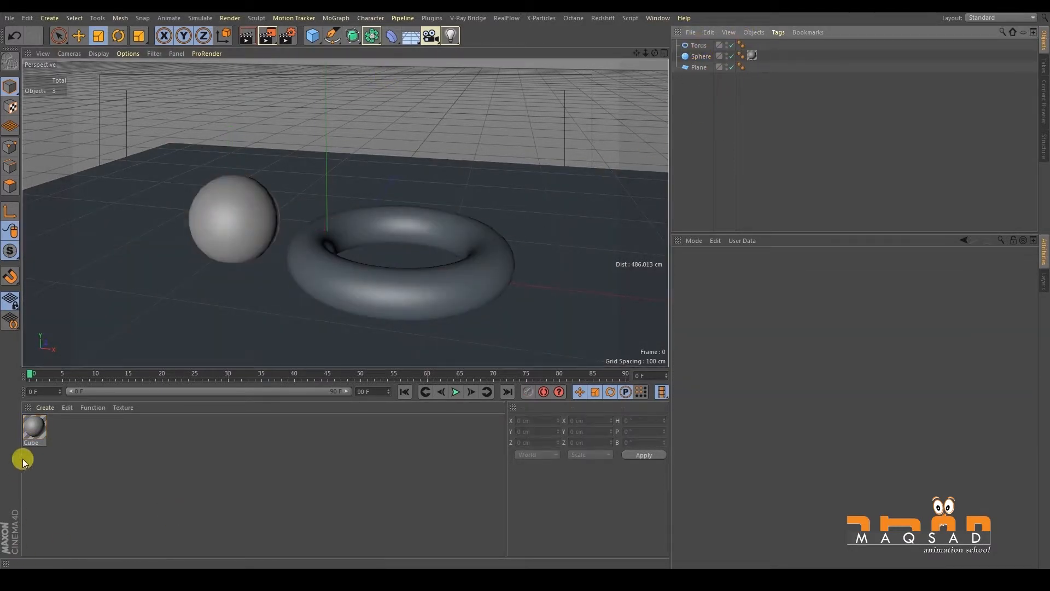
- Apply the Cube material to the torus
left_click_drag(334, 419, 756, 23)
left_click_drag(699, 45, 699, 45)
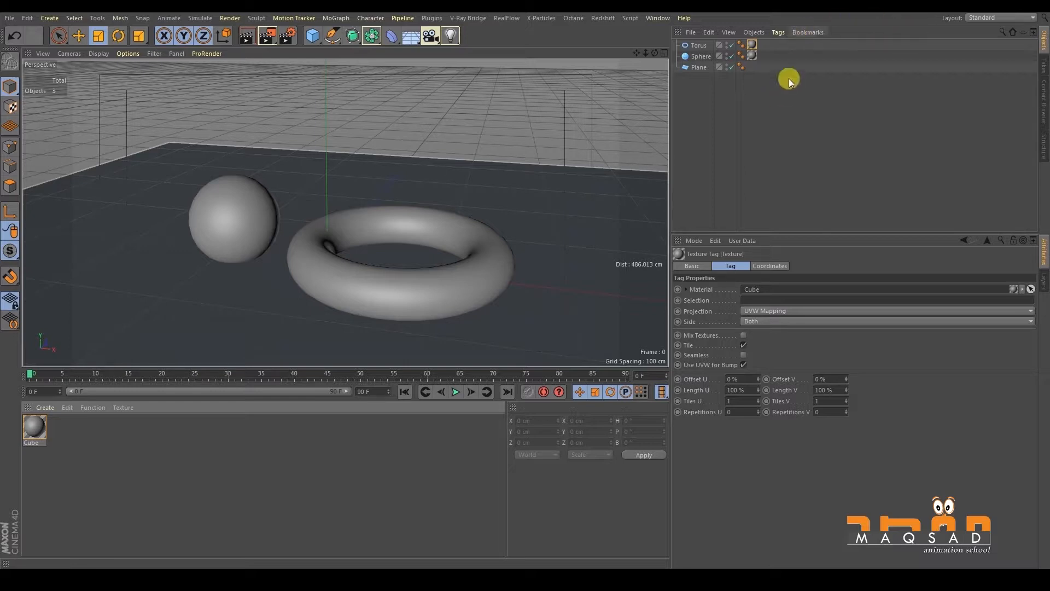
- Rename the Cube material as Sphere
left_click(218, 252)
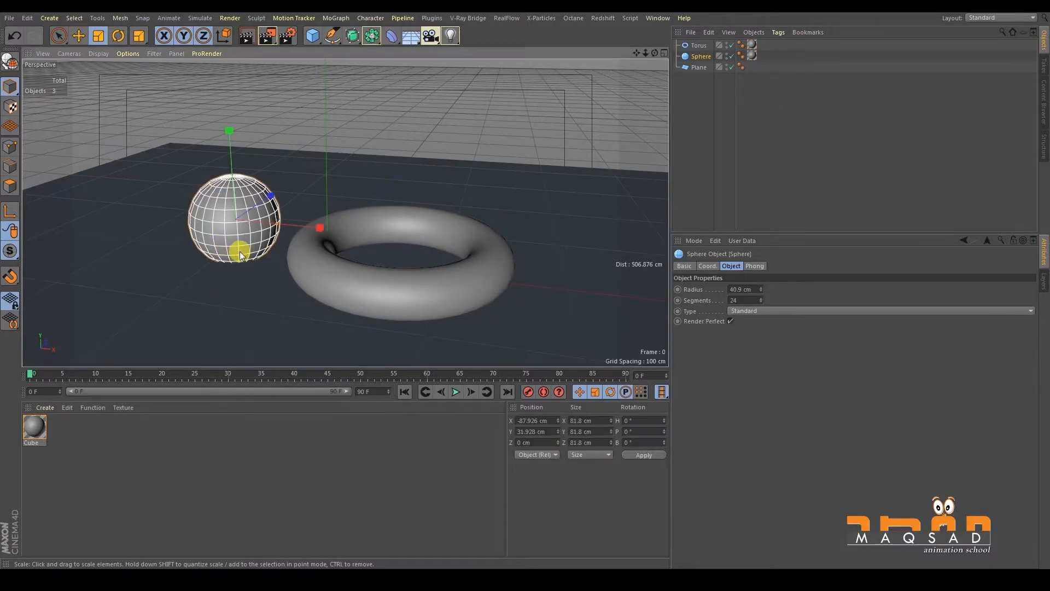
scroll(214, 239, "down", 3)
left_click(27, 419)
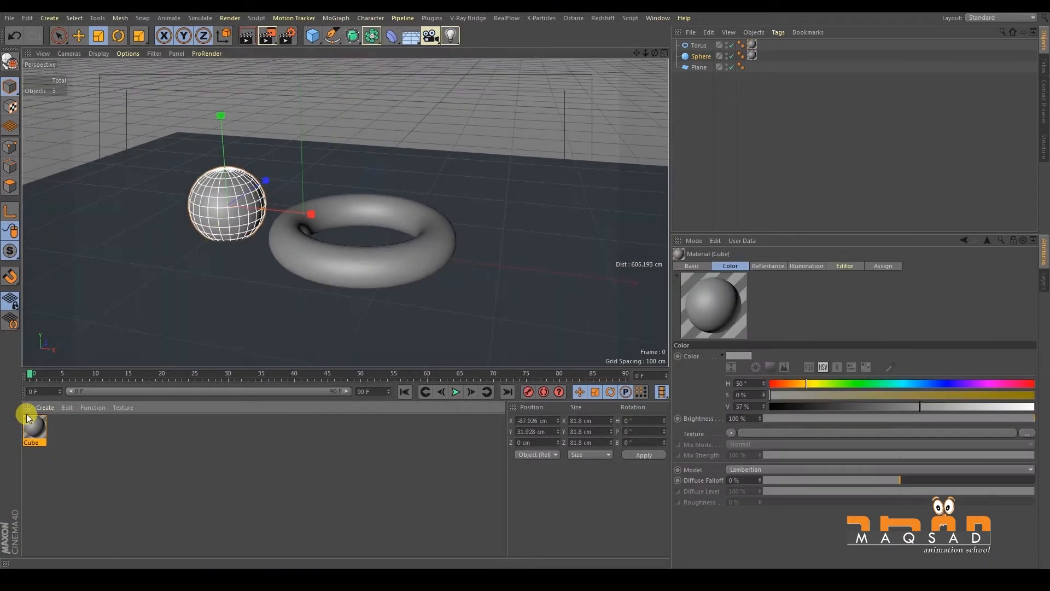
double_click(33, 423)
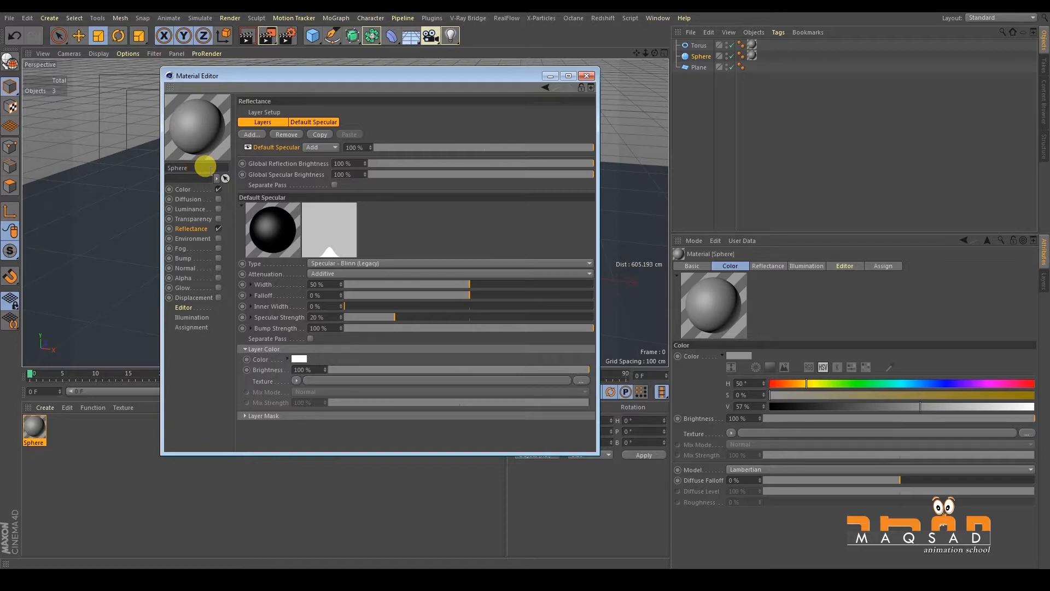
left_click(587, 77)
- Create a new material named Floor and apply it to the plane
left_click(44, 408)
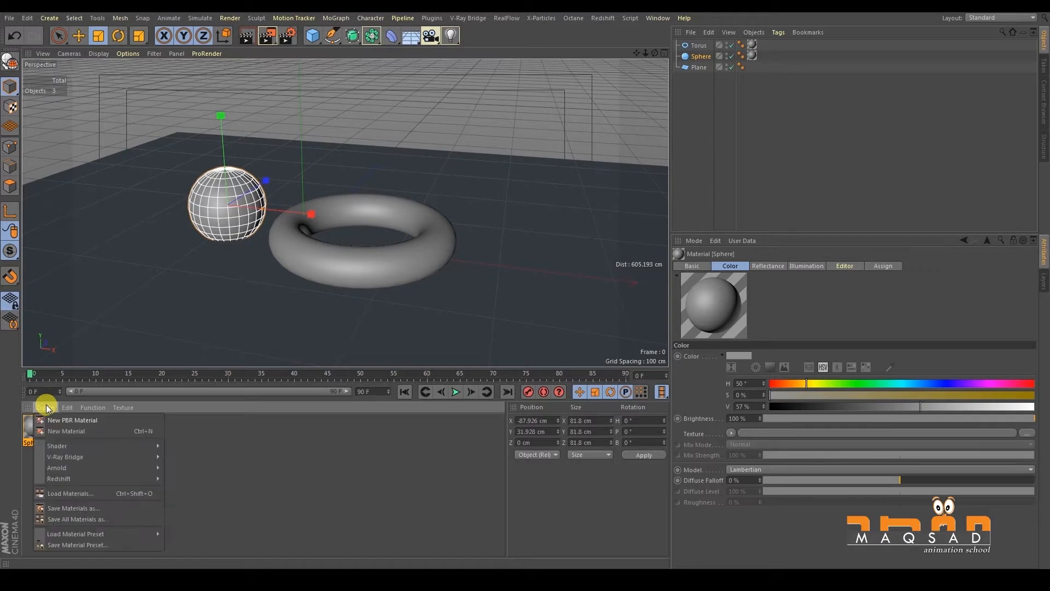
left_click(67, 433)
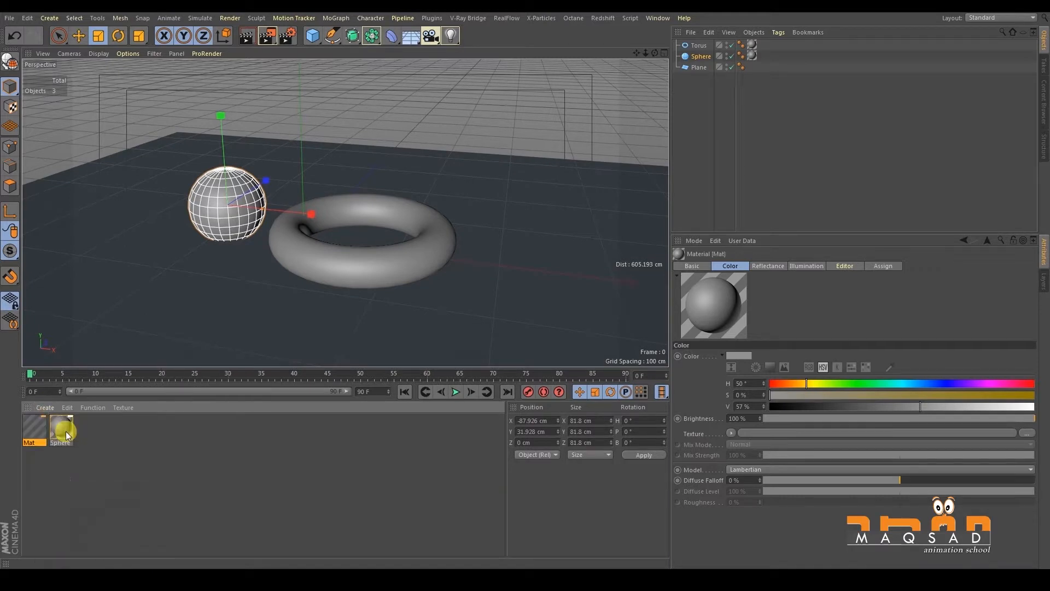
double_click(35, 427)
type("Floor")
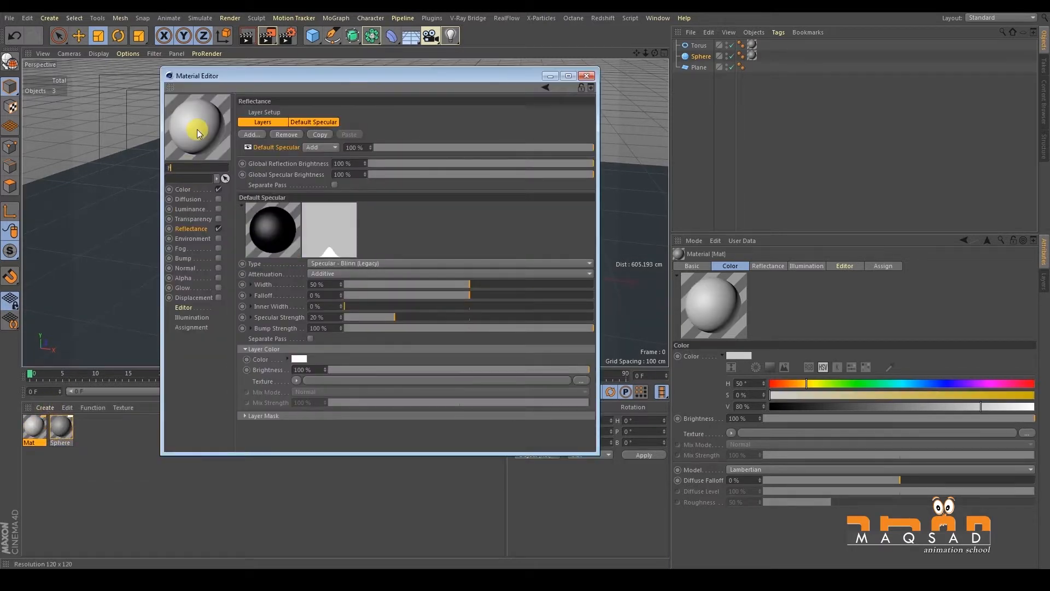
key("Return")
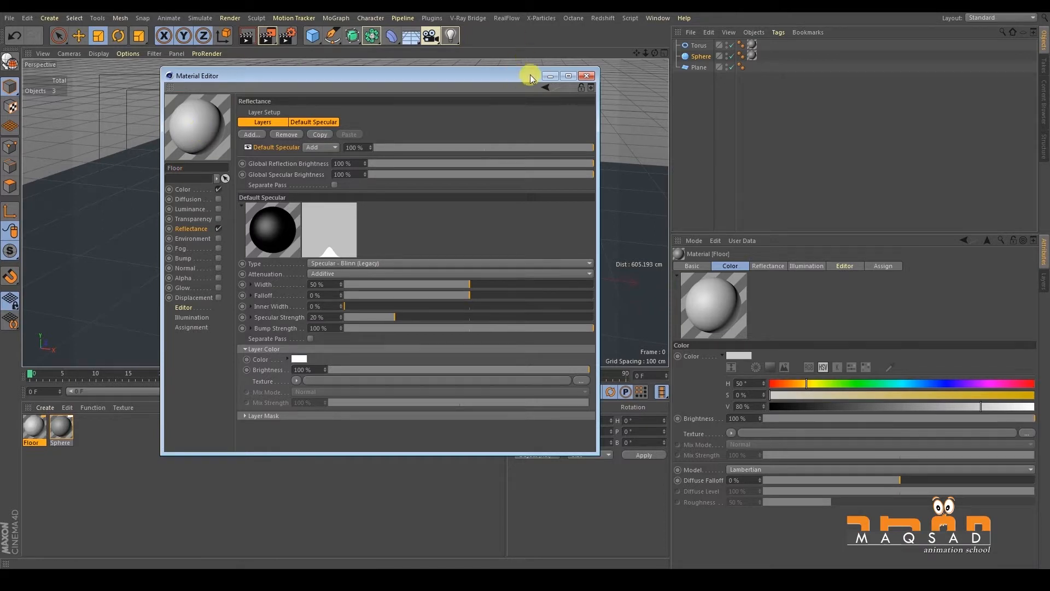
left_click(591, 73)
left_click_drag(39, 432, 215, 310)
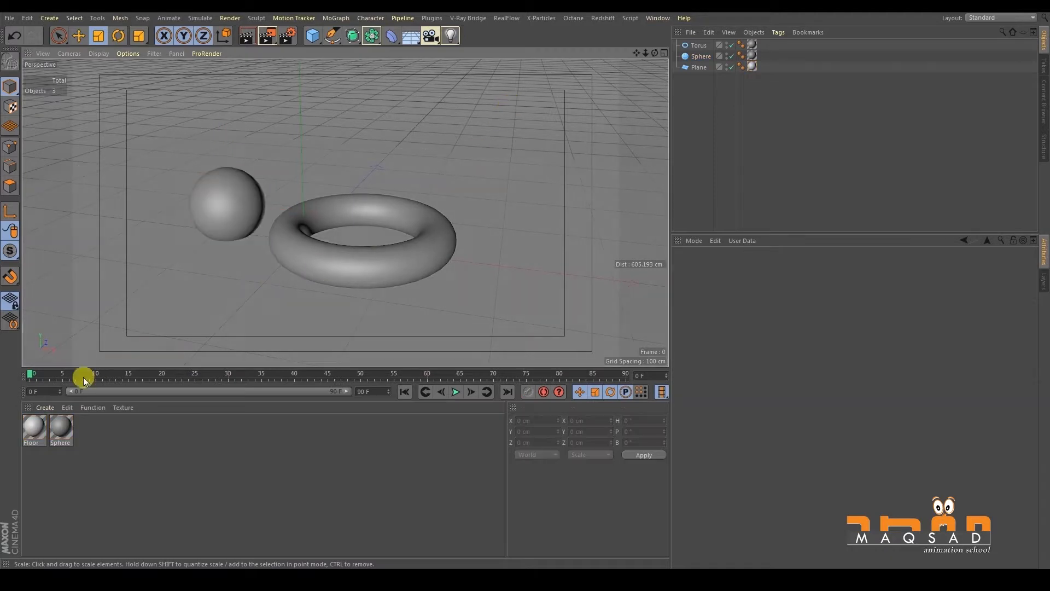
- Color the Sphere material deep red with hue 0°, saturation 100% and value about 62%
left_click(196, 239)
double_click(60, 428)
left_click(189, 187)
left_click(291, 168)
mouse_move(369, 139)
left_mouse_down()
mouse_move(488, 140)
mouse_move(360, 139)
left_mouse_up()
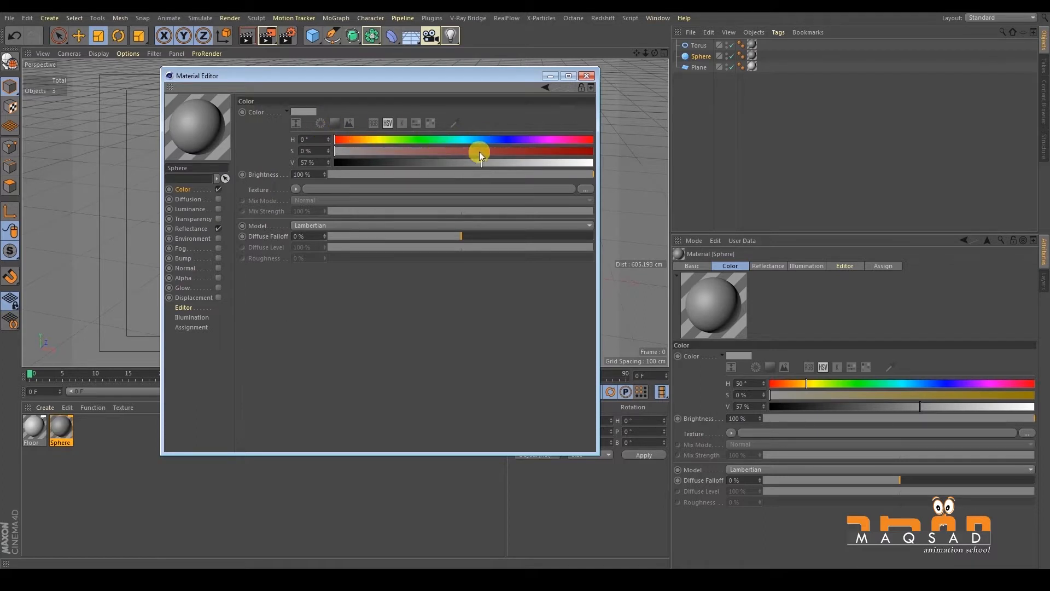
left_click_drag(479, 154, 617, 155)
left_click_drag(496, 162, 510, 163)
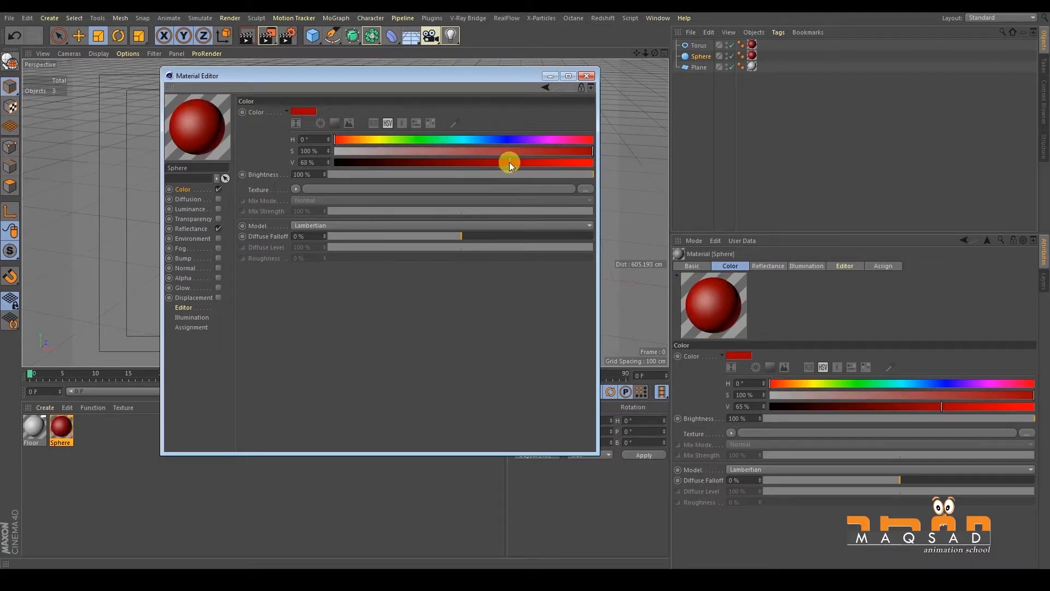
left_click(586, 77)
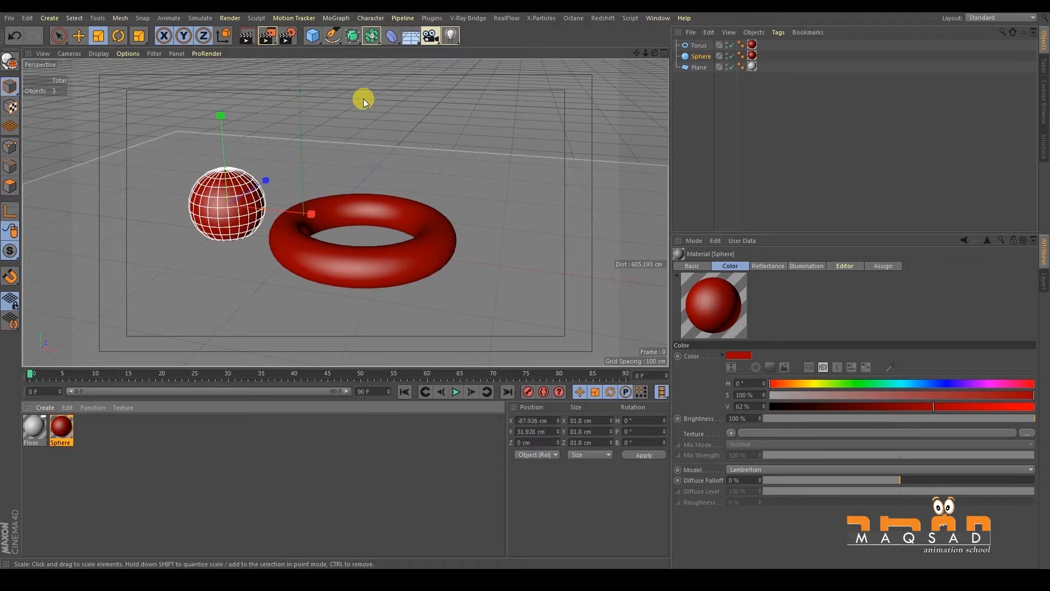
- Hide the grid in the perspective viewport
left_click(386, 129)
scroll(385, 130, "down", 1)
left_click_drag(363, 134, 356, 150, "alt")
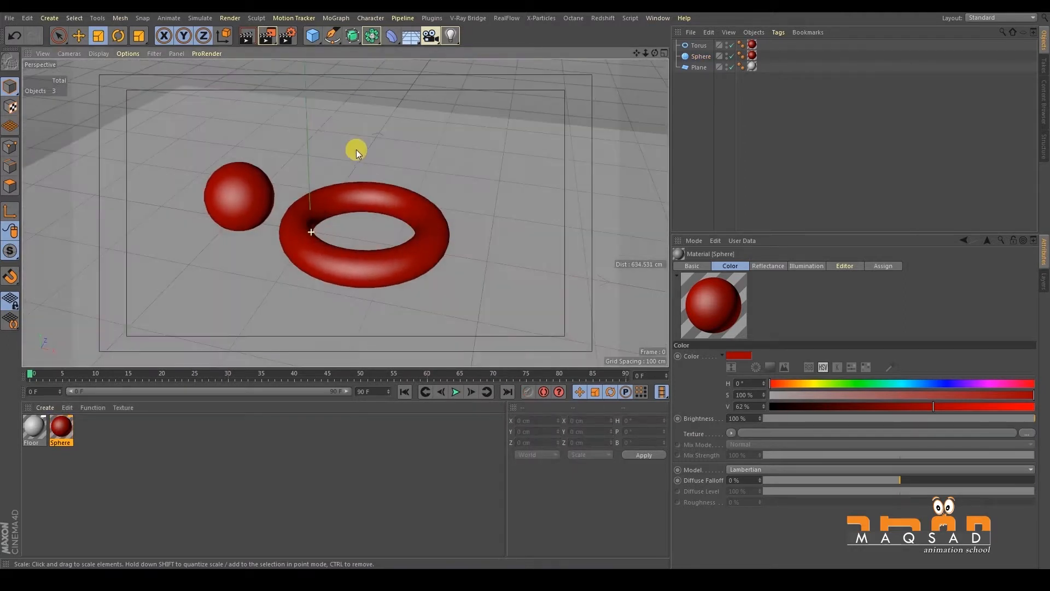
left_click(155, 53)
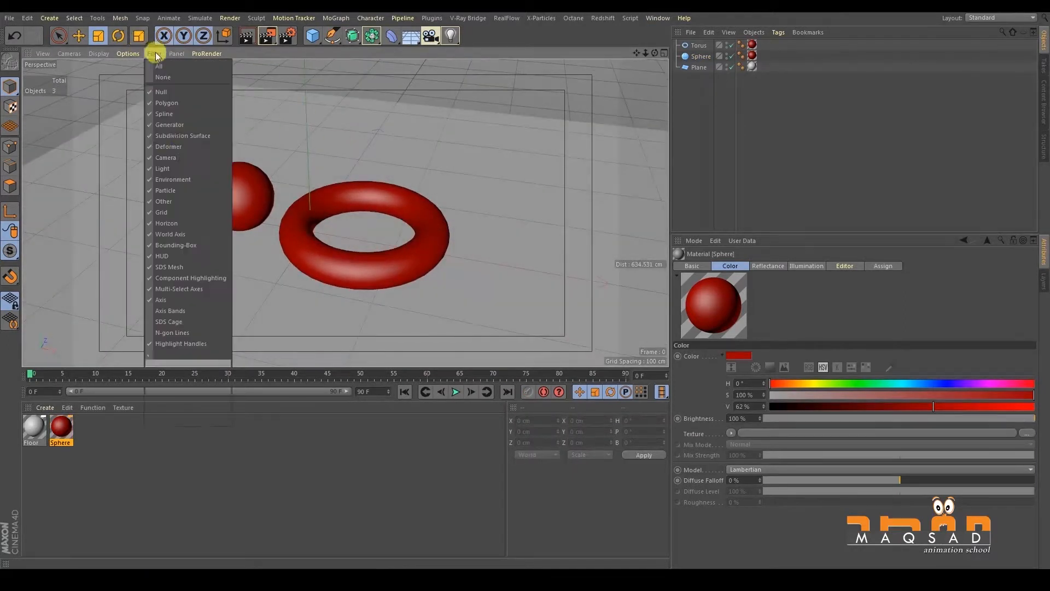
left_click(176, 212)
left_click_drag(182, 157, 277, 175, "alt")
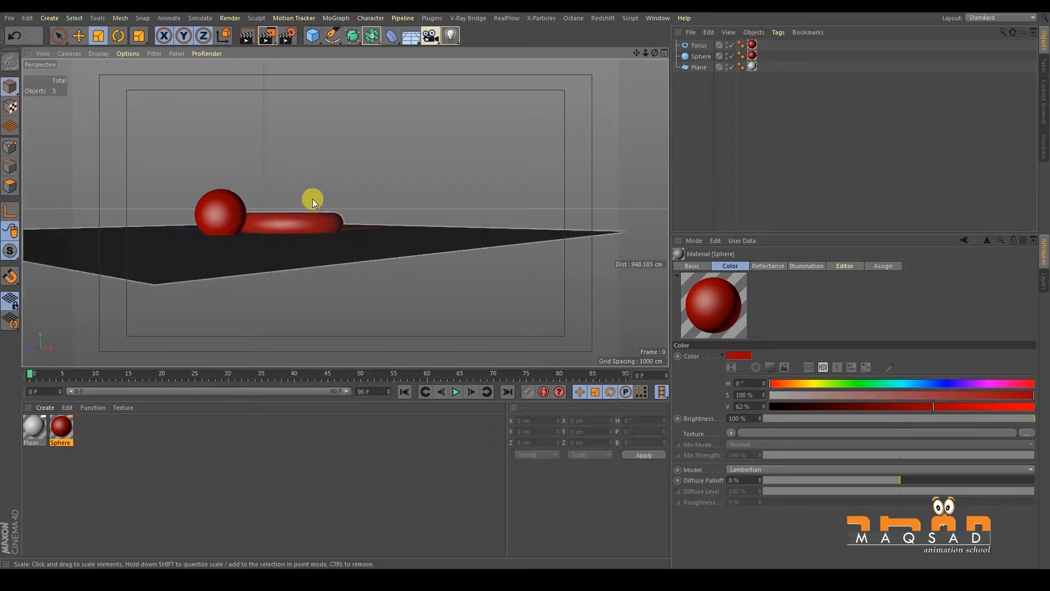
left_click_drag(345, 212, 281, 160, "alt")
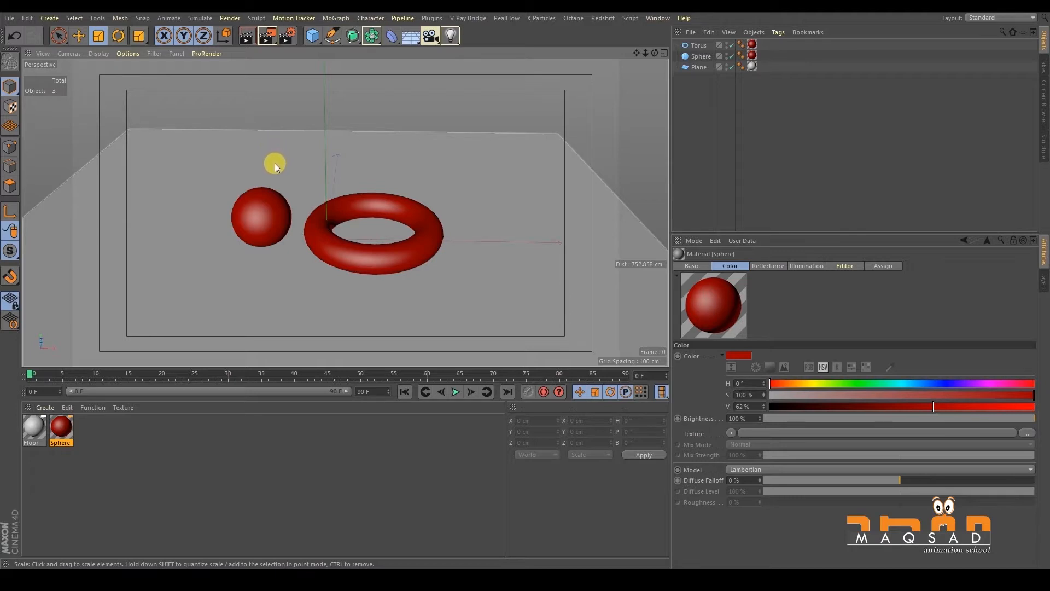
- Add an area light beside and above the objects and tilt it to a pitch of about -33° toward them
left_click(450, 37)
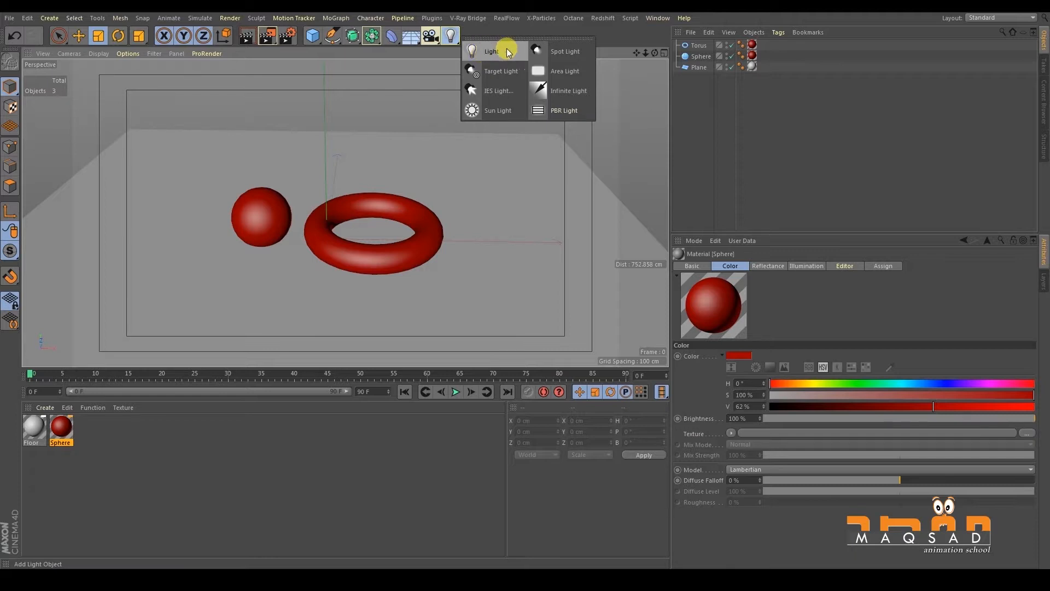
left_click(561, 70)
left_click_drag(331, 201, 210, 98, "alt")
key("e")
key("t")
key("r")
key("e")
left_click_drag(326, 172, 359, 136, "alt")
left_click(359, 137)
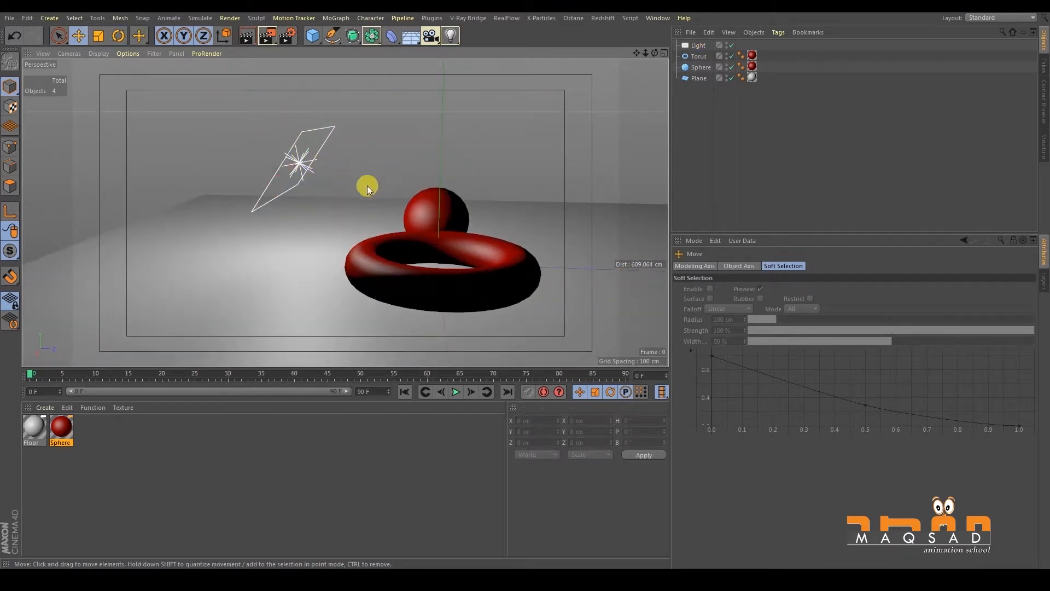
- Move the area light to about Y 132.5 cm and Z -174 cm
left_click(306, 164)
left_click_drag(347, 201, 326, 190)
left_click_drag(286, 137, 290, 132)
left_click_drag(317, 175, 293, 169, "alt")
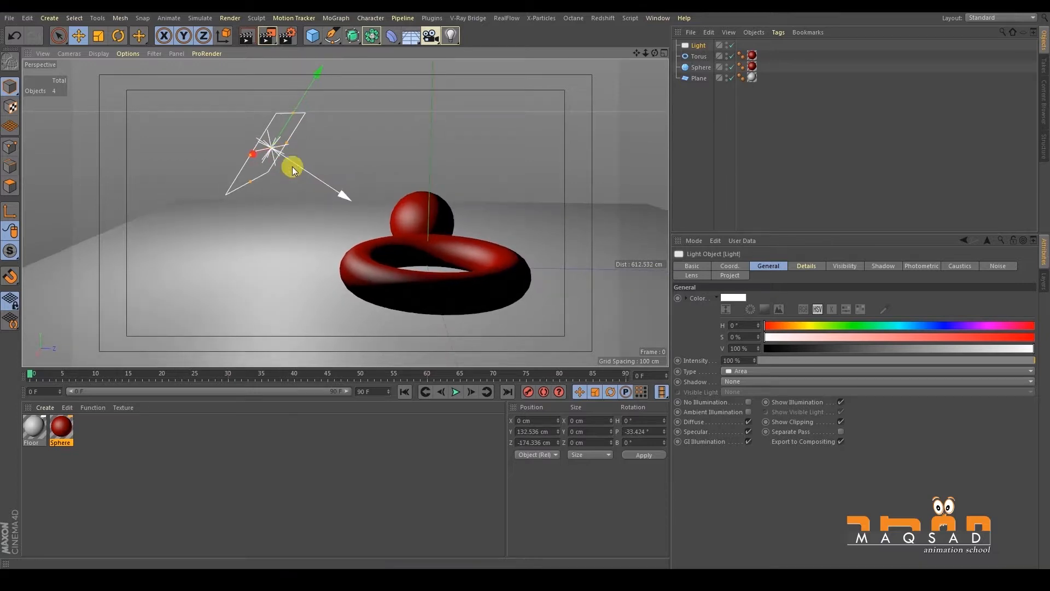
- Try scaling the area light and undo the change
key("r")
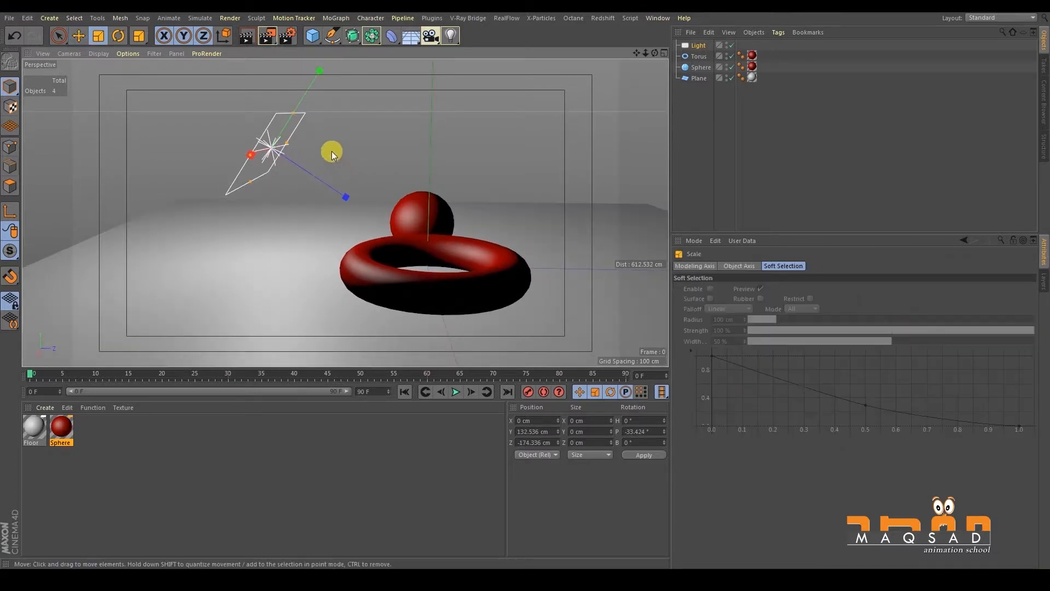
left_click_drag(320, 121, 259, 205)
key("ctrl+z")
key("e")
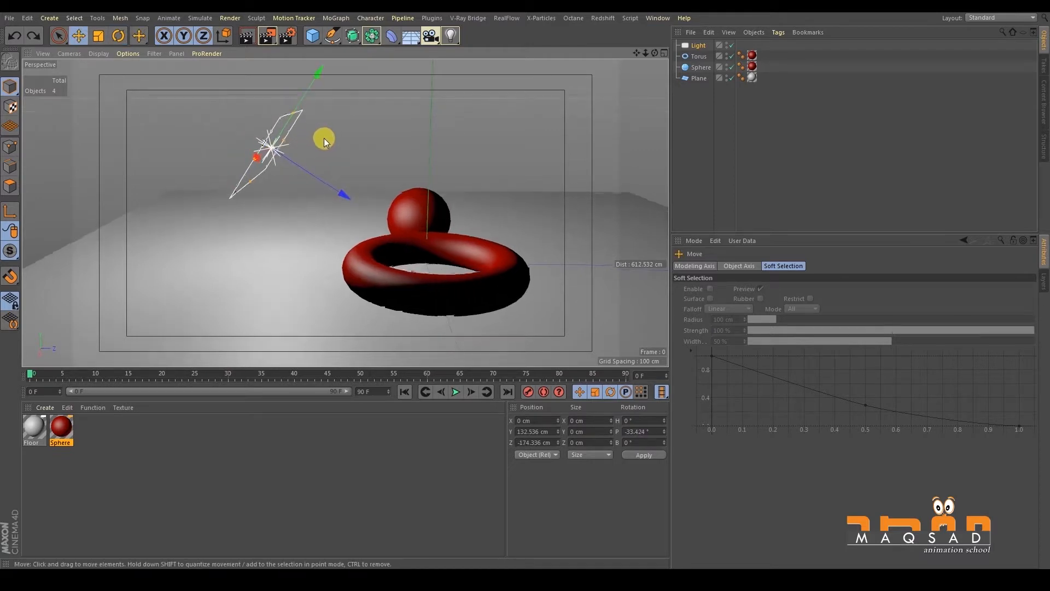
- Shift the area light to about Y 135 cm and Z -179 cm and frame the whole scene for rendering
left_click_drag(328, 186, 324, 183)
middle_click_drag(320, 175, 288, 186, "alt")
right_click_drag(256, 185, 237, 187, "alt")
left_click_drag(237, 187, 259, 210, "alt")
middle_click_drag(272, 200, 281, 176, "alt")
right_click_drag(281, 176, 255, 189, "alt")
mouse_move(255, 189)
left_mouse_down("alt")
mouse_move(304, 195)
mouse_move(277, 200)
mouse_move(272, 188)
left_mouse_up("alt")
right_click_drag(273, 188, 278, 178, "alt")
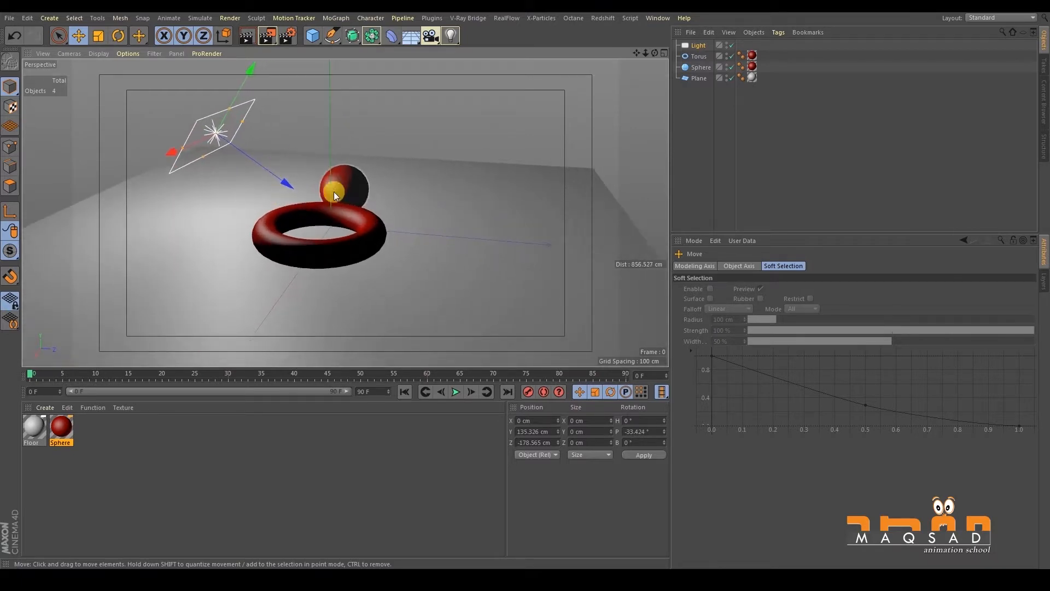
- Render the current view to the Picture Viewer
left_click(266, 37)
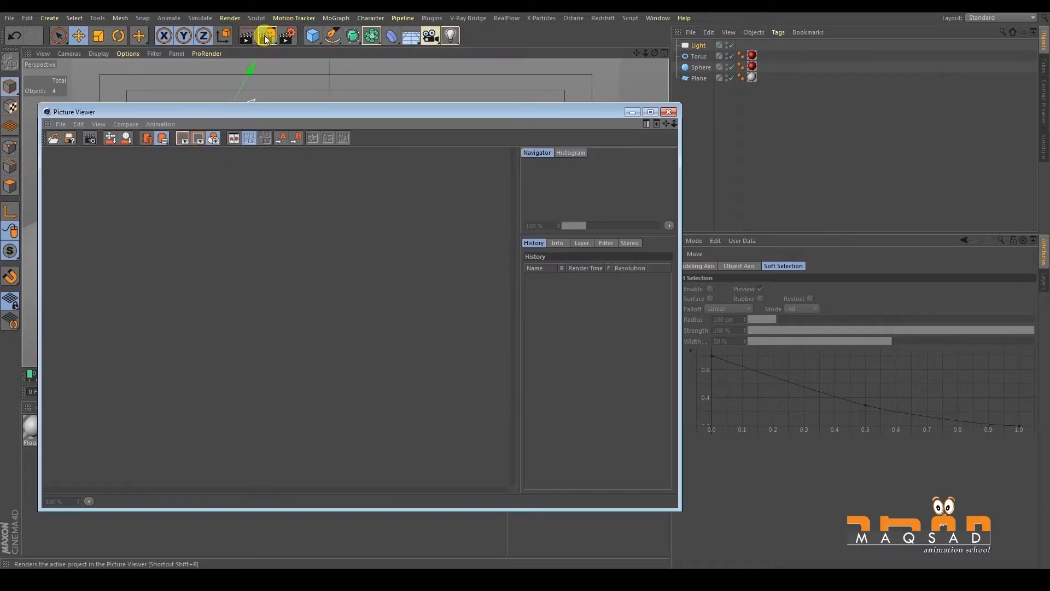
left_click_drag(396, 114, 676, 129)
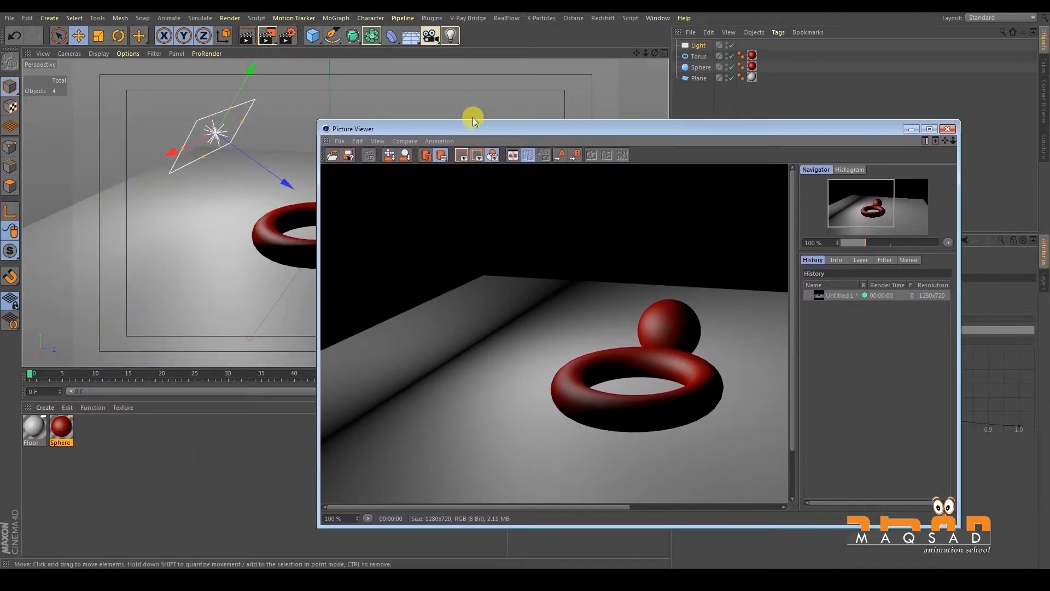
left_click_drag(469, 124, 352, 181)
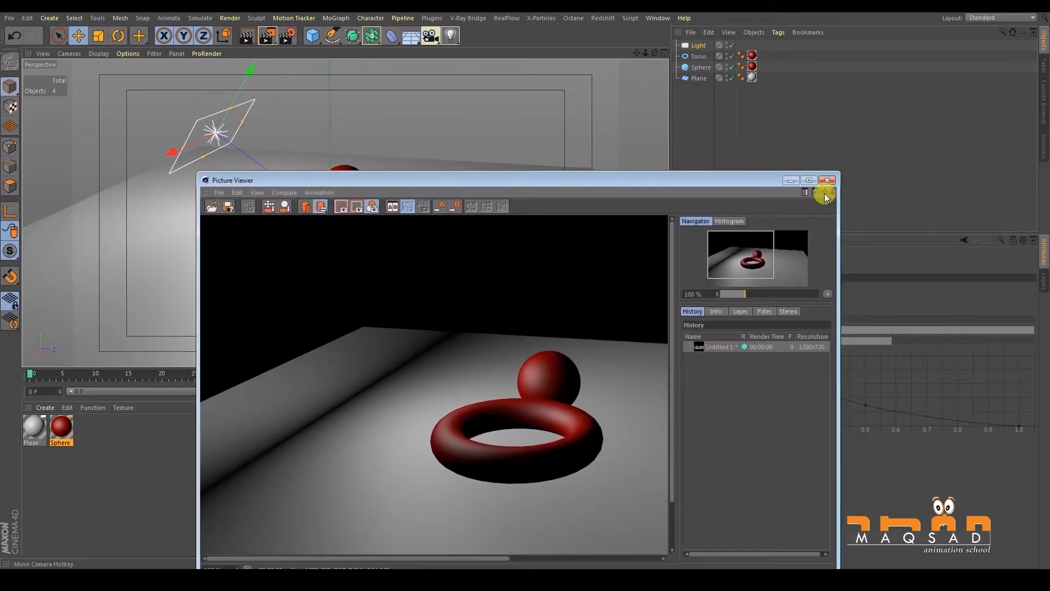
- Dock the Picture Viewer beside the perspective viewport, hide its navigator and history pane, and resize the neighbouring panels
left_click_drag(653, 181, 475, 256)
left_click_drag(671, 143, 779, 143)
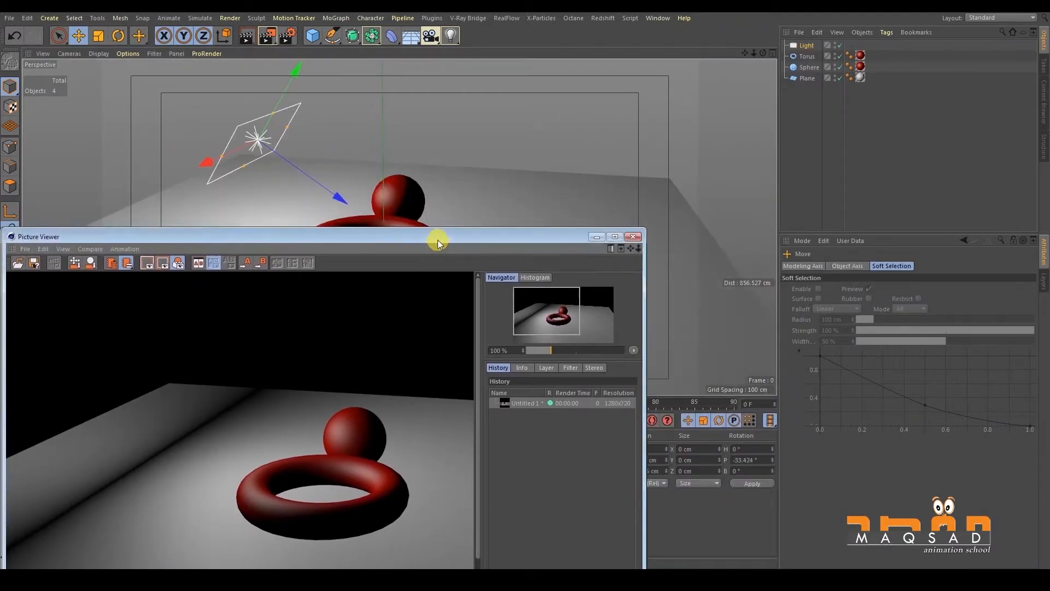
left_click_drag(436, 237, 490, 170)
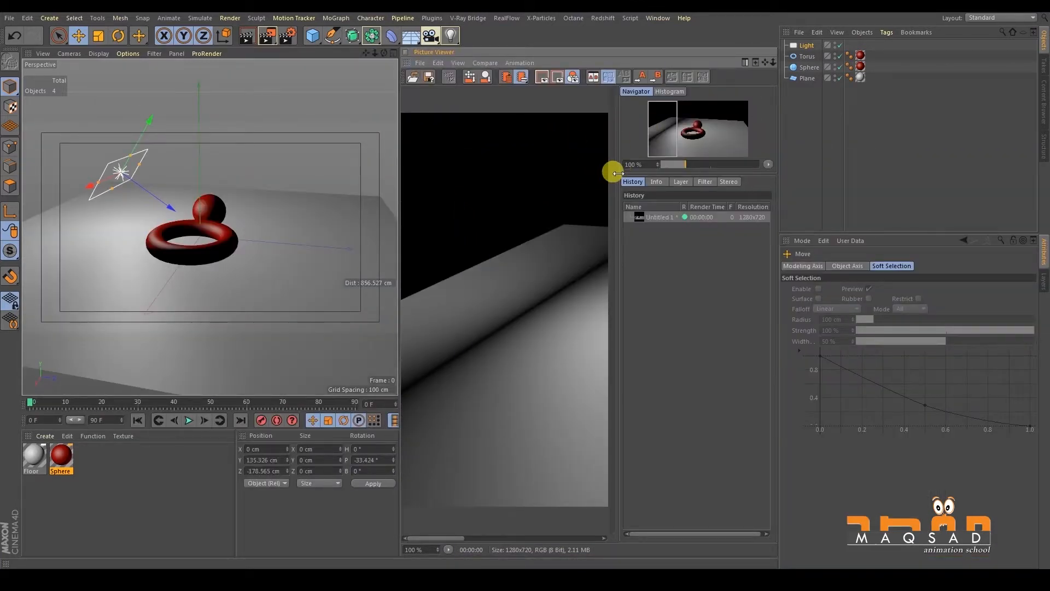
left_click_drag(616, 173, 629, 164)
left_click(745, 62)
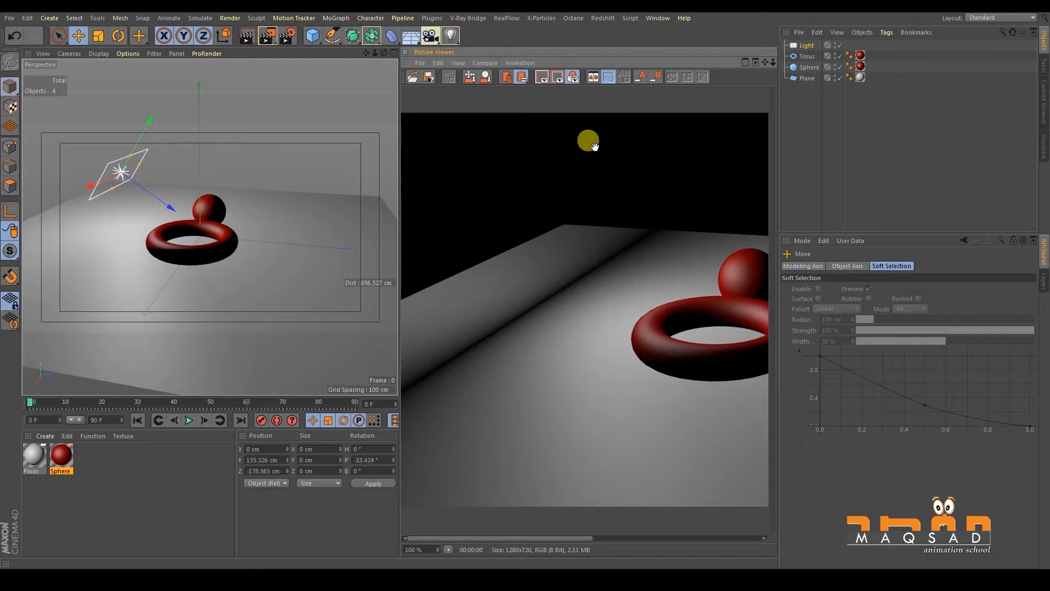
left_click_drag(777, 117, 848, 104)
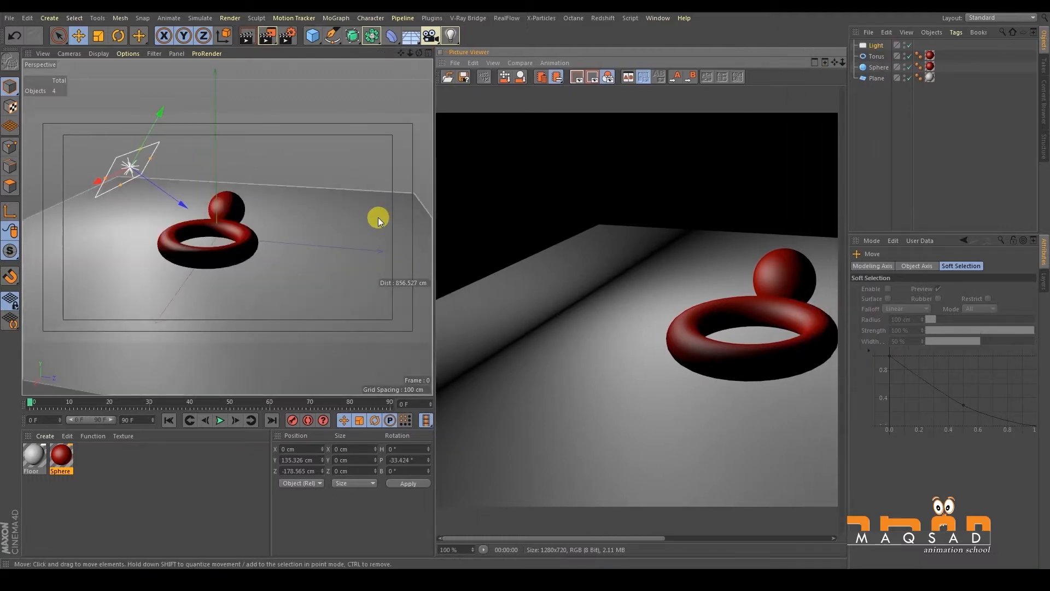
left_click_drag(435, 206, 510, 201)
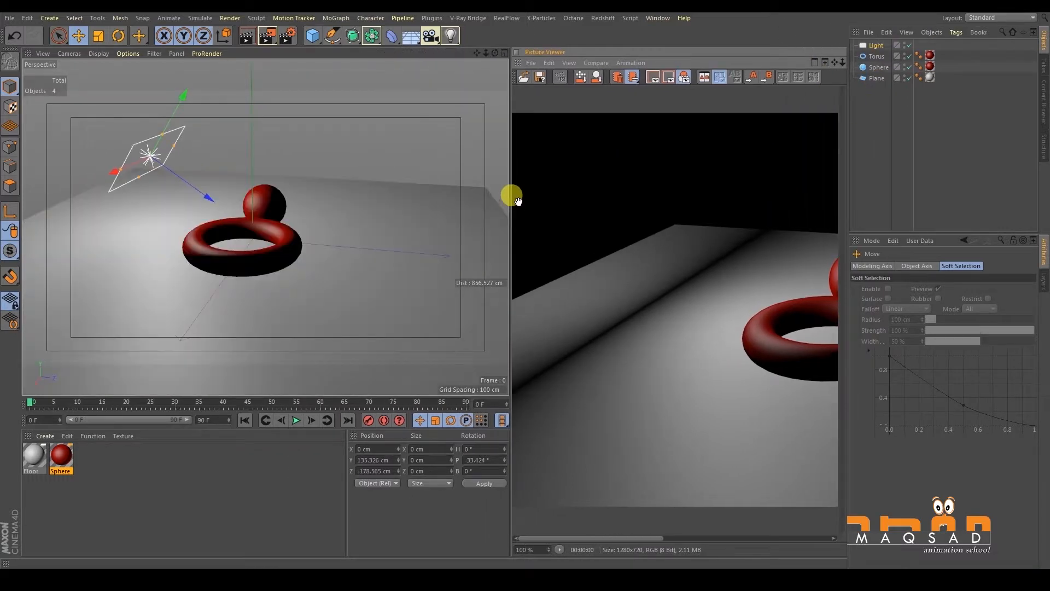
- Examine the rendered sphere and torus zoomed out and at 100% size
scroll(619, 211, "down", 3)
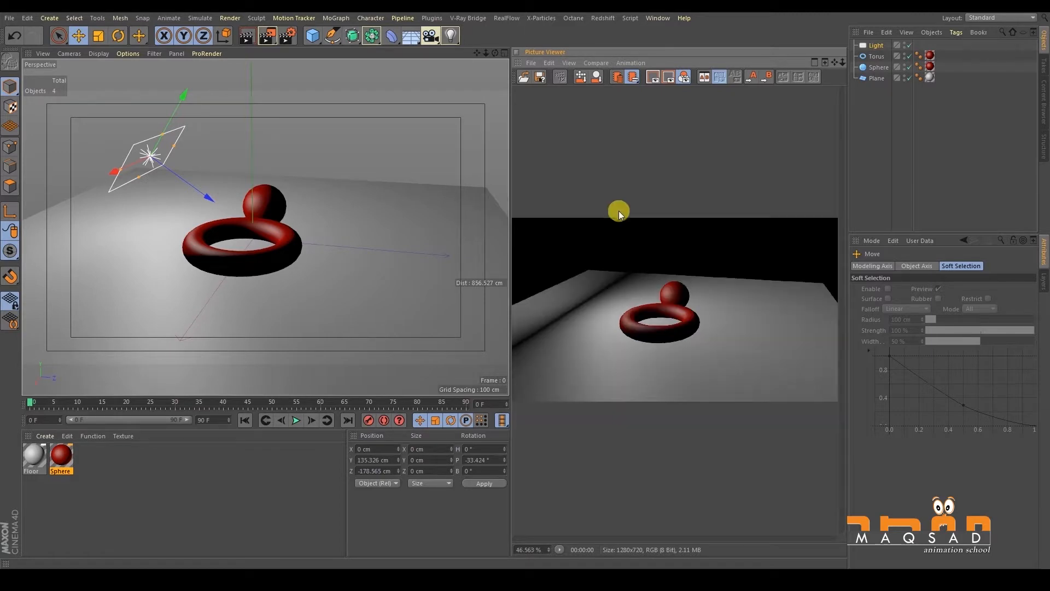
double_click(668, 280)
double_click(671, 285)
double_click(671, 284)
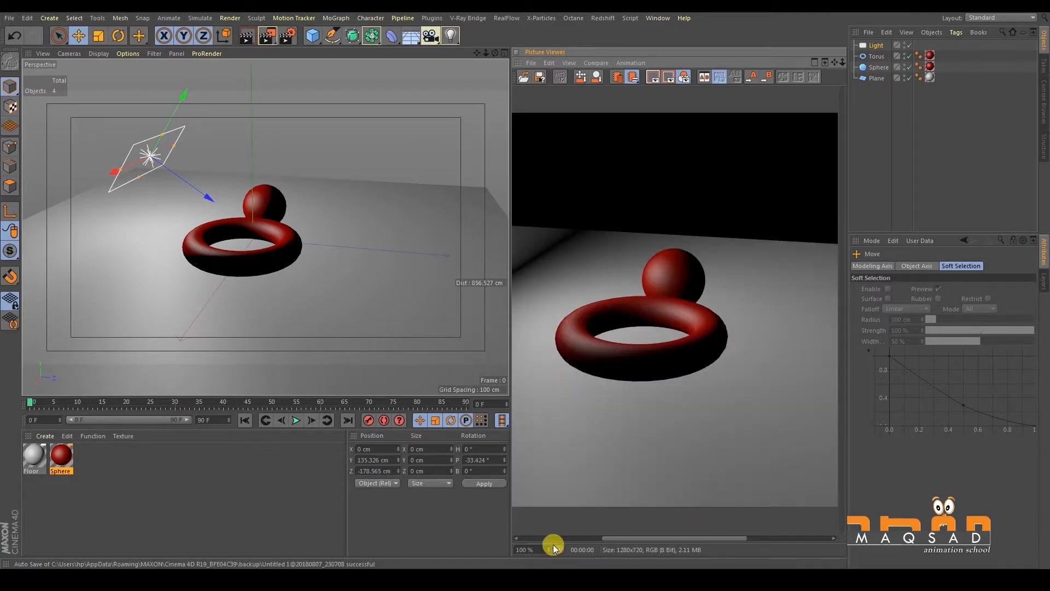
left_click(288, 35)
left_click_drag(264, 12, 499, 185)
left_click(723, 168)
- Set the render output size to 800 x 800 pixels, render to the Picture Viewer and widen its panel
left_click_drag(580, 245, 781, 237)
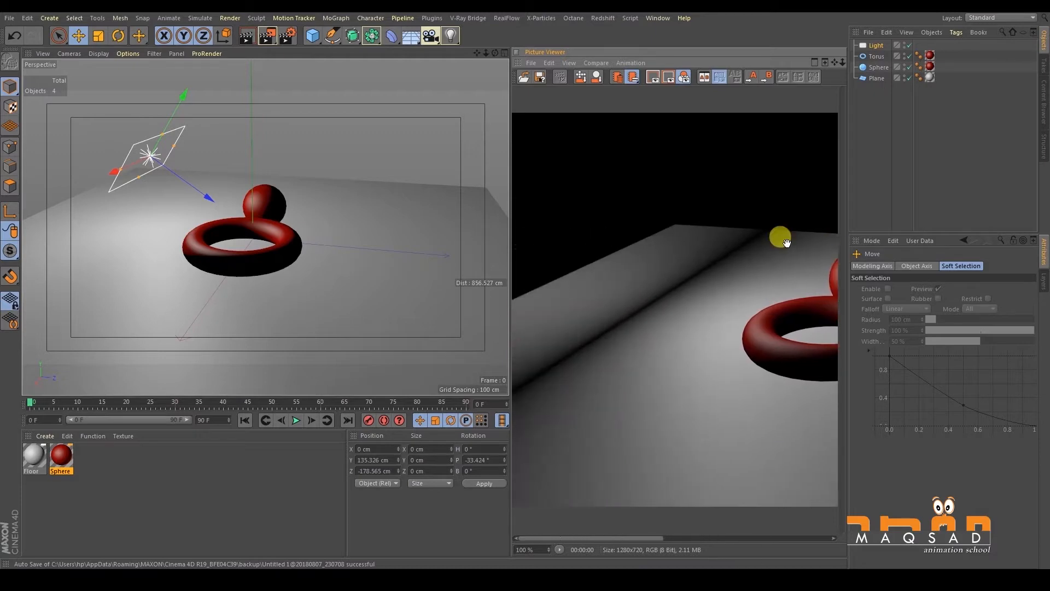
left_click_drag(685, 333, 625, 287)
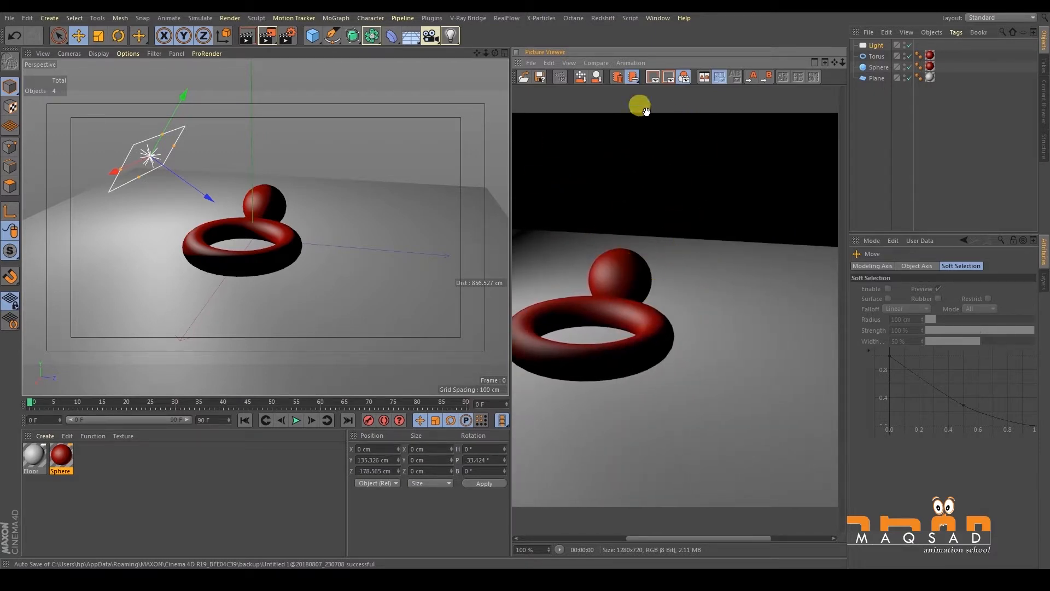
left_click(286, 36)
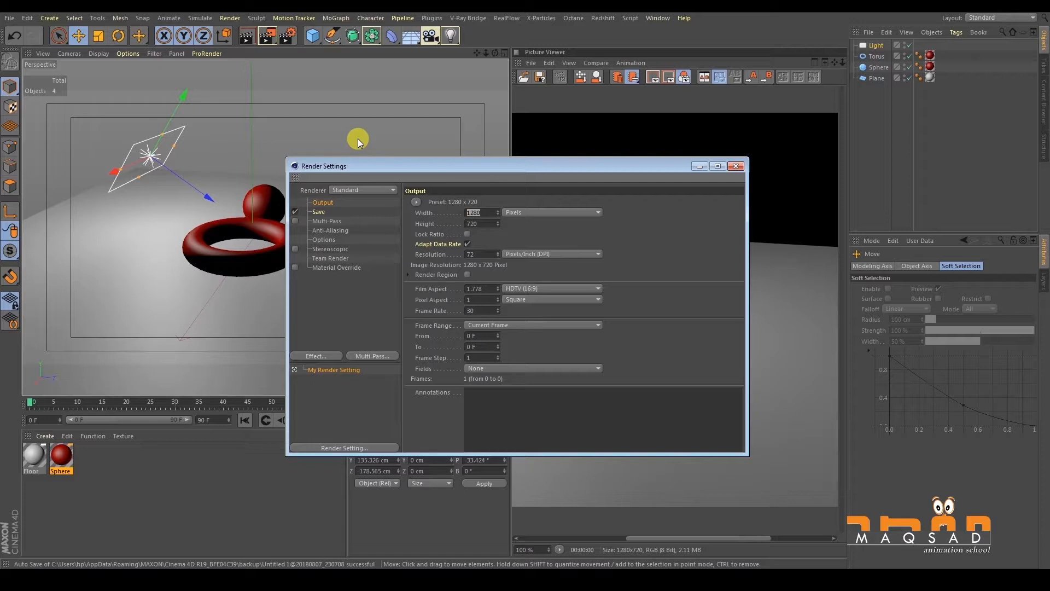
type("800")
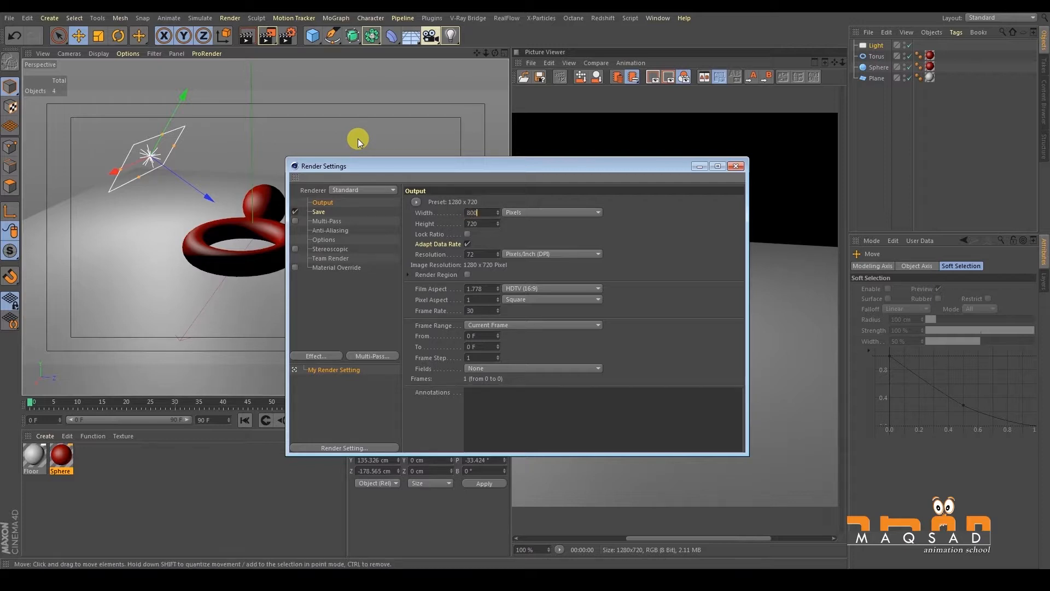
key("Tab")
type("800")
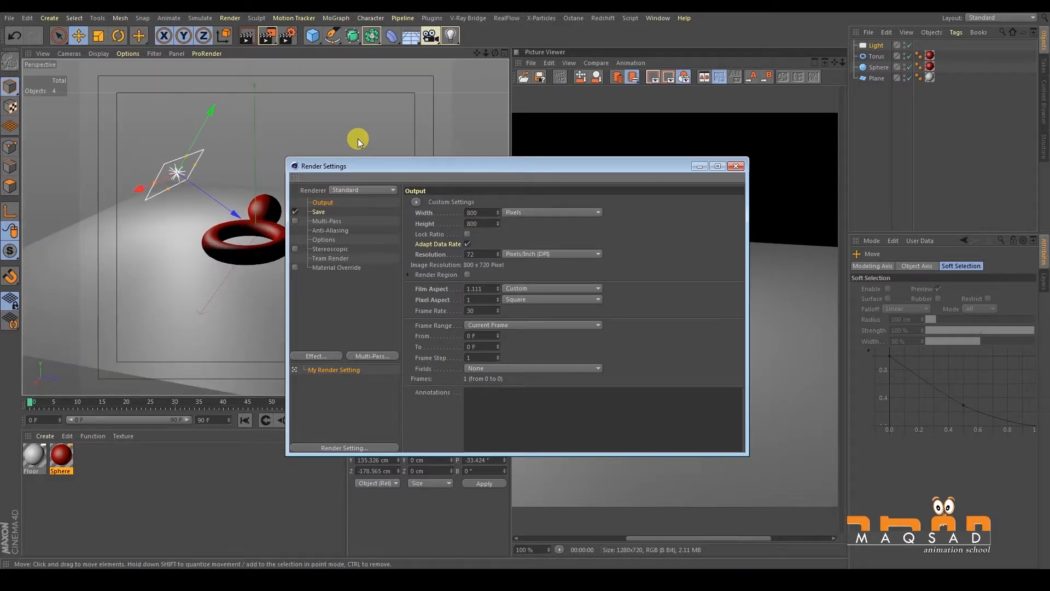
key("Tab")
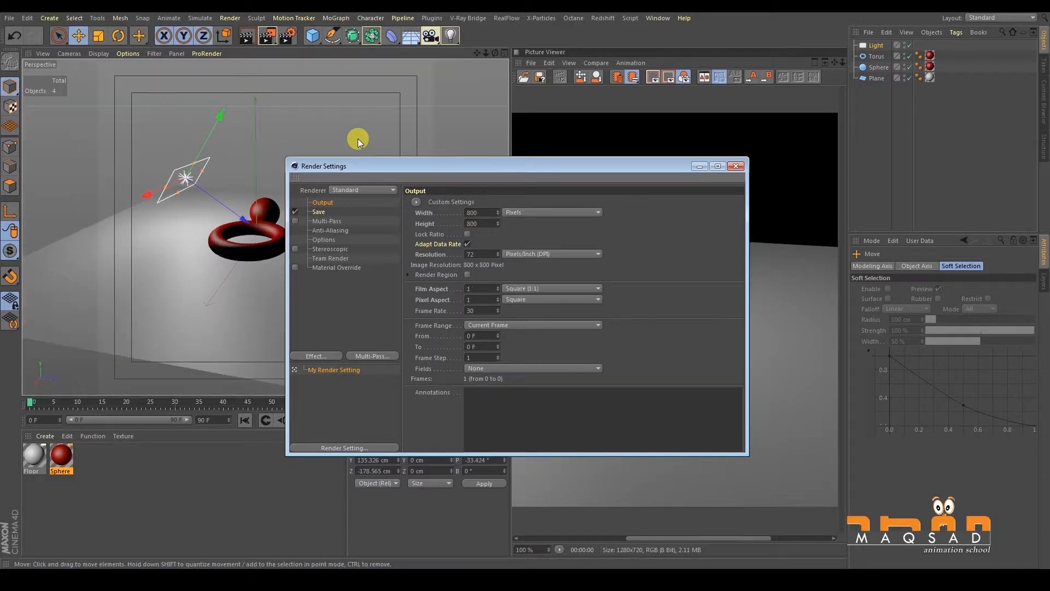
left_click(735, 166)
left_click(266, 37)
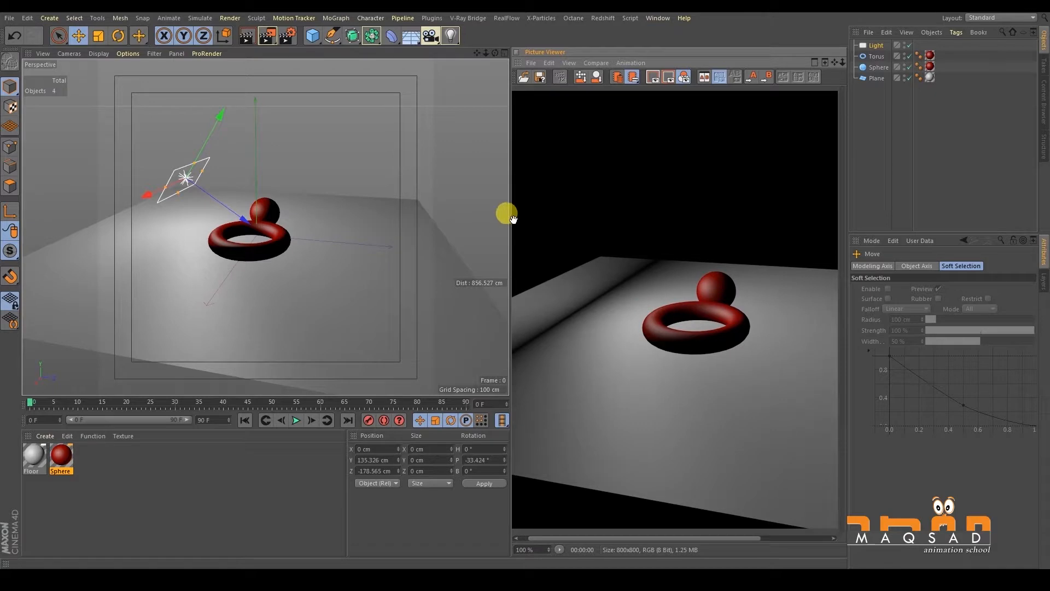
left_click_drag(510, 217, 405, 202)
left_click_drag(531, 197, 477, 183)
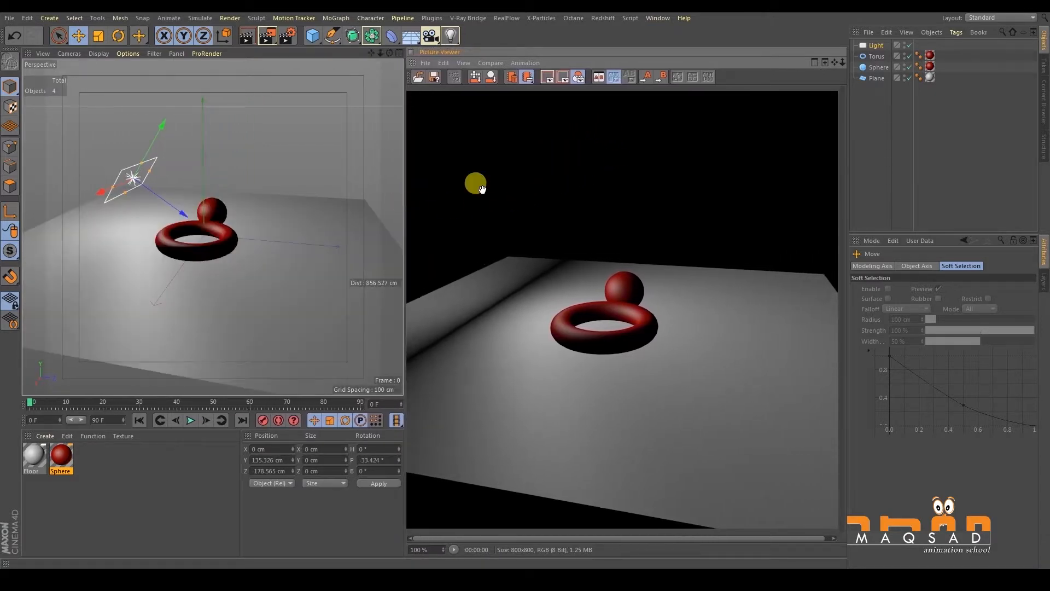
- Set the render output size to 500 x 500 pixels, render to the Picture Viewer and narrow its panel
left_click(286, 35)
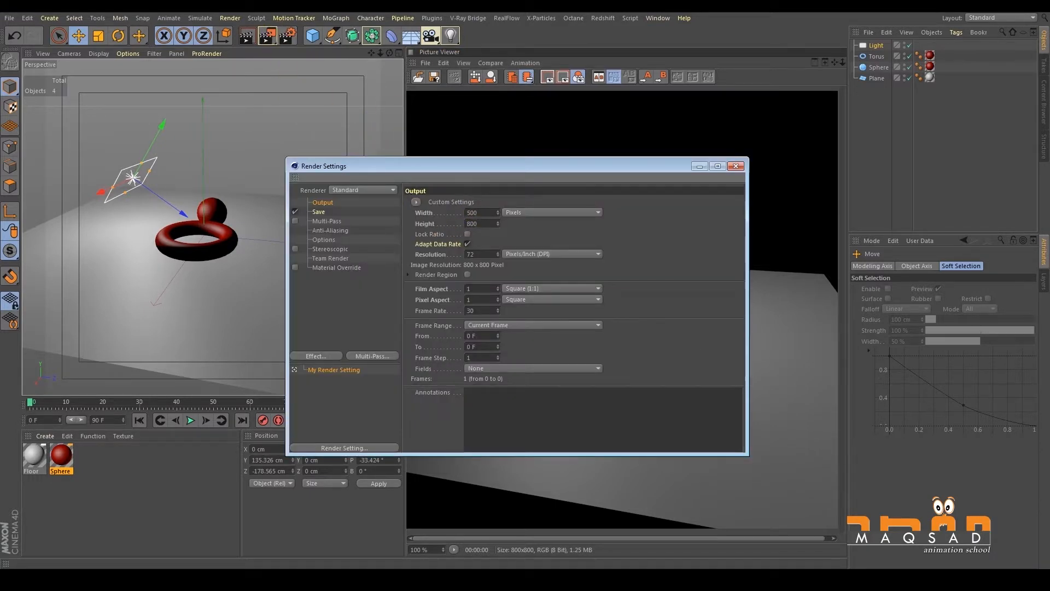
key("Tab")
key("Tab")
type("500")
key("Return")
left_click(736, 166)
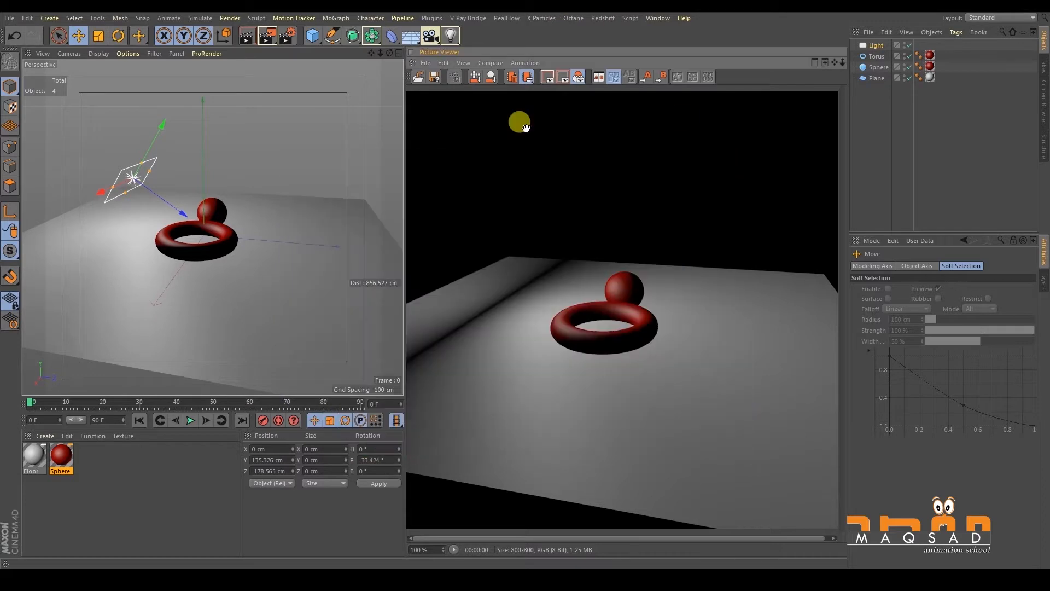
left_click(268, 35)
left_click_drag(405, 203, 520, 189)
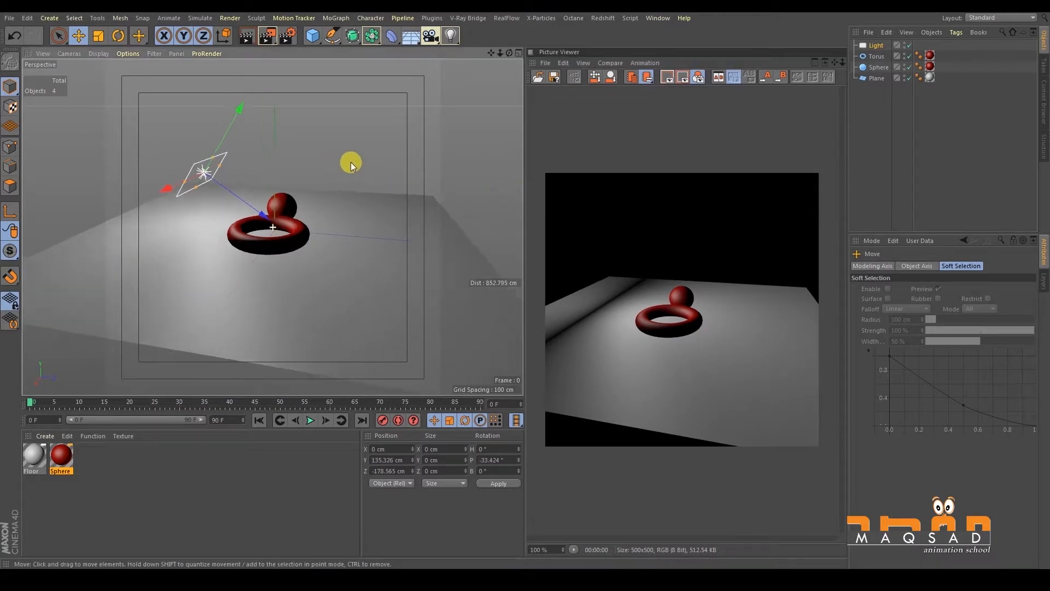
- Frame the torus and sphere in a closer, lower perspective view and render it to the Picture Viewer
scroll(323, 183, "up", 5)
scroll(326, 195, "down", 4)
middle_click_drag(326, 194, 337, 175, "alt")
left_click(342, 146)
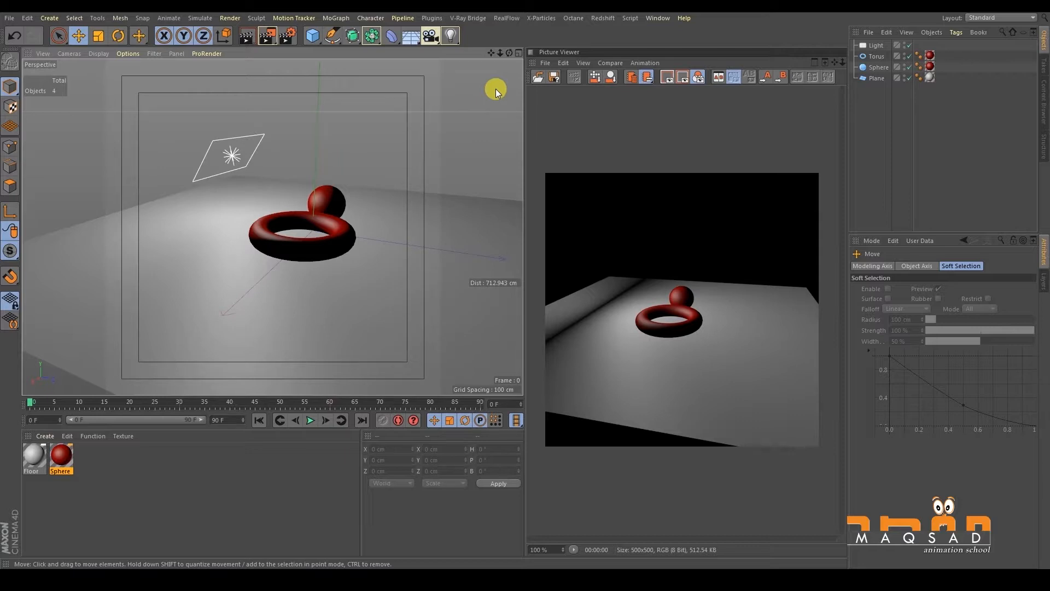
scroll(336, 208, "up", 5)
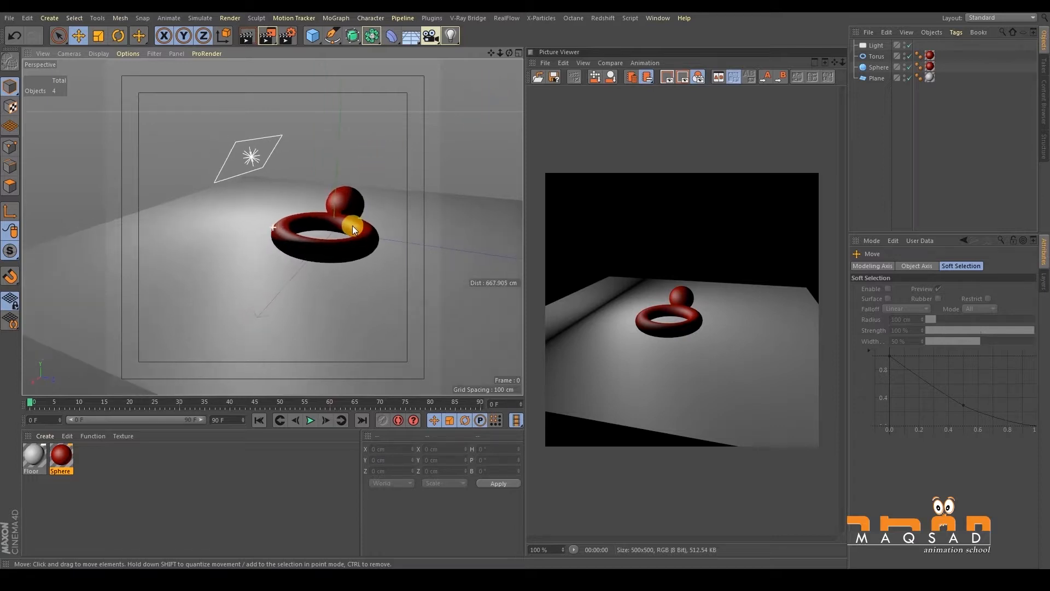
left_click_drag(327, 219, 313, 220, "alt")
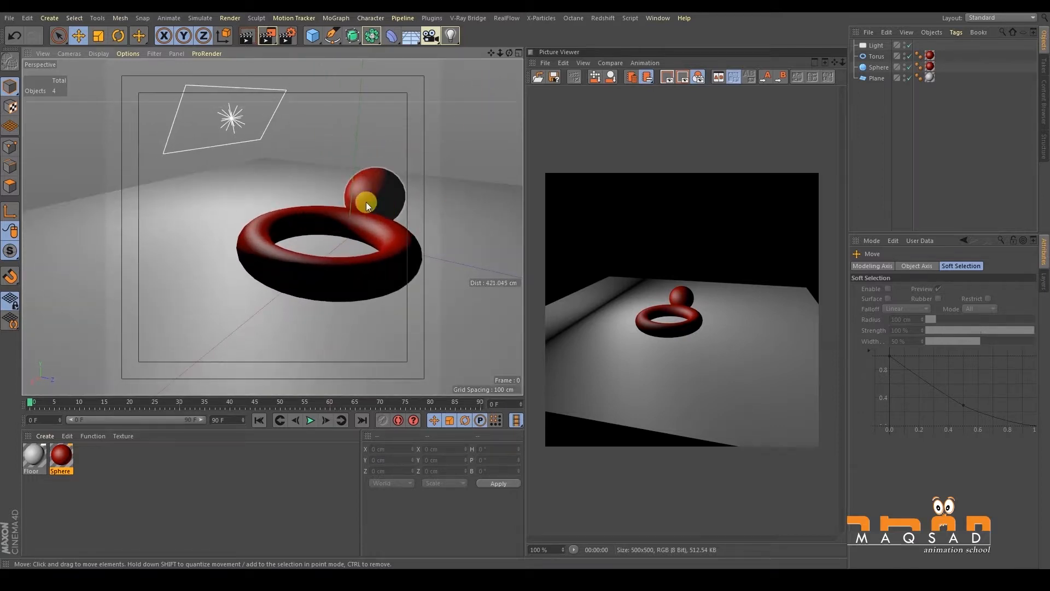
middle_click_drag(335, 175, 348, 202, "alt")
left_click_drag(348, 203, 326, 203, "alt")
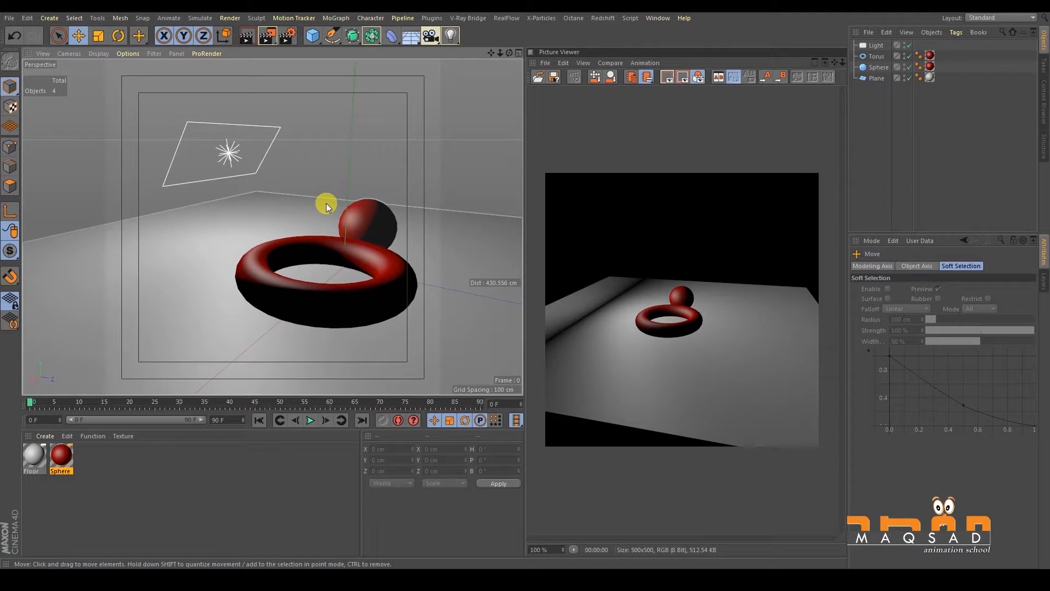
middle_click_drag(278, 221, 238, 214, "alt")
right_click_drag(237, 214, 271, 215, "alt")
middle_click_drag(271, 215, 265, 199, "alt")
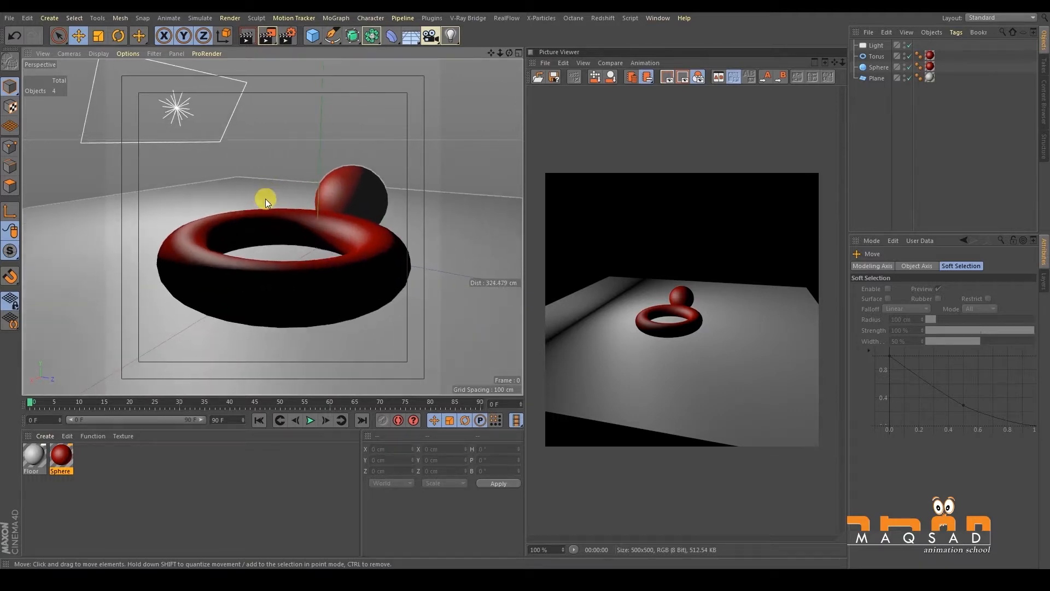
right_click_drag(265, 198, 253, 206, "alt")
left_click_drag(253, 207, 255, 214, "alt")
middle_click_drag(256, 214, 246, 220, "alt")
right_click_drag(246, 221, 246, 208, "alt")
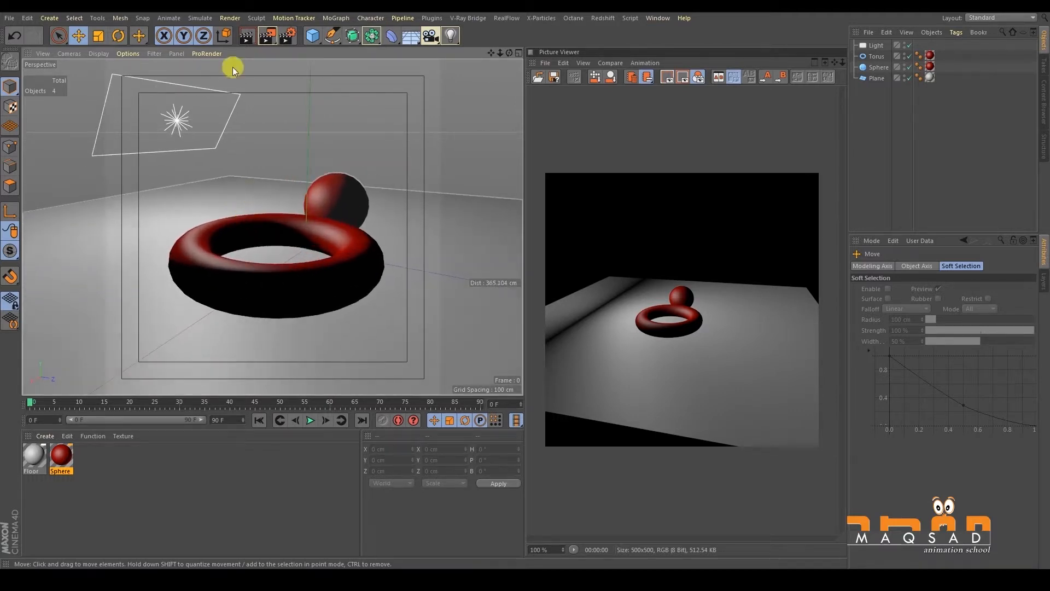
left_click(272, 35)
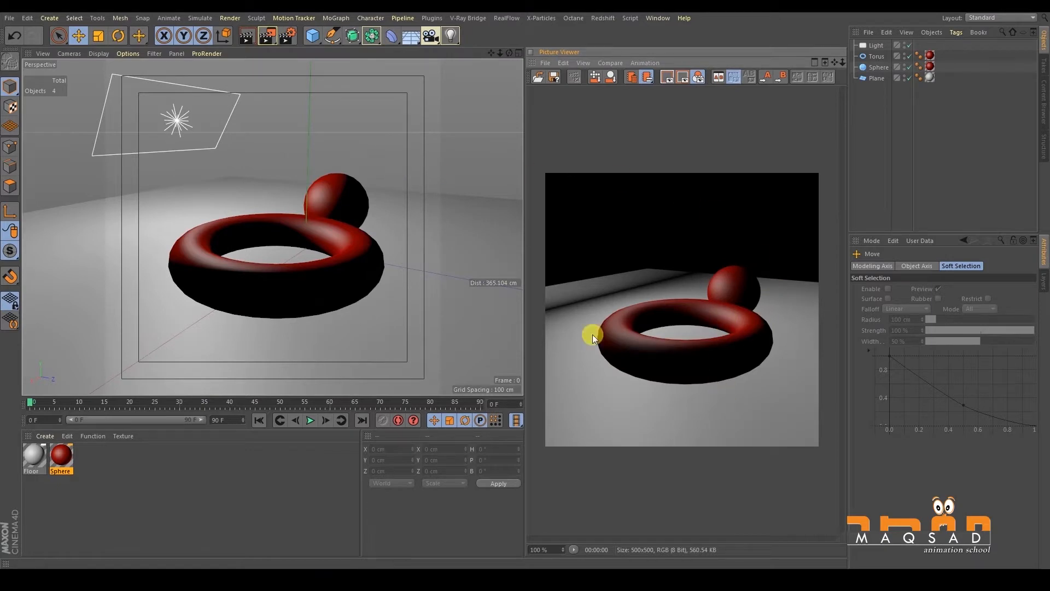
- Enable Ambient Illumination on the area light and render the scene to the Picture Viewer
left_click(145, 353)
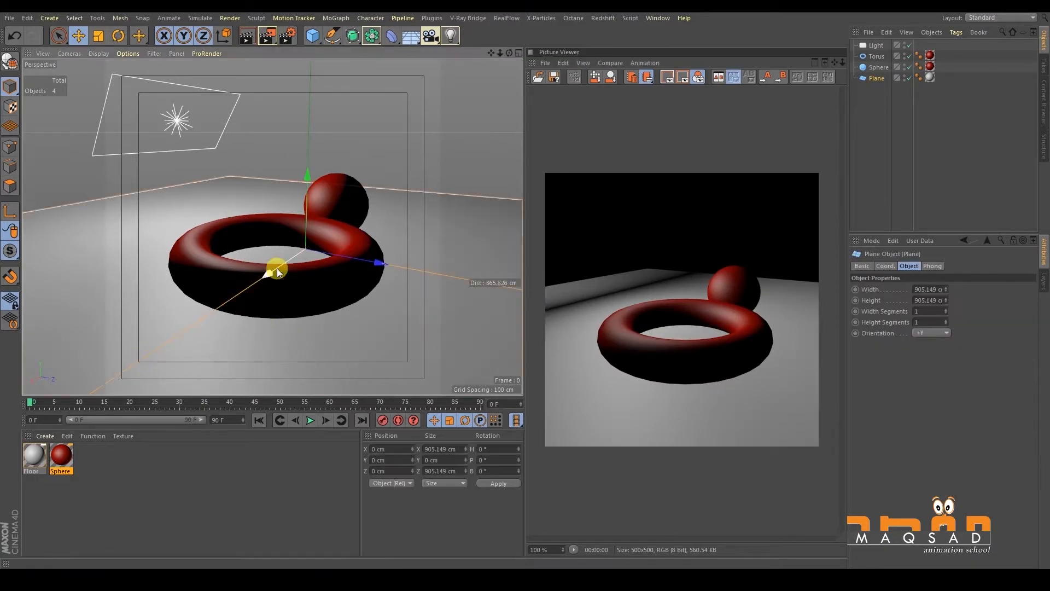
left_click(372, 141)
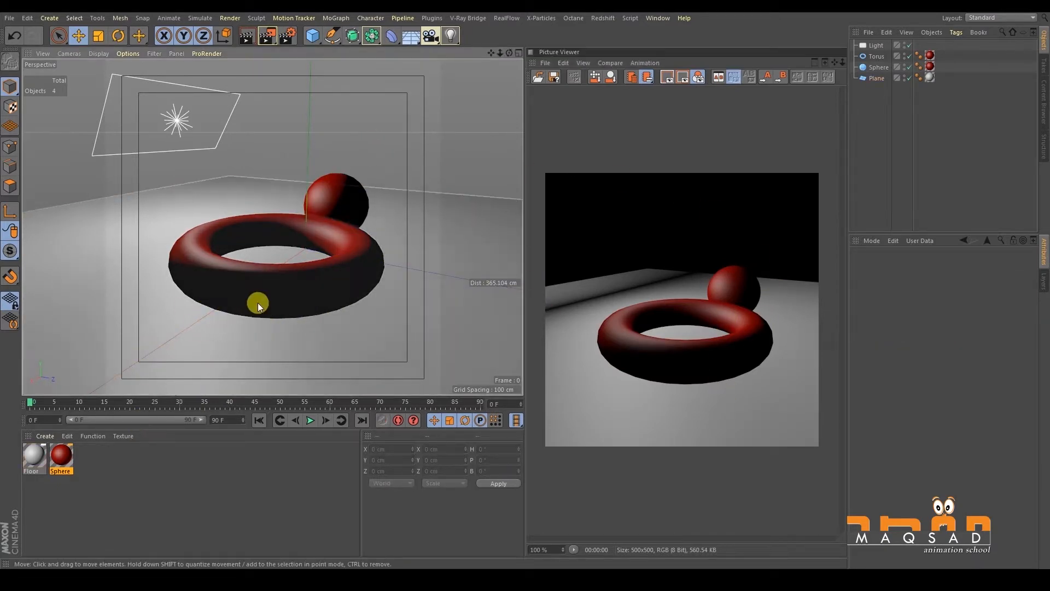
left_click(171, 122)
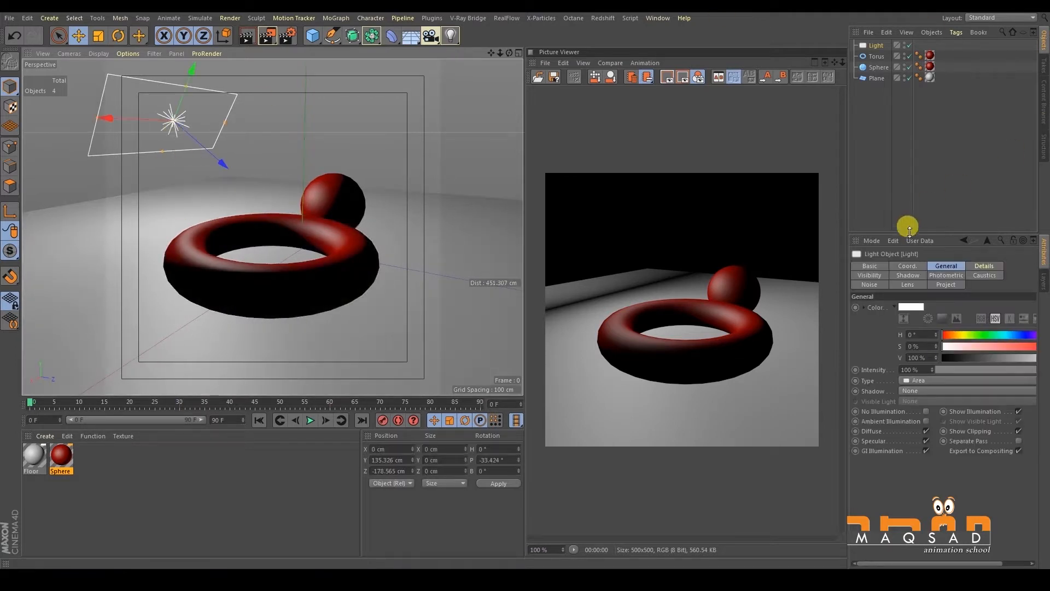
left_click(927, 421)
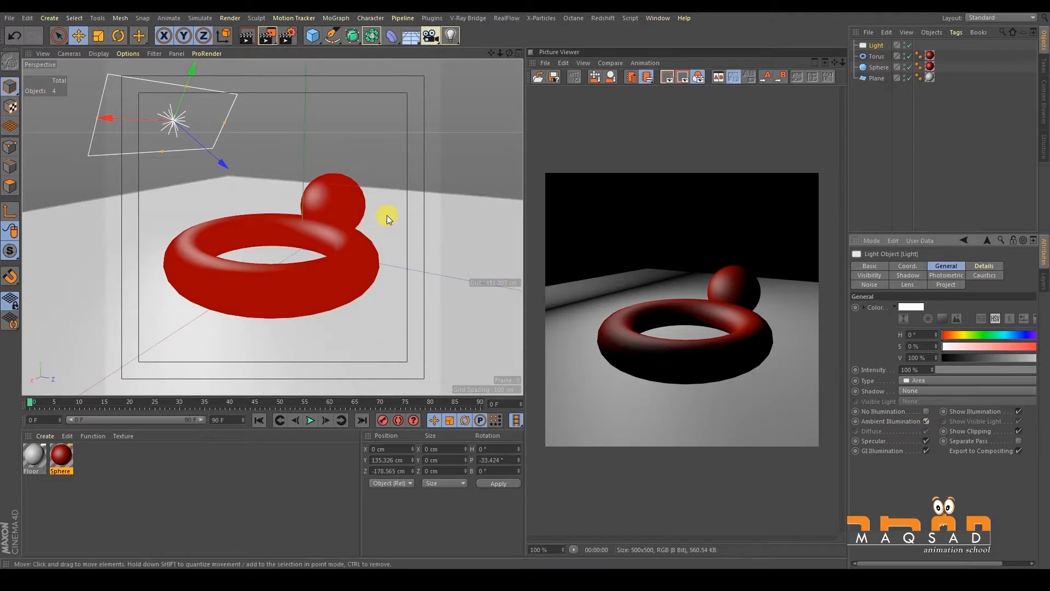
left_click(267, 36)
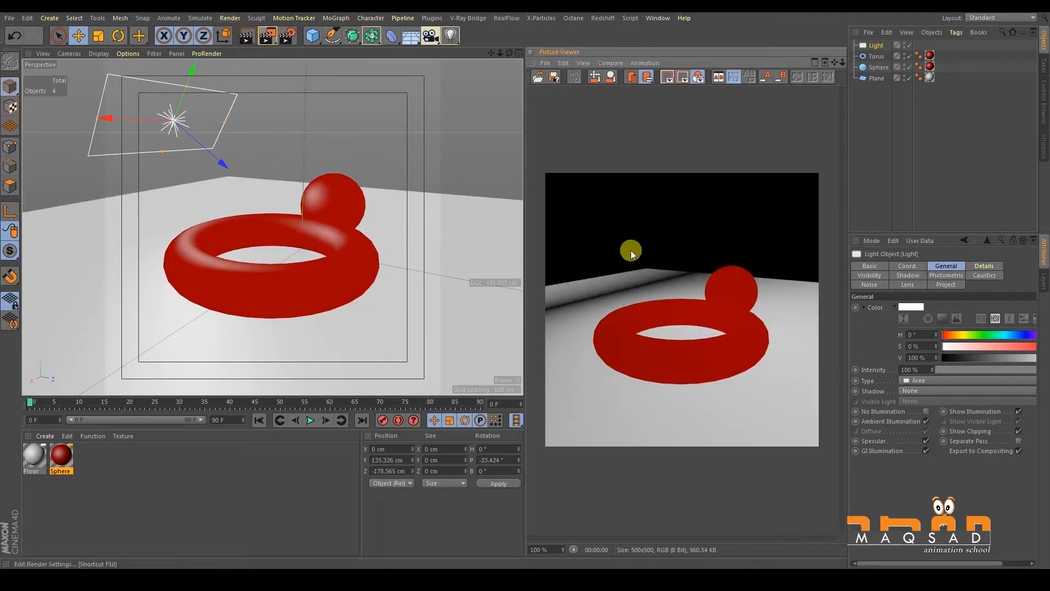
- Disable the area light's Ambient Illumination, render the scene again and deselect the light
left_click(926, 421)
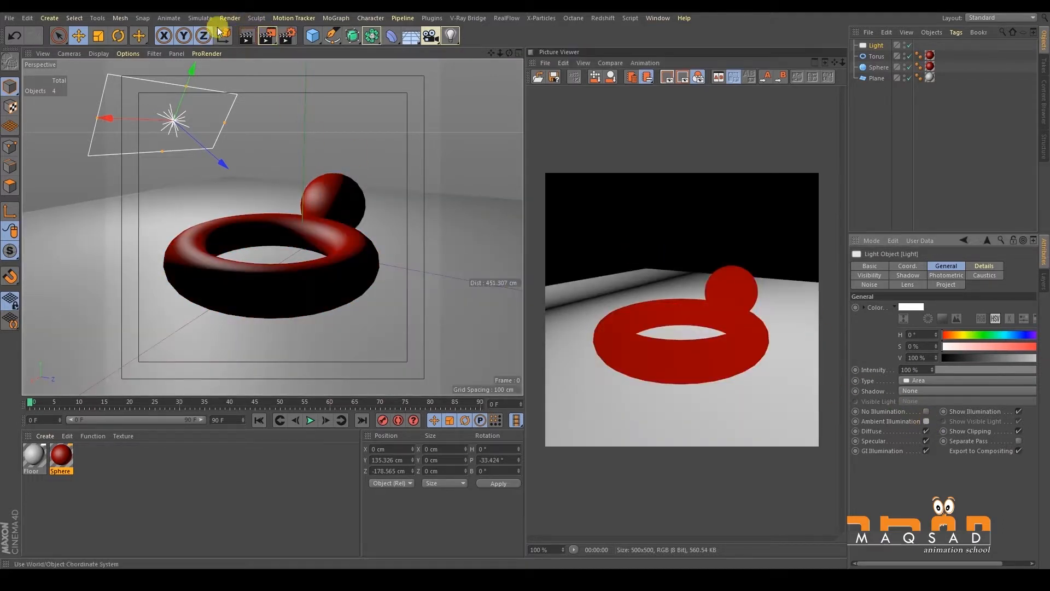
left_click(269, 35)
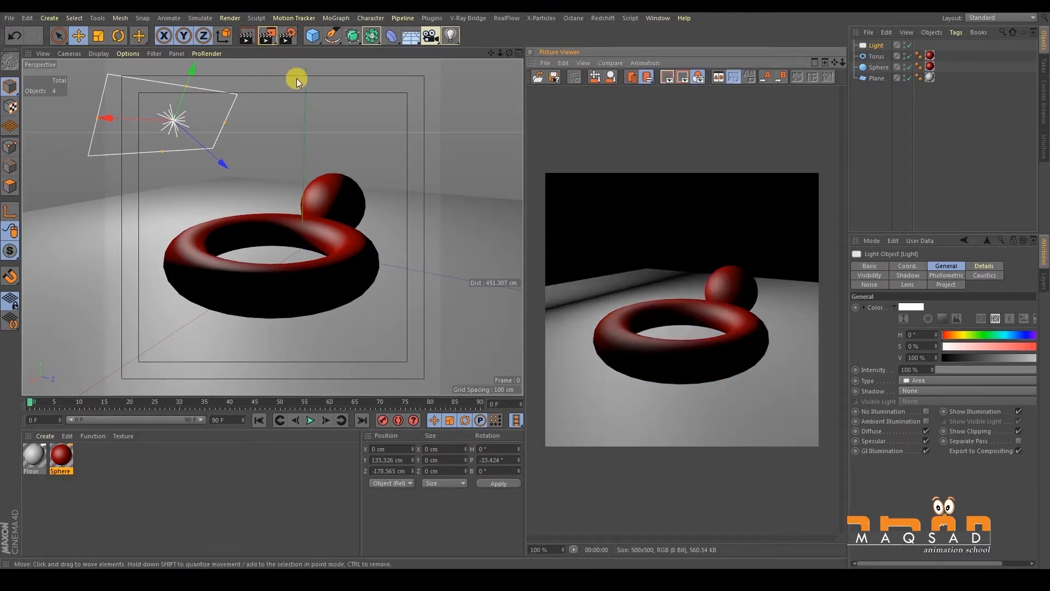
left_click(300, 98)
- Open the plane's Floor material in the Material Editor and shrink the editor window so the render stays visible
left_click(168, 301)
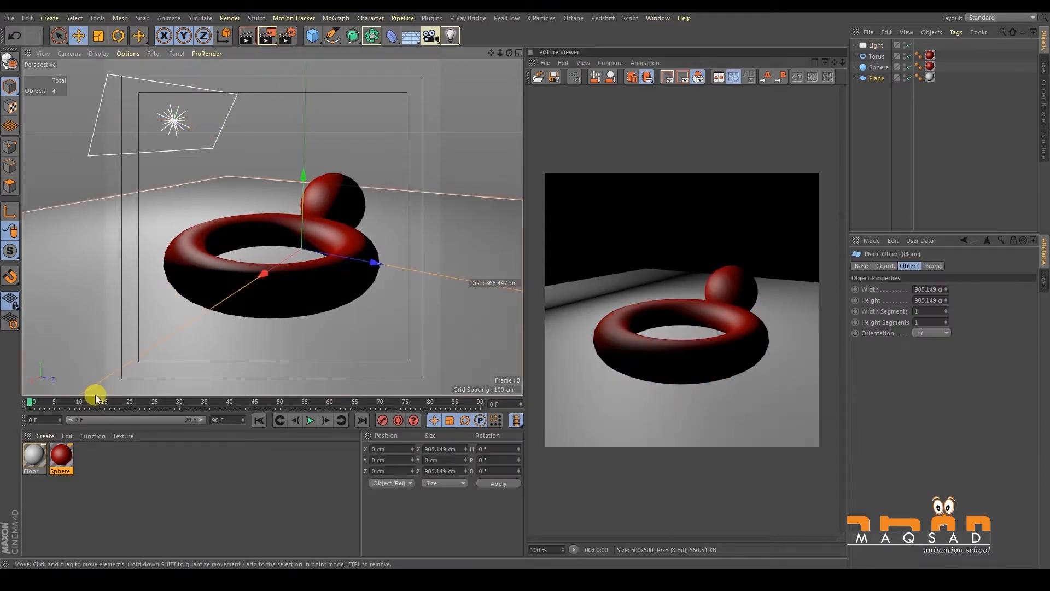
left_click(32, 458)
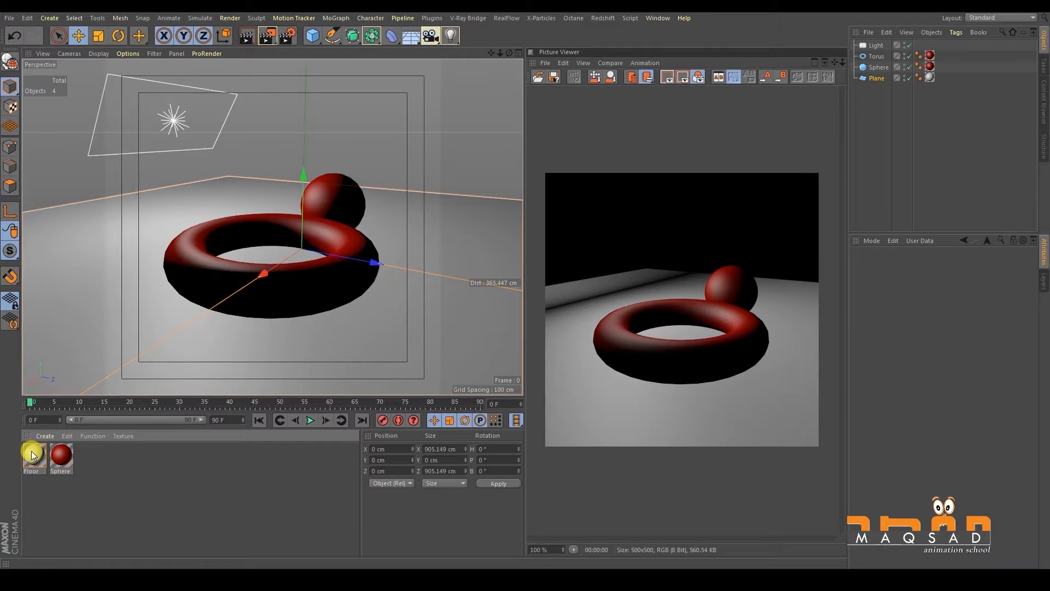
double_click(32, 456)
left_click_drag(364, 76, 395, 105)
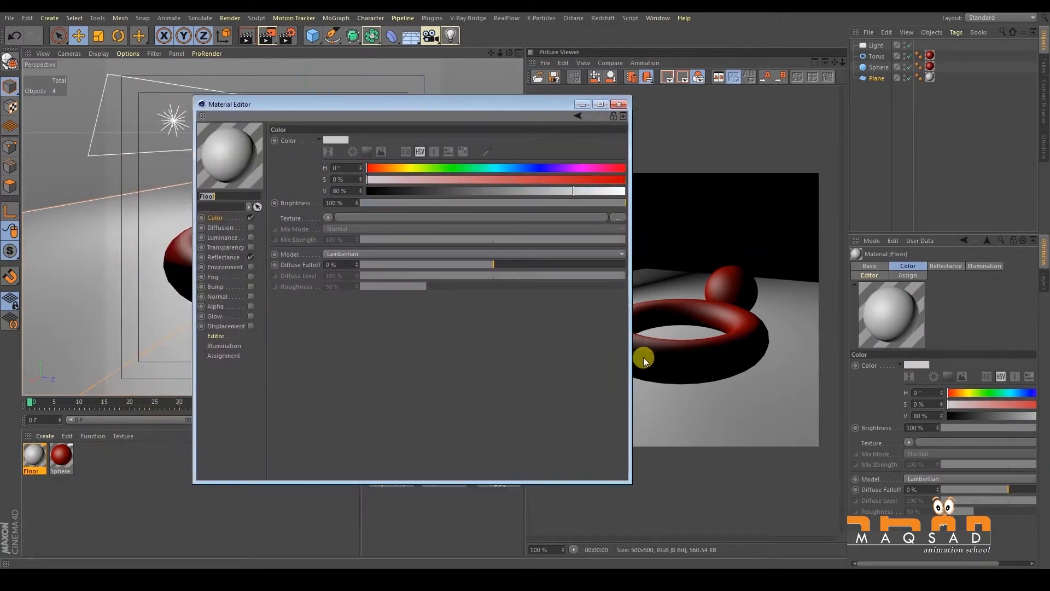
left_click_drag(632, 484, 558, 461)
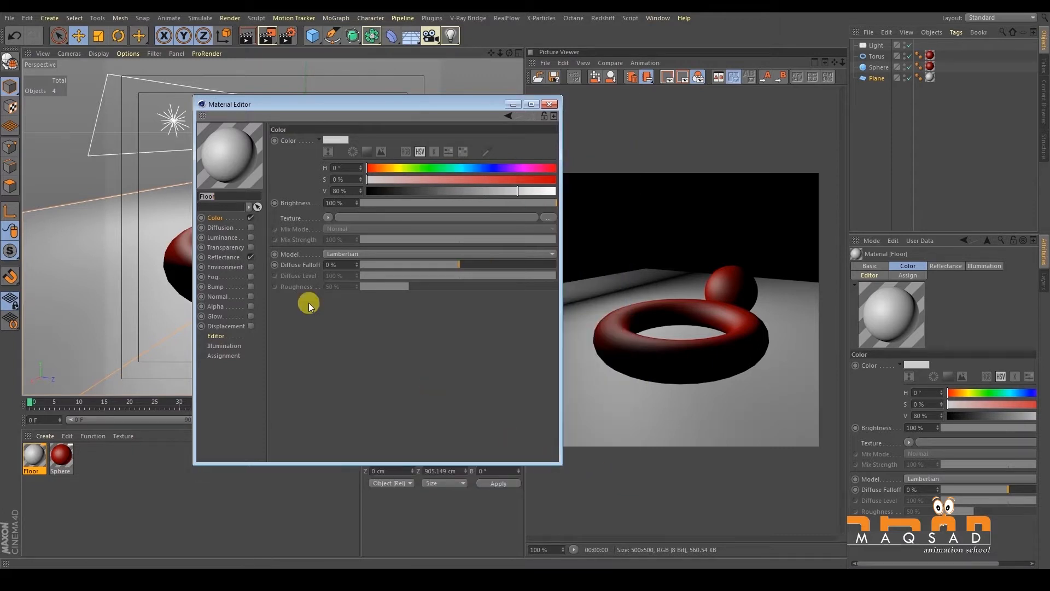
- Add a Reflection (Legacy) layer to the Floor material's Reflectance channel
left_click(224, 257)
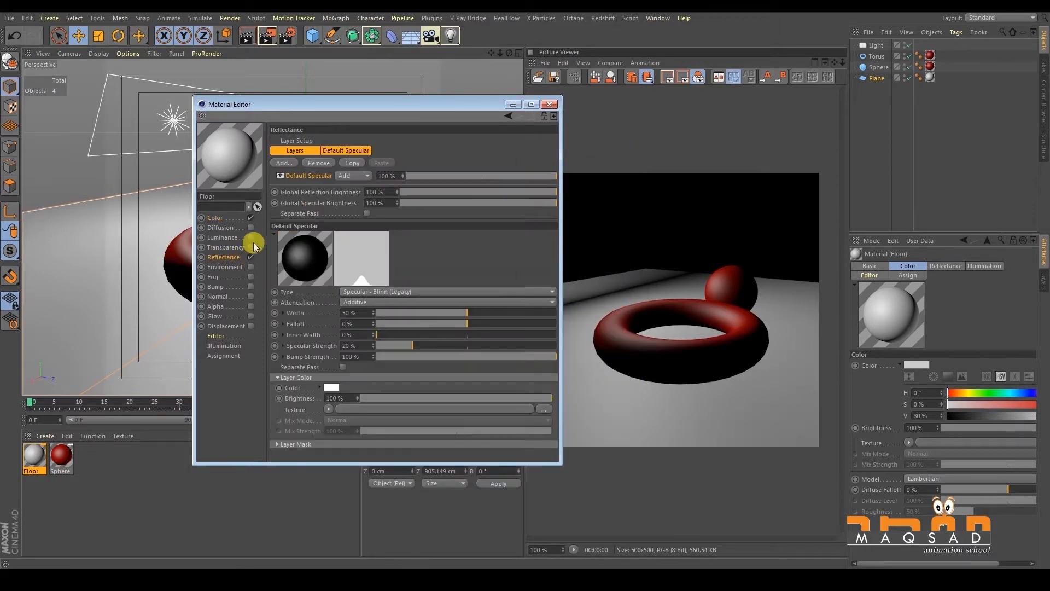
left_click_drag(314, 104, 291, 94)
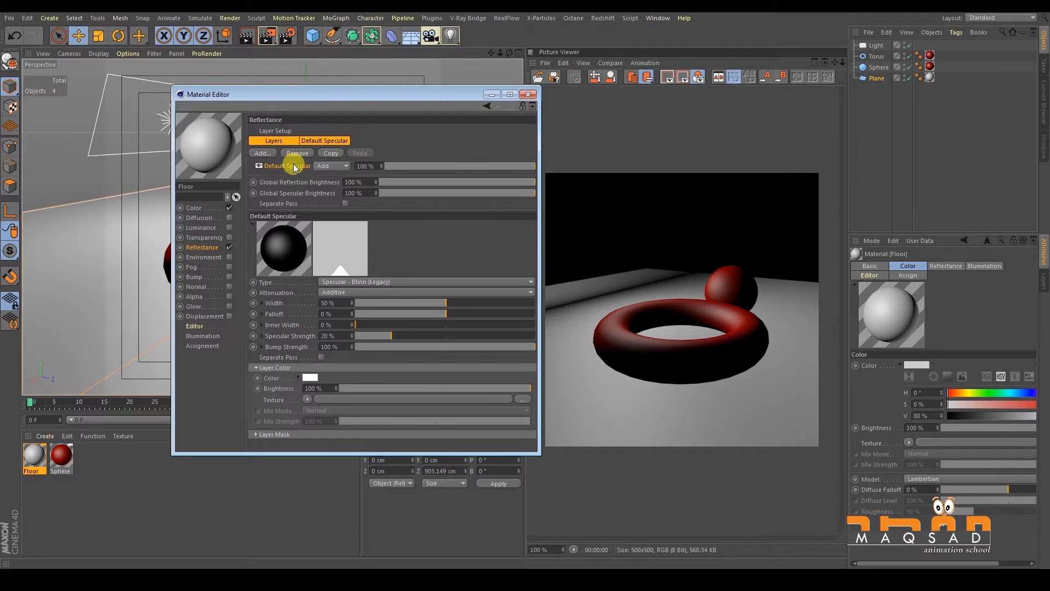
left_click(268, 157)
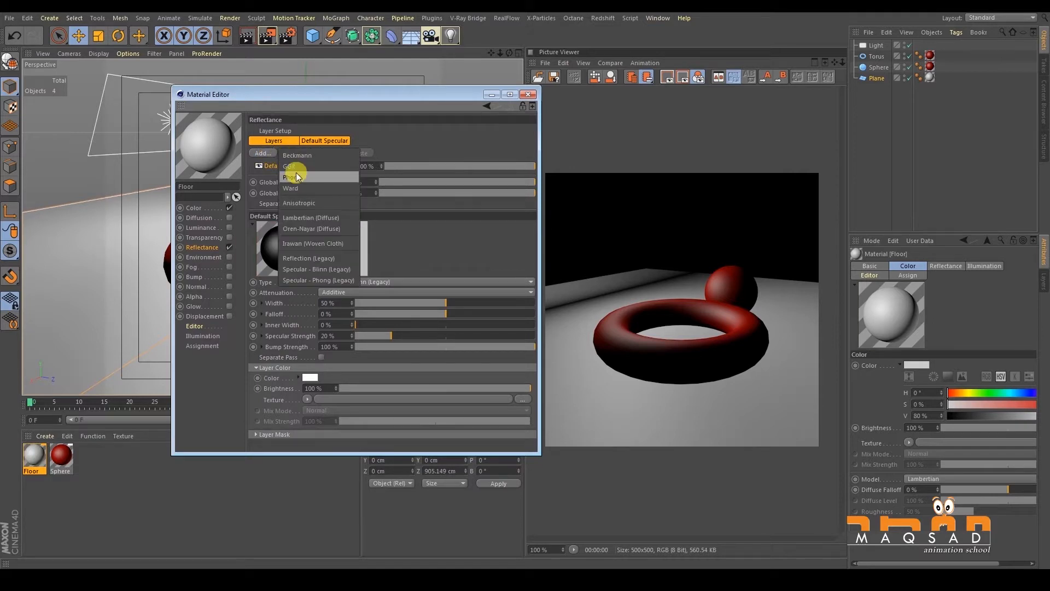
left_click(323, 257)
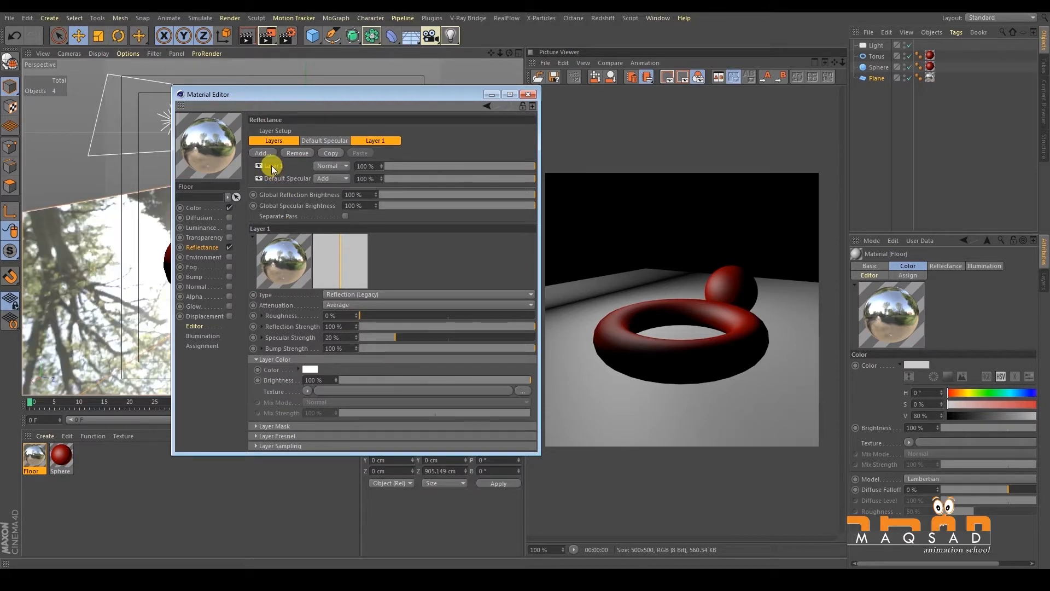
- Move the Material Editor clear of the Picture Viewer and render the scene with the reflective floor
left_click_drag(276, 98, 500, 141)
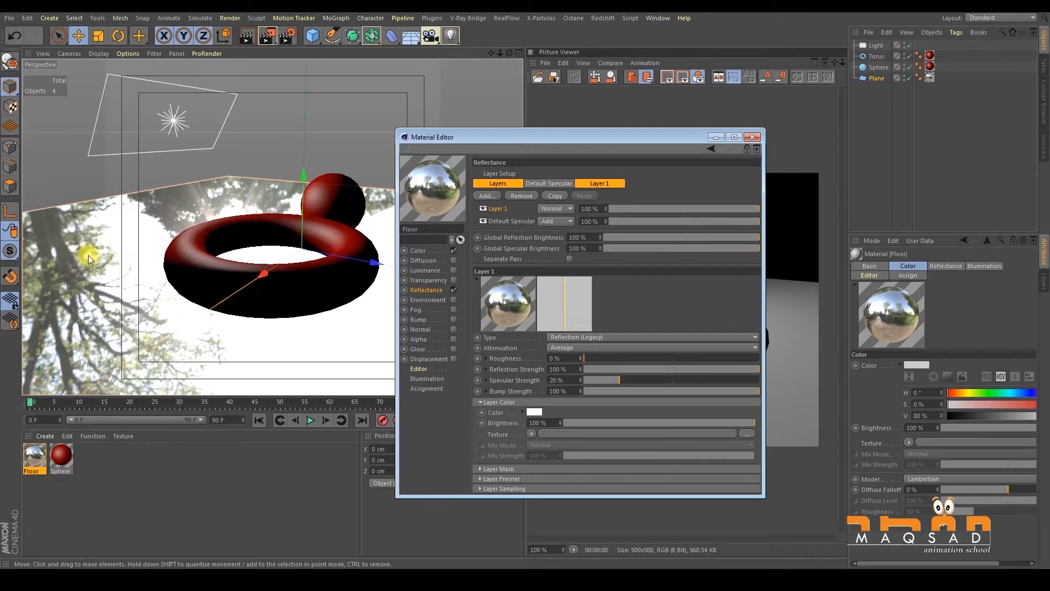
left_click_drag(524, 143, 270, 183)
left_click(266, 35)
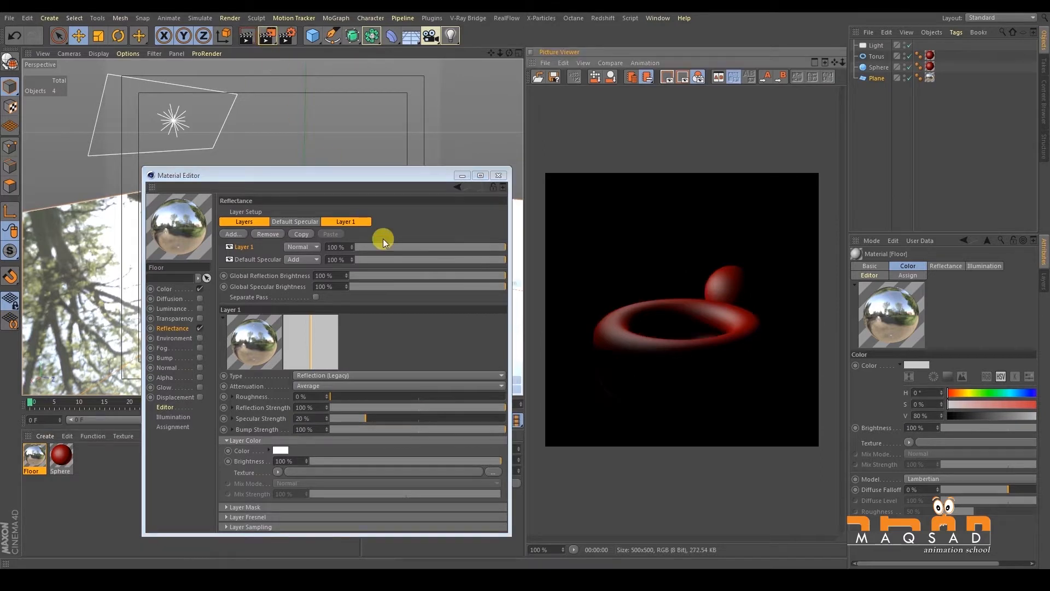
- Lower the opacity of the Floor material's reflection Layer 1 to 38 % and render the scene
left_click_drag(407, 175, 420, 280)
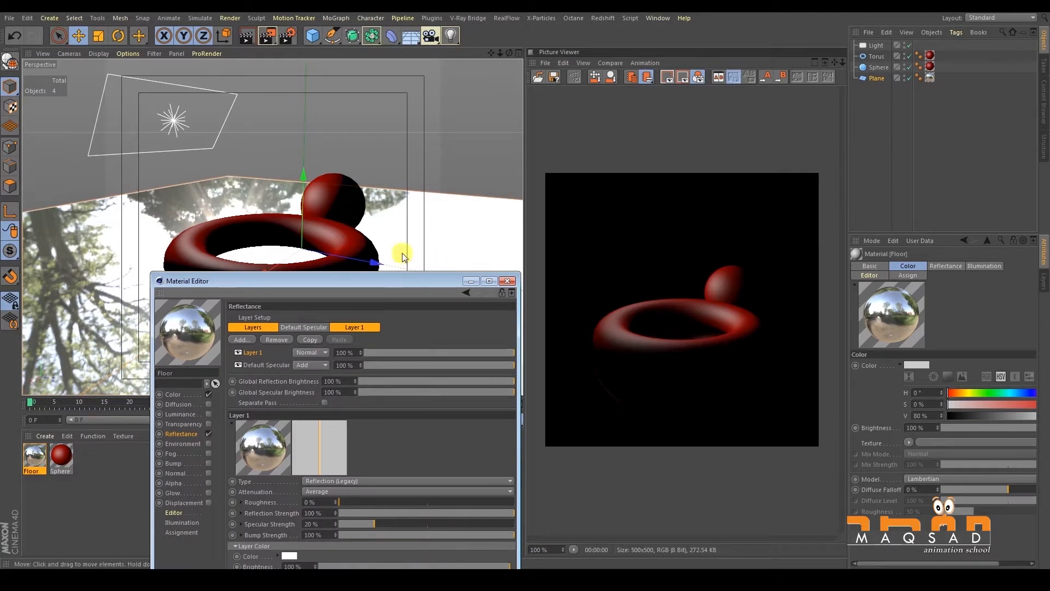
left_click(179, 118)
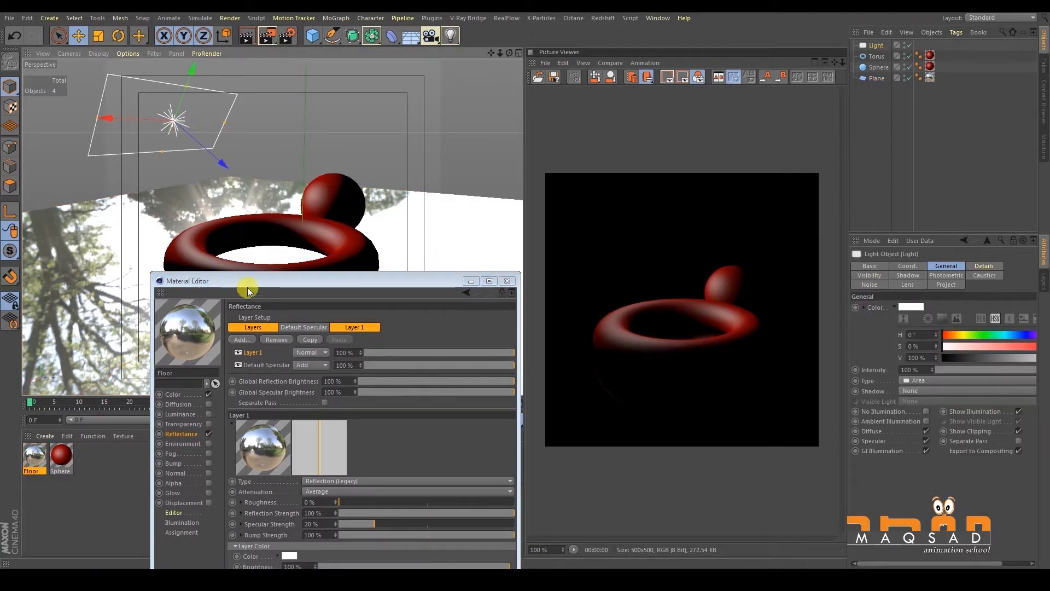
left_click_drag(246, 282, 240, 168)
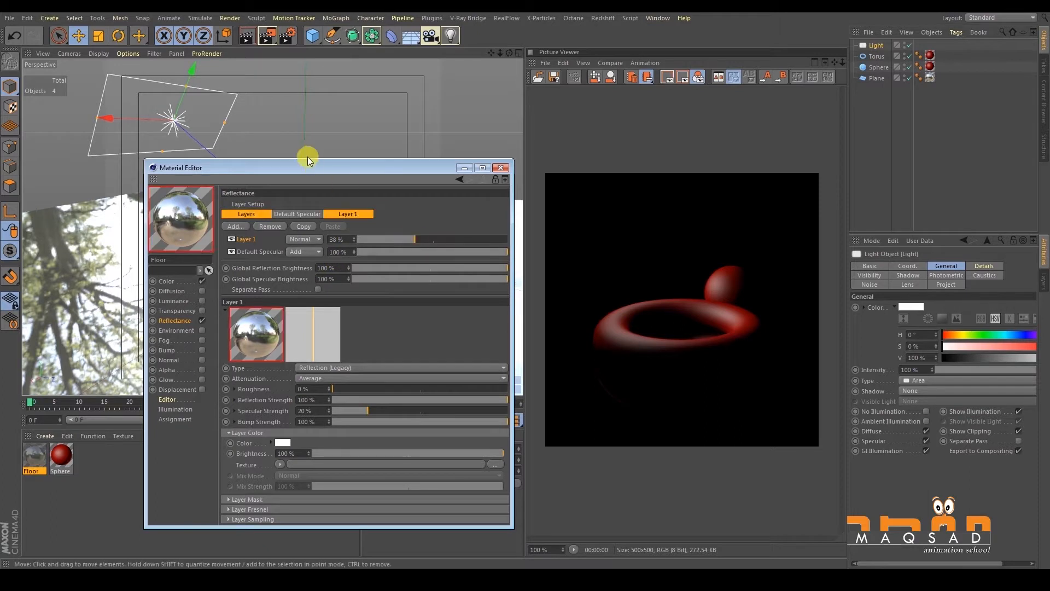
left_click(267, 36)
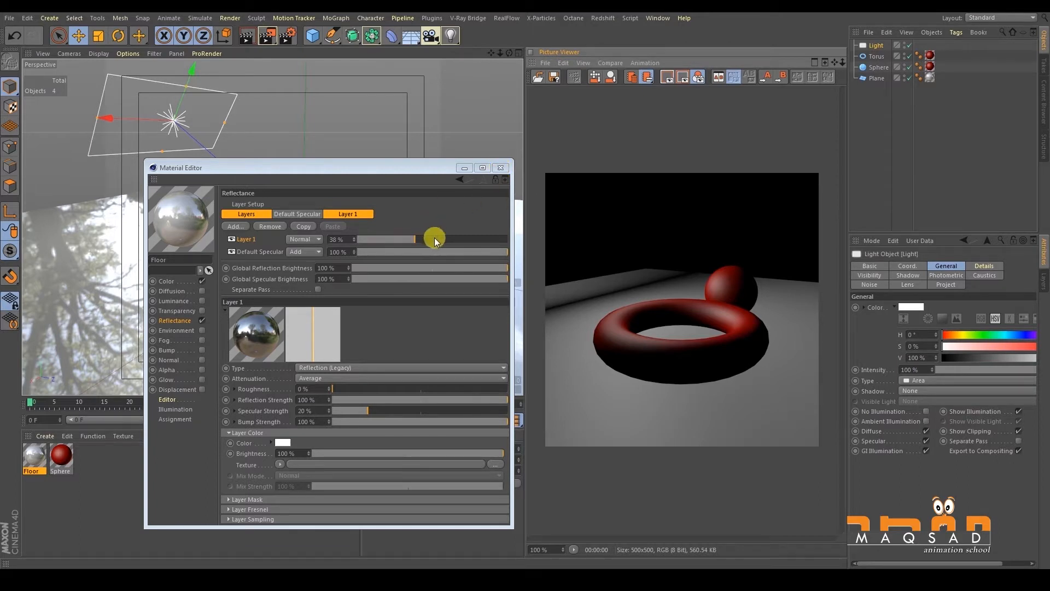
- Return Layer 1 to 100 %, place Default Specular above it switched off, and render the scene
left_click_drag(434, 238, 558, 216)
left_click_drag(254, 252, 231, 241)
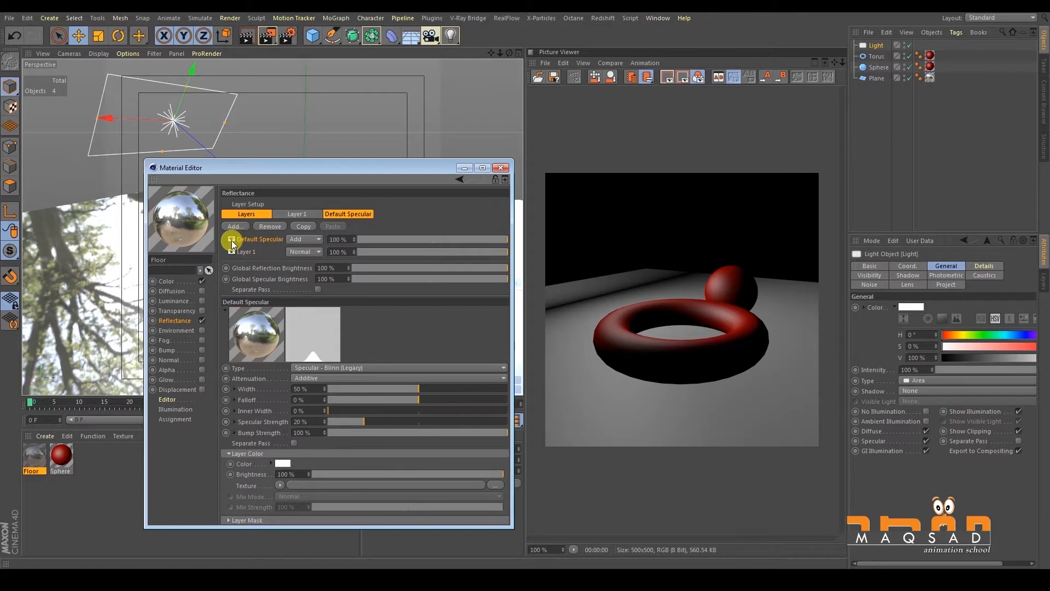
left_click(231, 241)
left_click(266, 36)
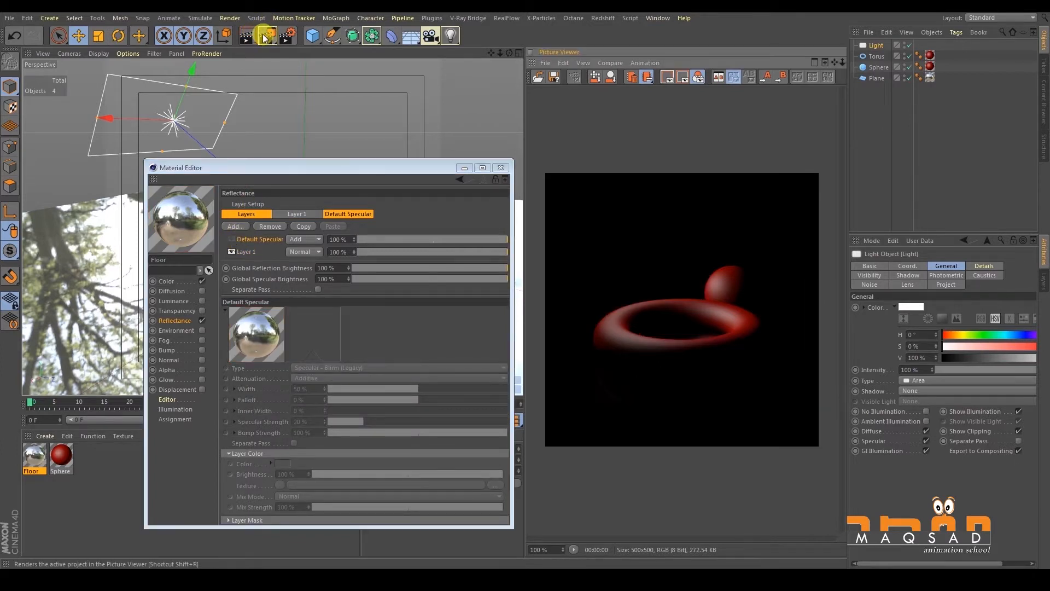
left_click(502, 167)
- Add a second light, raise it to about 178 cm above the objects and render the scene
left_click_drag(449, 38, 486, 50)
left_click_drag(304, 194, 291, 14)
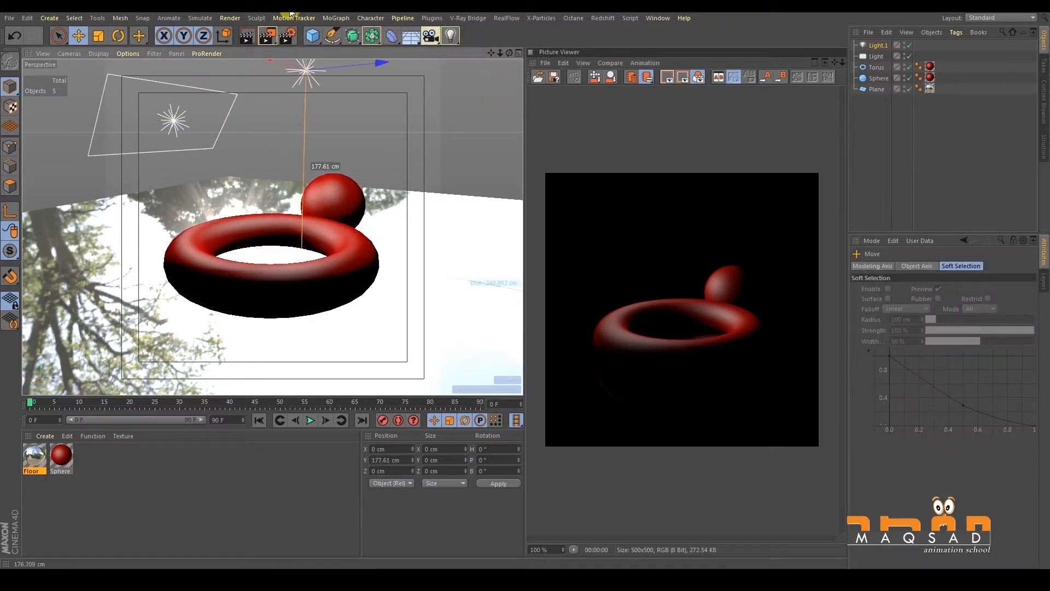
left_click(269, 36)
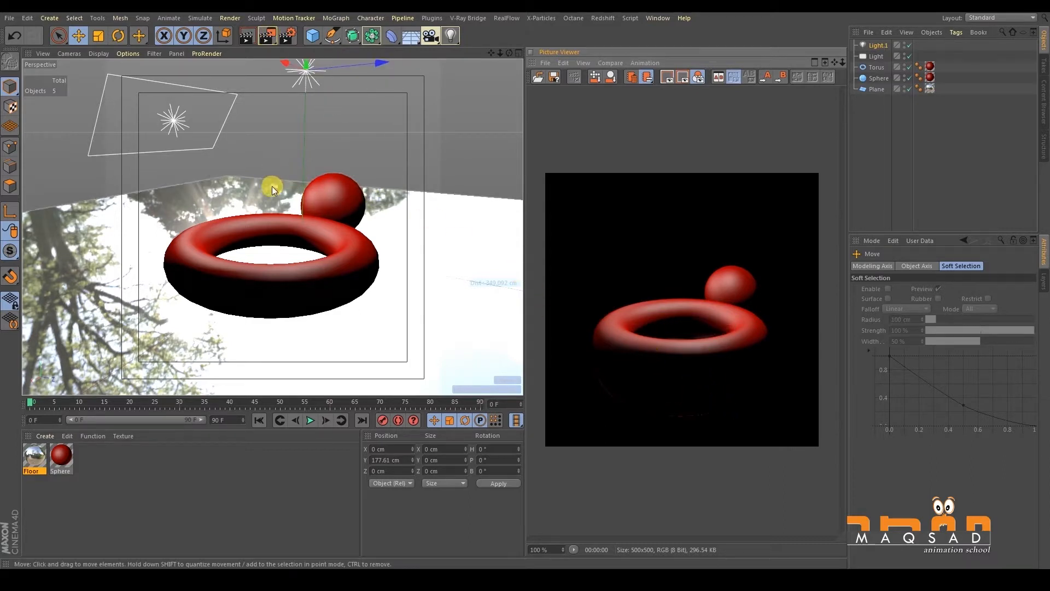
- Delete the added overhead light and render the scene with only the area light
left_click(175, 121)
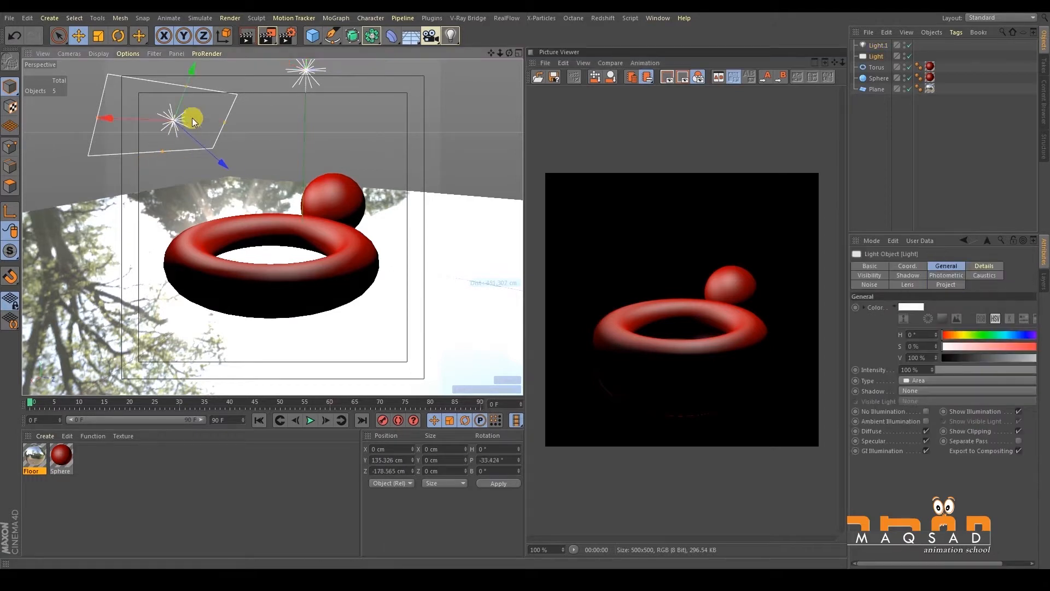
left_click(308, 71)
key("Delete")
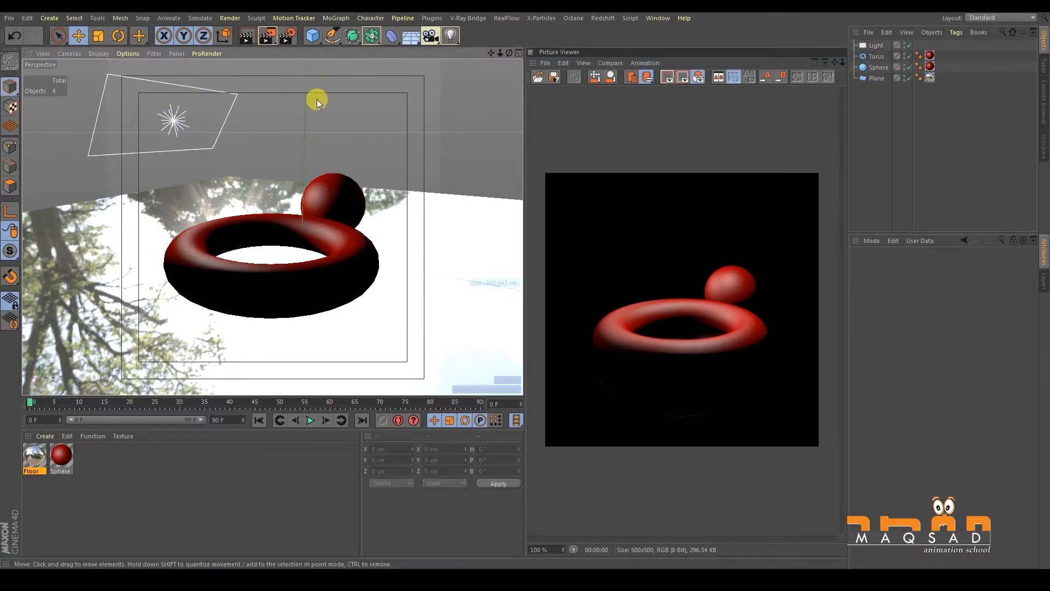
left_click(268, 35)
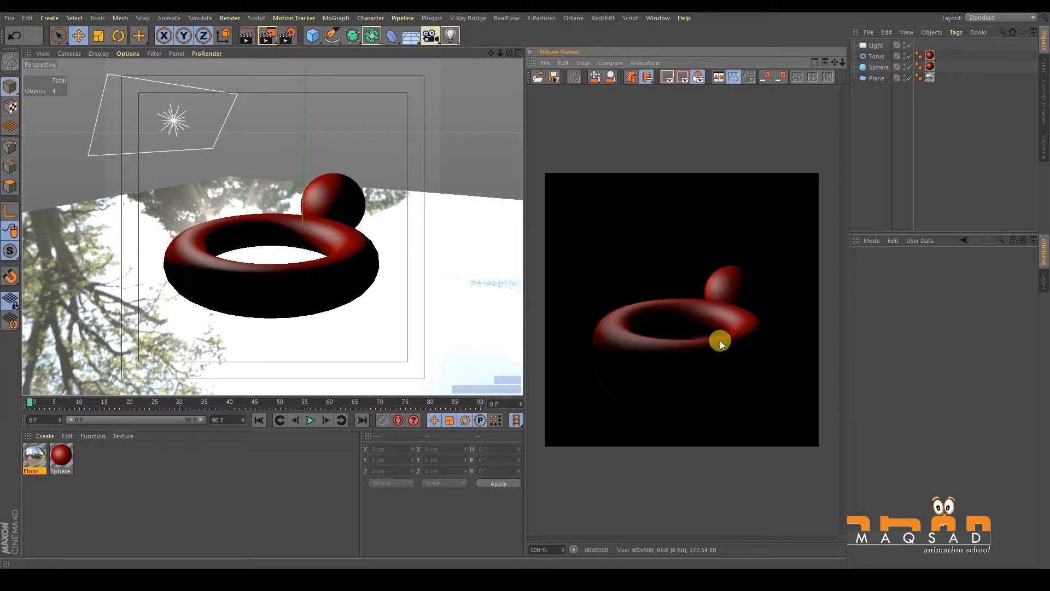
- Pitch the area light to about -87°, move it above the objects to about Y 234 cm, Z -60 cm, and render
left_click(176, 107)
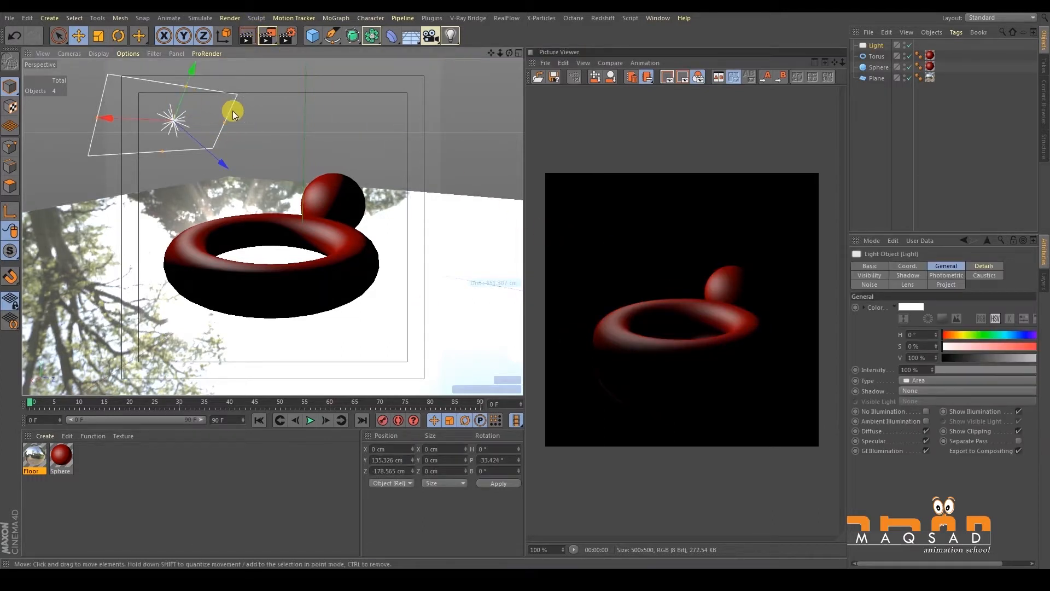
key("r")
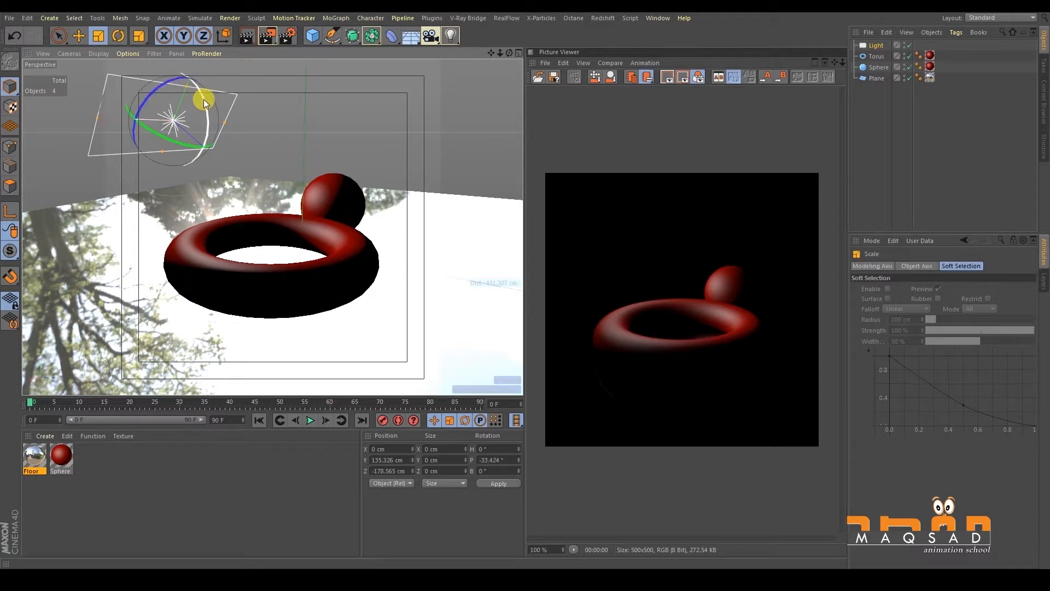
left_click_drag(206, 101, 314, 105)
key("e")
left_click_drag(263, 187, 255, 93)
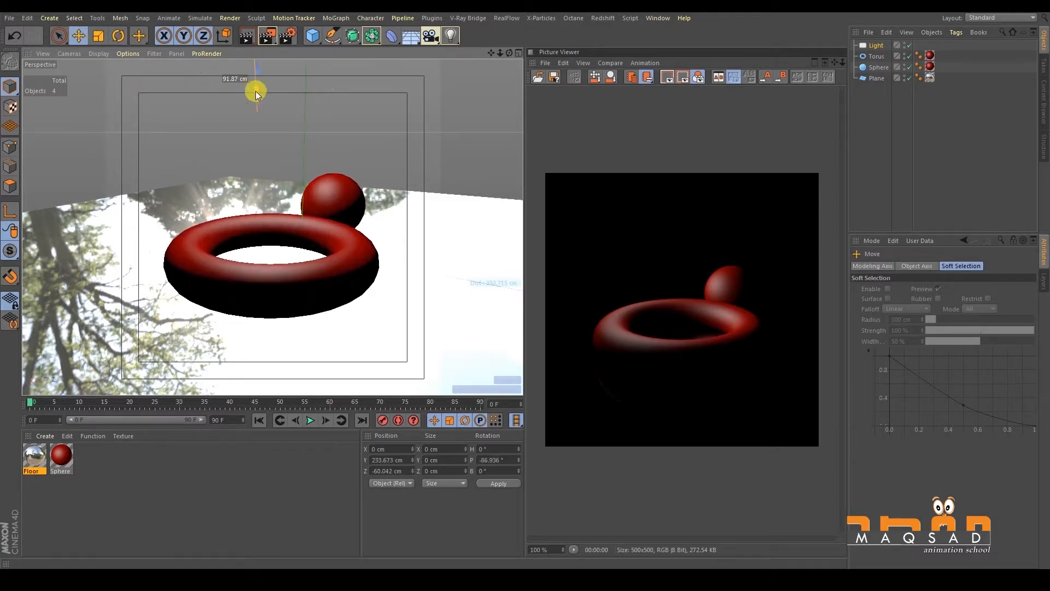
left_click(273, 36)
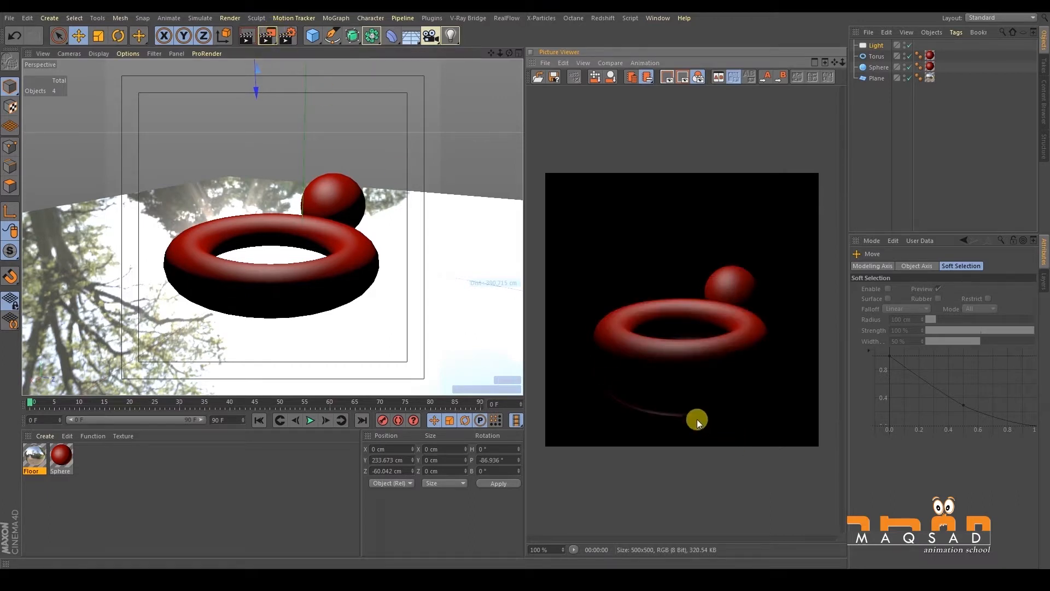
scroll(684, 385, "up", 1)
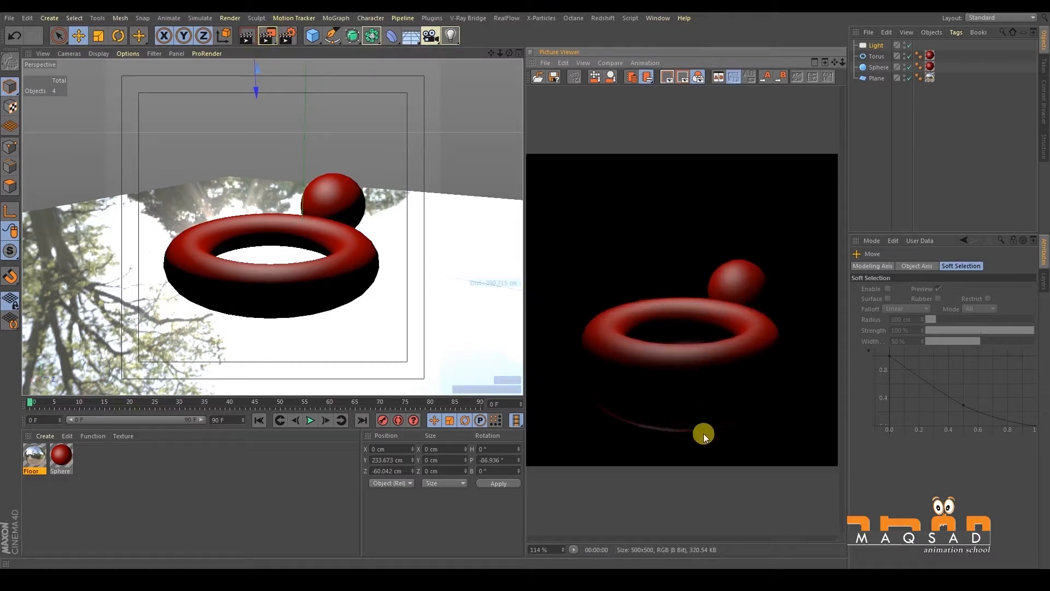
scroll(701, 415, "down", 1)
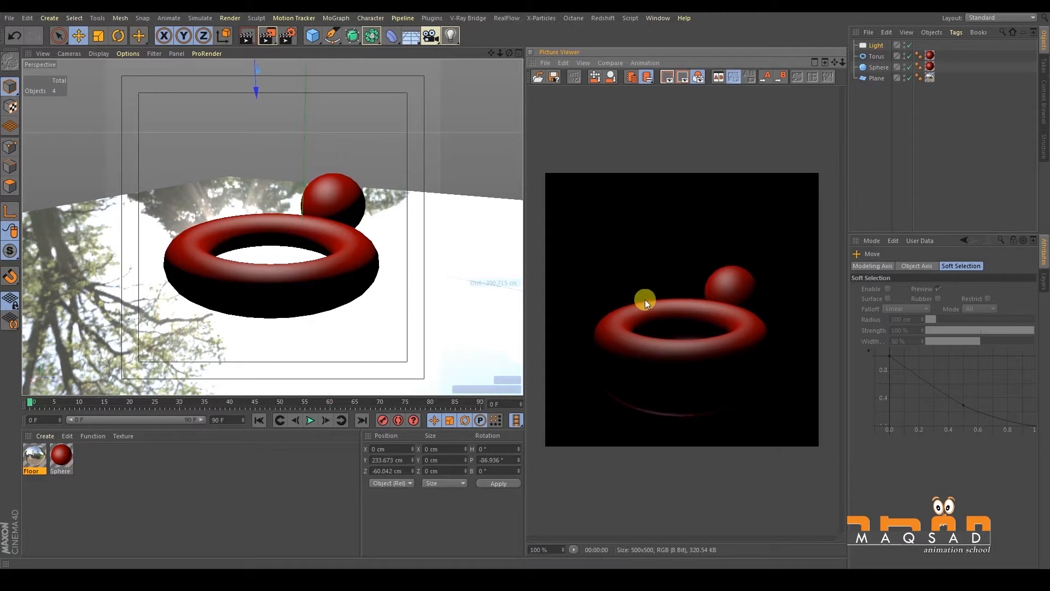
- Open the Floor material's reflection Layer 1 settings and enlarge the Material Editor without covering the render
double_click(34, 455)
left_click_drag(325, 73, 279, 68)
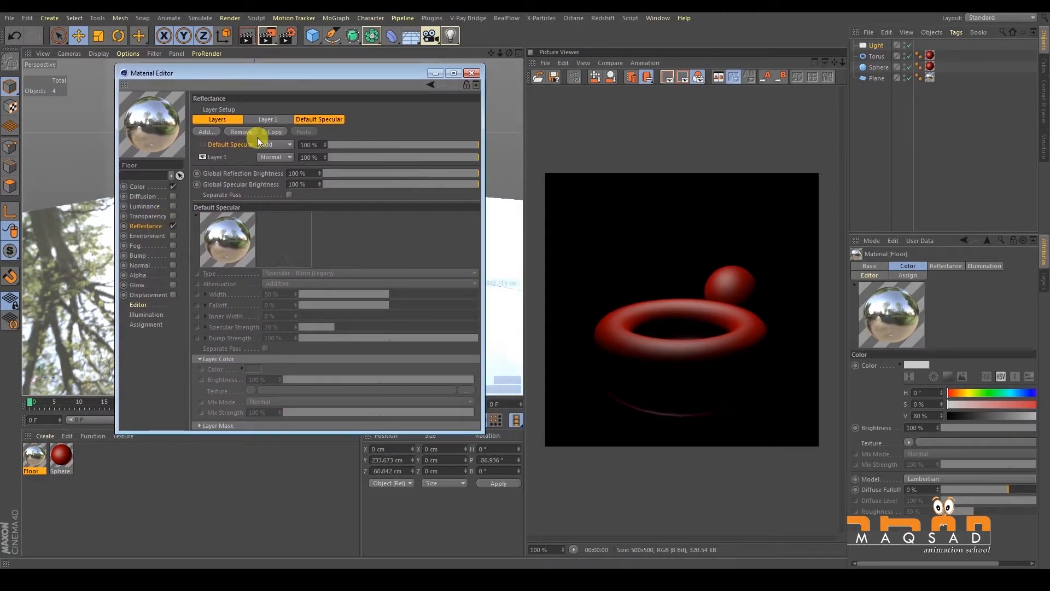
left_click(223, 155)
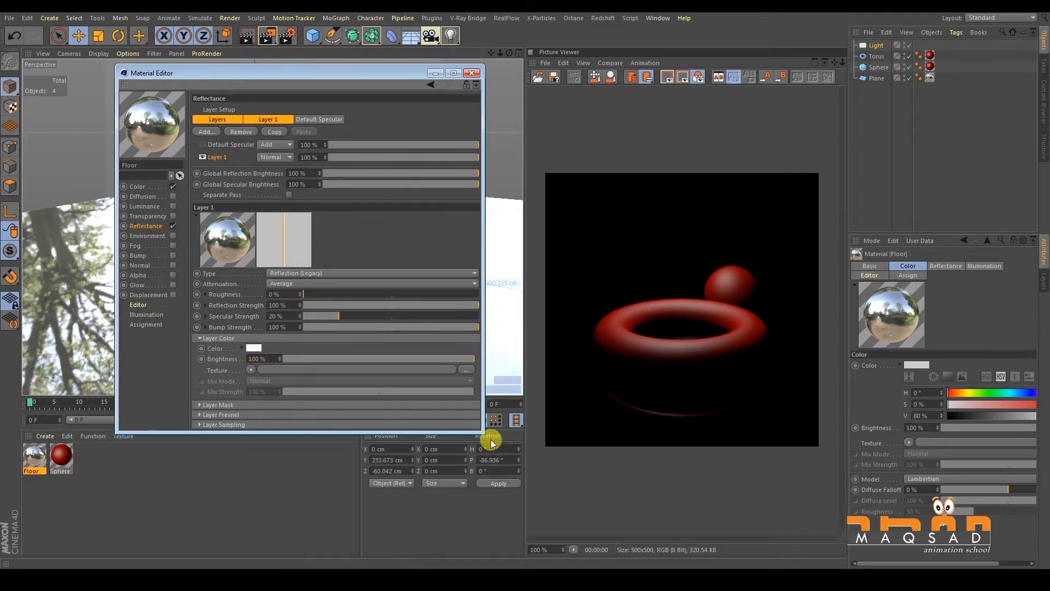
left_click_drag(482, 429, 516, 494)
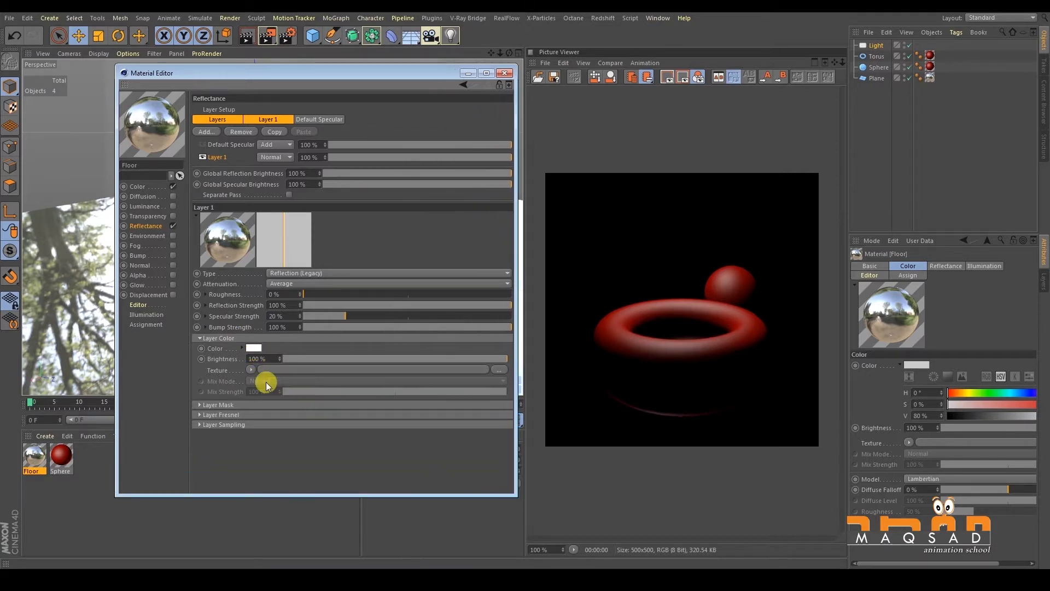
- Darken the reflection layer's colour to a mid grey, render the scene and close the Material Editor
left_click(255, 349)
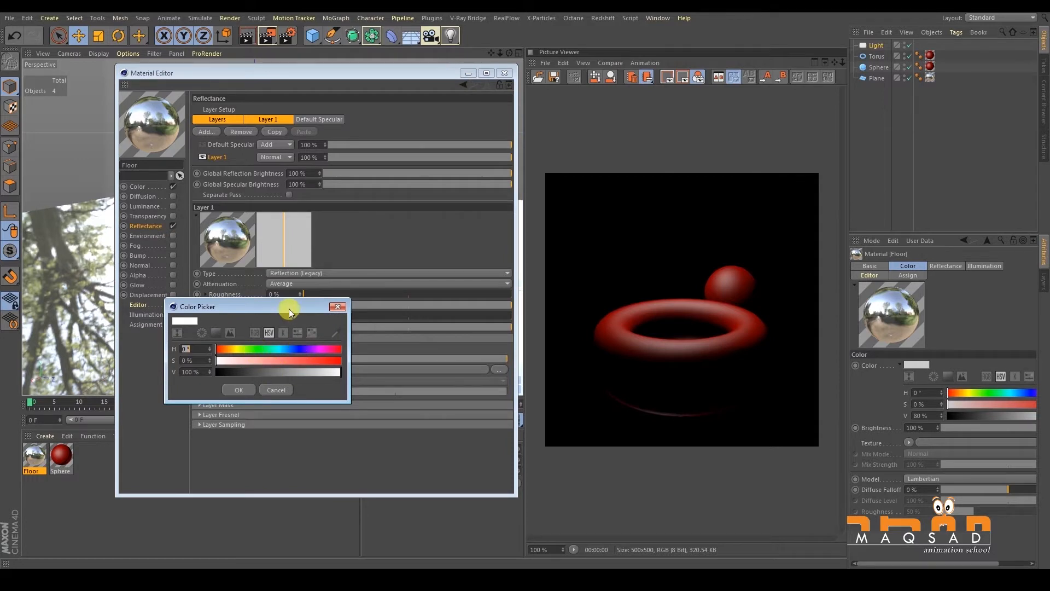
left_click_drag(289, 308, 448, 151)
left_click_drag(462, 213, 436, 214)
left_click(398, 231)
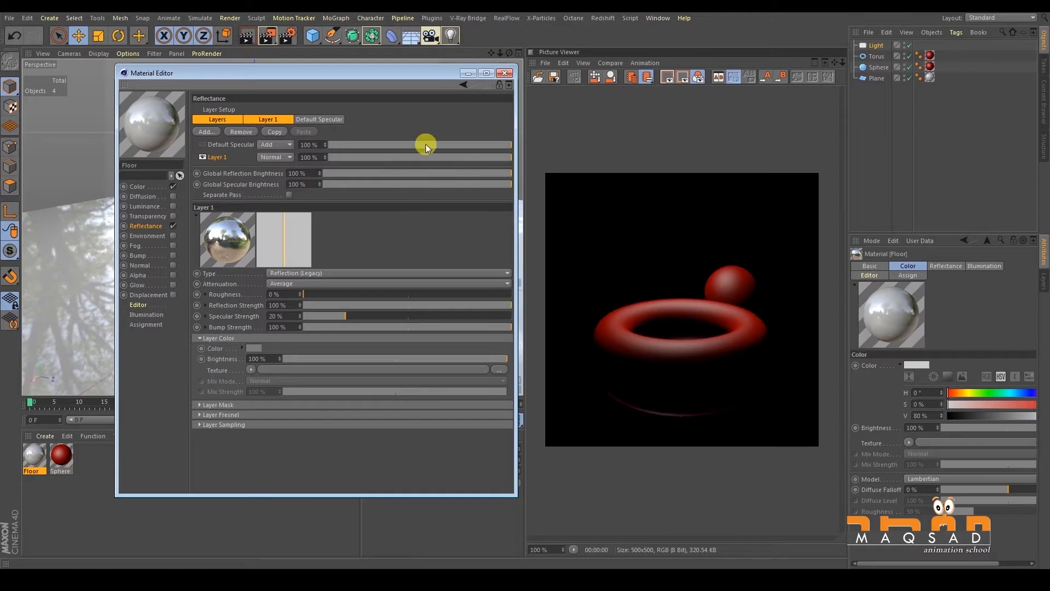
left_click(268, 37)
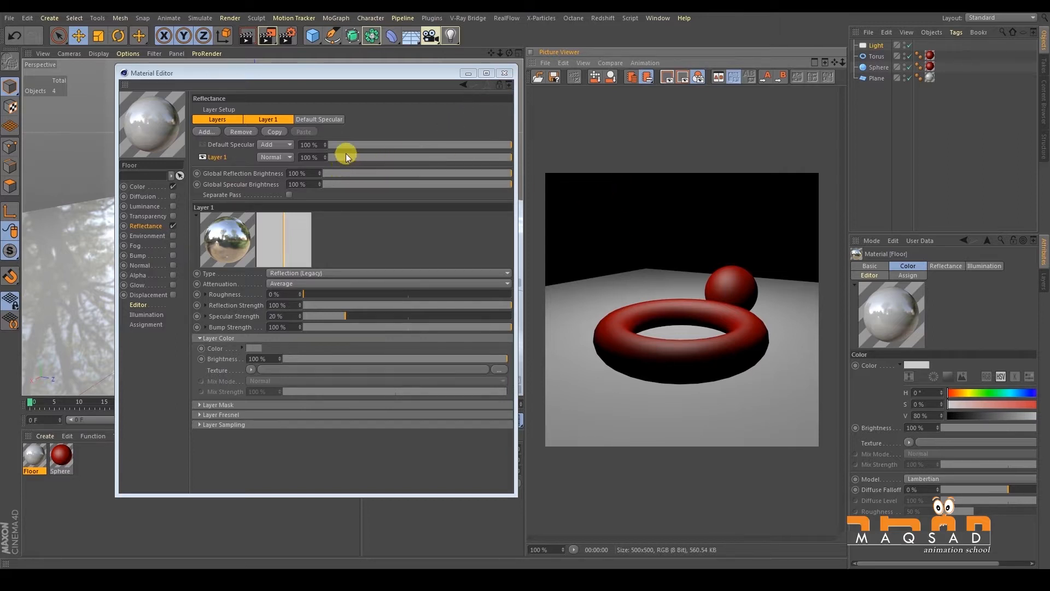
left_click(504, 73)
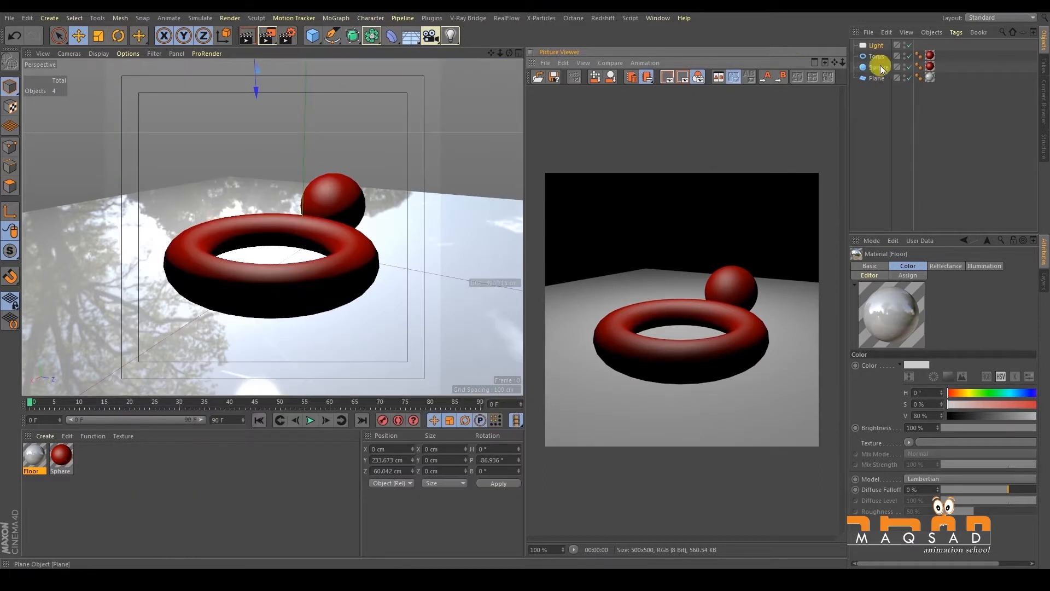
- Set the area light's intensity to 300 % and render the scene
left_click(877, 46)
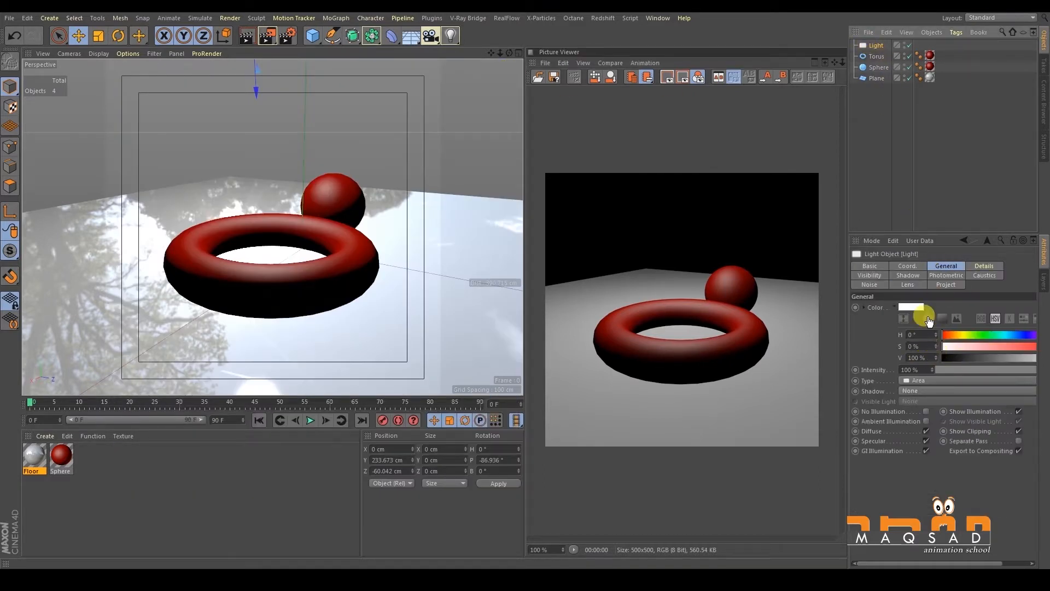
left_click(908, 266)
left_click(944, 266)
left_click(914, 368)
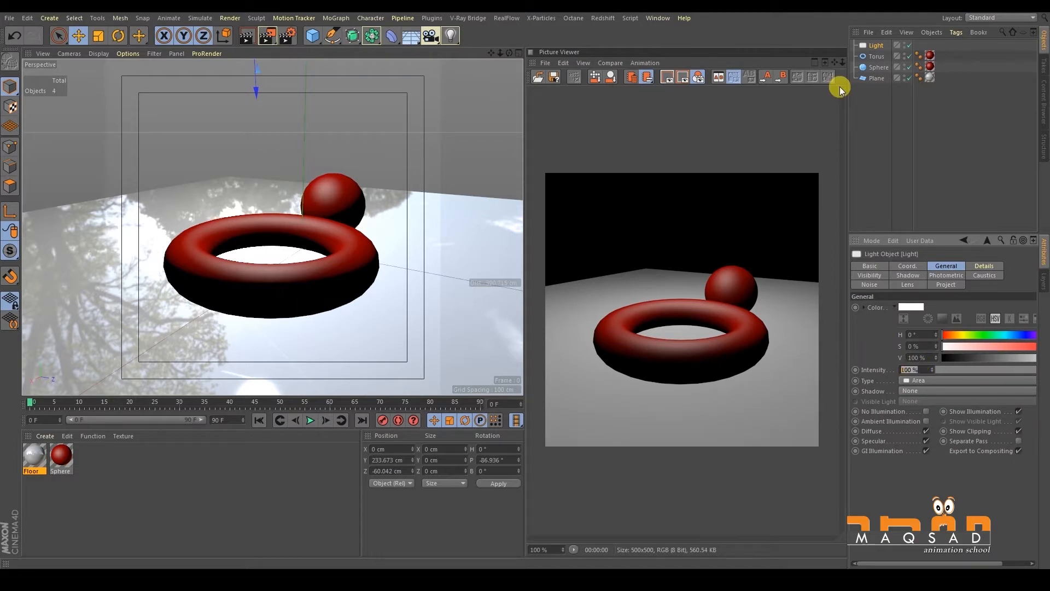
key("Return")
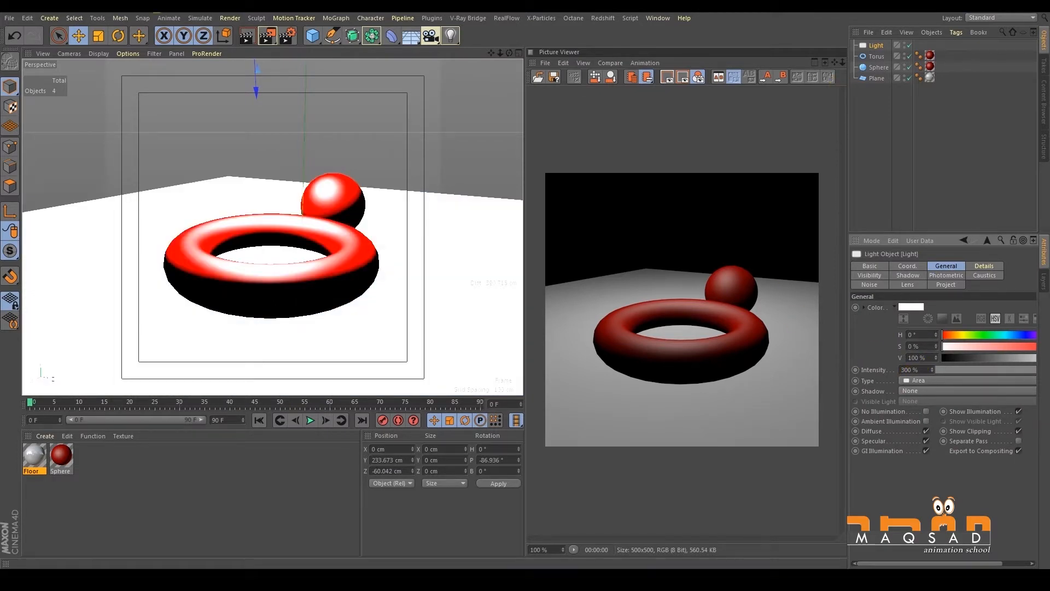
left_click(269, 36)
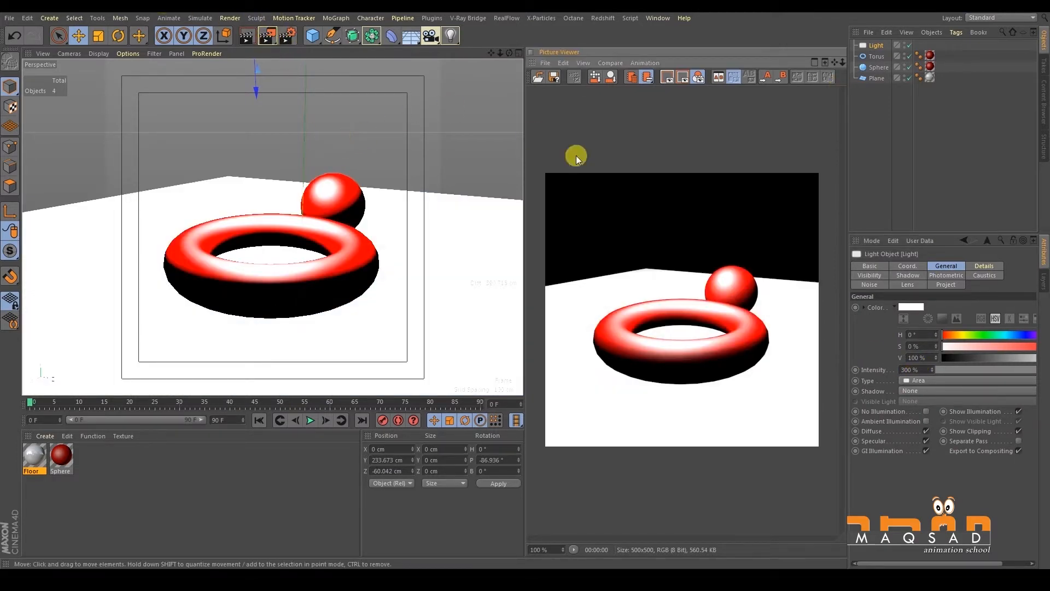
- Set the area light's intensity back to 100 % and render the scene again
left_click(917, 367)
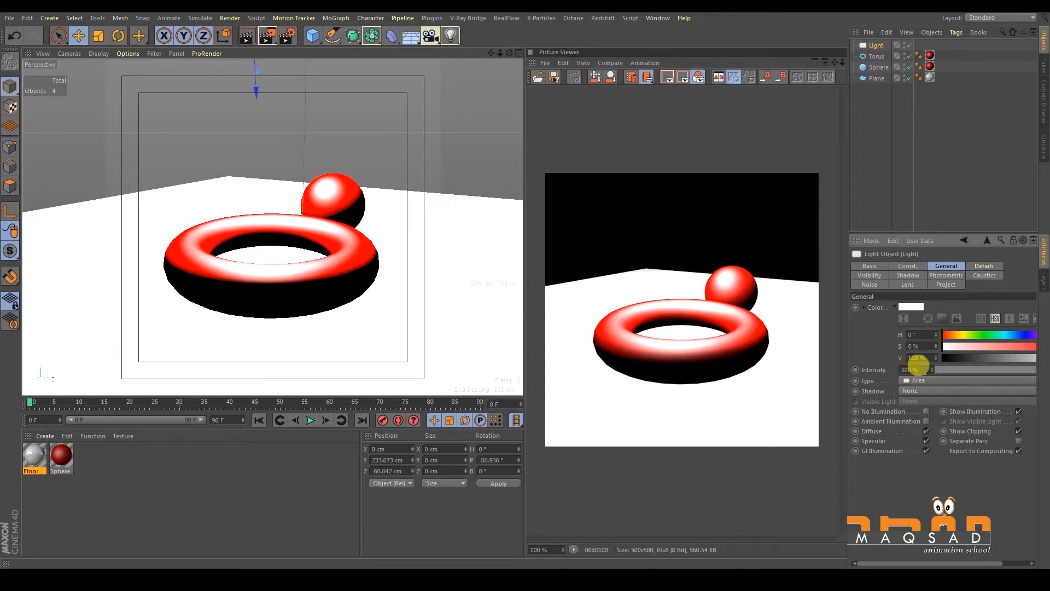
type("100")
key("Return")
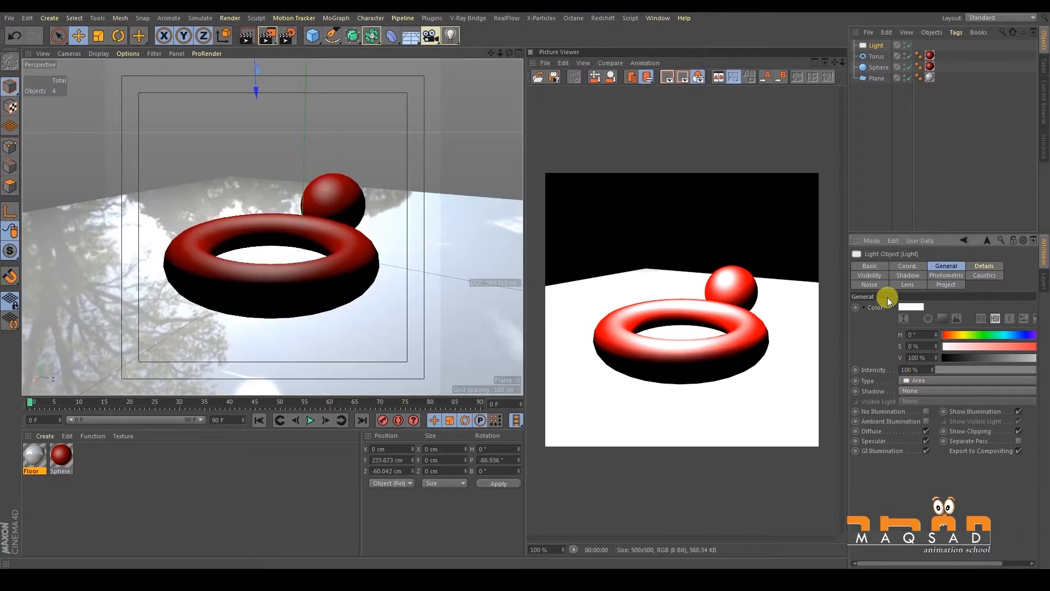
left_click(271, 37)
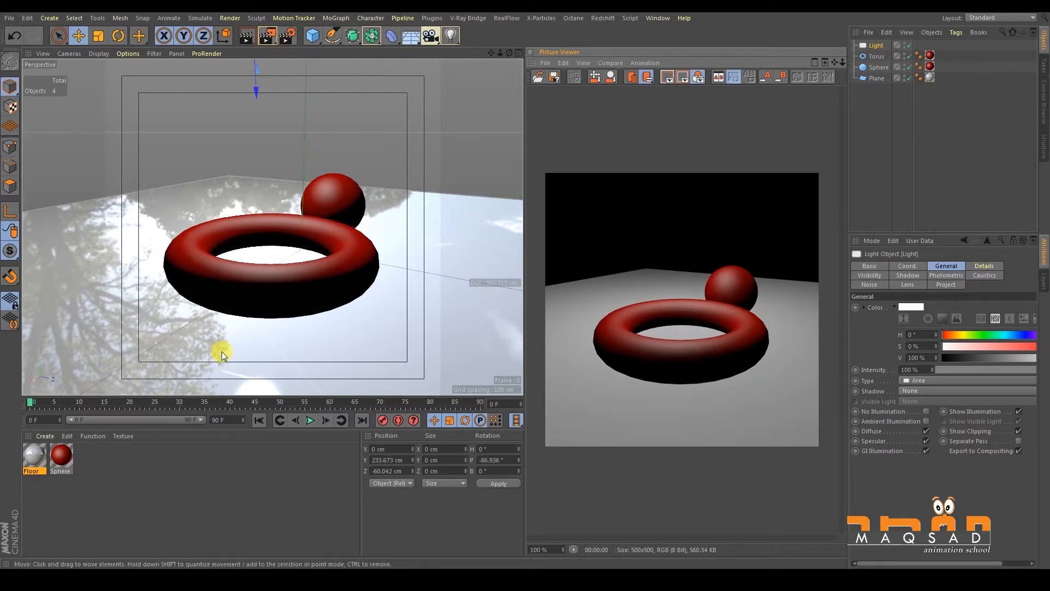
- Check the Floor material in the Material Editor, deselect the light and render the scene once more
left_click(60, 455)
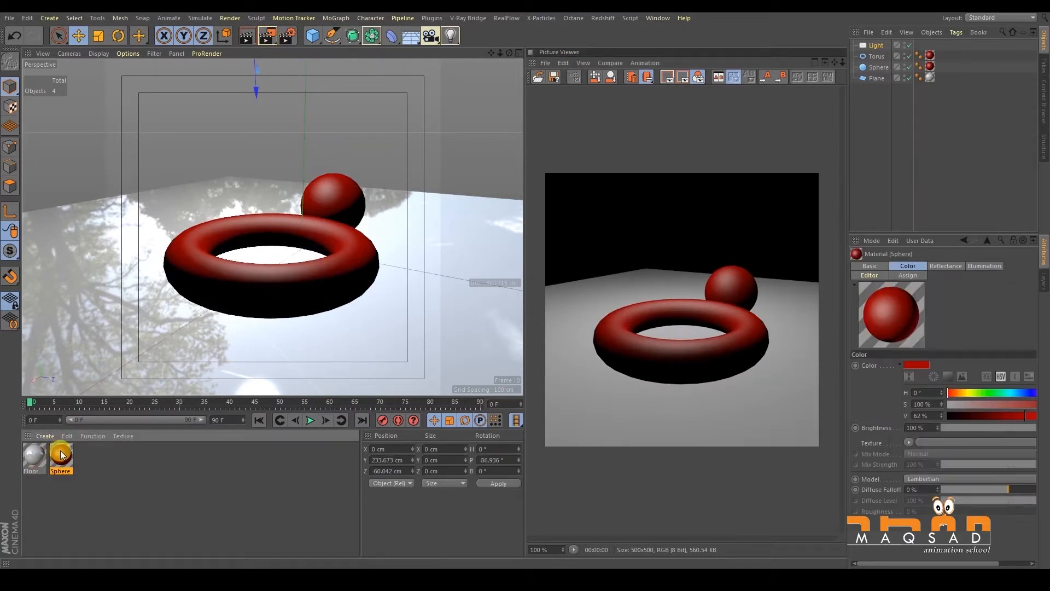
double_click(39, 453)
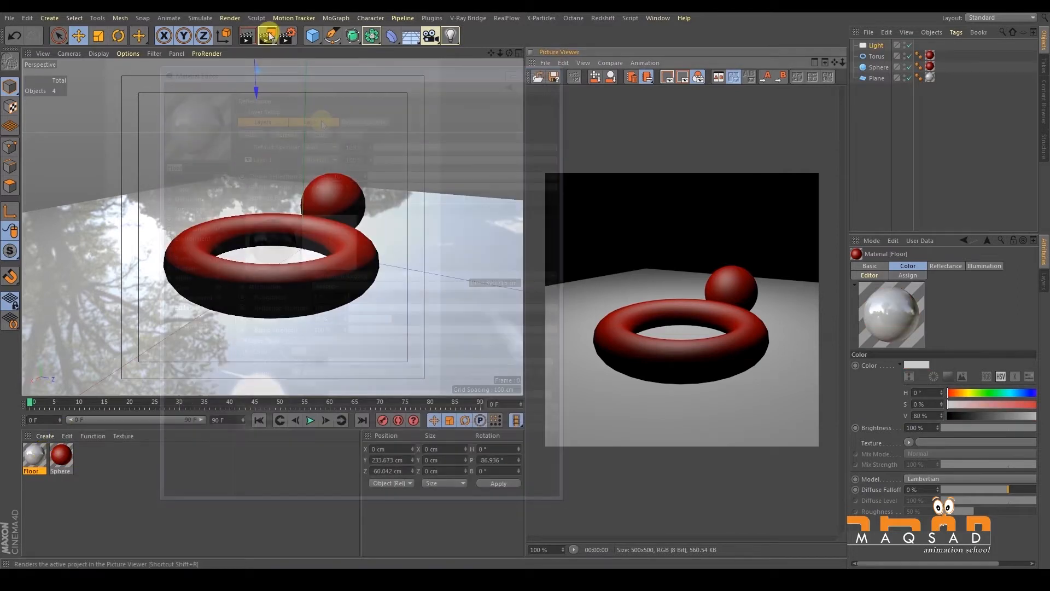
left_click(268, 94)
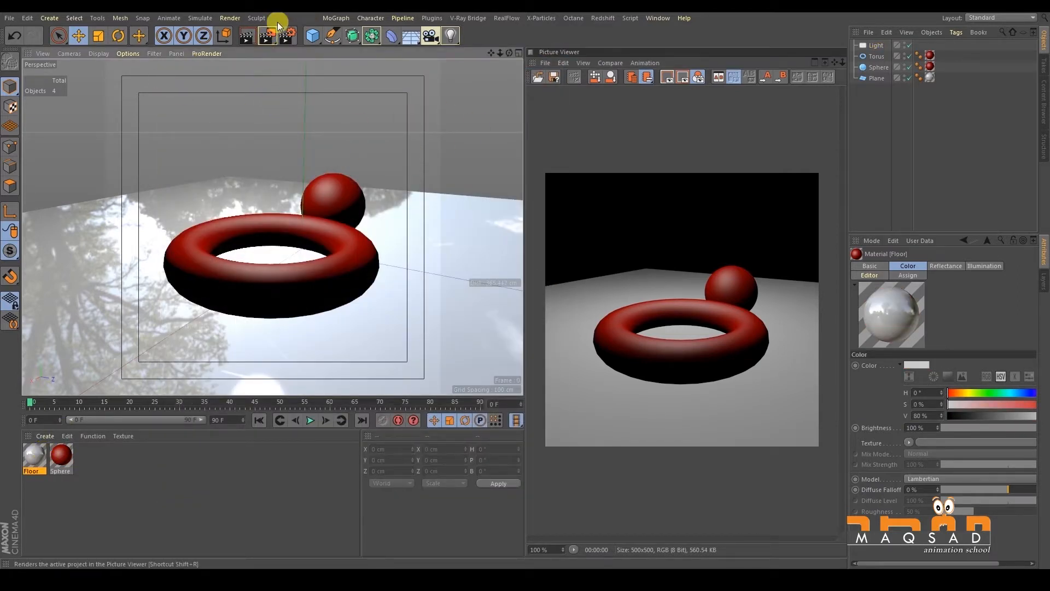
left_click(268, 36)
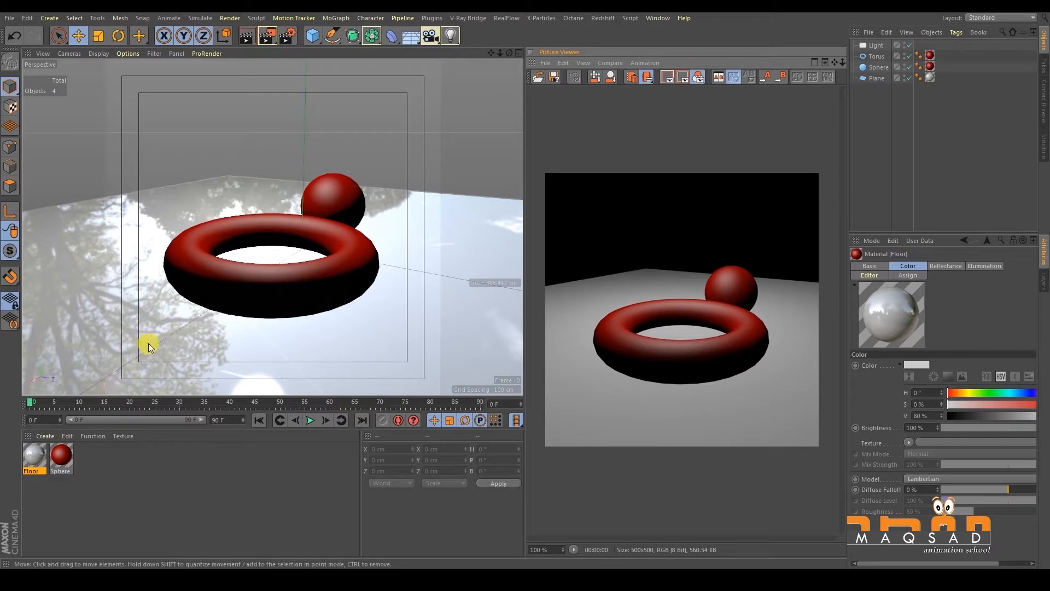
- Render the scene to the Picture Viewer from a close view, a distant view and a close view again
left_click_drag(255, 248, 252, 244, "alt")
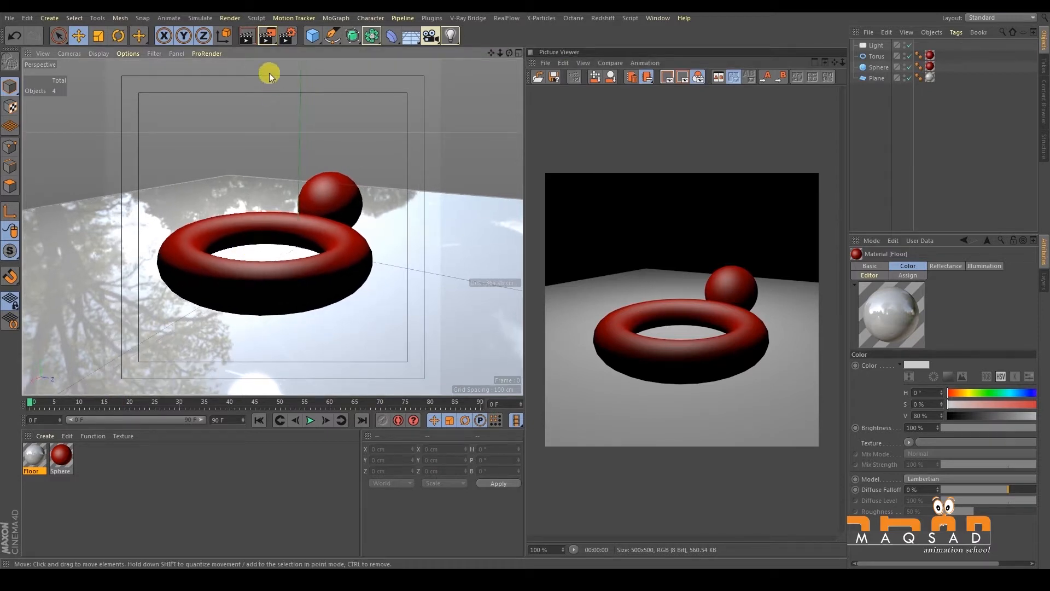
left_click(266, 37)
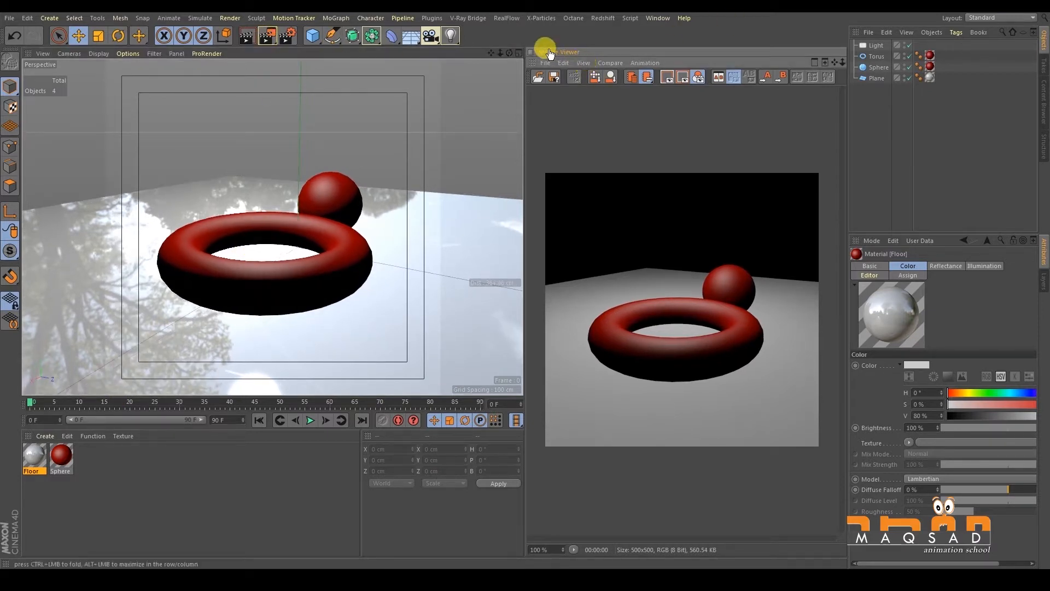
left_click(252, 35)
scroll(291, 130, "down", 6)
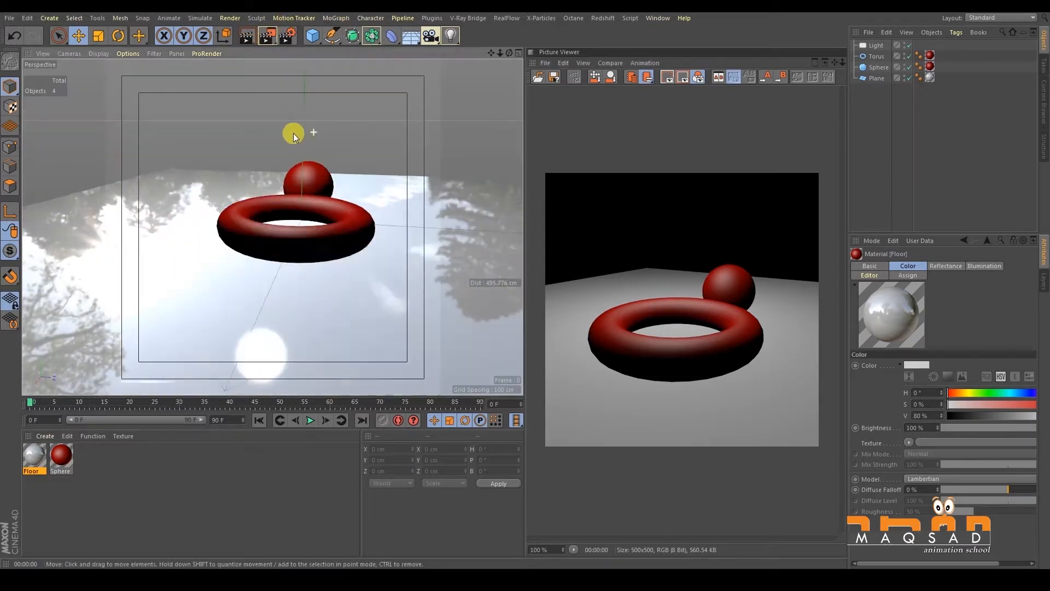
left_click(267, 35)
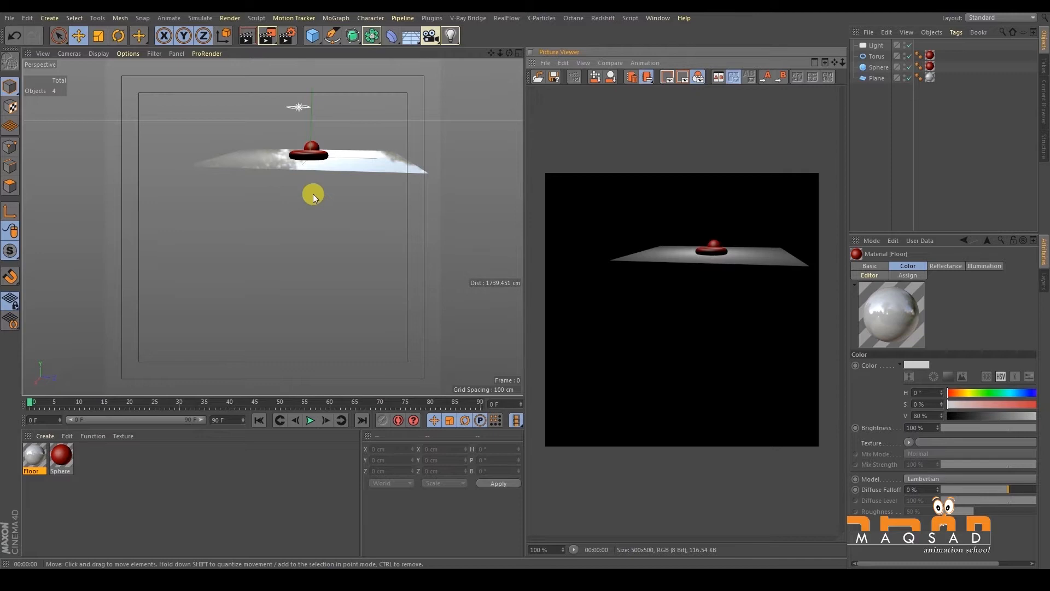
middle_click_drag(311, 193, 278, 203, "alt")
scroll(289, 180, "up", 8)
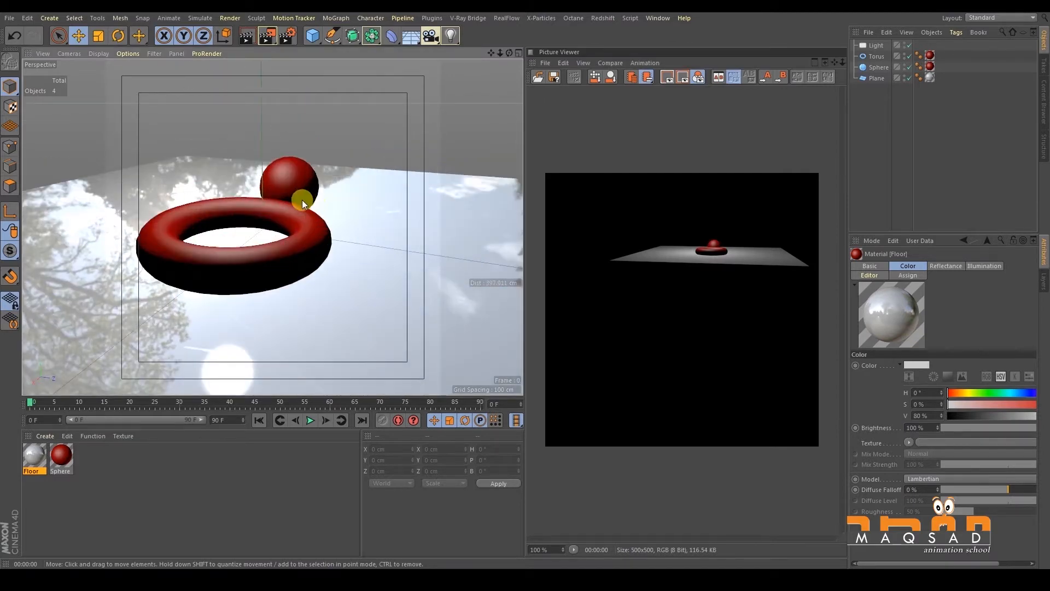
left_click(263, 37)
left_click_drag(295, 99, 302, 143, "alt")
- Add the Ambient Occlusion effect to the render settings, render the scene and close the settings
left_click(287, 37)
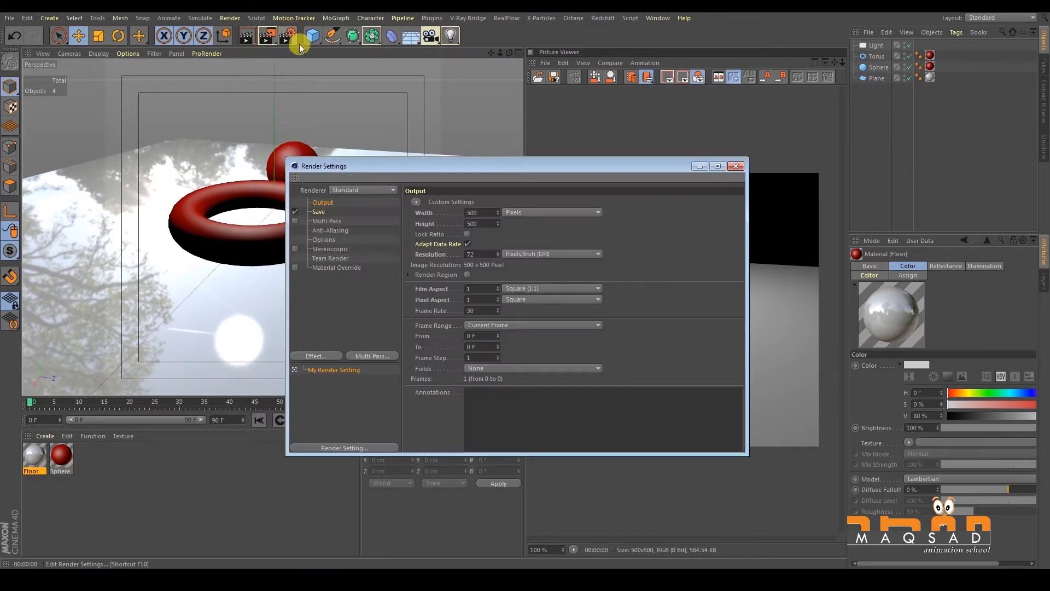
left_click(323, 358)
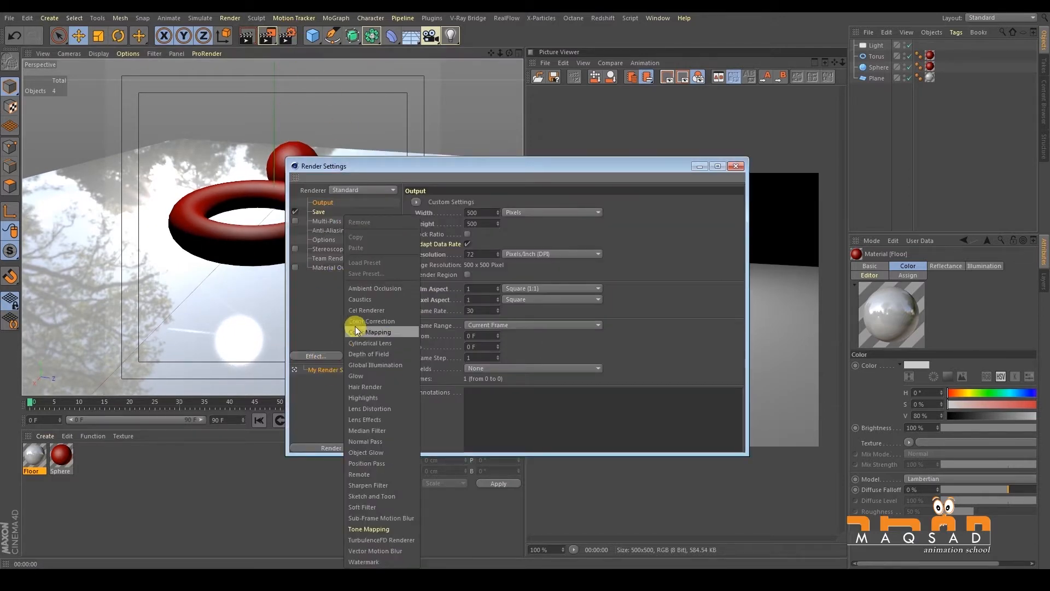
left_click(356, 289)
key("shift+r")
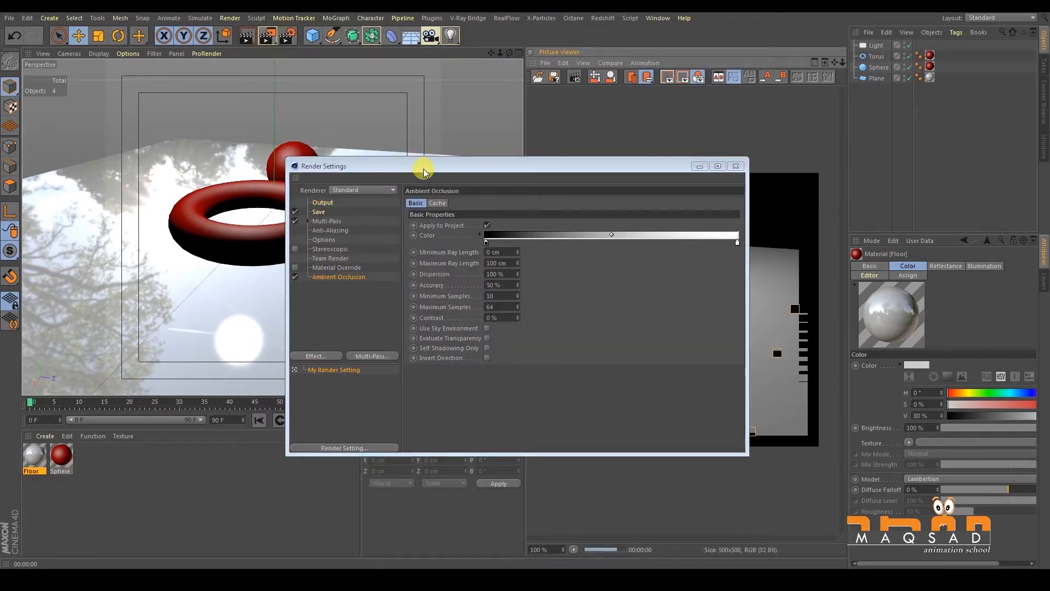
left_click_drag(424, 171, 244, 159)
left_click(558, 155)
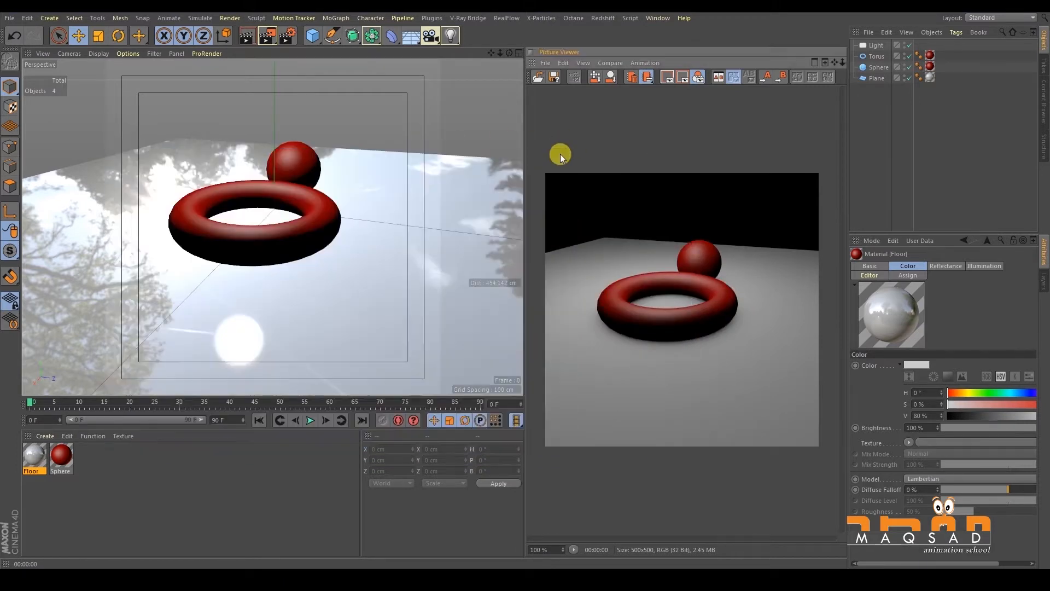
key("ctrl+b")
left_click(562, 151)
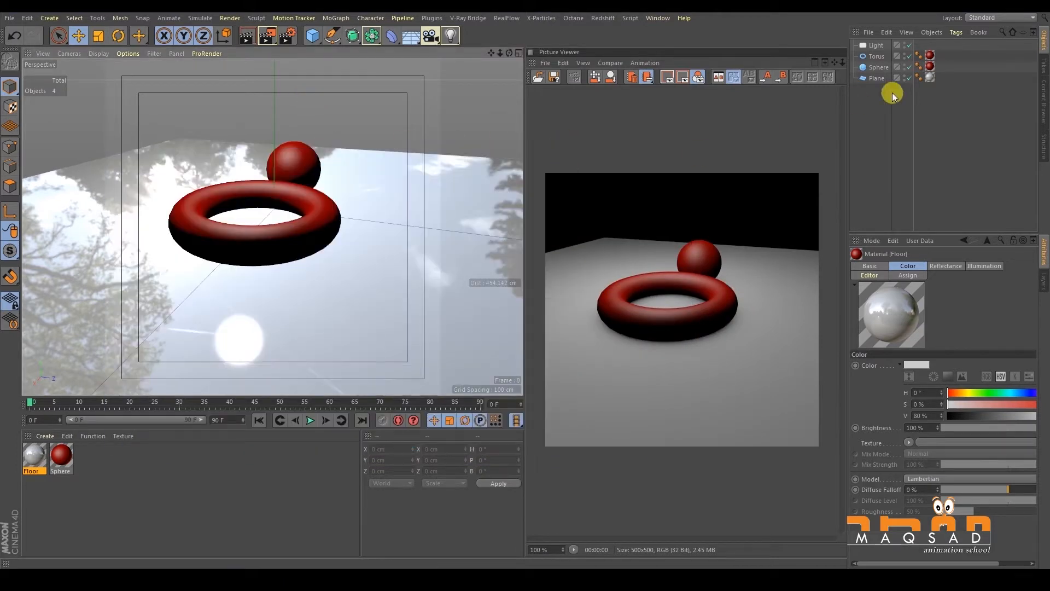
- Delete the plane's material tag, reapply the Floor material to the plane and render the scene
left_click(931, 76)
key("Delete")
left_click(228, 365)
left_click_drag(34, 456, 876, 78)
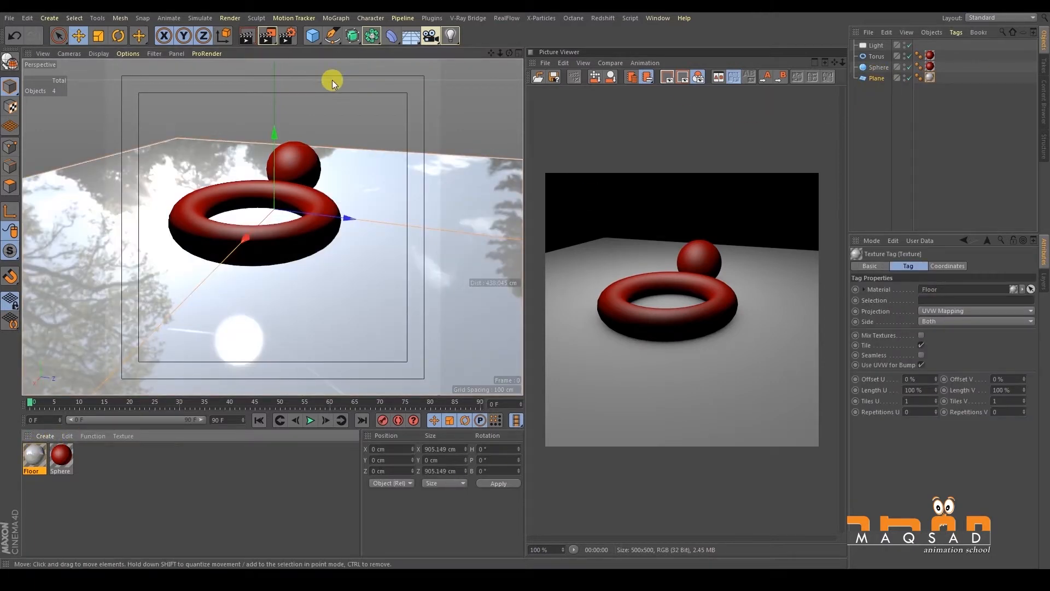
left_click(267, 36)
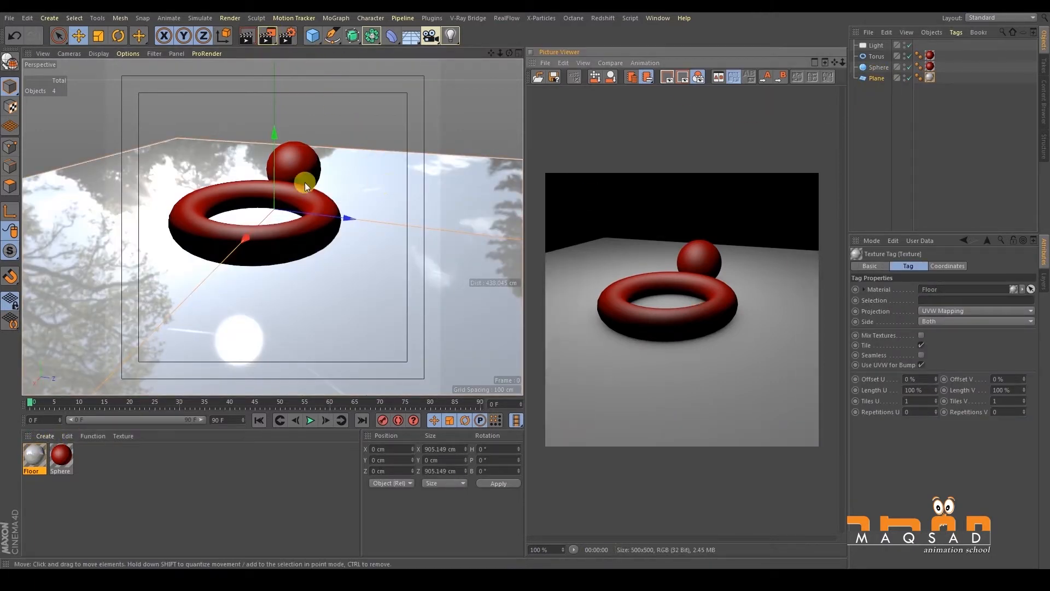
- Turn off the Ambient Occlusion effect in the render settings and select the torus in the scene
right_click_drag(304, 182, 257, 187, "alt")
left_click_drag(258, 188, 278, 249, "alt")
middle_click_drag(319, 254, 338, 266, "alt")
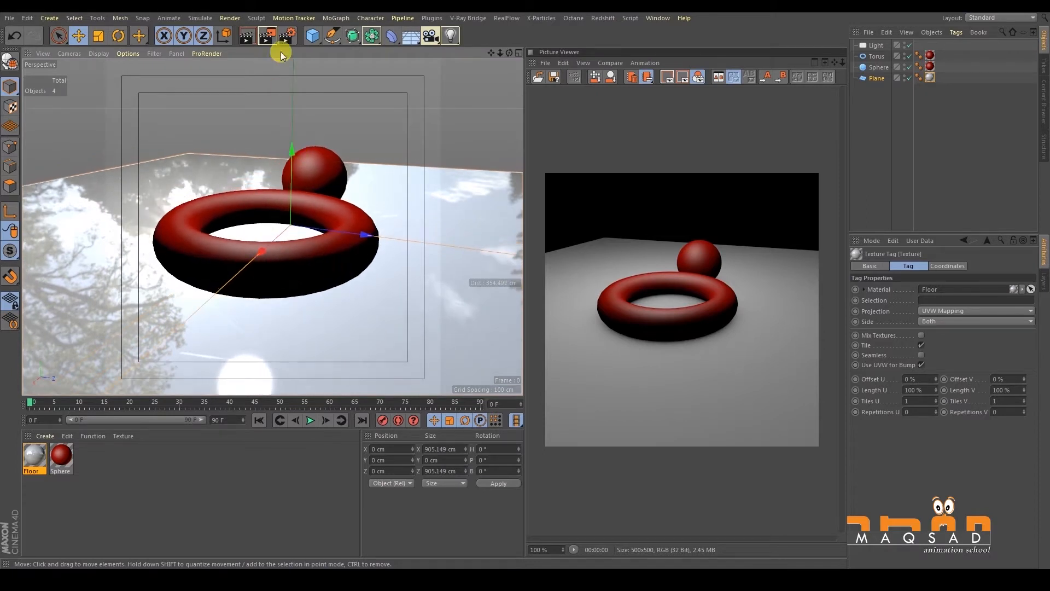
left_click(287, 36)
left_click(116, 268)
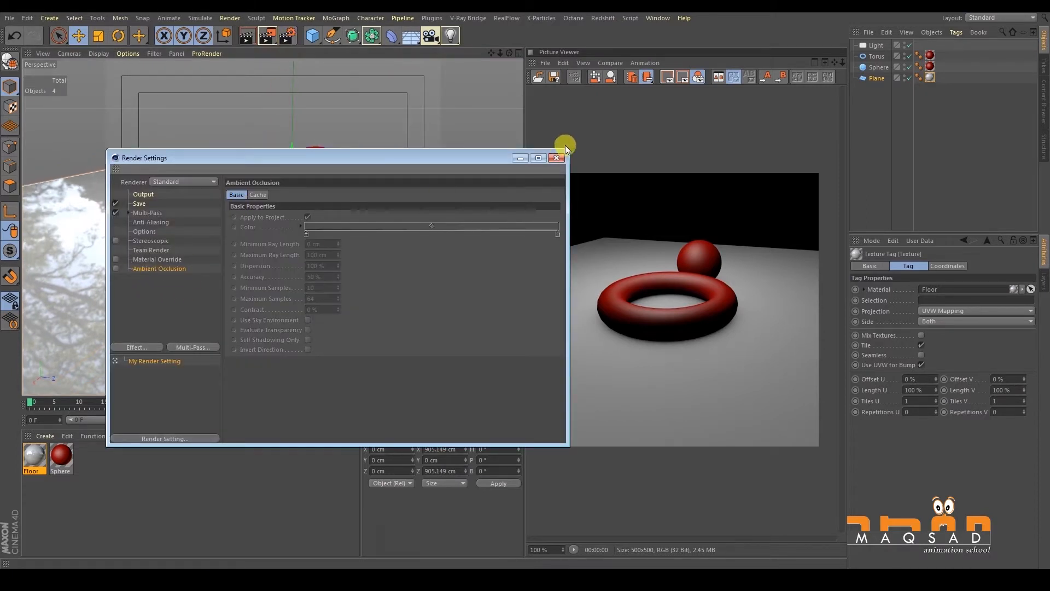
left_click(557, 158)
left_click(384, 127)
left_click(323, 246)
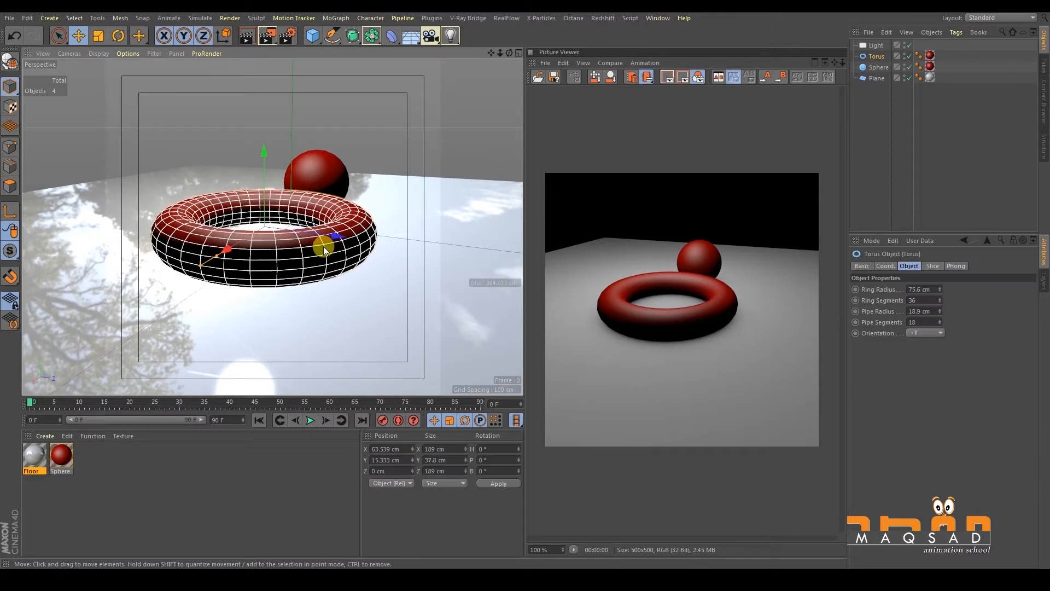
left_click_drag(280, 224, 276, 237, "alt")
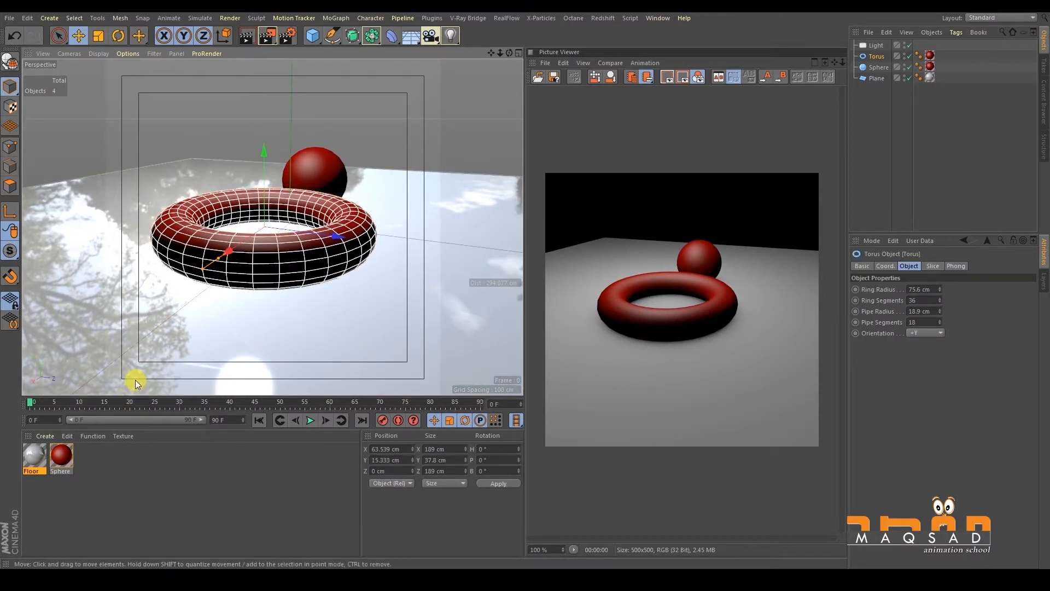
- Brighten the Floor material's reflection layer colour to white, render the scene and recheck the material's reflectance settings
left_click(40, 450)
double_click(40, 451)
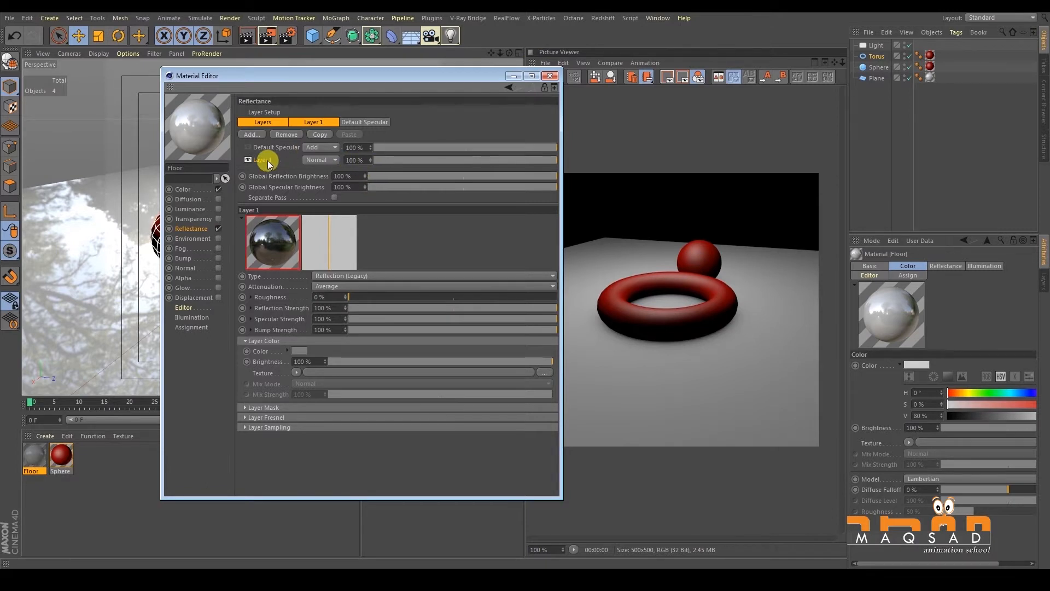
left_click(304, 351)
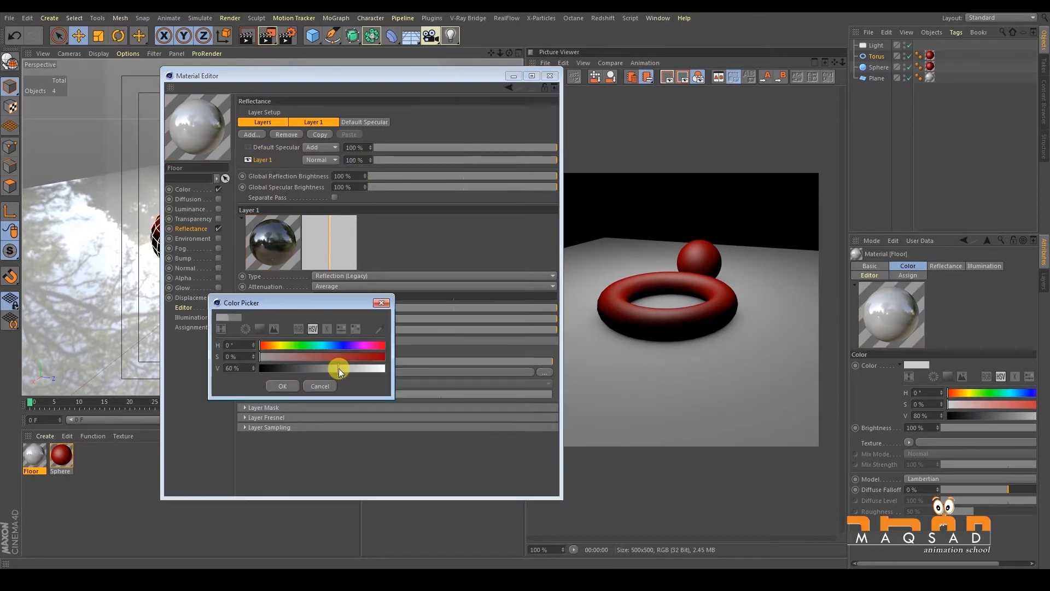
left_click(283, 385)
left_click(550, 75)
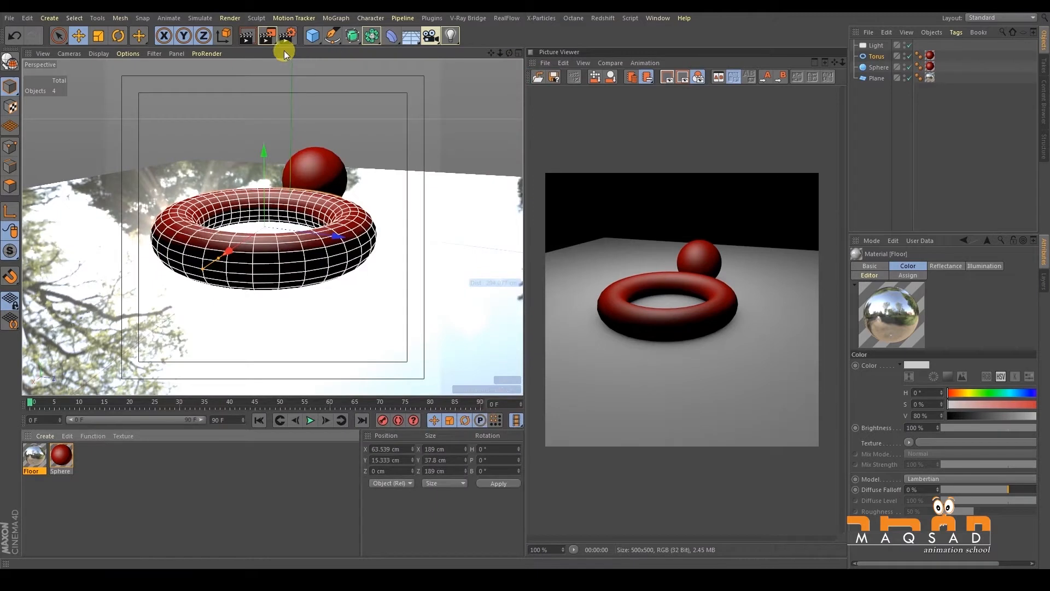
key("shift+r")
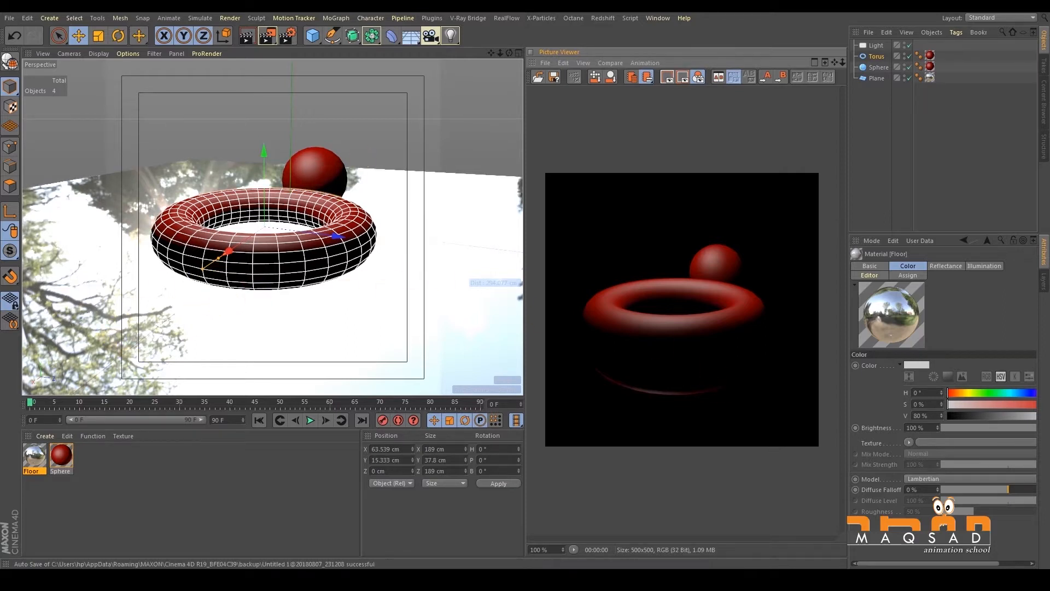
double_click(32, 458)
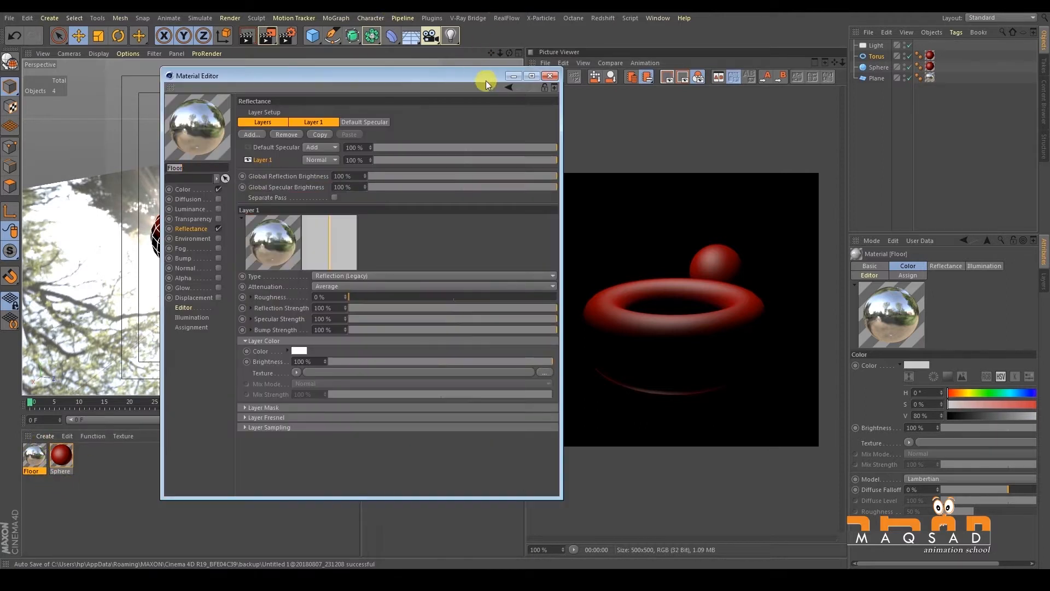
left_click(550, 76)
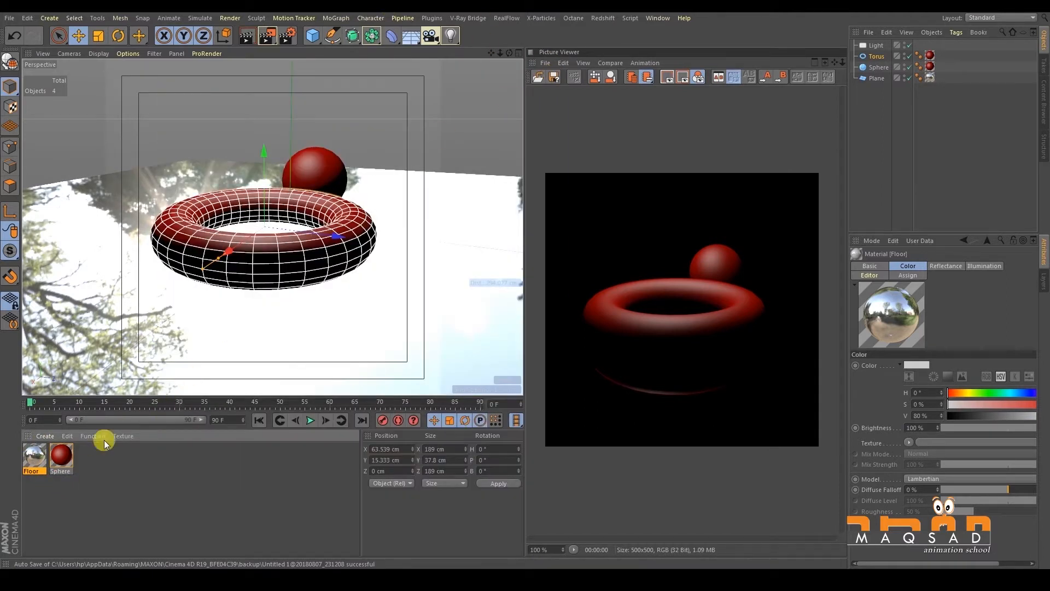
- Add a Reflection (Legacy) layer to the Sphere material's reflectance and render the scene
left_click(61, 461)
double_click(60, 462)
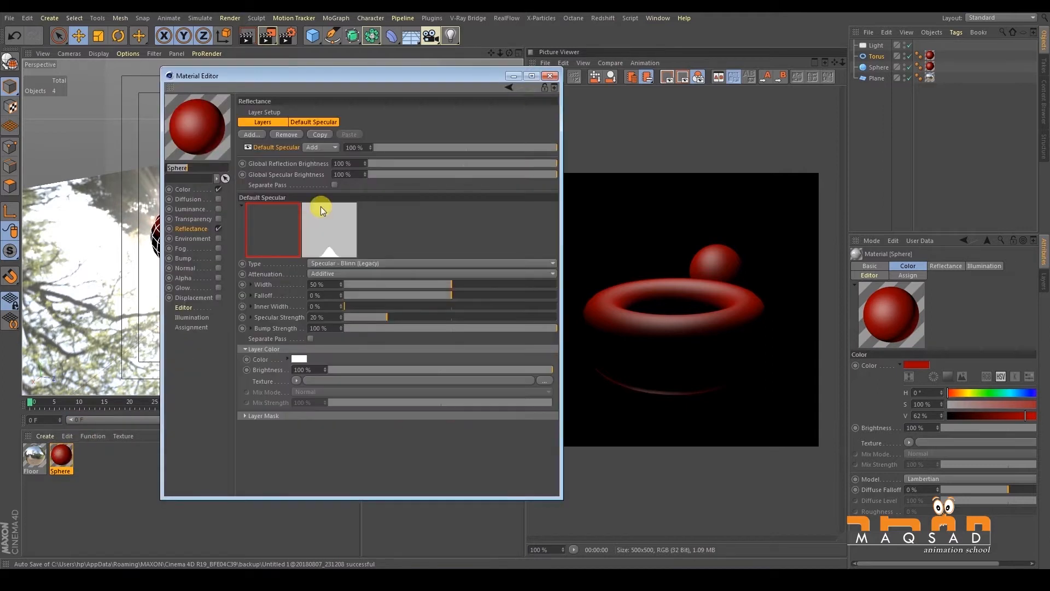
left_click(261, 135)
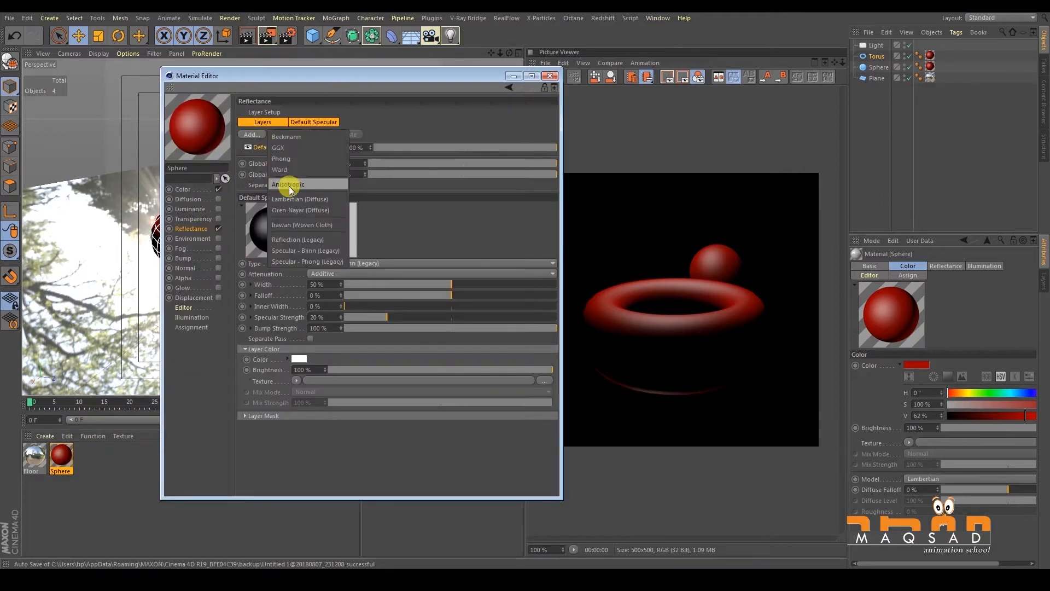
left_click(305, 212)
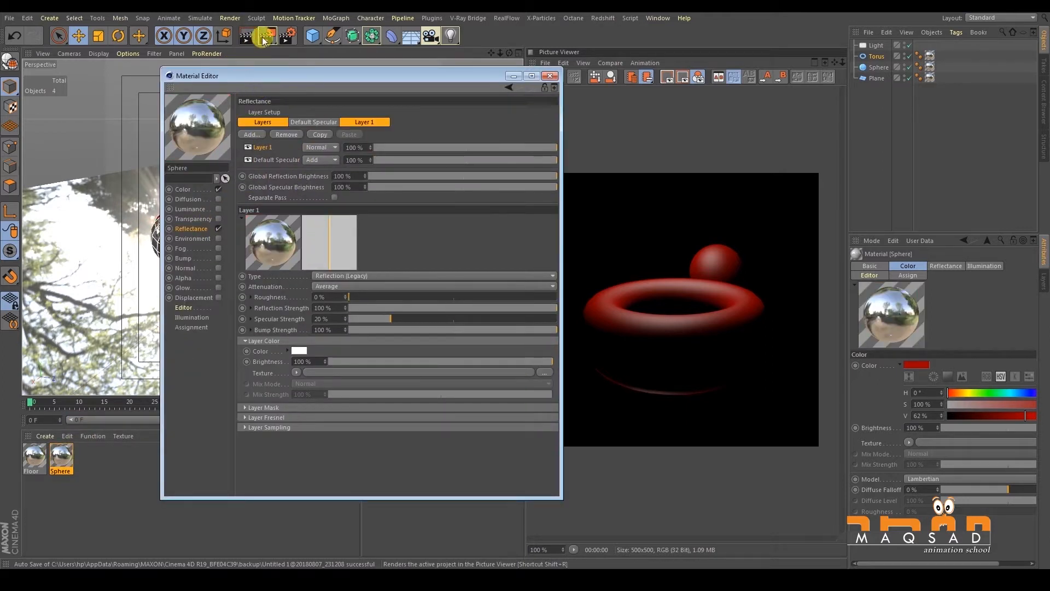
left_click(267, 37)
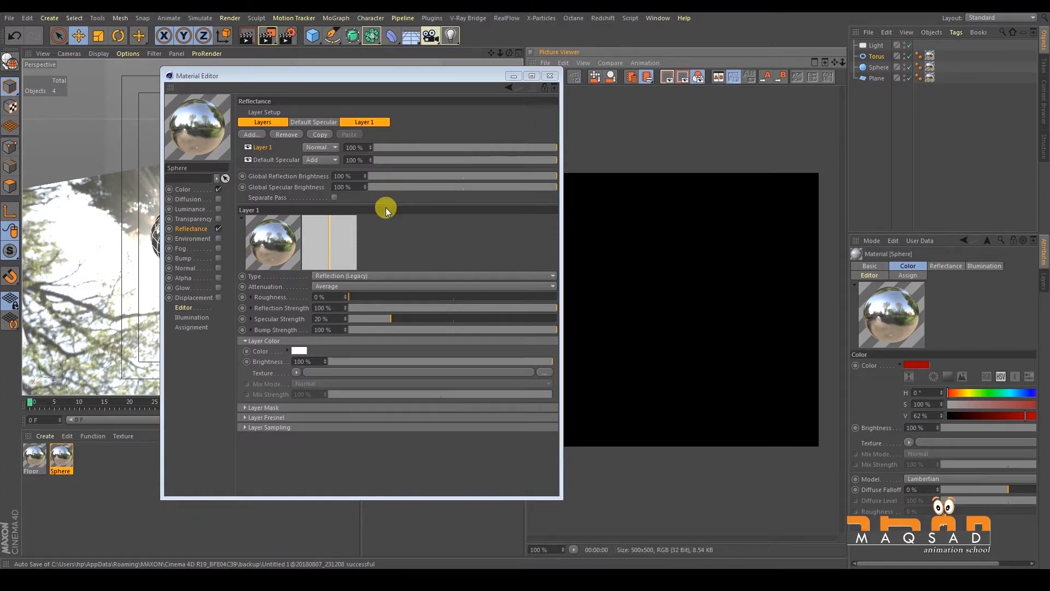
left_click(550, 76)
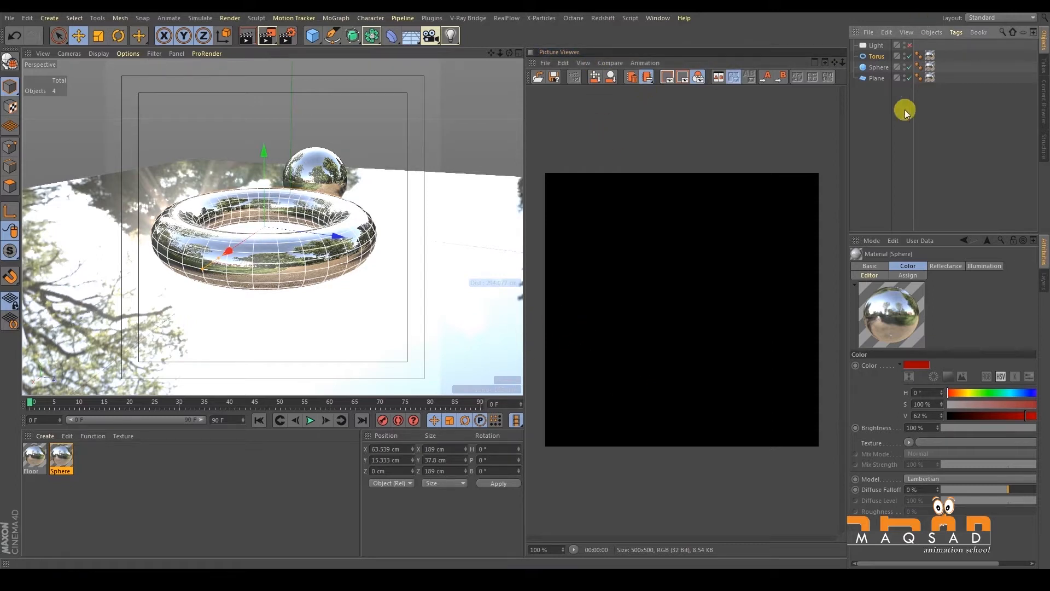
- Clear the object selection and disable the area light
left_click(905, 111)
left_click(317, 172)
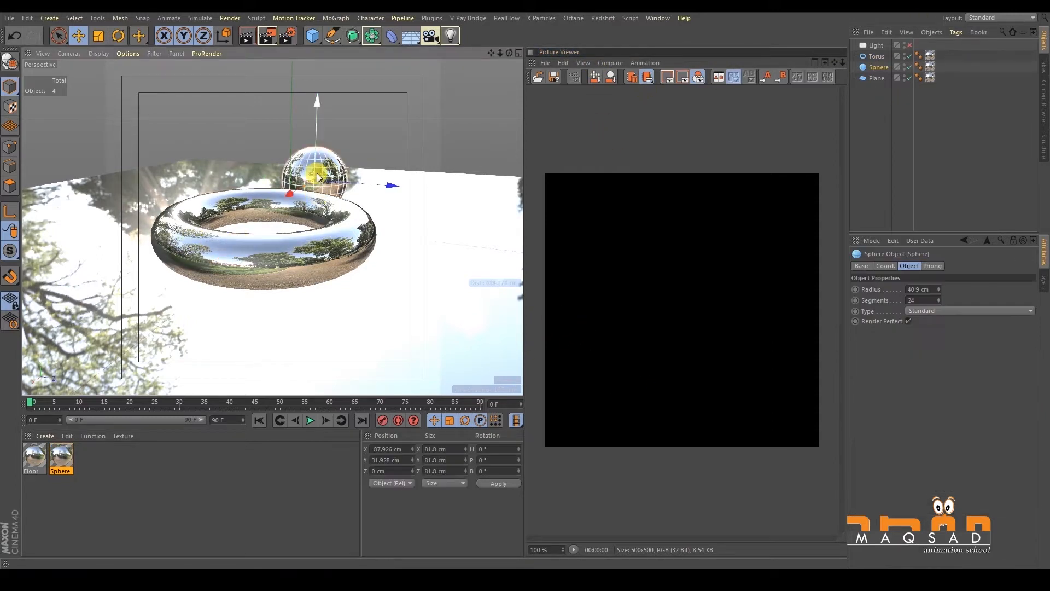
left_click(356, 133)
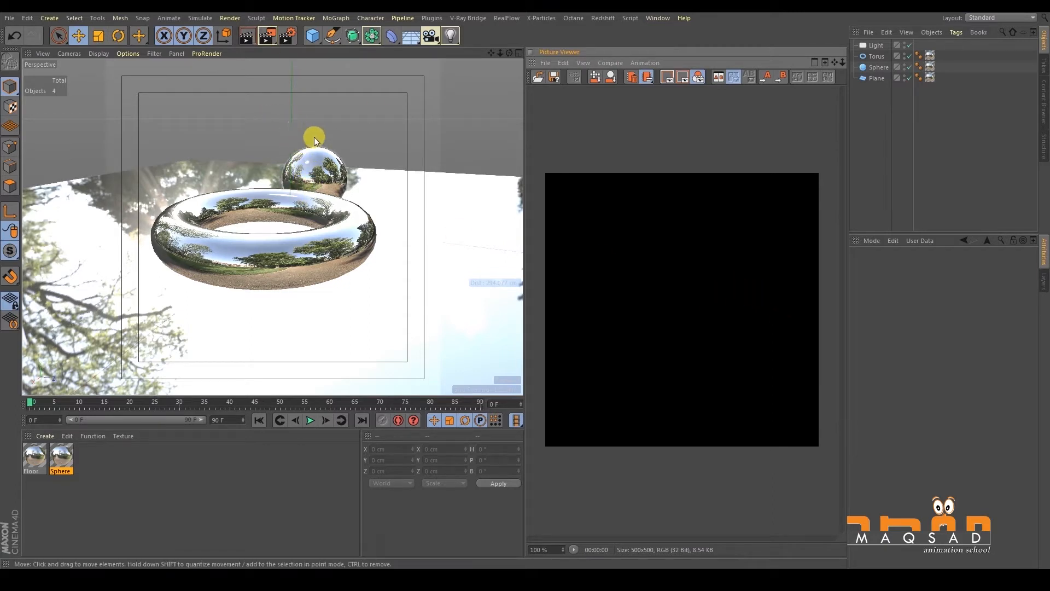
left_click(909, 45)
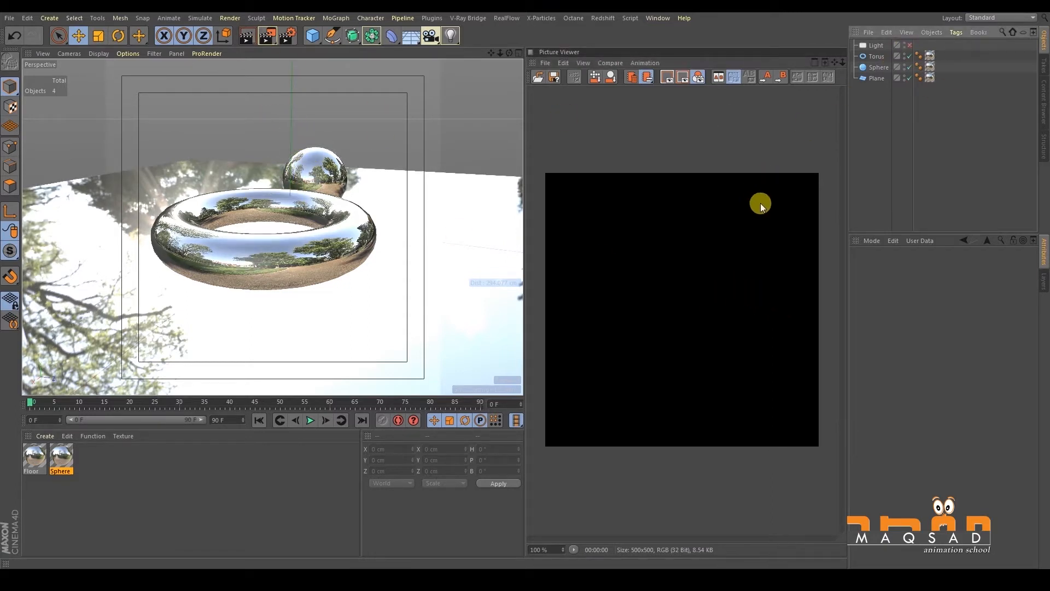
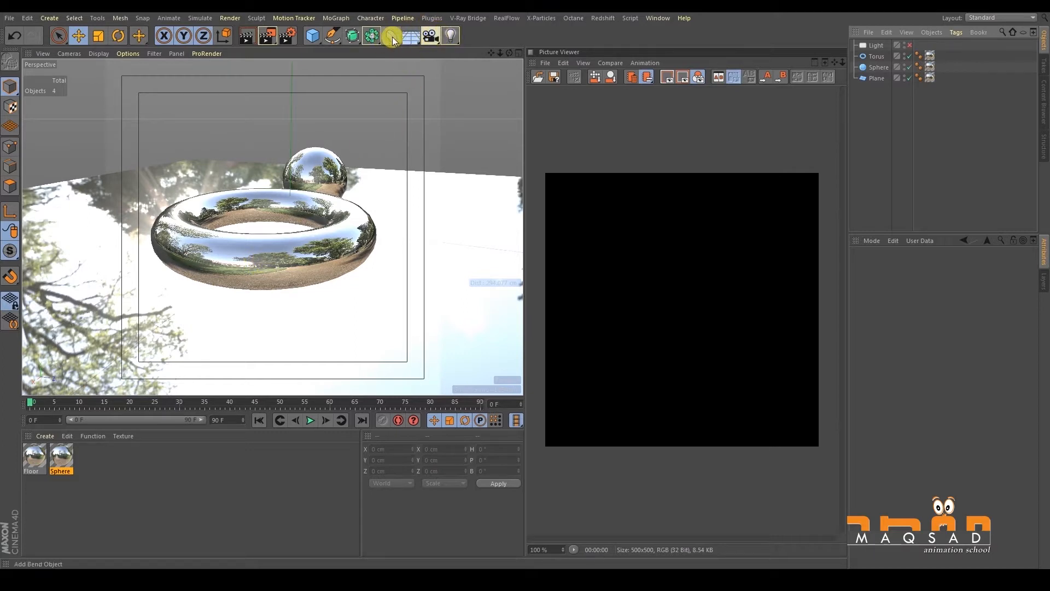
- Add a Physical Sky object to the scene and render it to the Picture Viewer
left_click(410, 36)
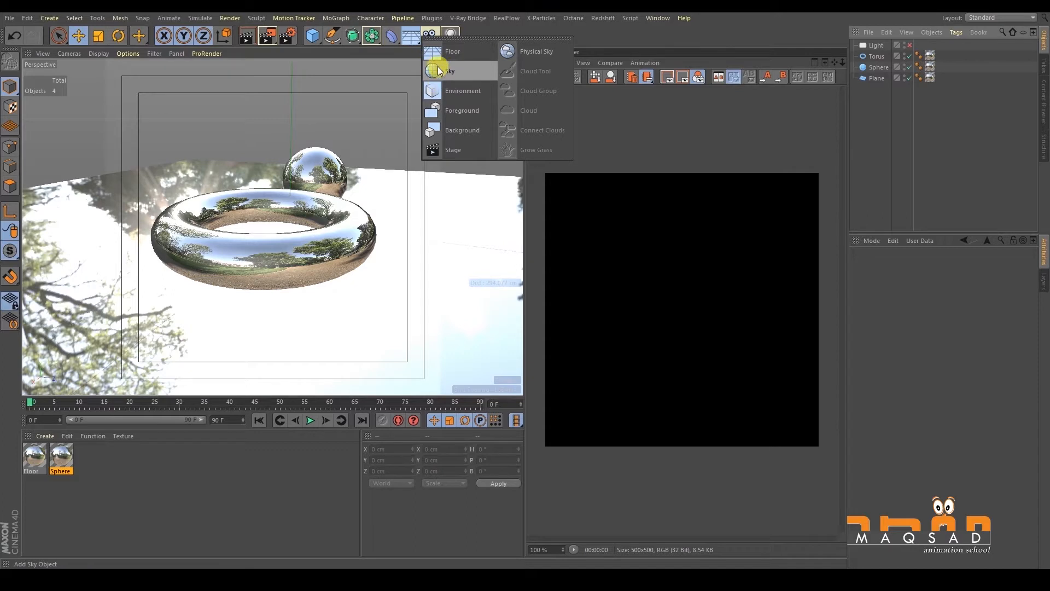
left_click(508, 51)
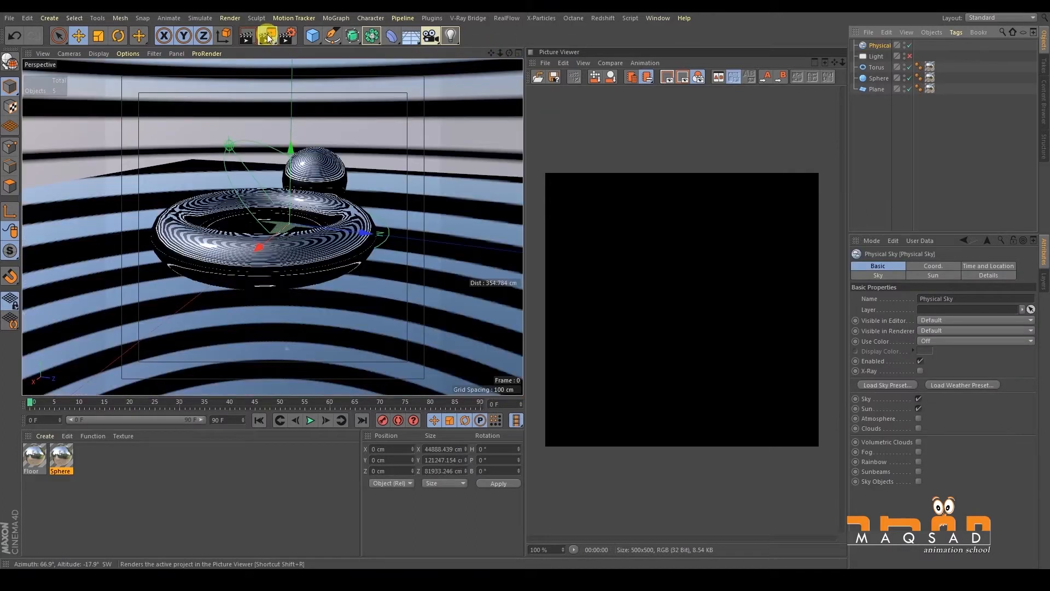
left_click(268, 36)
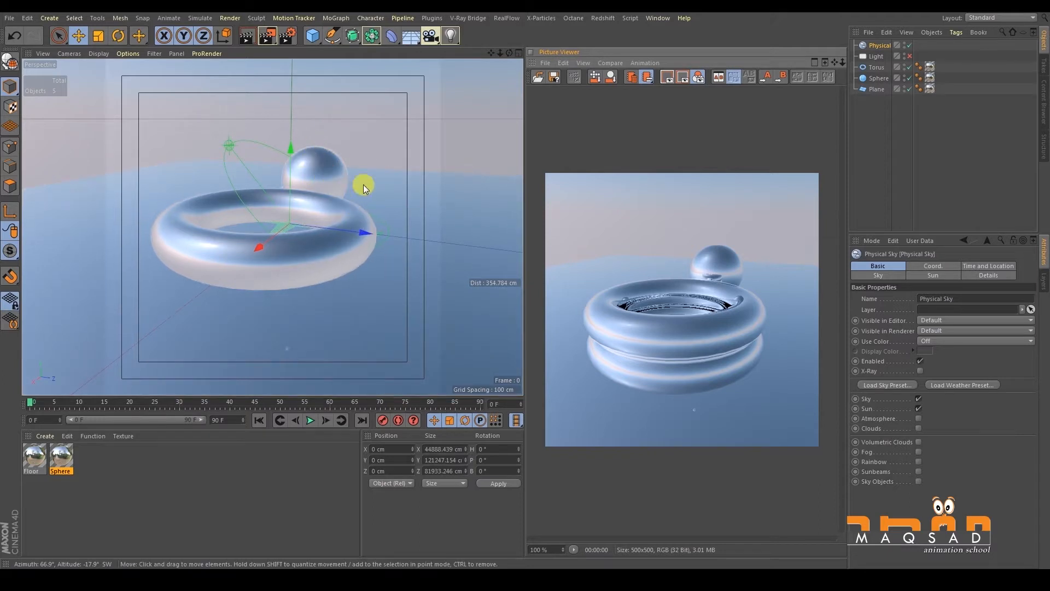
- Delete the disabled area light from the scene
left_click(875, 56)
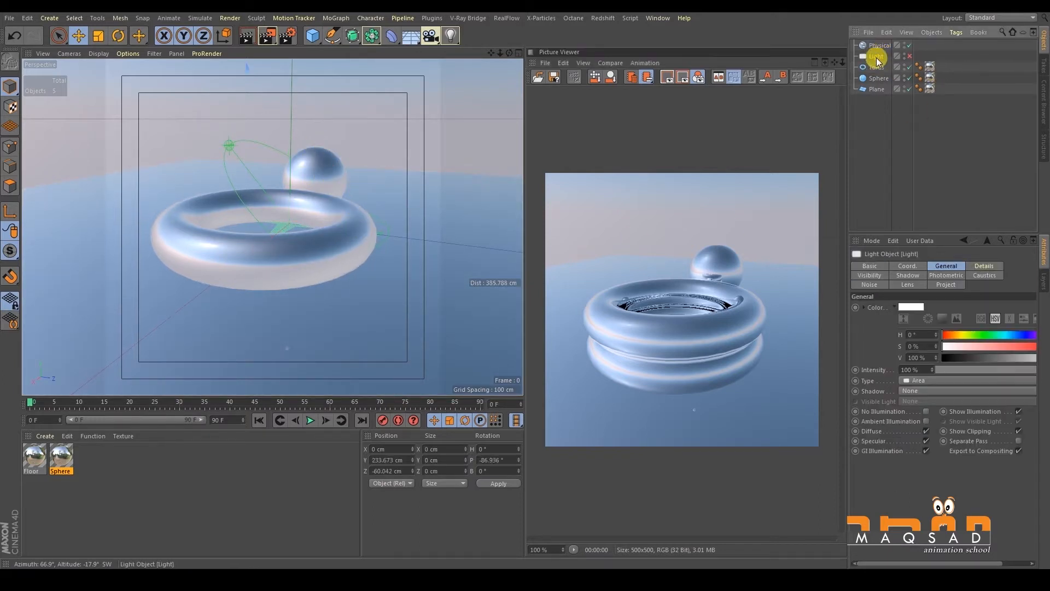
key("Delete")
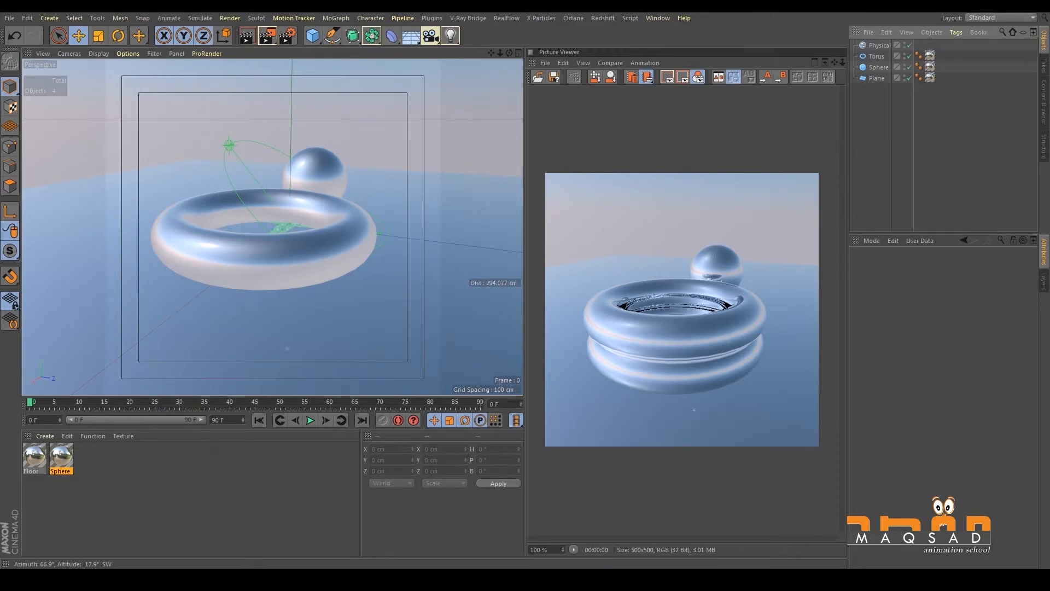
- Remove the Reflection (Legacy) layer from the Sphere material's reflectance and render the scene to the Picture Viewer
double_click(61, 458)
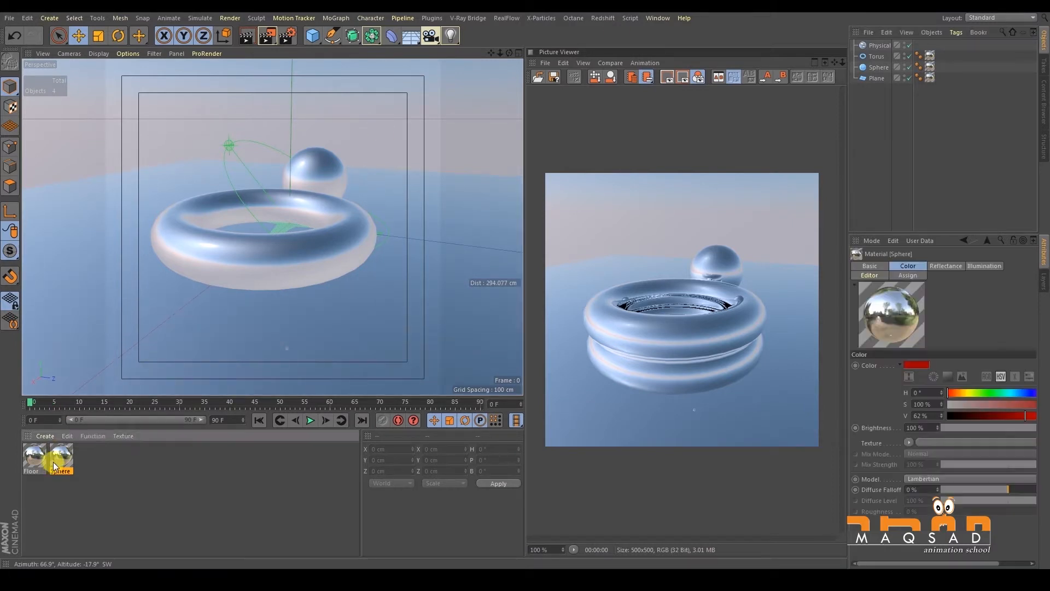
left_click(219, 229)
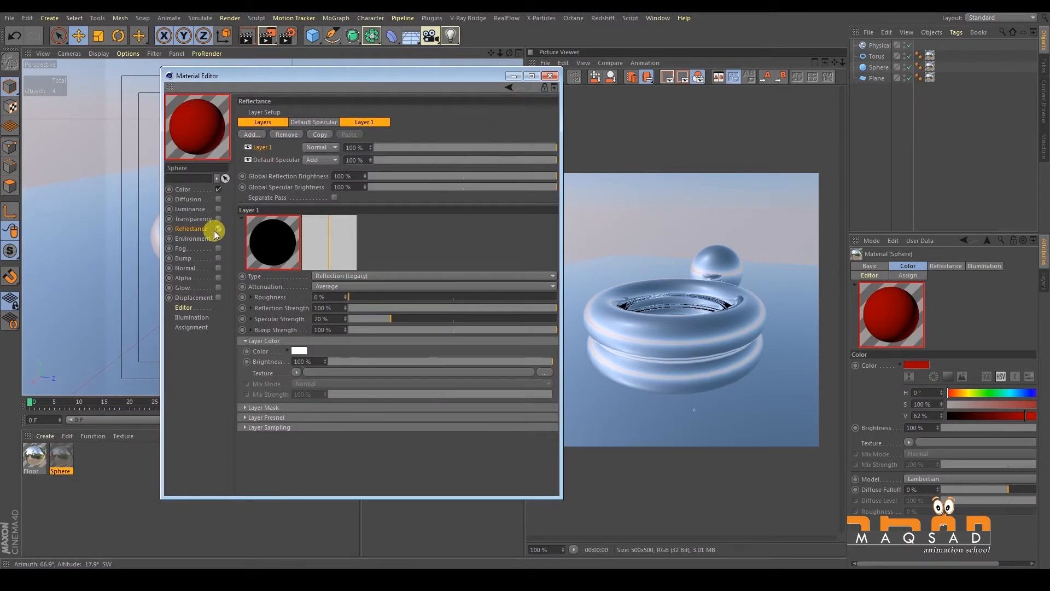
left_click(219, 229)
left_click(257, 148)
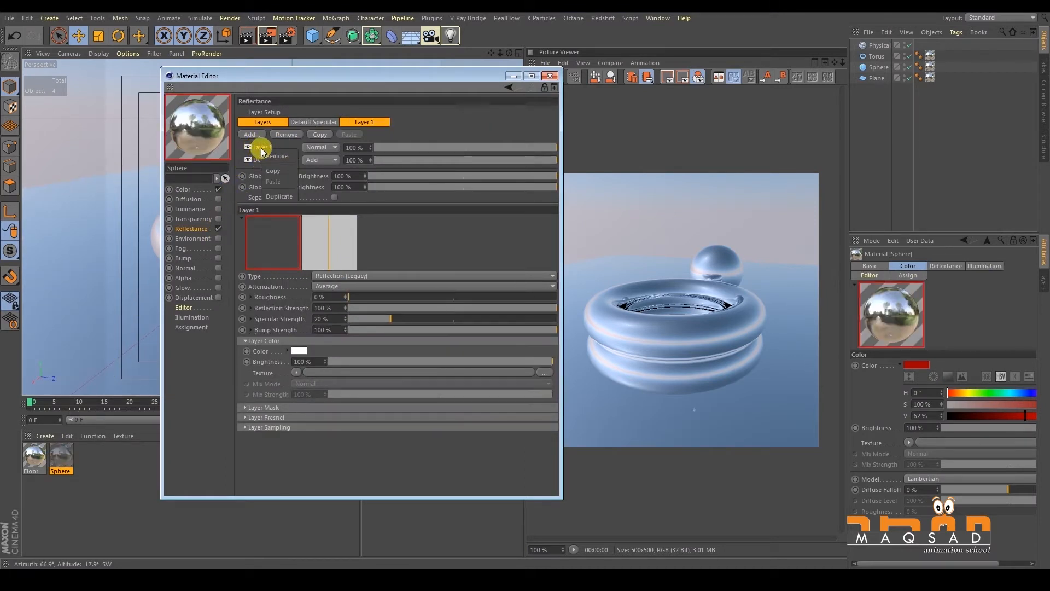
left_click(284, 134)
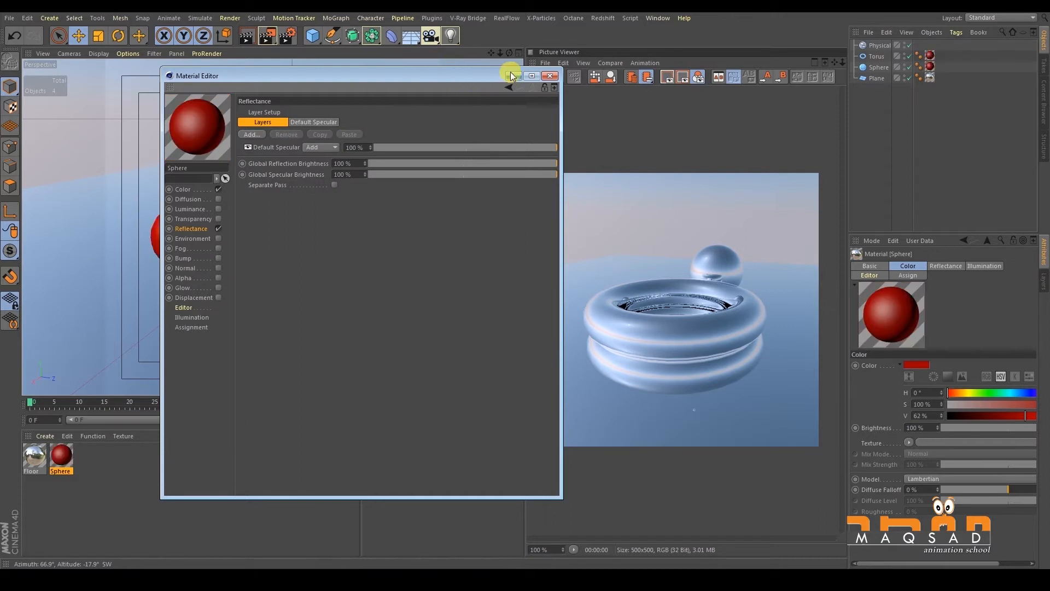
left_click(550, 77)
left_click(267, 36)
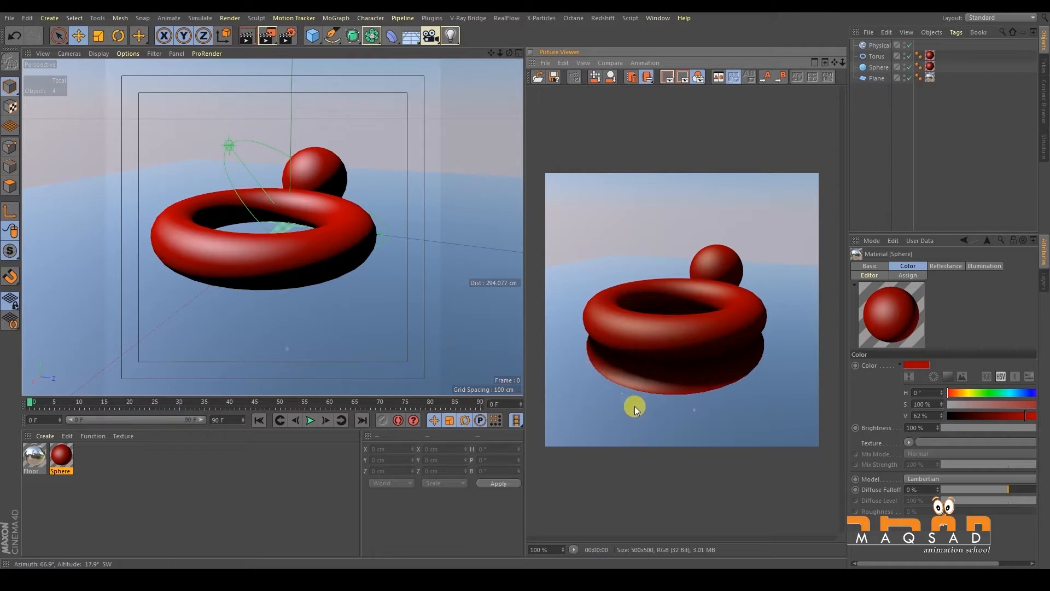
- Darken the Floor material's reflection layer colour to a very dark grey and render the scene
double_click(35, 455)
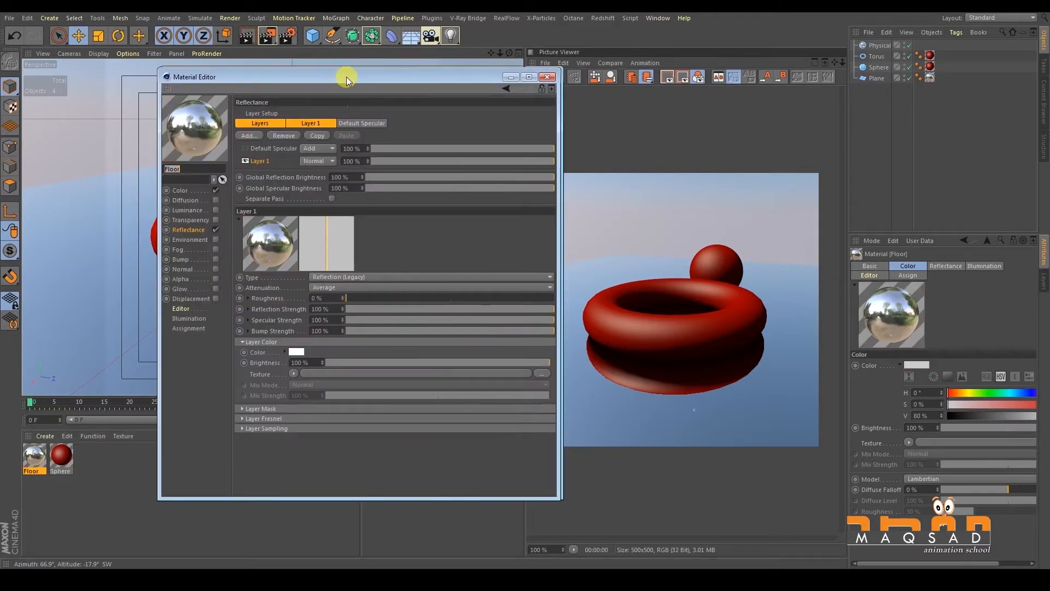
left_click_drag(347, 76, 288, 91)
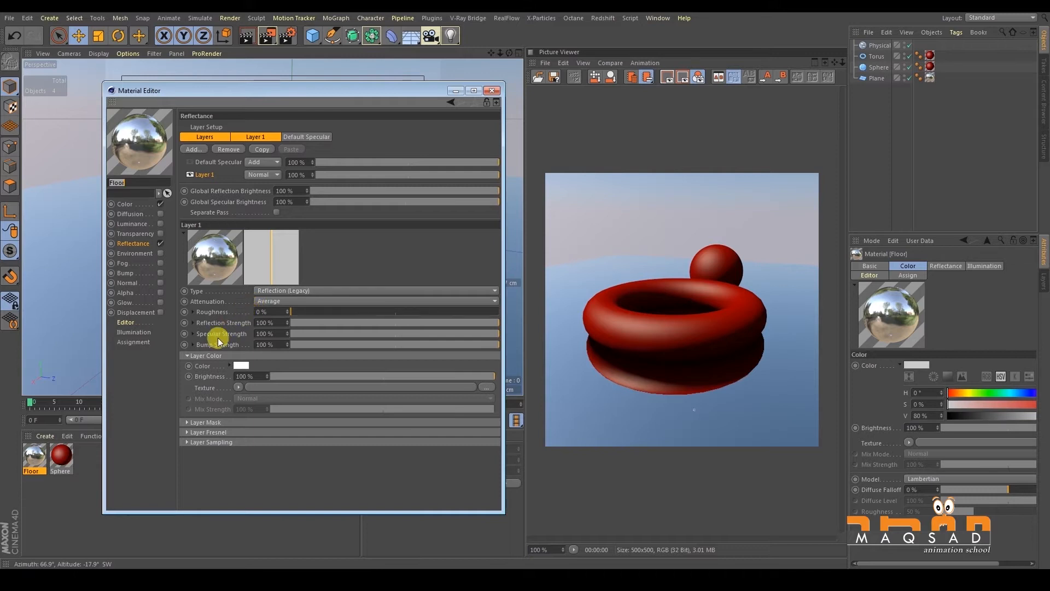
left_click(240, 365)
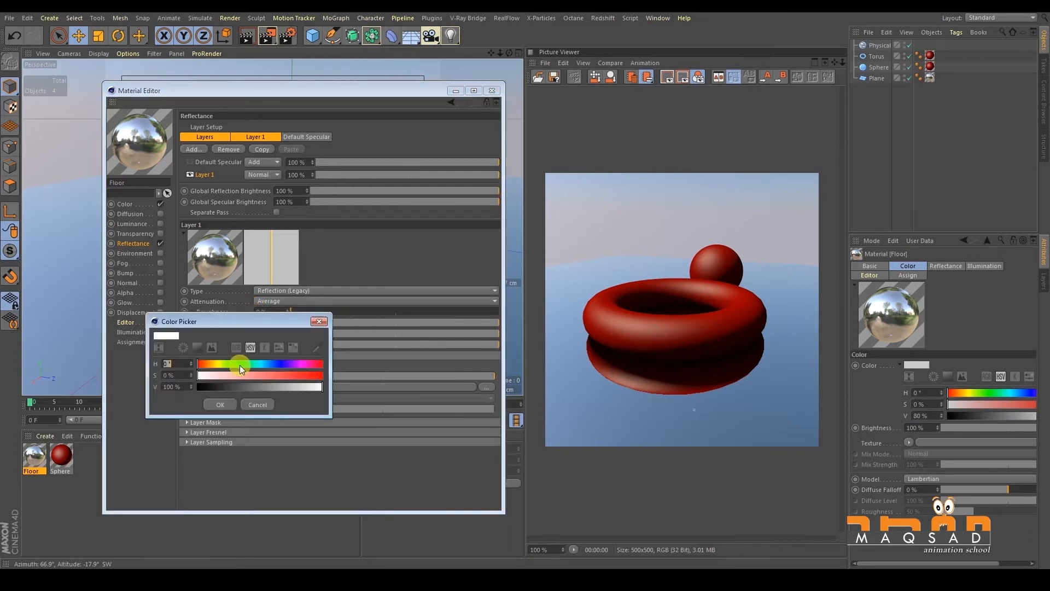
left_click_drag(244, 322, 457, 201)
left_click_drag(493, 263, 454, 262)
left_click(441, 280)
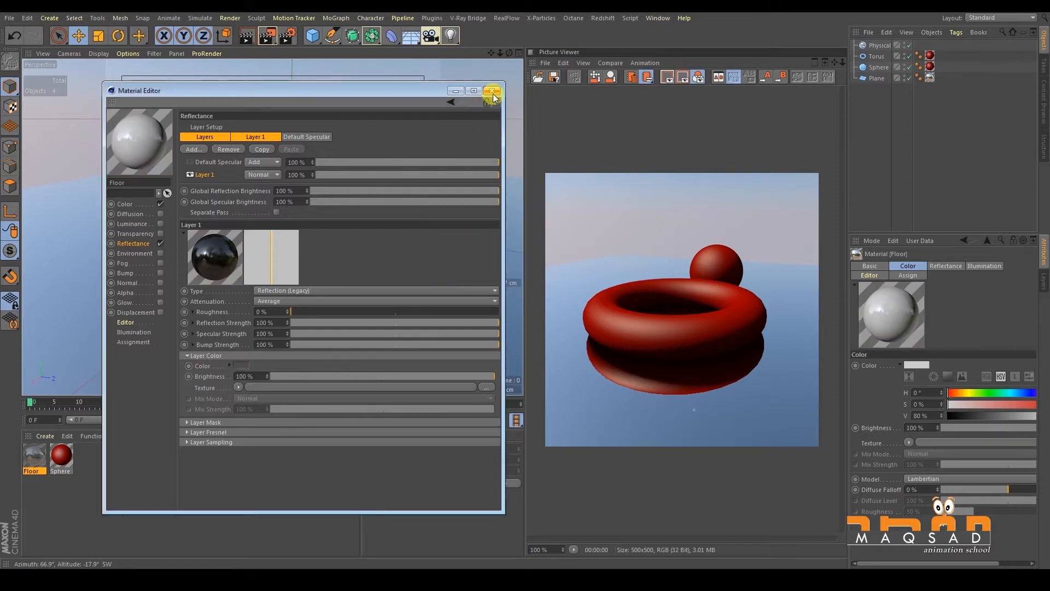
left_click(492, 90)
key("shift+r")
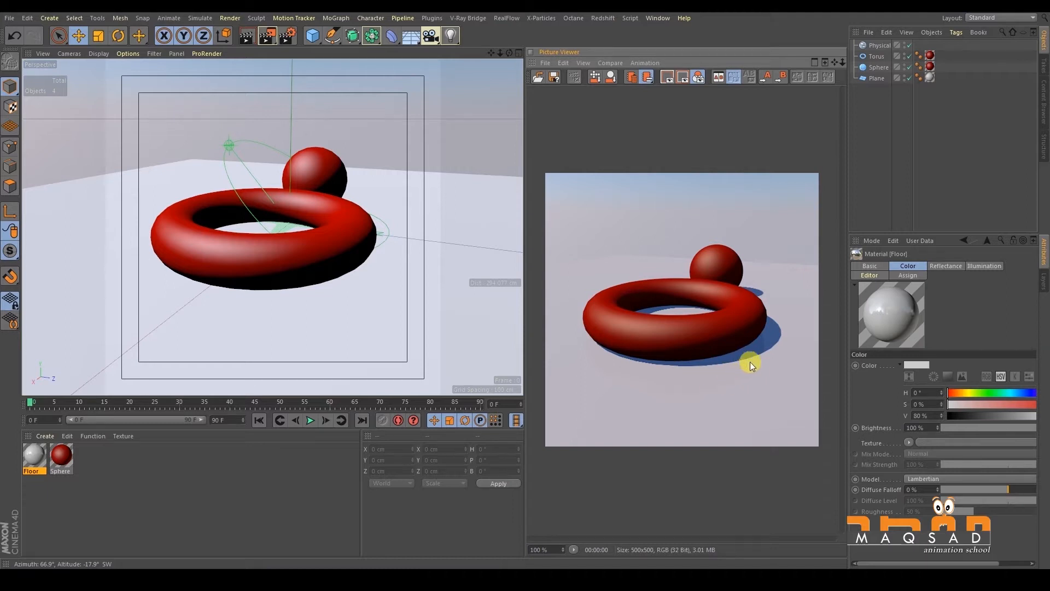
left_click(287, 35)
left_click(556, 158)
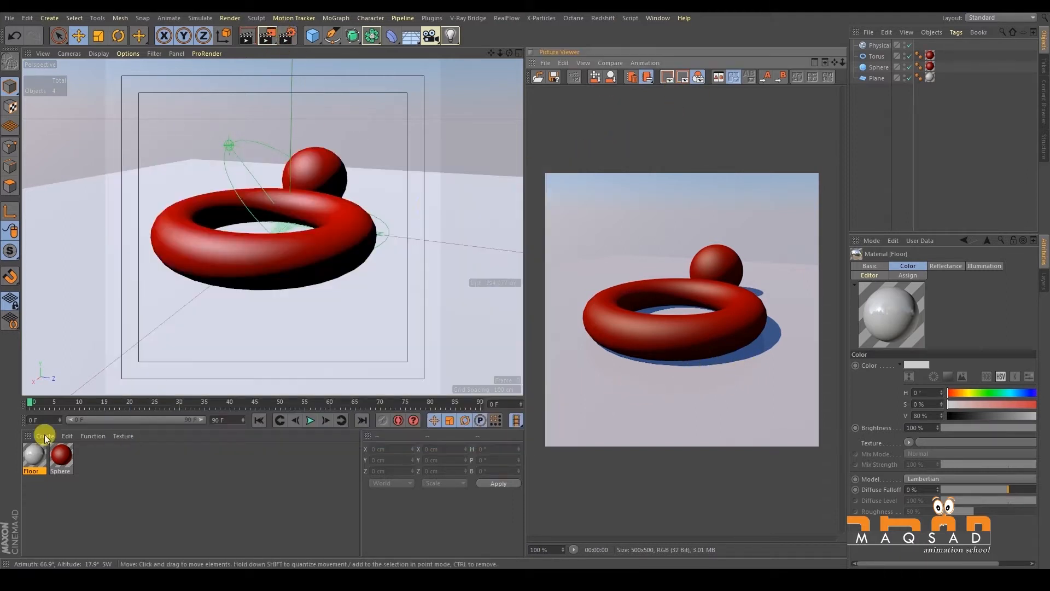
- Reset the Floor material's reflection layer colour to white, set Global Reflection Brightness to 54% and render
double_click(34, 459)
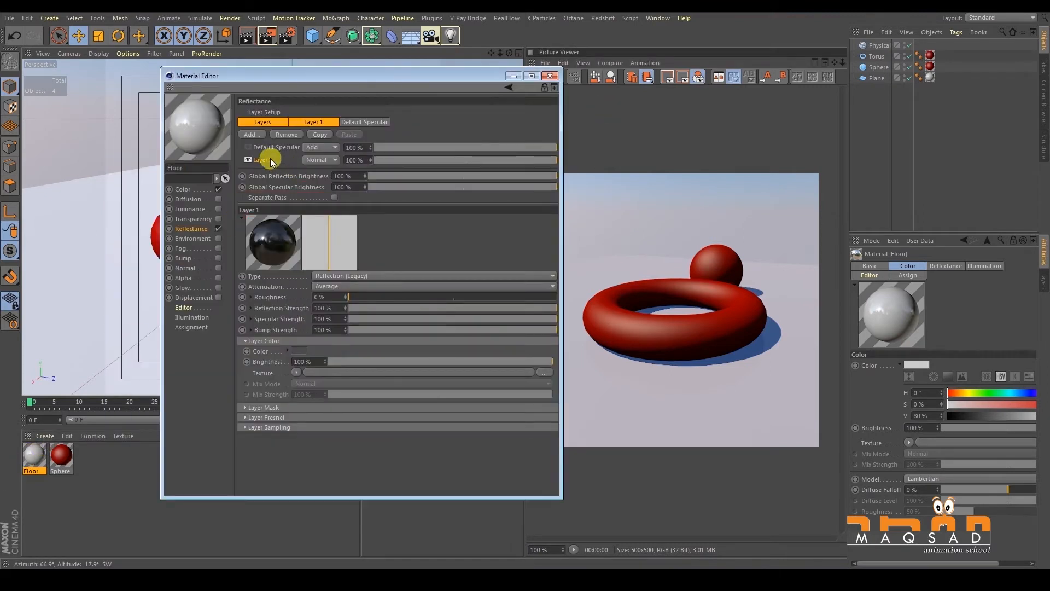
left_click(300, 350)
left_click(283, 391)
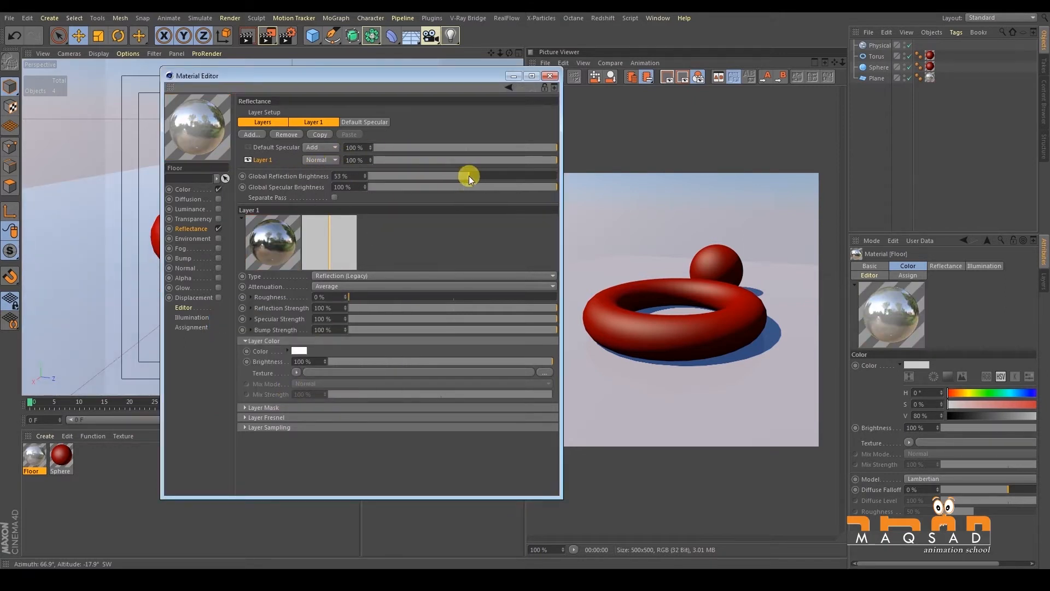
left_click_drag(446, 176, 470, 175)
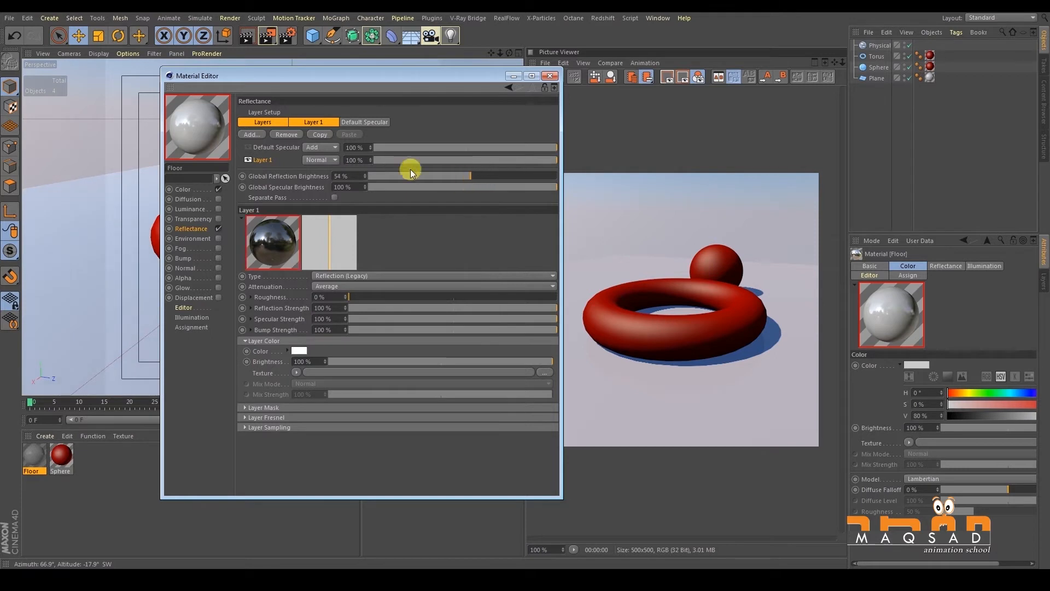
left_click(269, 36)
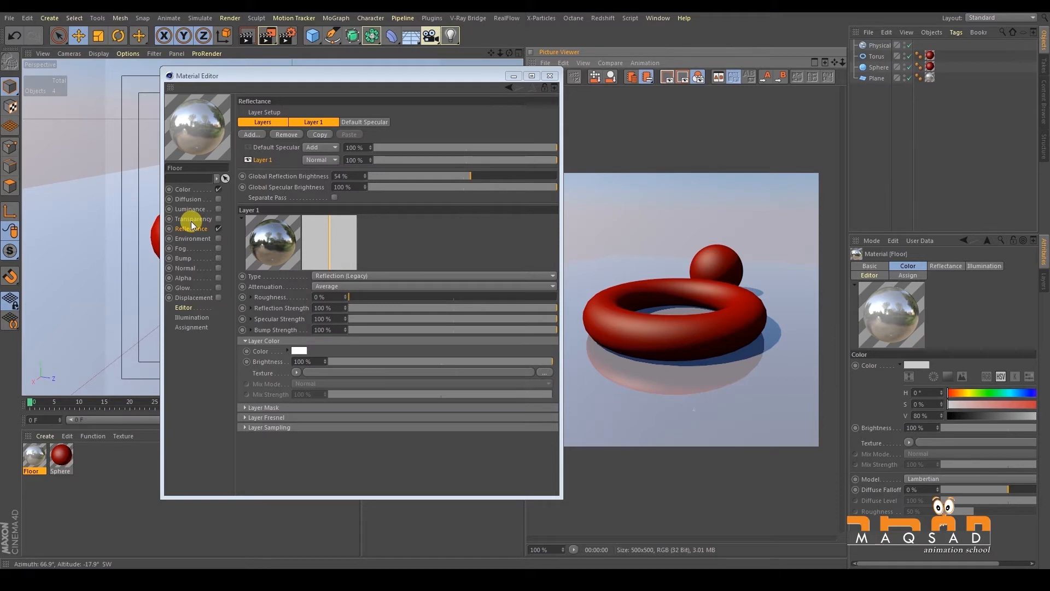
- Set the roughness of the Floor material's reflection layer to 15% and render the scene
left_click(264, 295)
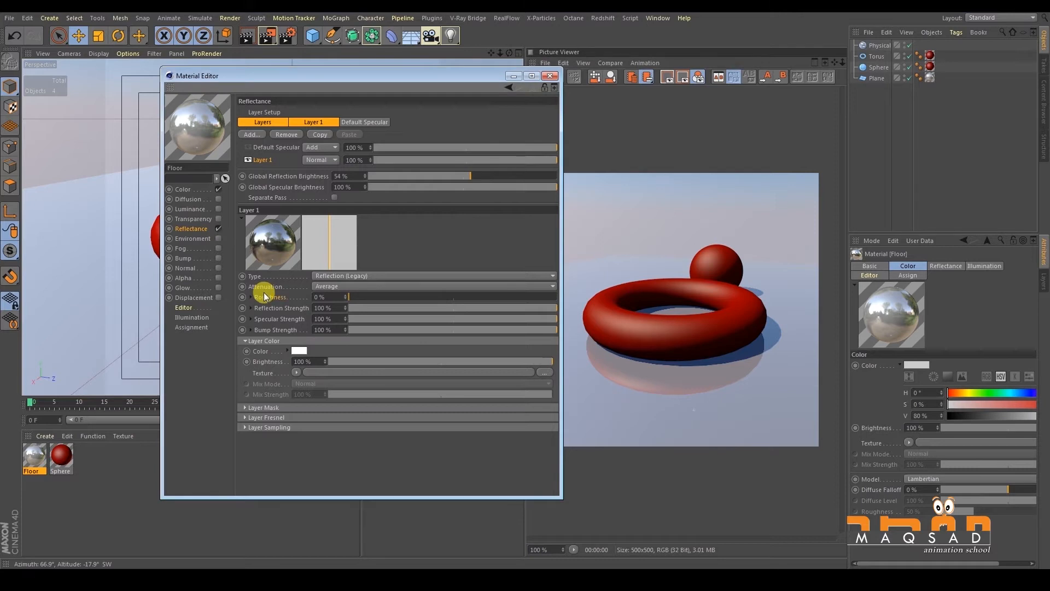
left_click(346, 294)
left_click(346, 294)
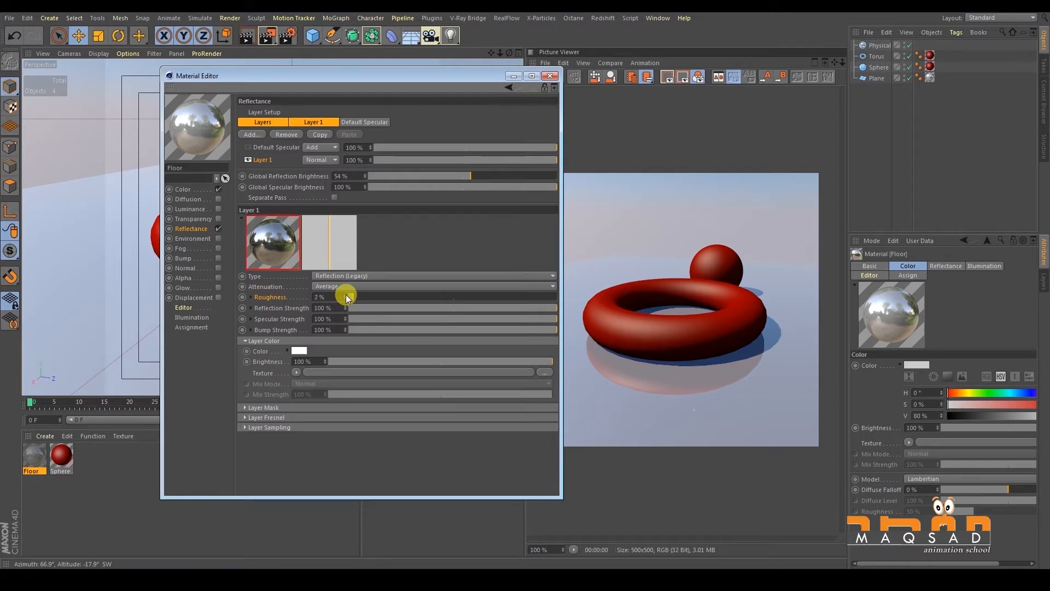
left_click_drag(346, 294, 377, 295)
left_click(346, 295)
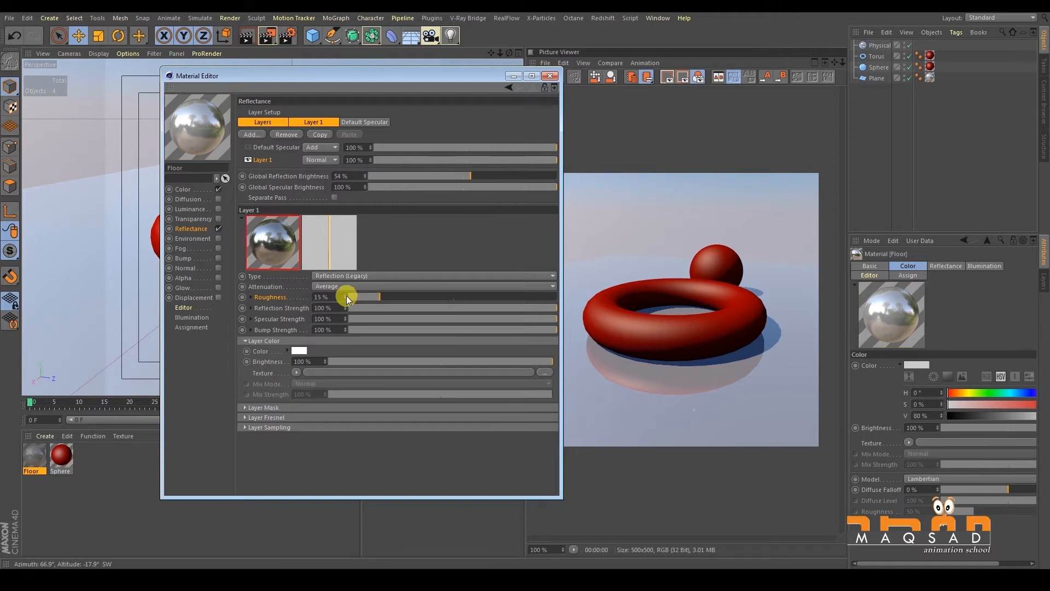
left_click(295, 35)
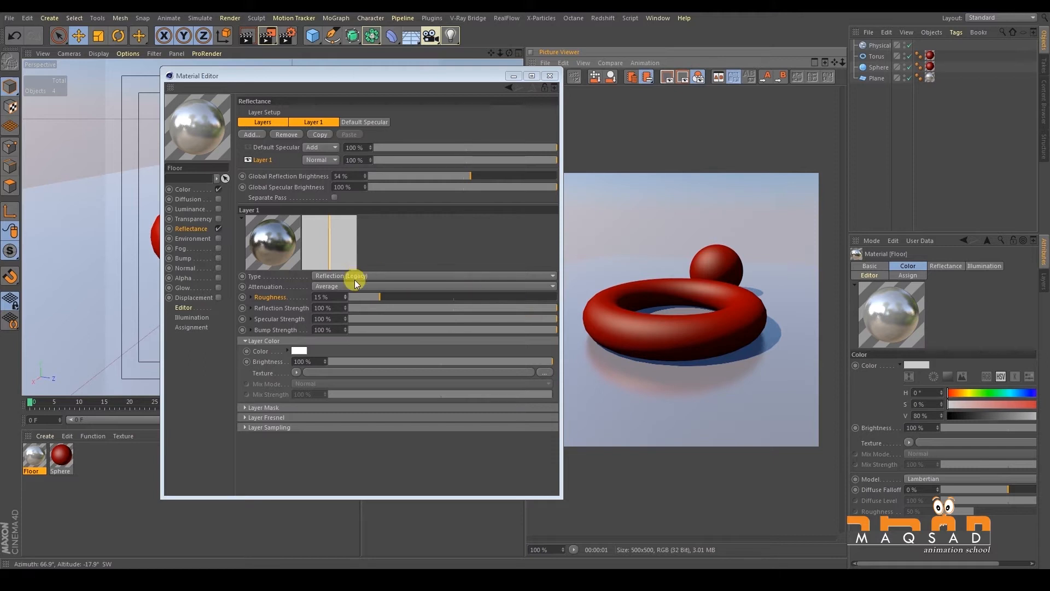
- Increase the Floor reflection layer's roughness to 26%, render the scene and close the material's settings
left_click_drag(382, 293, 403, 295)
left_click(287, 36)
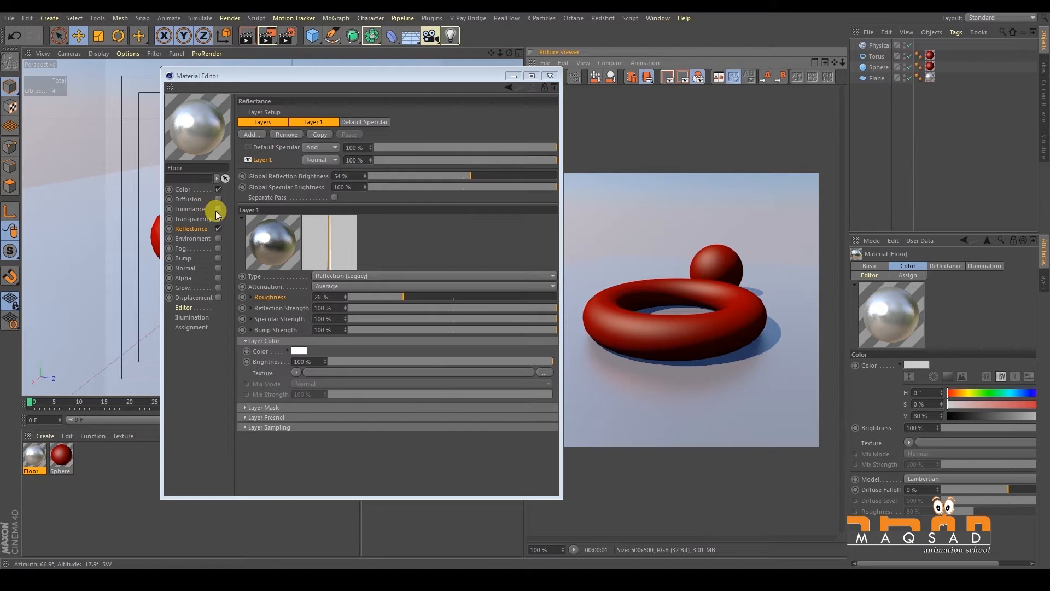
left_click(544, 82)
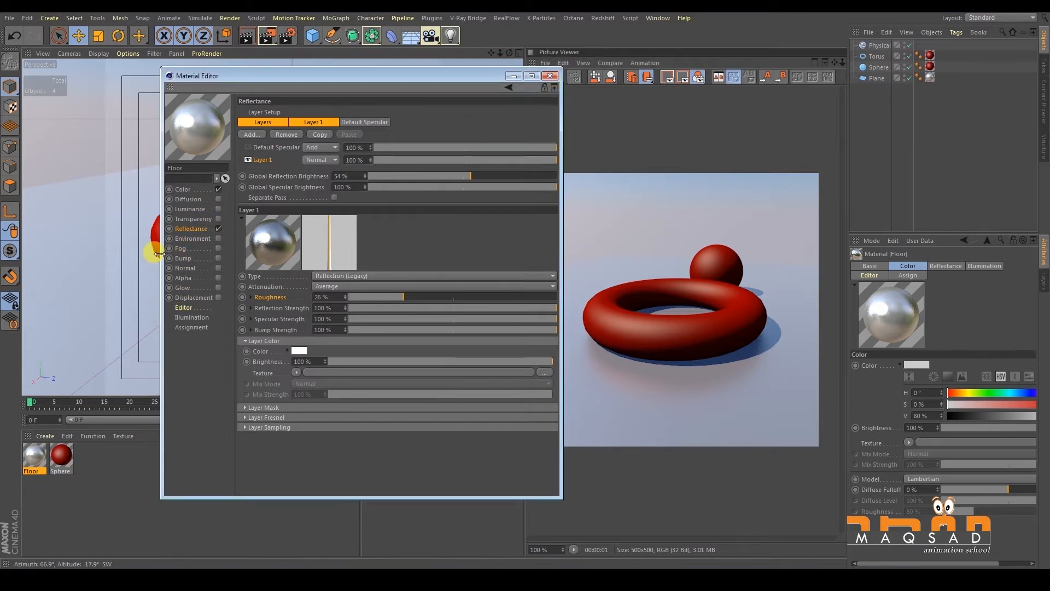
left_click(550, 76)
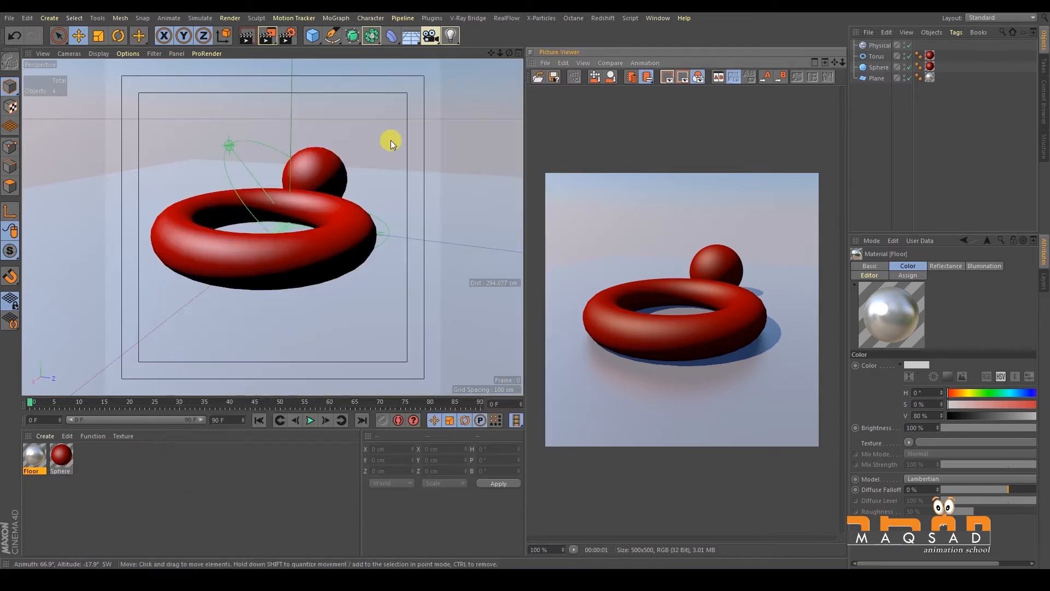
- Create a new default material, apply it to the torus in place of the red one and render the scene
left_click(45, 435)
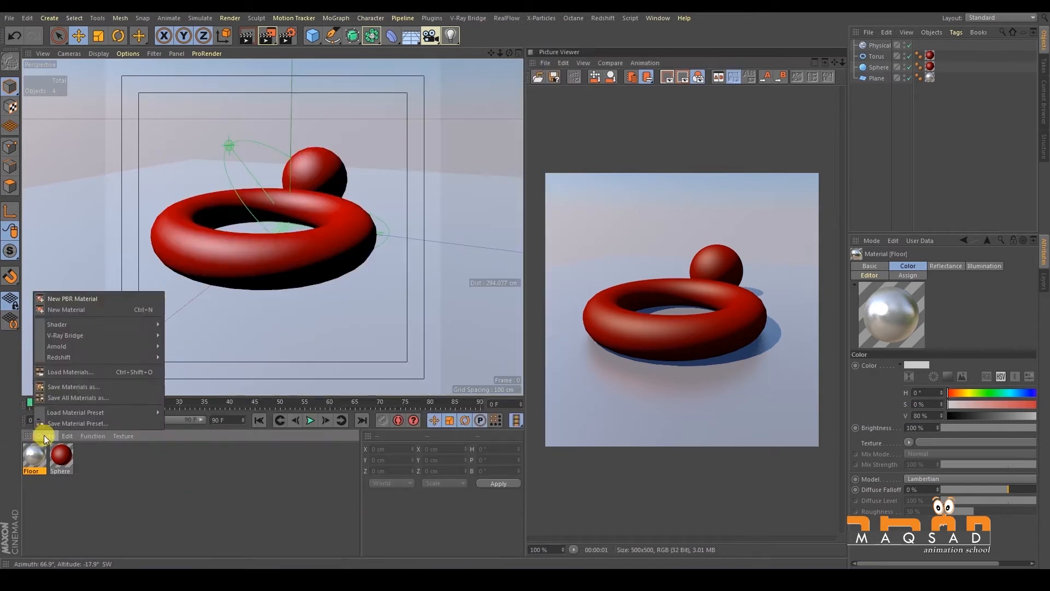
left_click(50, 309)
left_click(48, 499)
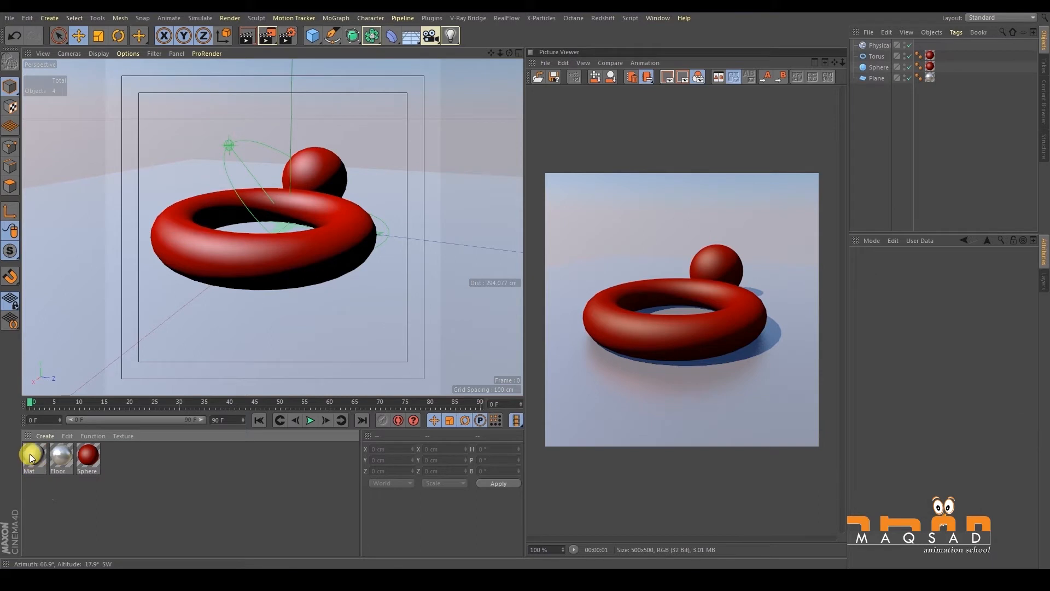
left_click_drag(28, 454, 258, 247)
left_click_drag(930, 53, 930, 54)
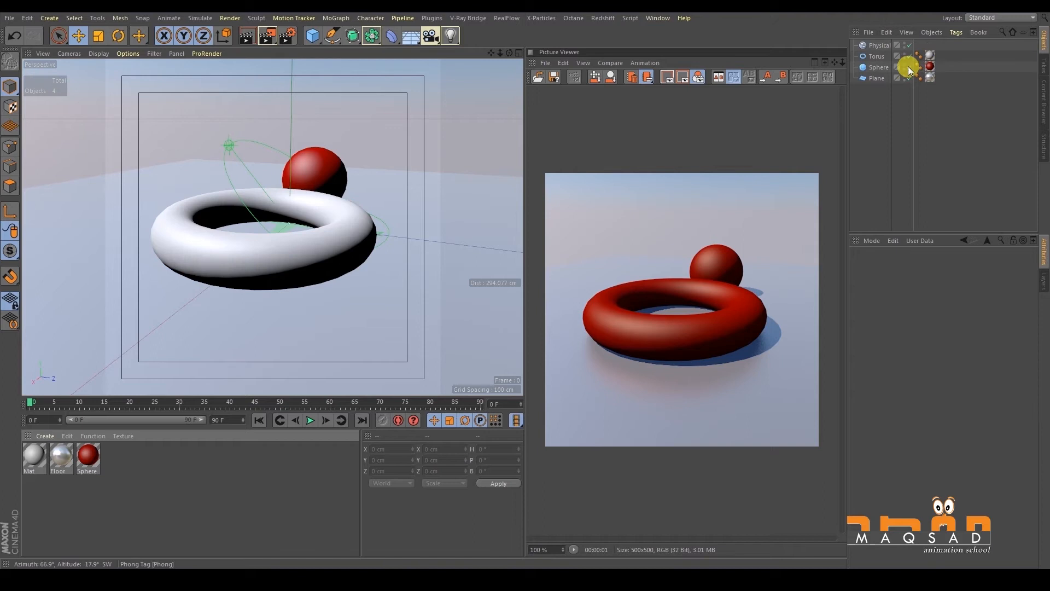
left_click(287, 272)
left_click(34, 457)
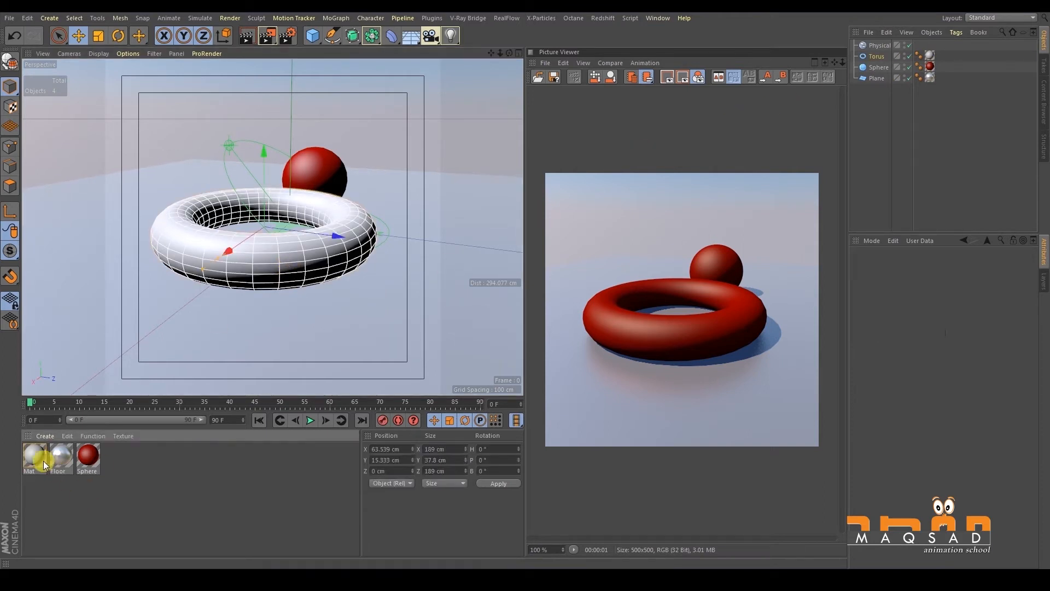
left_click(268, 35)
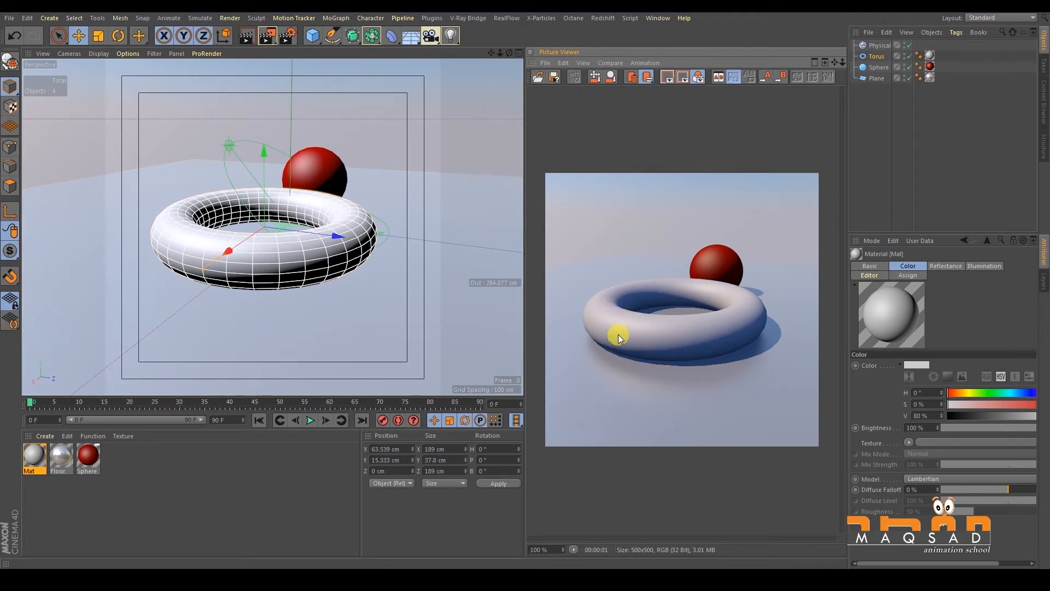
- Raise the Floor material's Global Reflection Brightness to 80% and render the scene
double_click(30, 457)
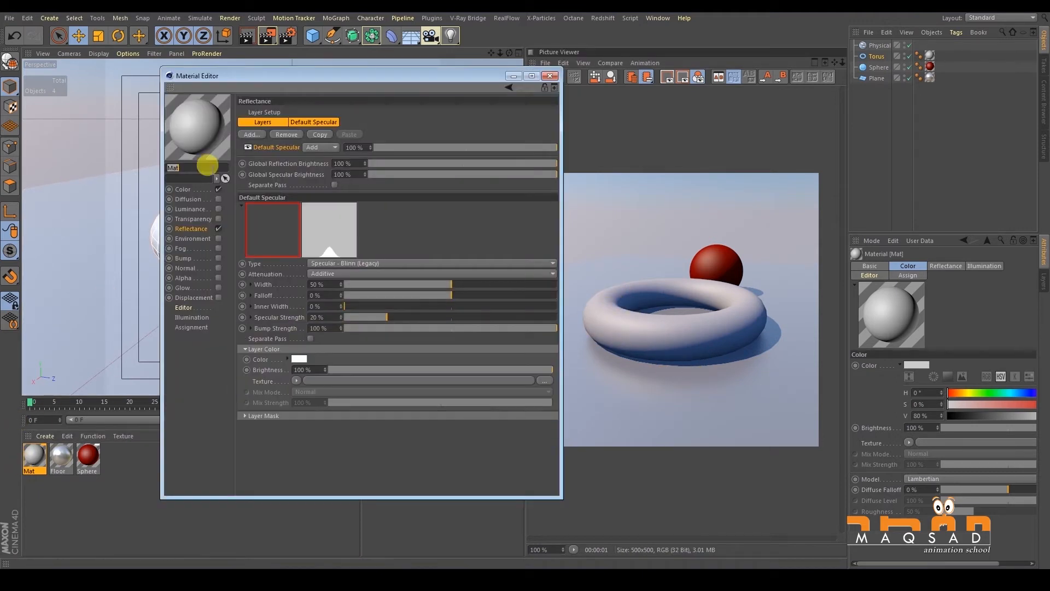
left_click(62, 456)
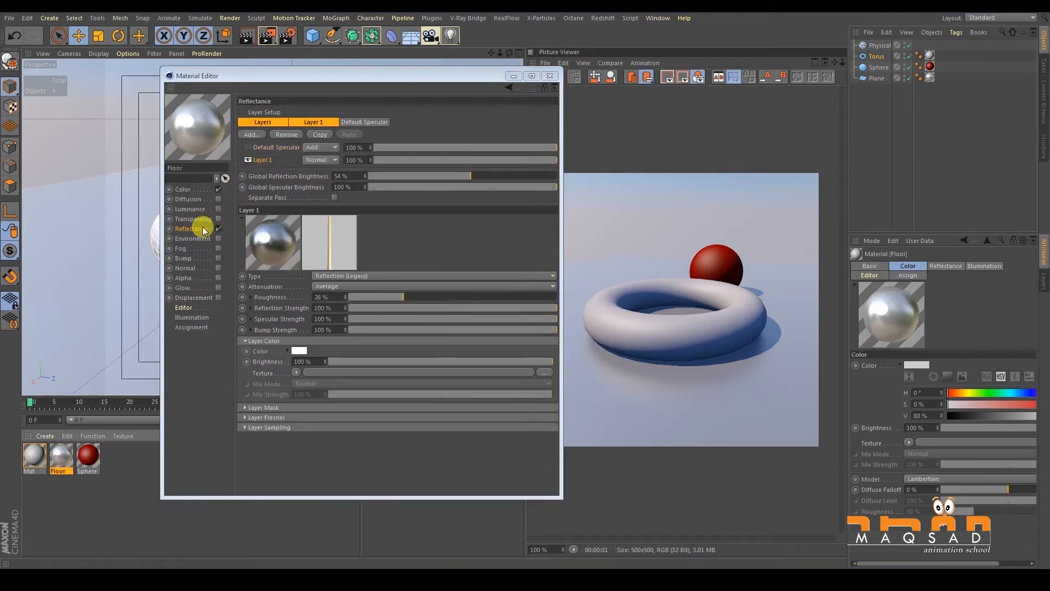
left_click_drag(459, 176, 520, 175)
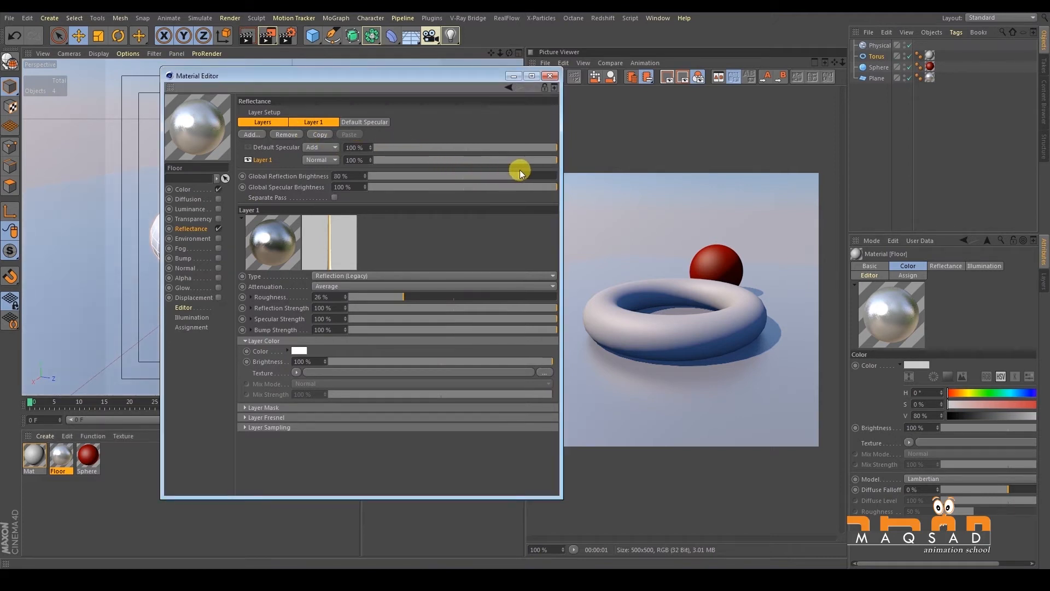
left_click(268, 36)
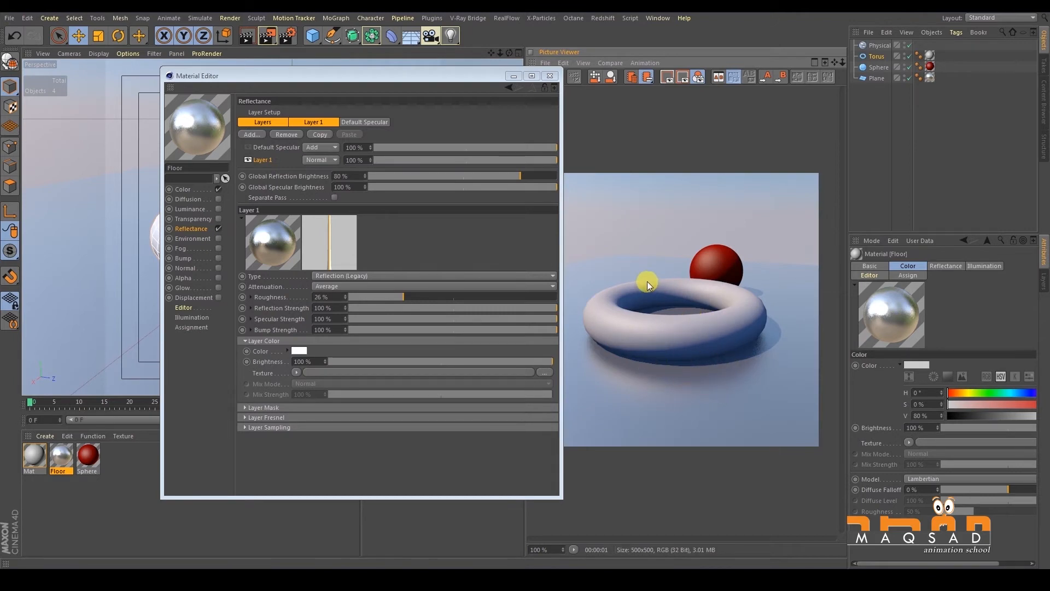
- Add a Reflection (Legacy) layer to the Sphere material's reflectance and place it beneath the Default Specular layer
left_click(89, 457)
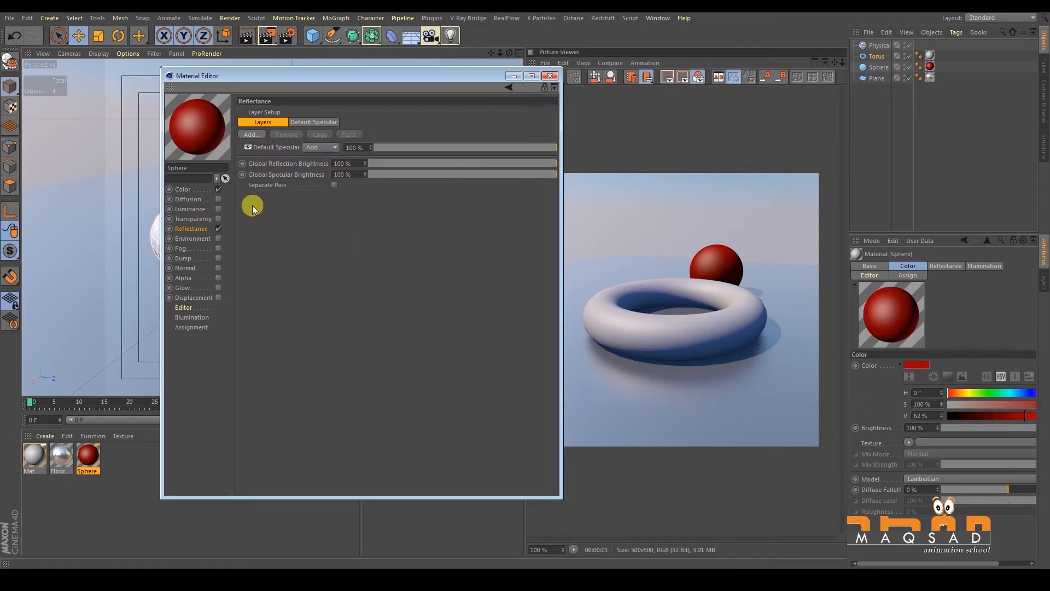
left_click(253, 134)
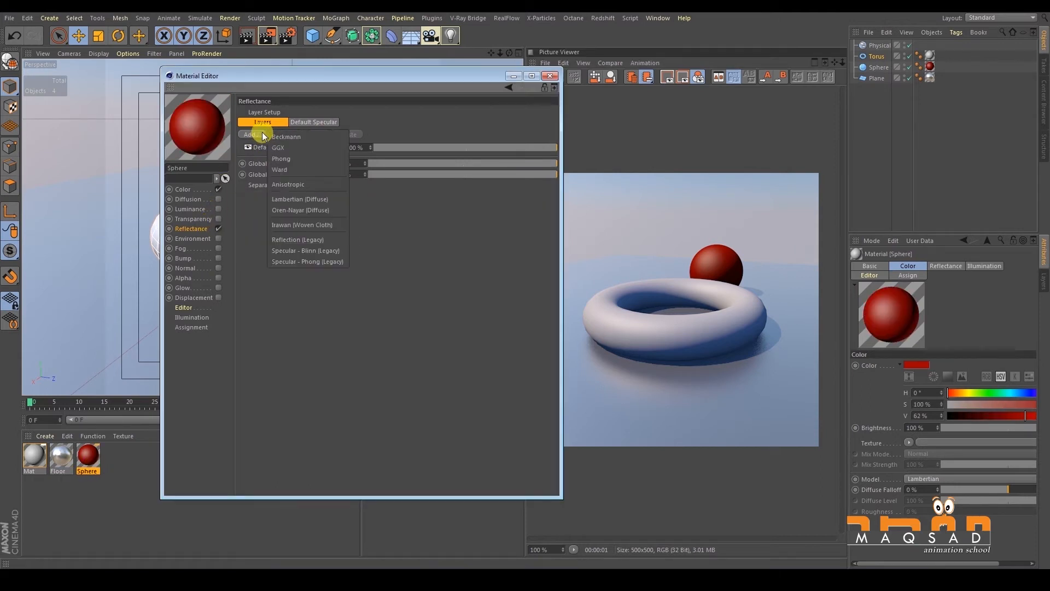
left_click(226, 236)
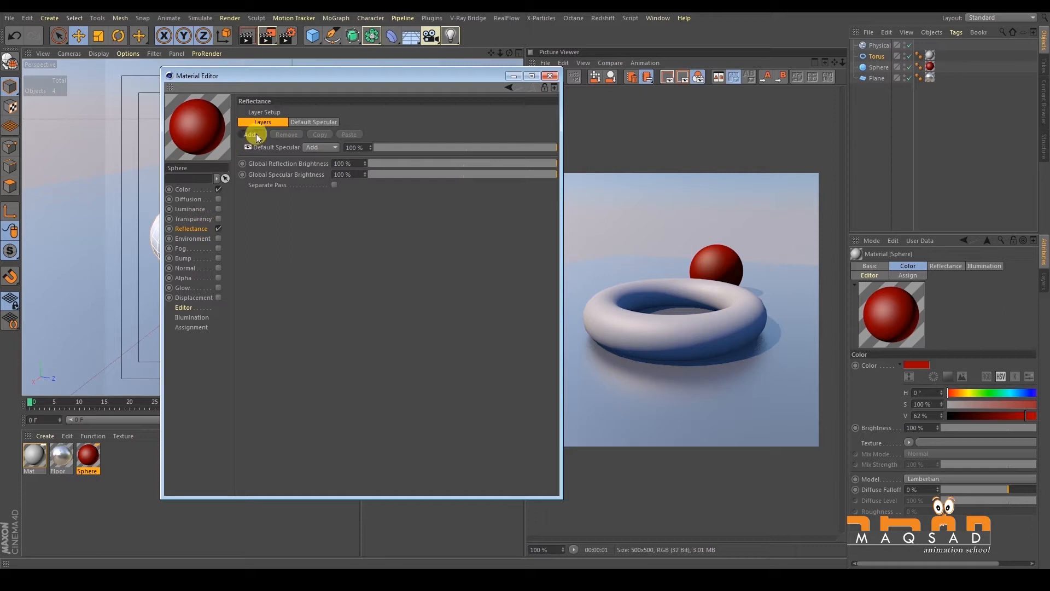
left_click(252, 134)
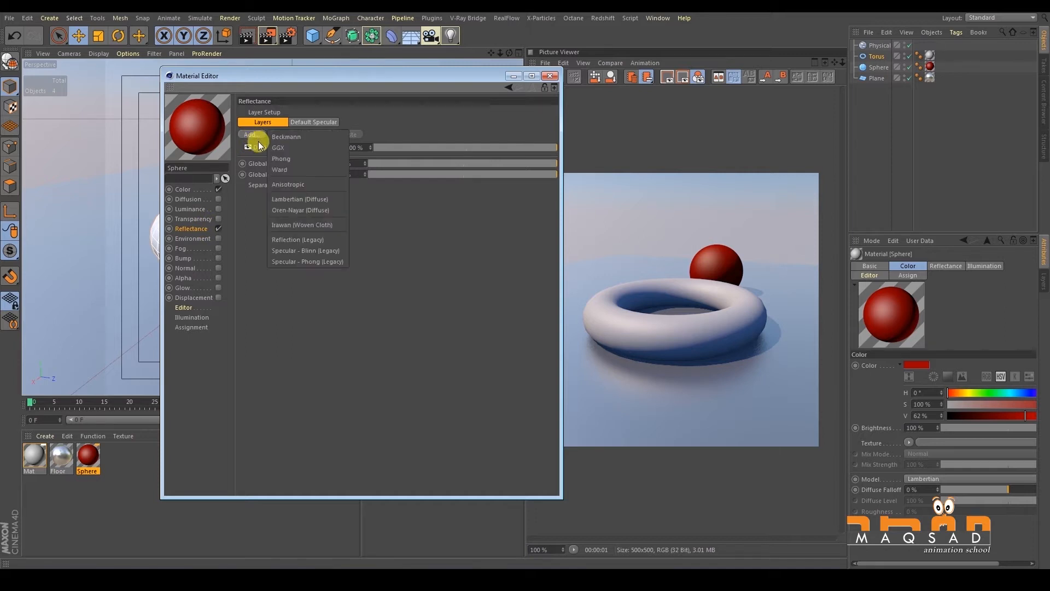
left_click(300, 241)
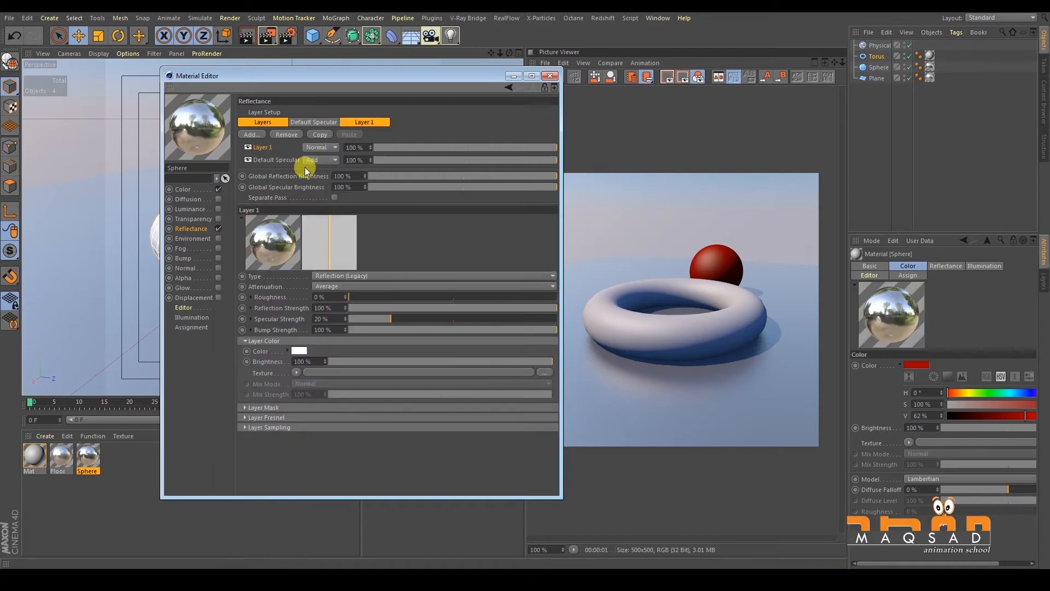
left_click_drag(275, 164, 277, 168)
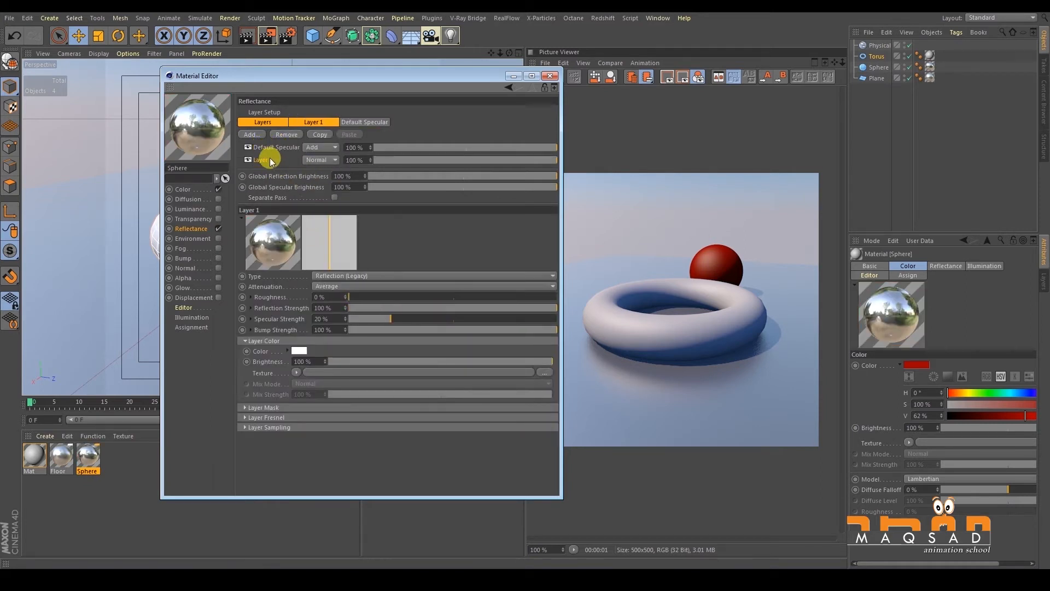
left_click(272, 146)
left_click(313, 148)
left_click(287, 148)
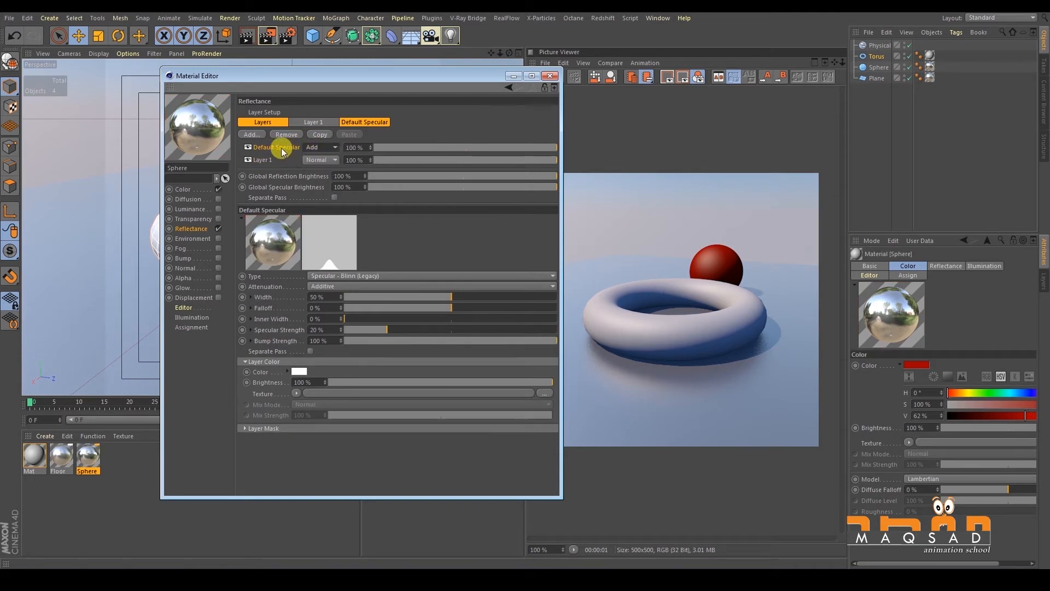
- Darken the Sphere reflection layer's colour to dark grey, render the scene, and render it again from an orbited view with sphere and torus side by side
left_click(268, 160)
left_click(300, 351)
left_click_drag(349, 372, 309, 373)
left_click(282, 390)
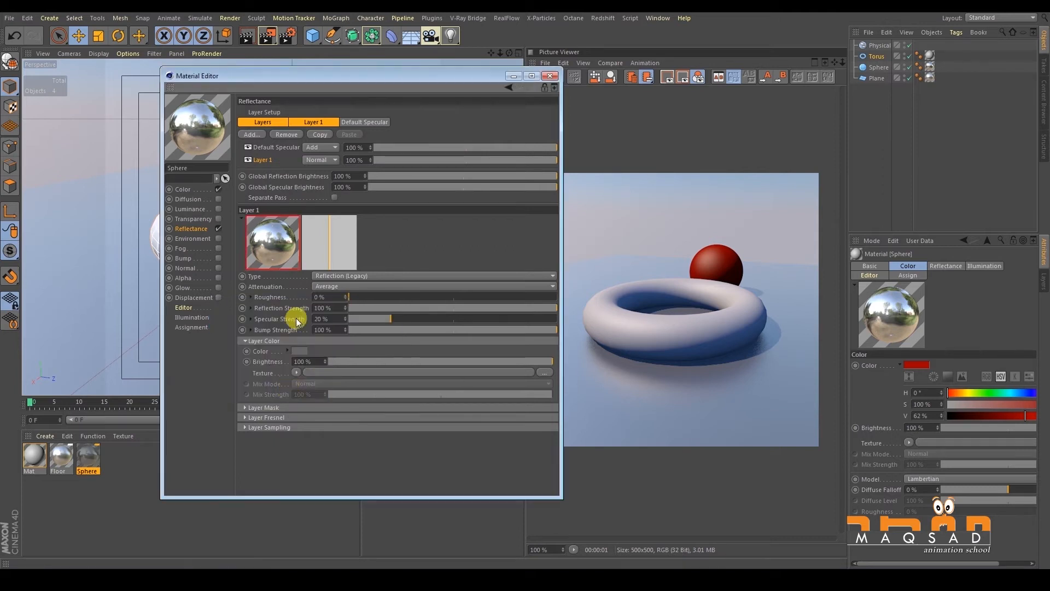
left_click(550, 76)
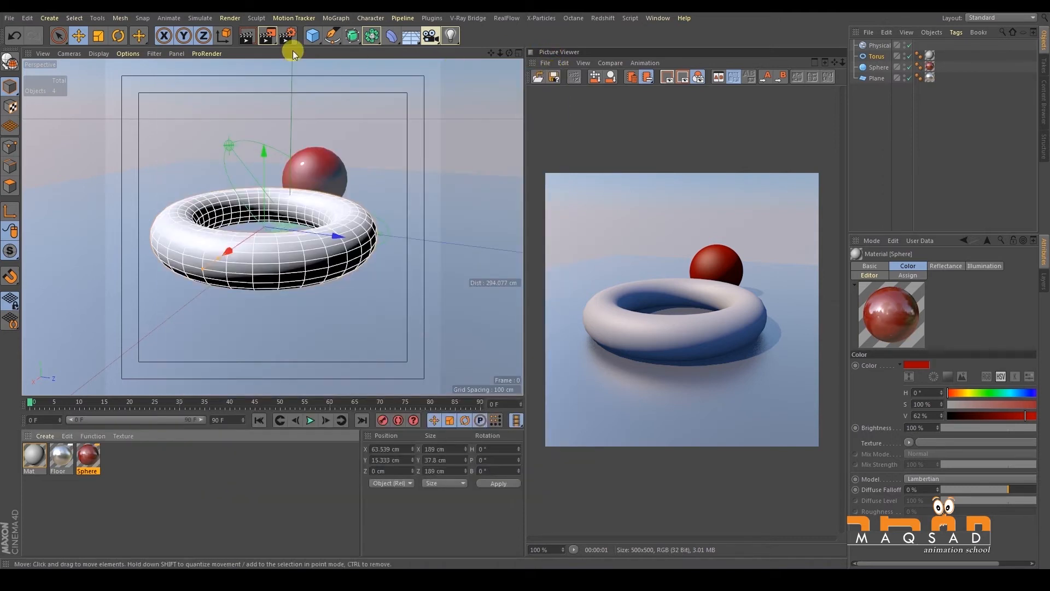
left_click(268, 36)
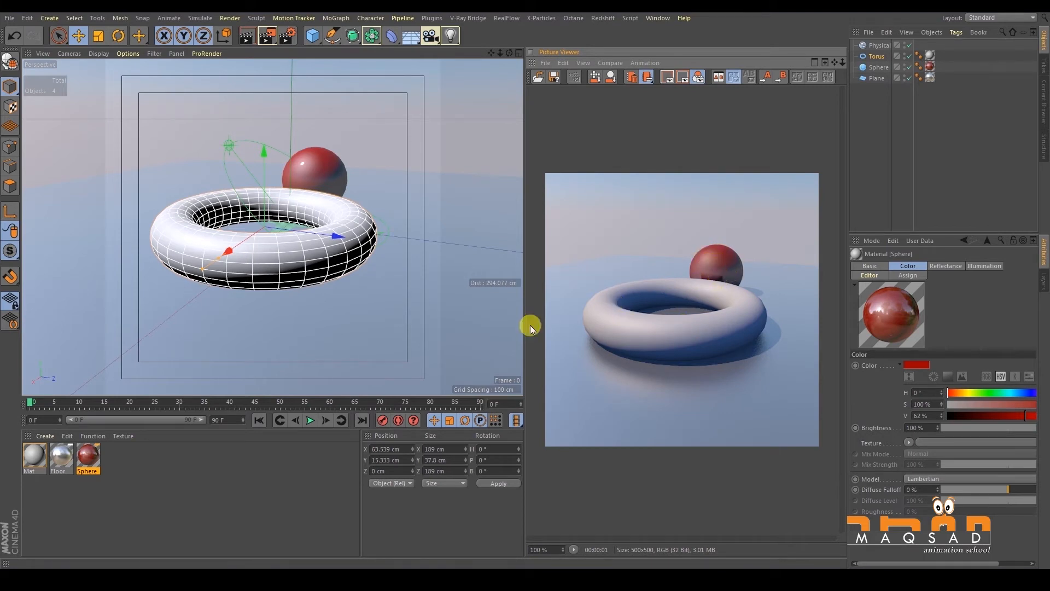
left_click_drag(360, 185, 281, 75, "alt")
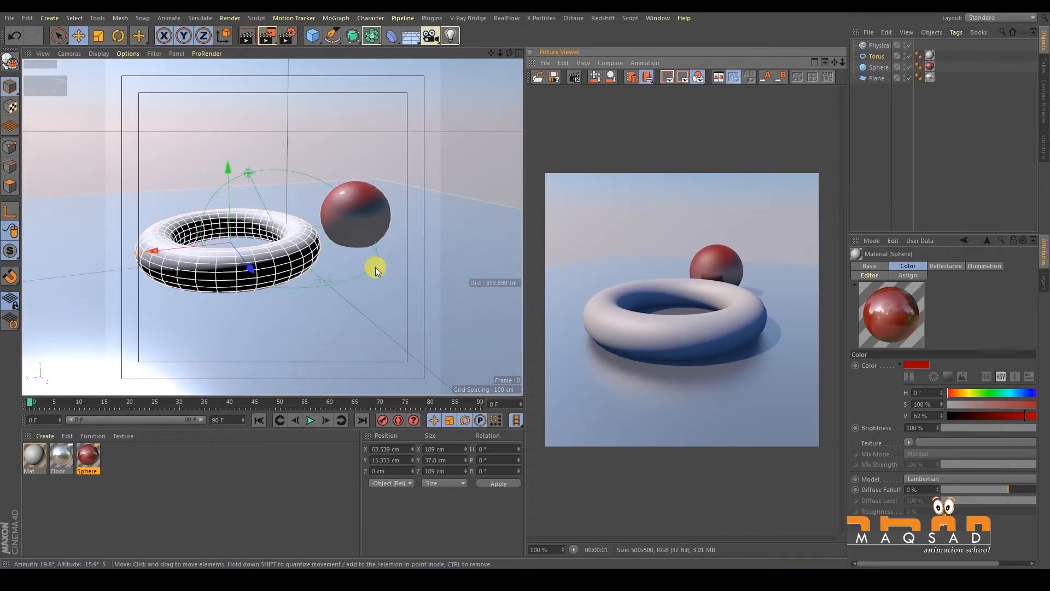
key("shift+r")
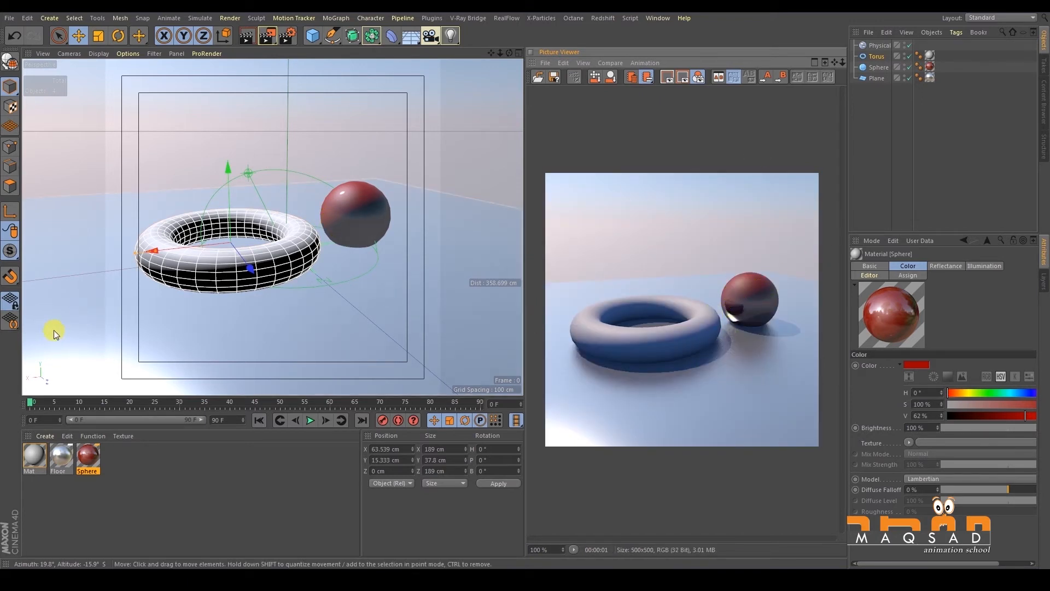
- Enable transparency on the torus's Mat material and render the scene
left_click(44, 485)
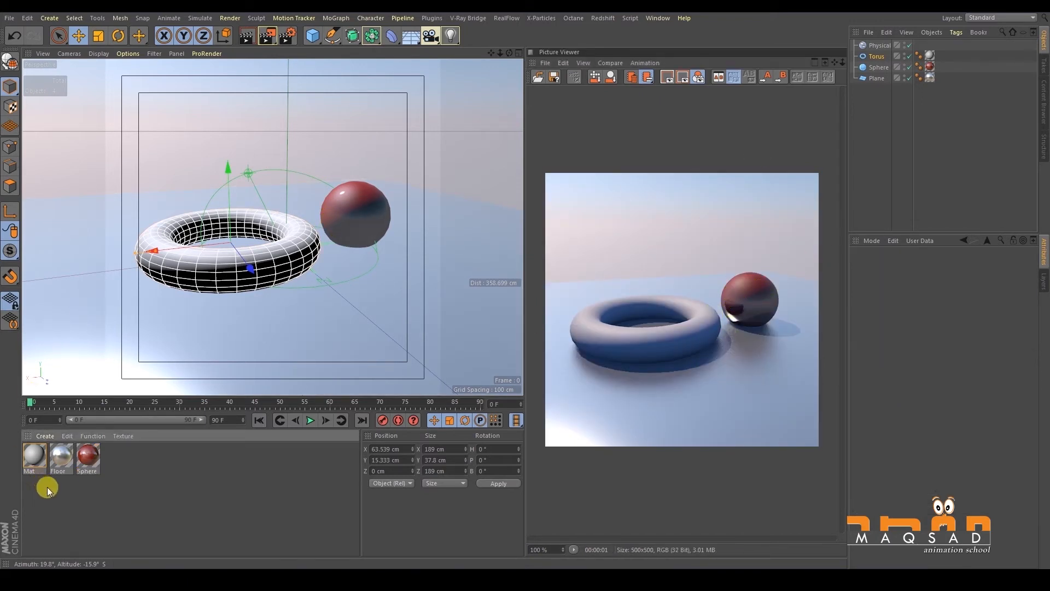
double_click(31, 459)
left_click_drag(336, 75, 284, 77)
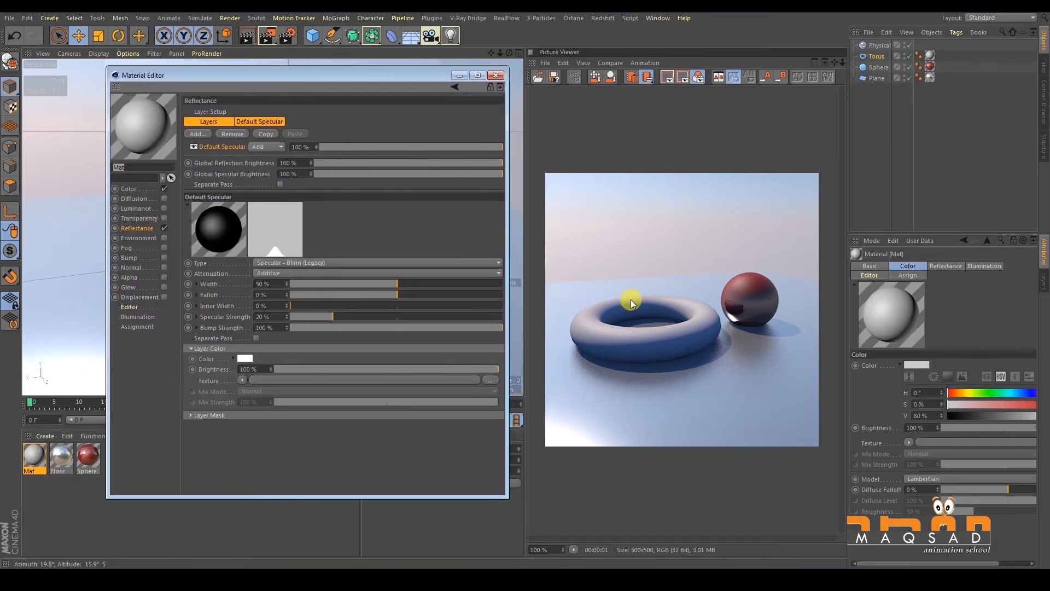
left_click(146, 218)
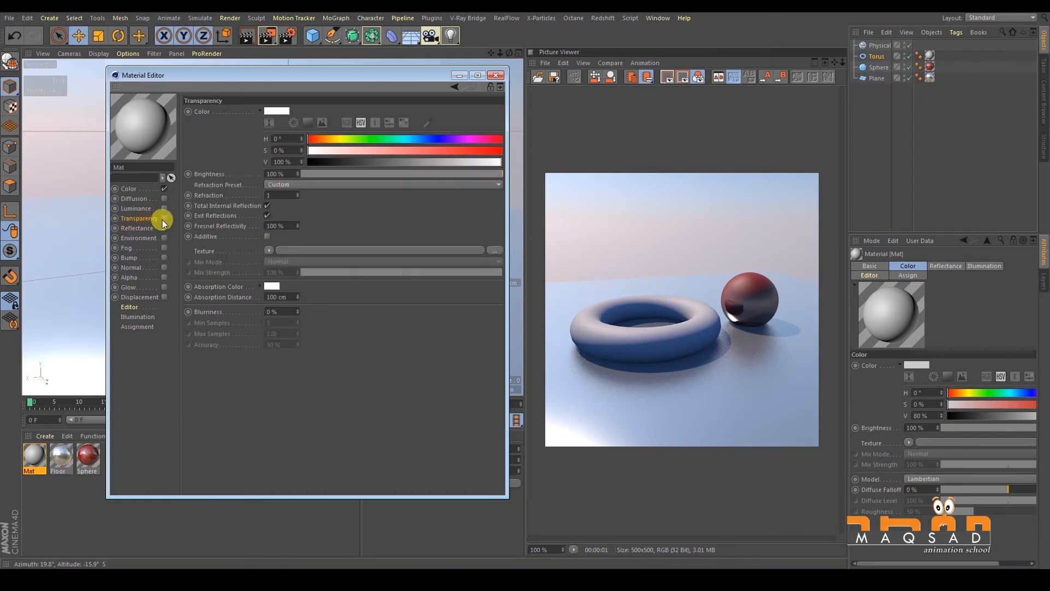
left_click(164, 218)
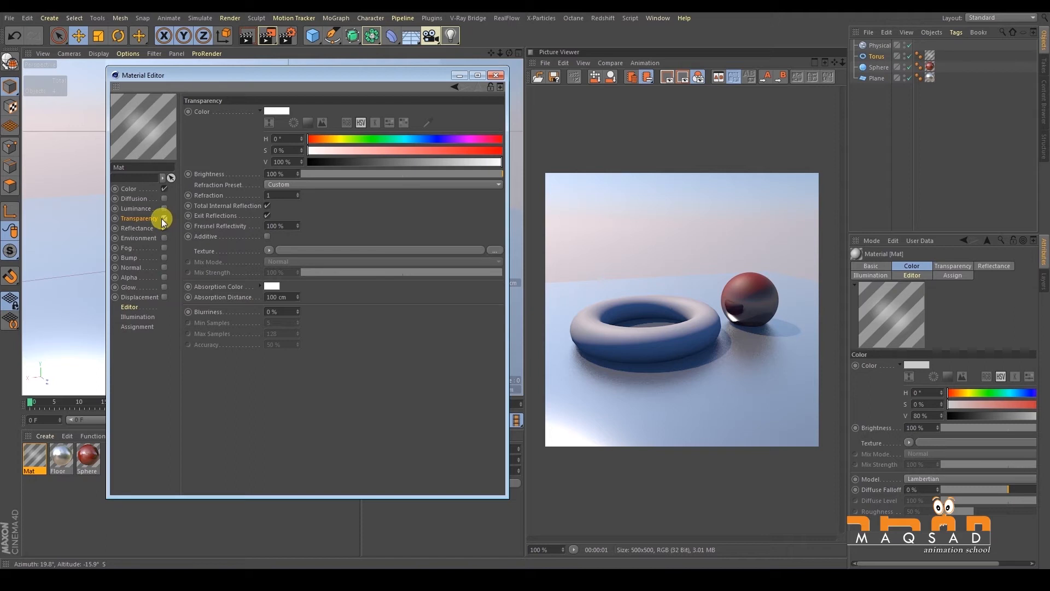
left_click(270, 34)
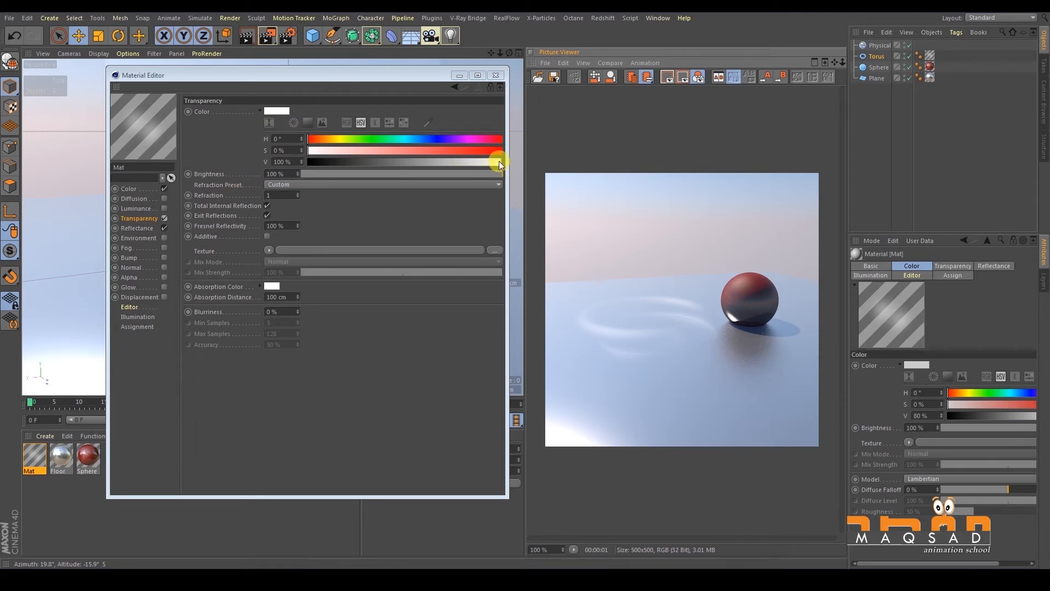
- Set the V value of the Mat transparency colour to 80%, render the scene and review the available refraction presets
left_click_drag(503, 161, 470, 163)
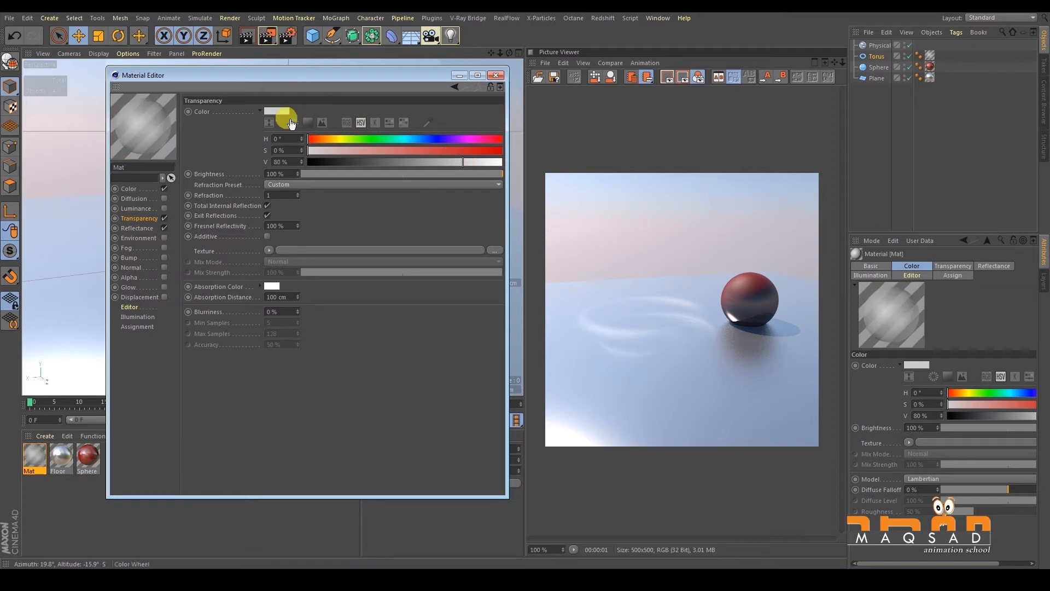
left_click(266, 36)
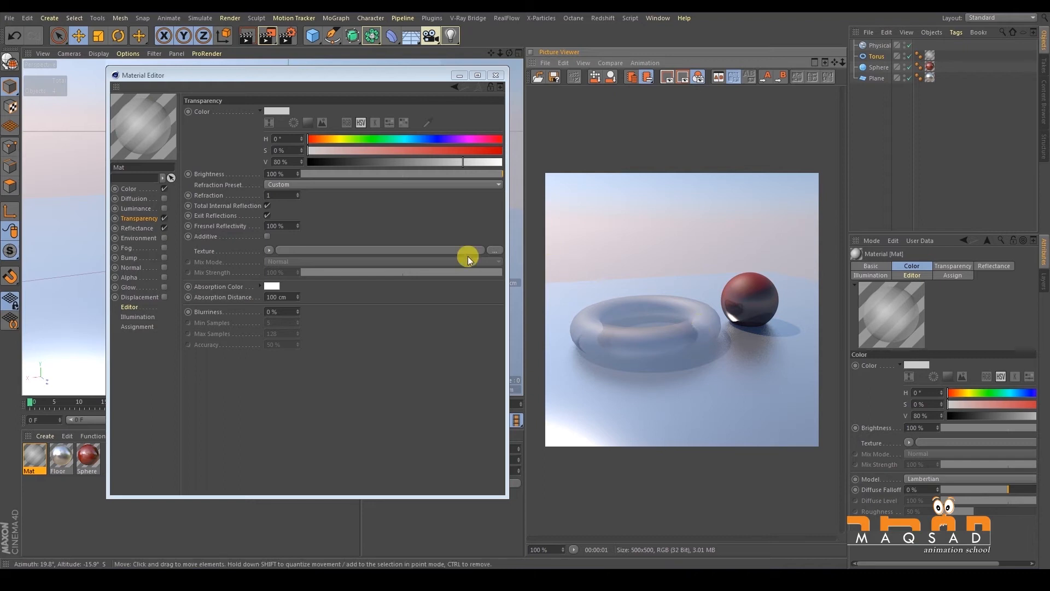
left_click(278, 183)
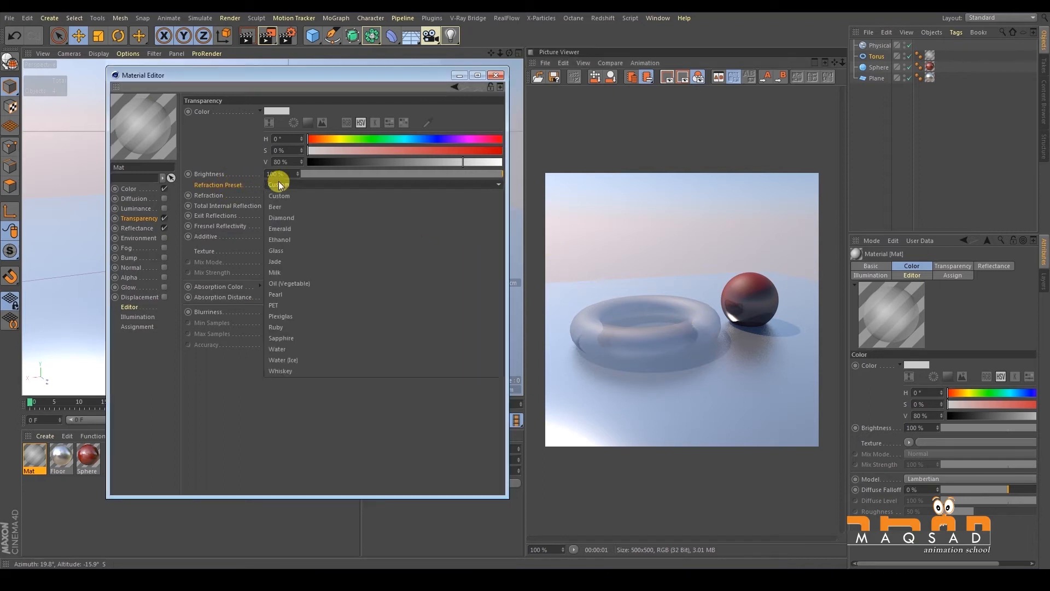
left_click(278, 182)
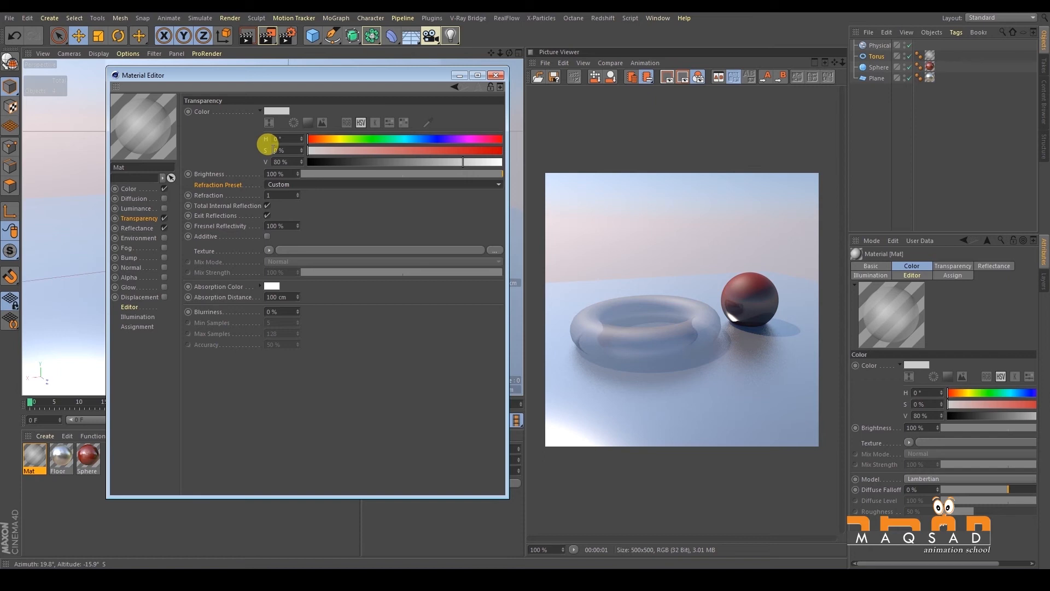
- Set the Mat material's refraction preset to Glass and render the scene
left_click(268, 185)
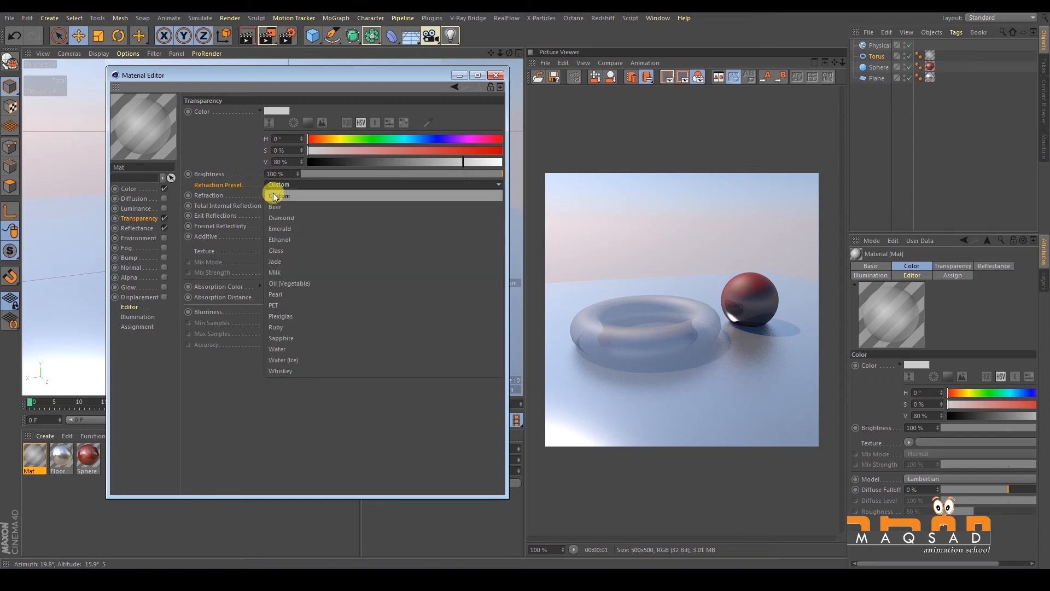
left_click(275, 251)
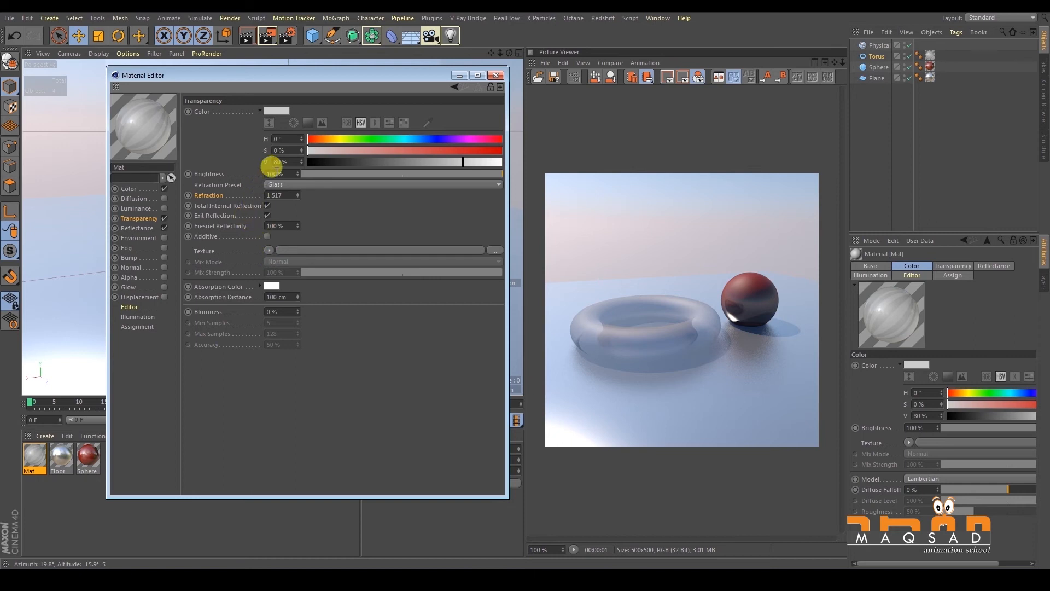
left_click(138, 228)
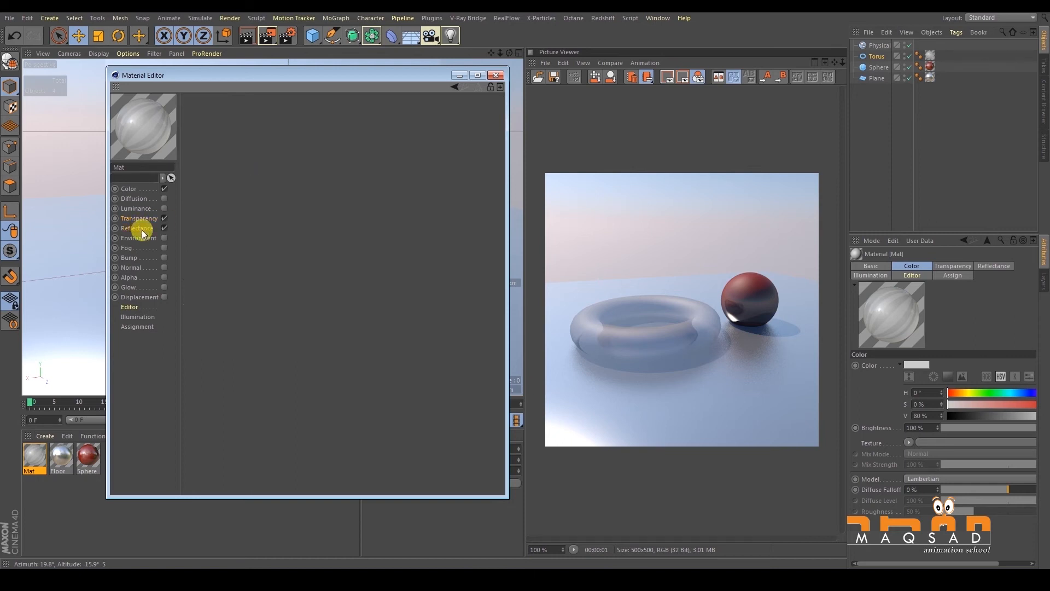
left_click(146, 217)
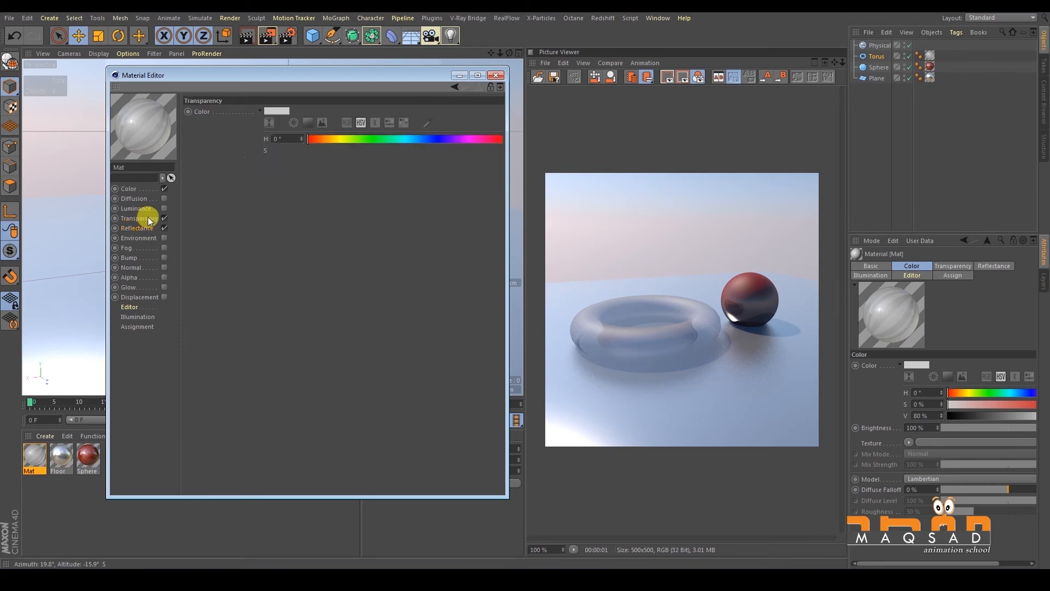
left_click(268, 35)
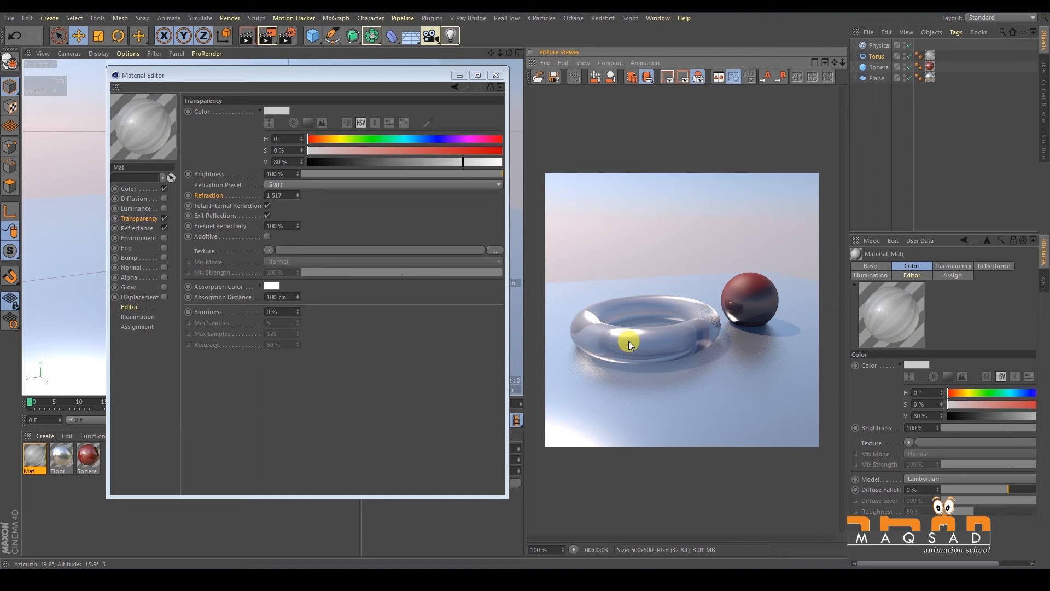
- Try the Pearl refraction preset on the Mat material, switch it to Water and render the scene
left_click(391, 182)
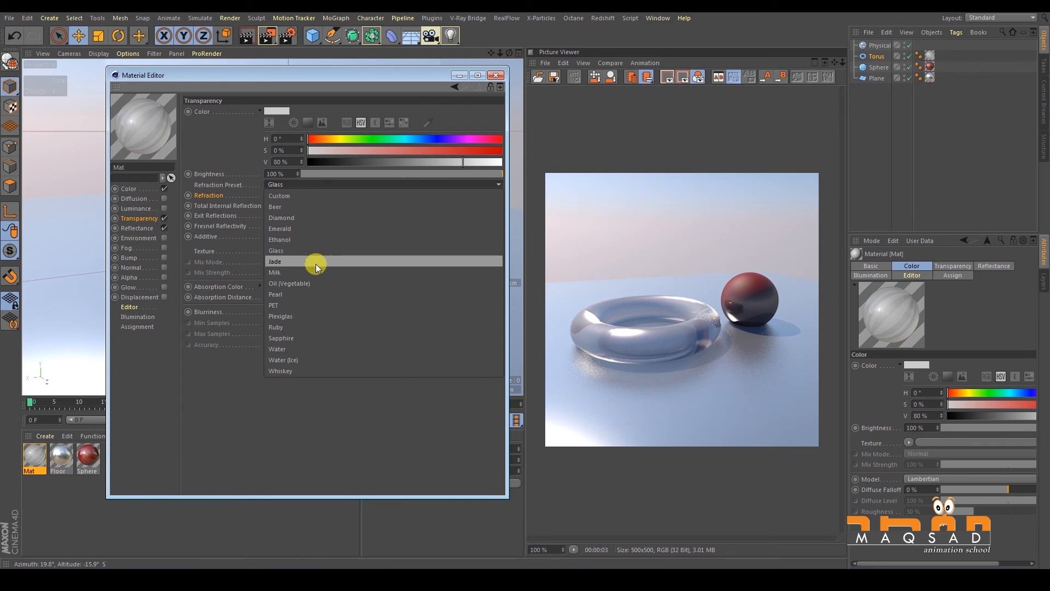
left_click(318, 294)
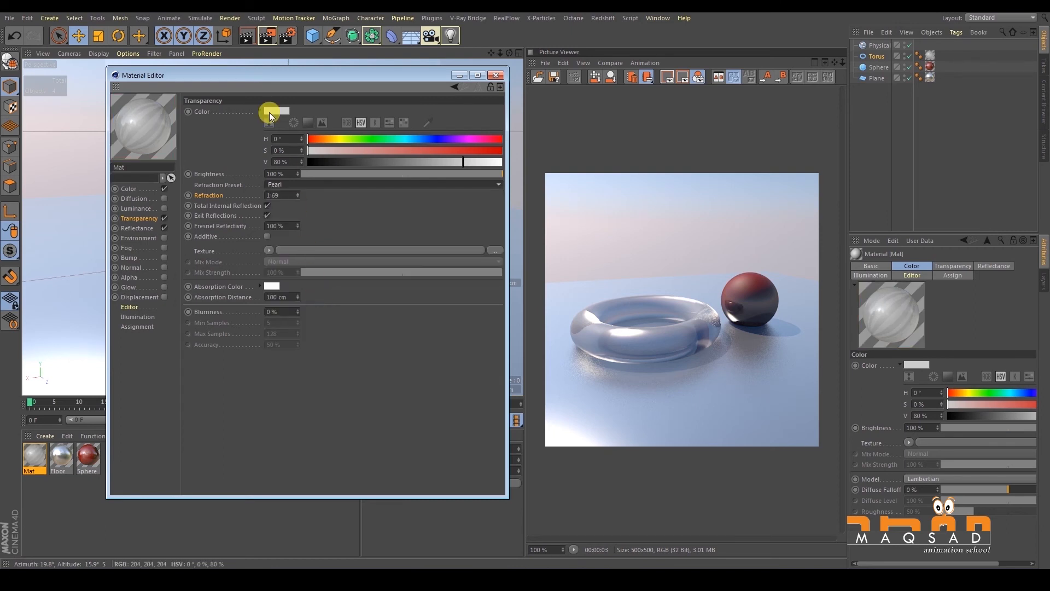
left_click(304, 184)
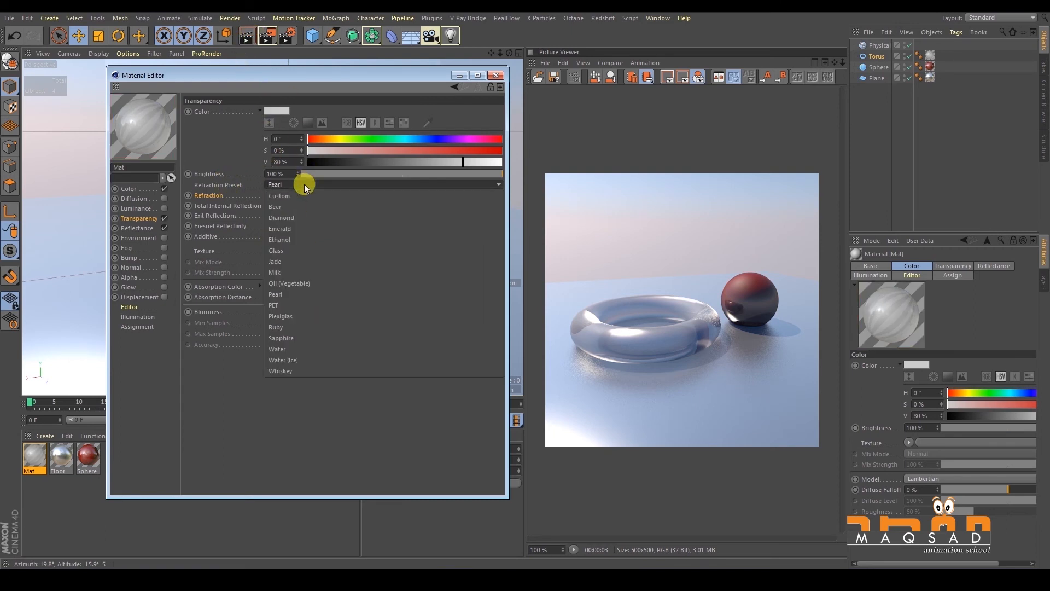
left_click(300, 347)
left_click(267, 36)
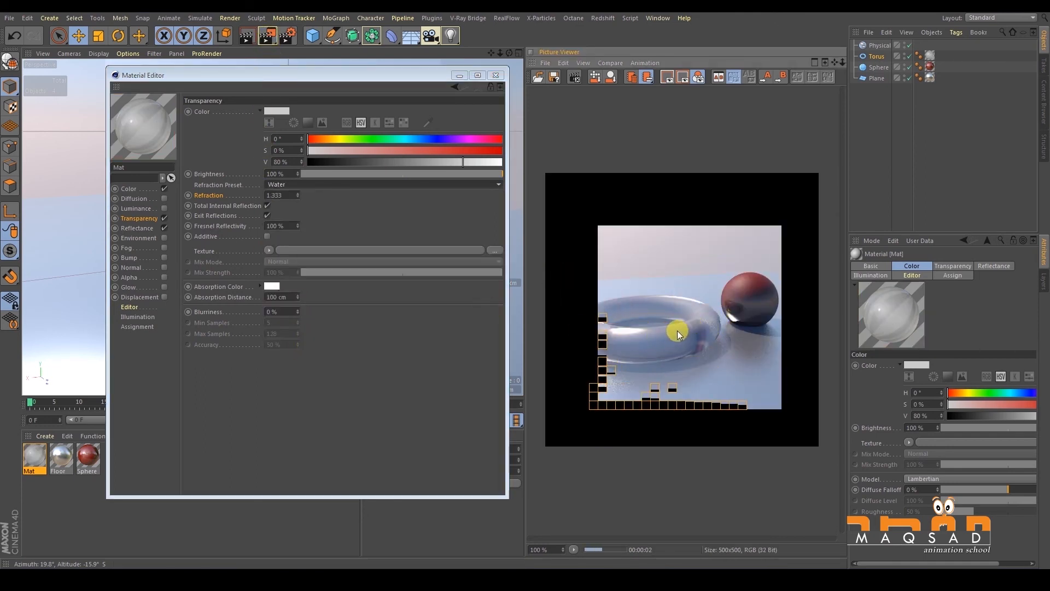
- Change the Mat material's refraction preset to Sapphire and render the scene
left_click_drag(281, 193, 262, 195)
left_click(302, 185)
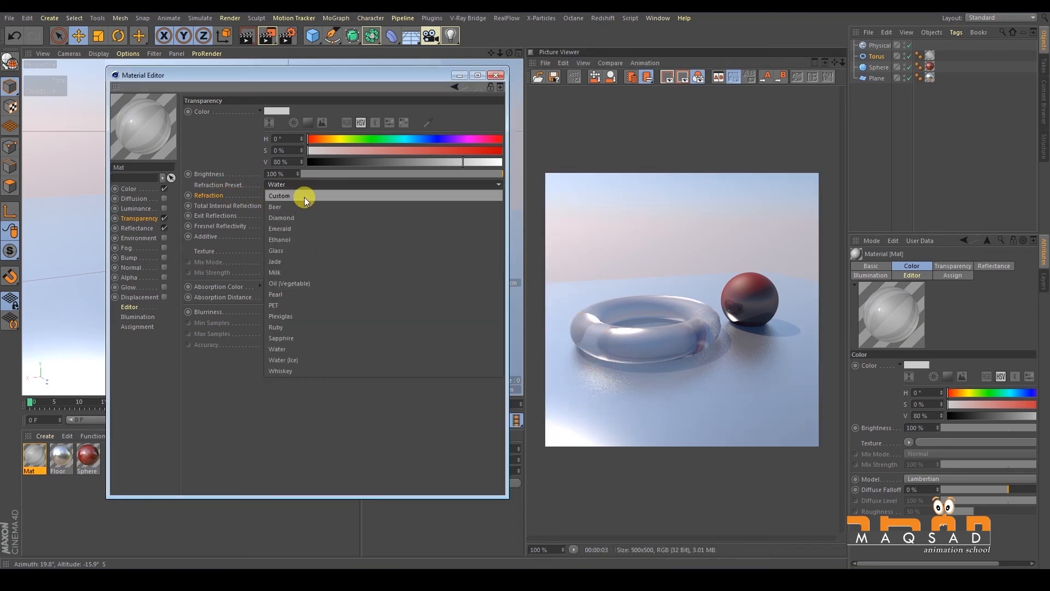
left_click(306, 333)
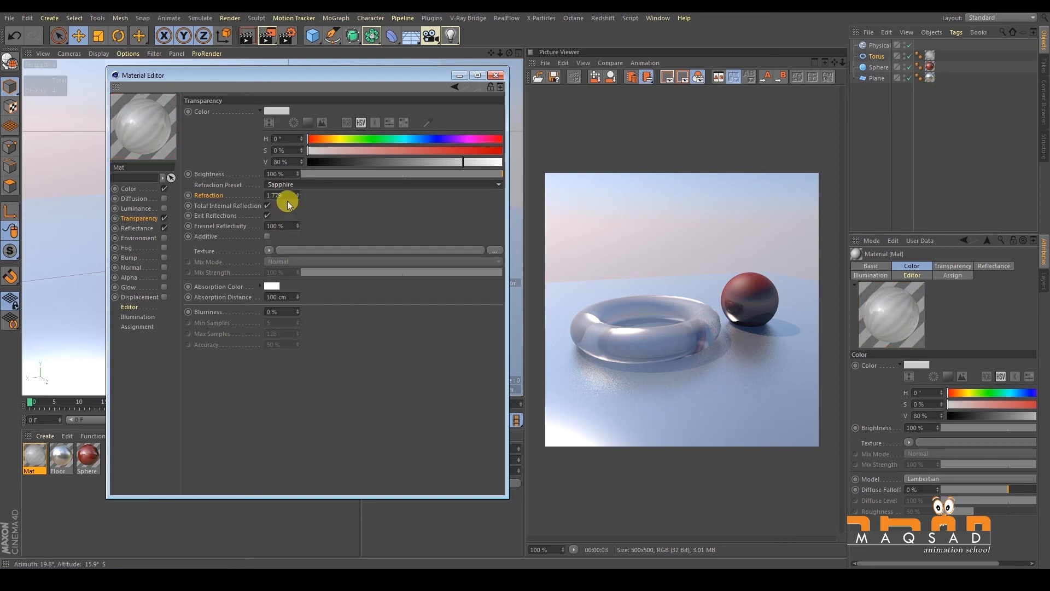
left_click(269, 40)
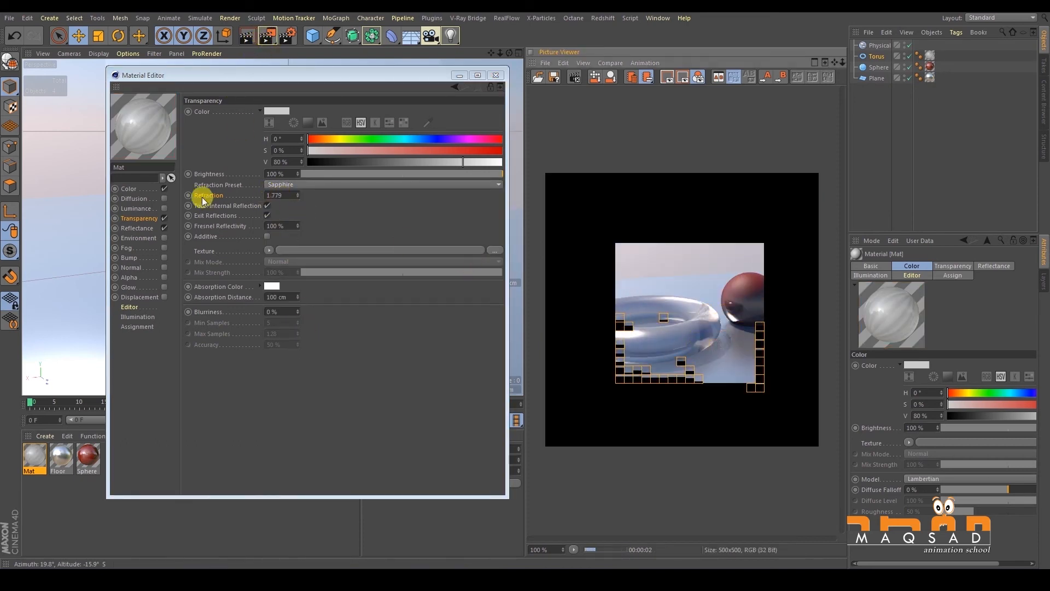
- Change the Mat material's refraction preset to Diamond
left_click(130, 188)
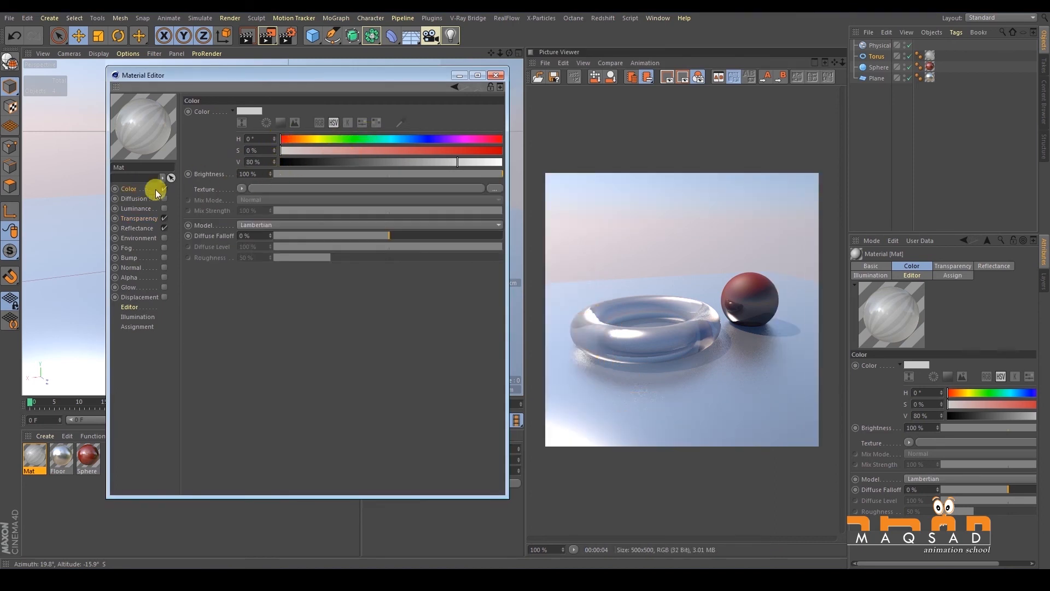
left_click(136, 219)
left_click(294, 183)
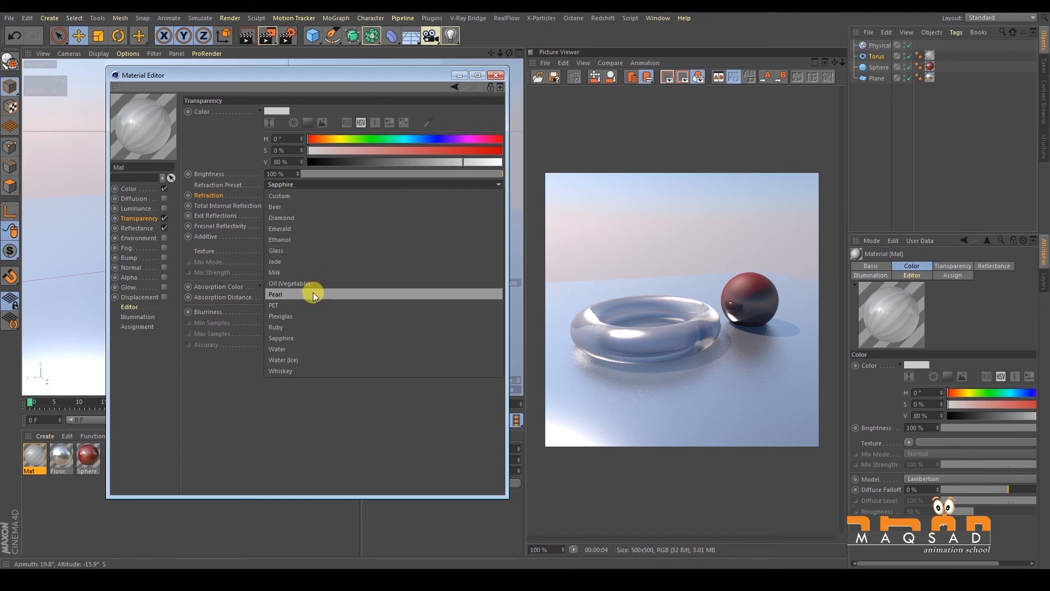
left_click(294, 218)
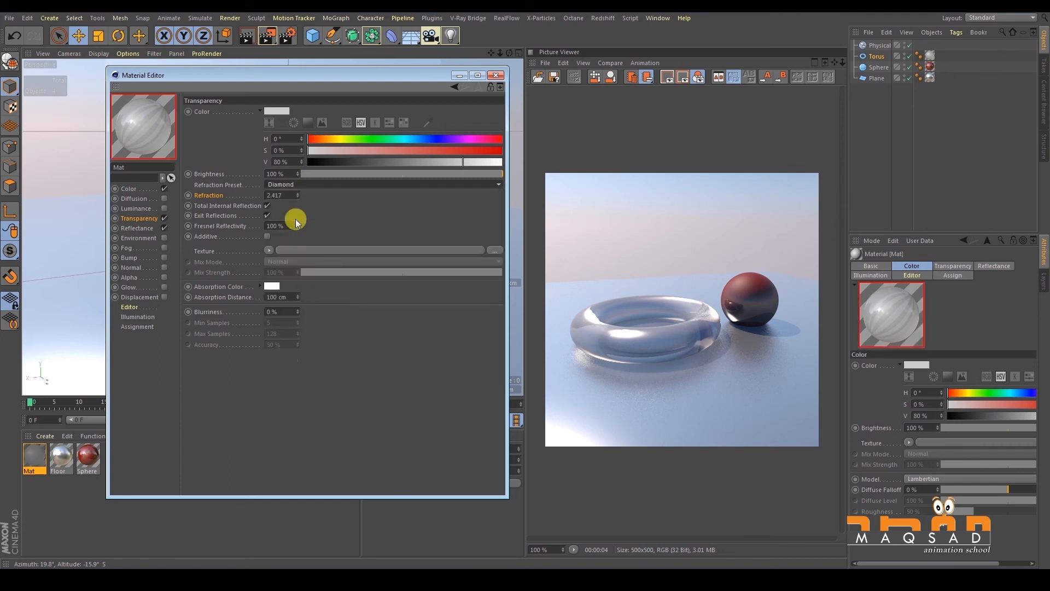
- Set the Mat material's base colour to hue 57° and saturation 15%, and render the scene
left_click(148, 189)
left_click(315, 139)
left_click(314, 152)
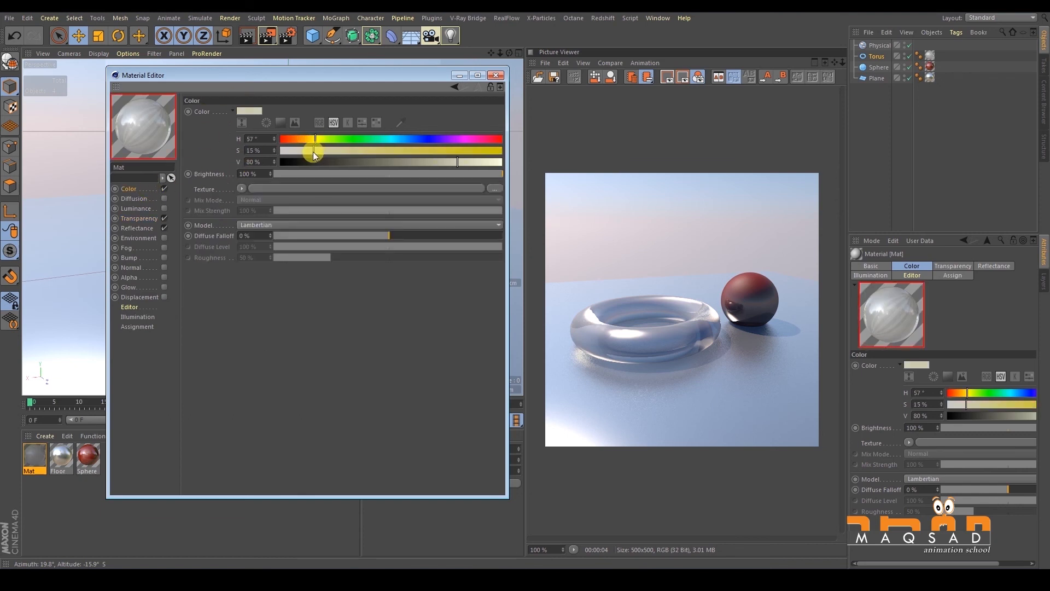
left_click(268, 34)
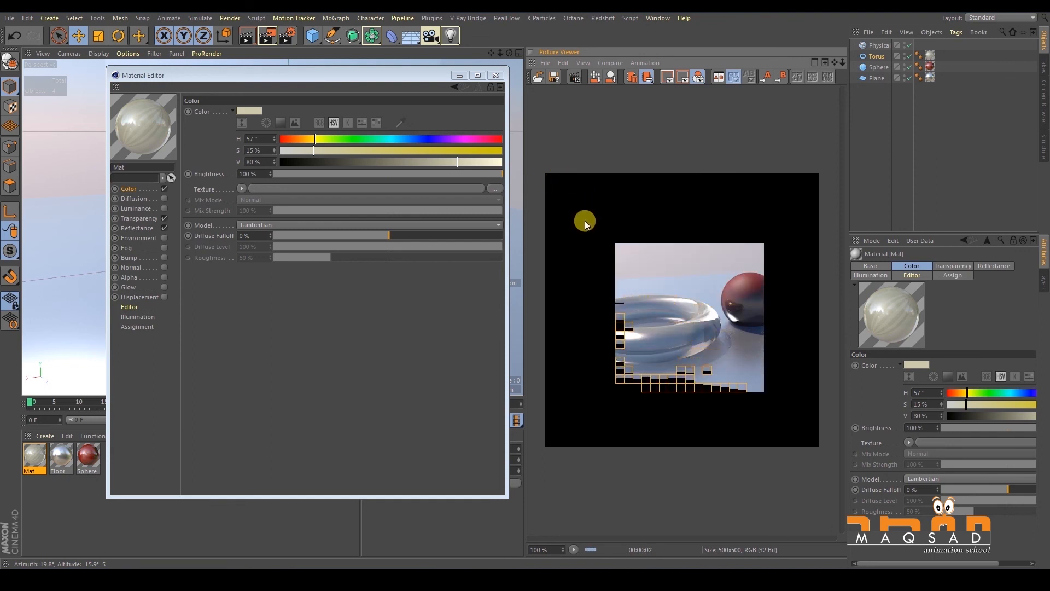
- Examine the Mat material's Reflectance layers, Transparency settings and Color settings, and close the material editor
left_click(144, 228)
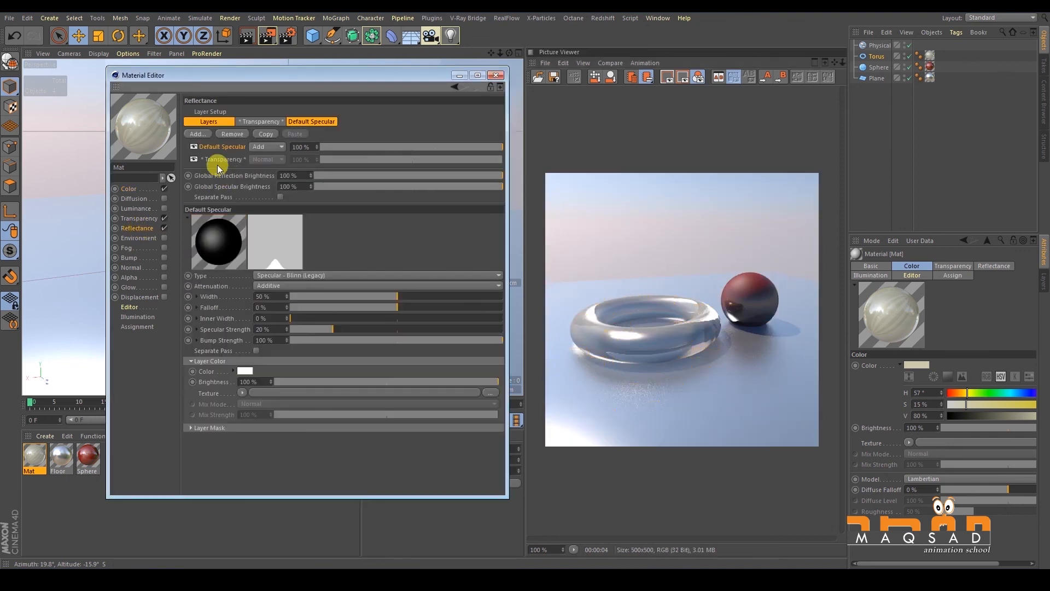
left_click(140, 218)
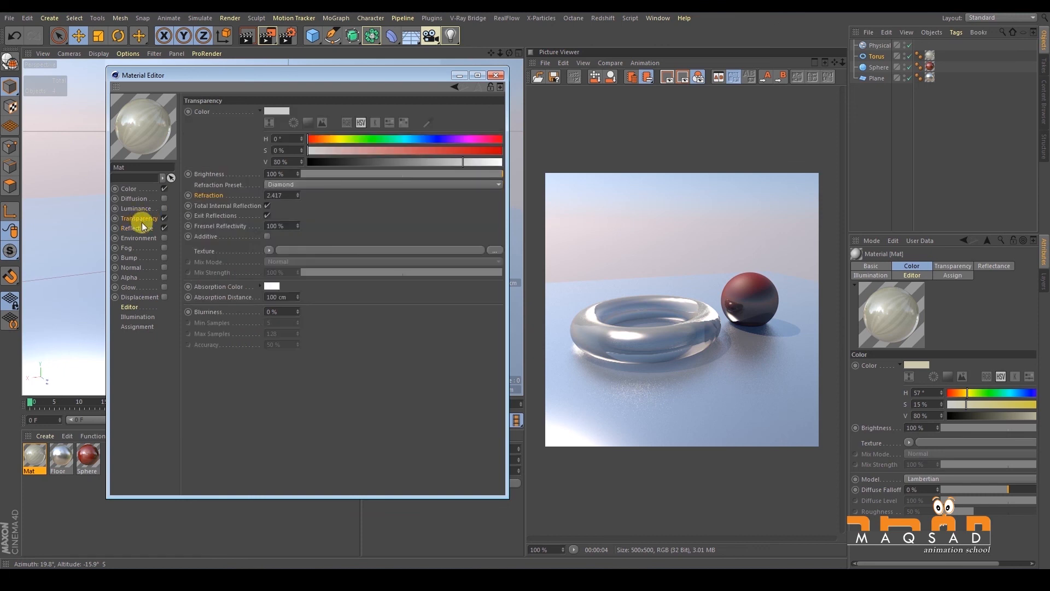
left_click(142, 226)
left_click(217, 160)
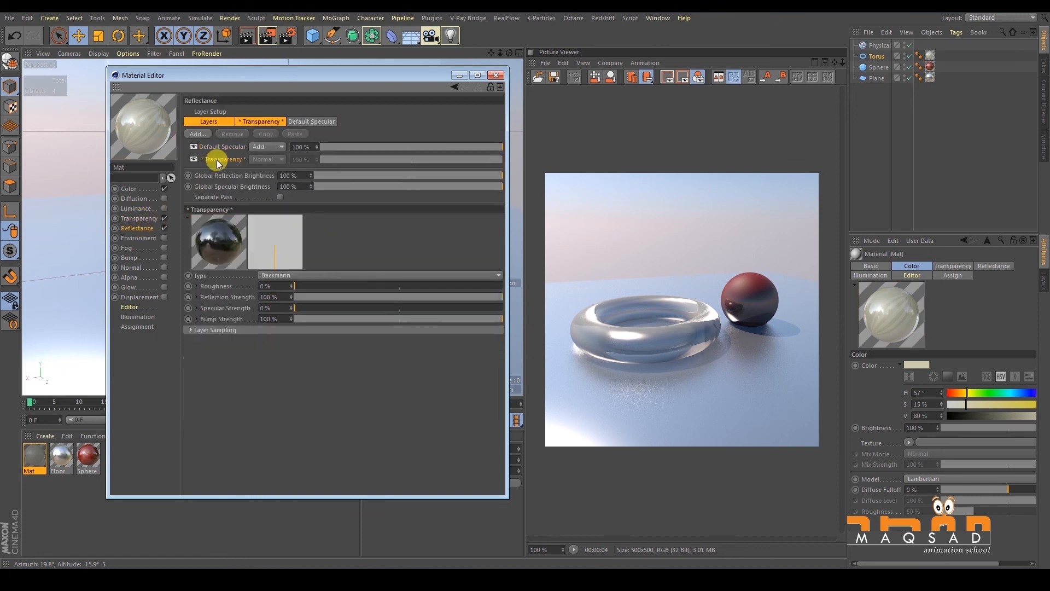
left_click(143, 192)
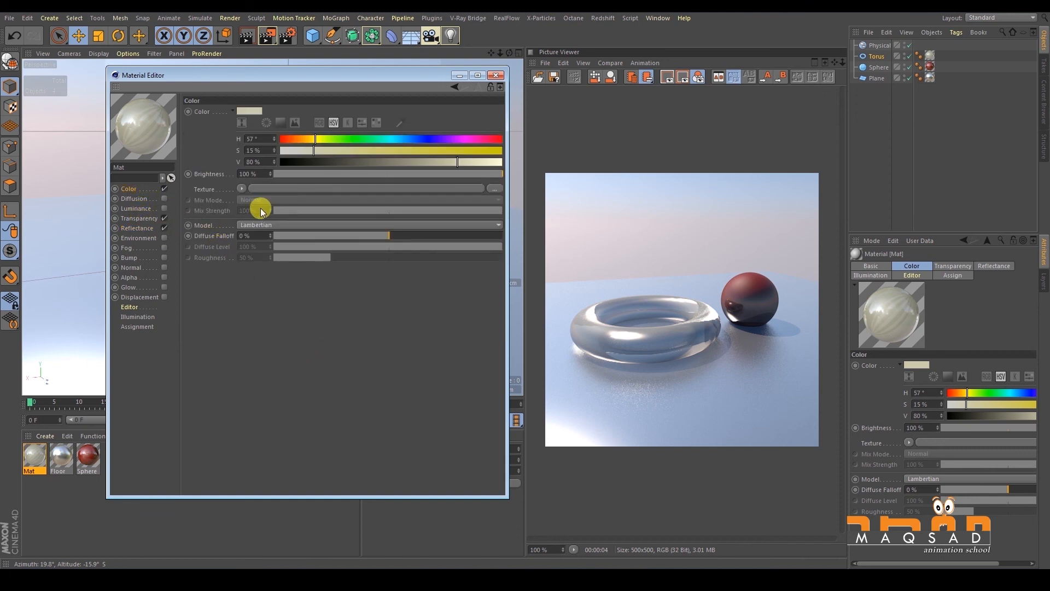
left_click(494, 76)
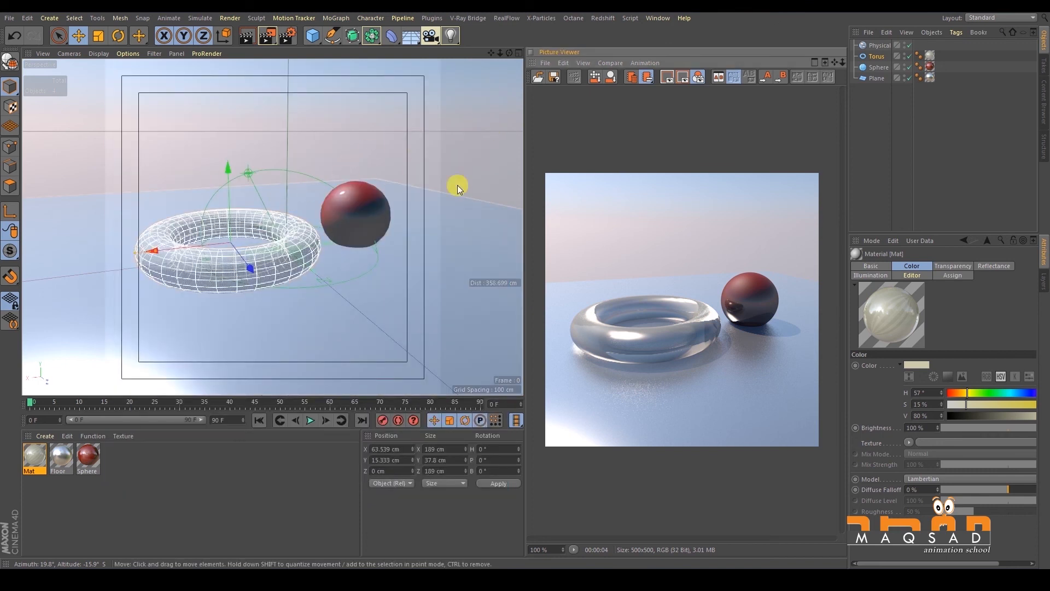
- Widen the perspective viewport and reframe the torus and sphere from farther away
left_click_drag(524, 229, 558, 230)
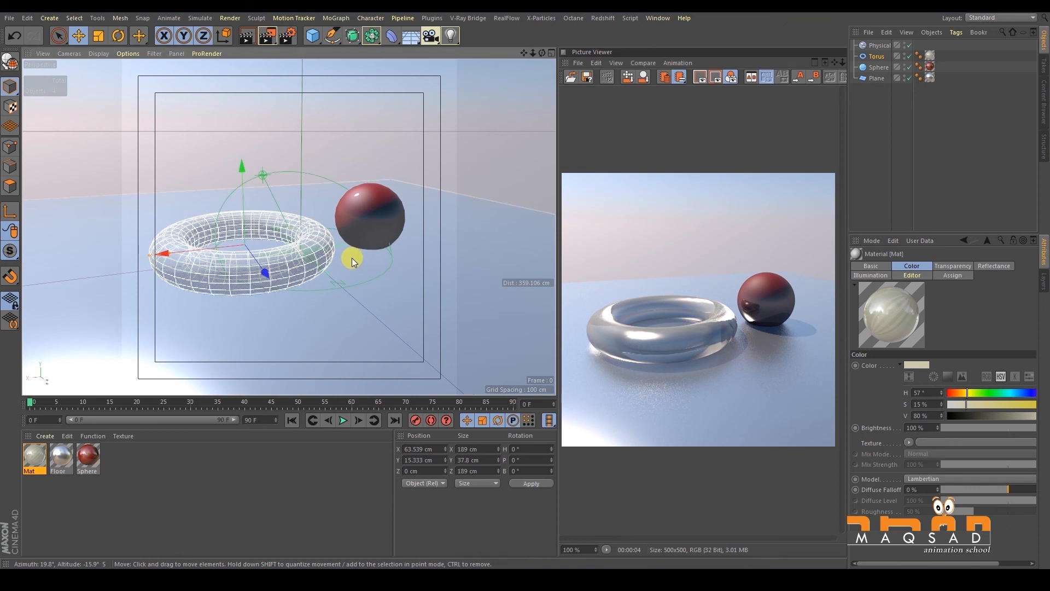
left_click_drag(343, 256, 337, 259, "alt")
left_click_drag(297, 253, 276, 233, "alt")
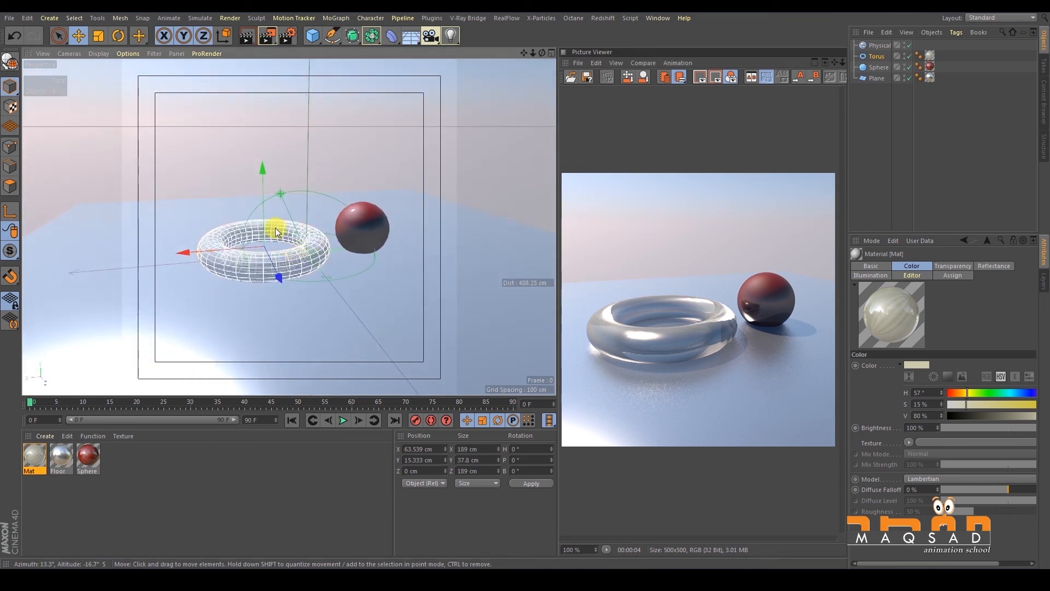